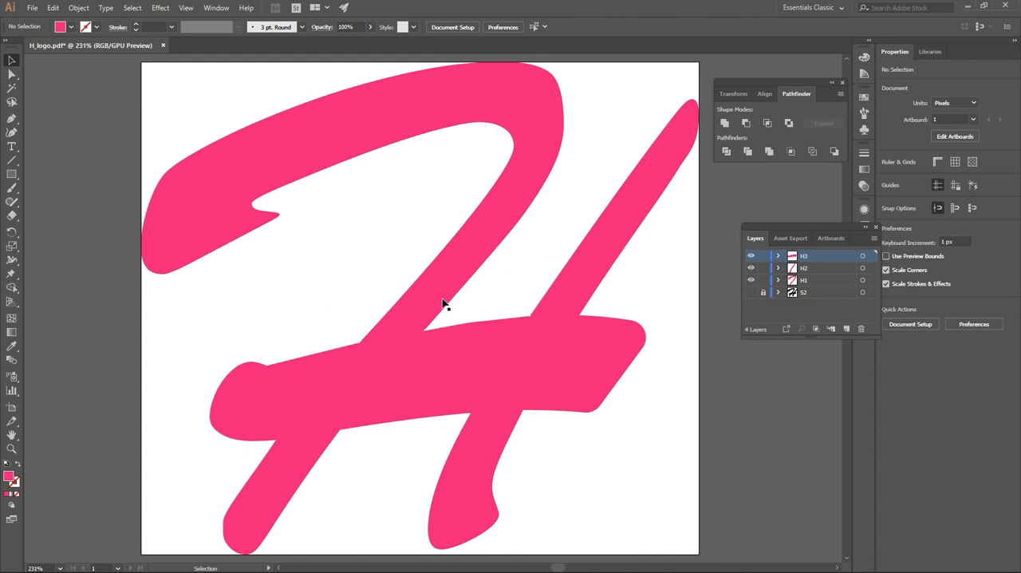
# Switch to After Effects, make the Hope text layer visible and bring it above the H_logo layer in H_main.
pyautogui.click(964, 5)
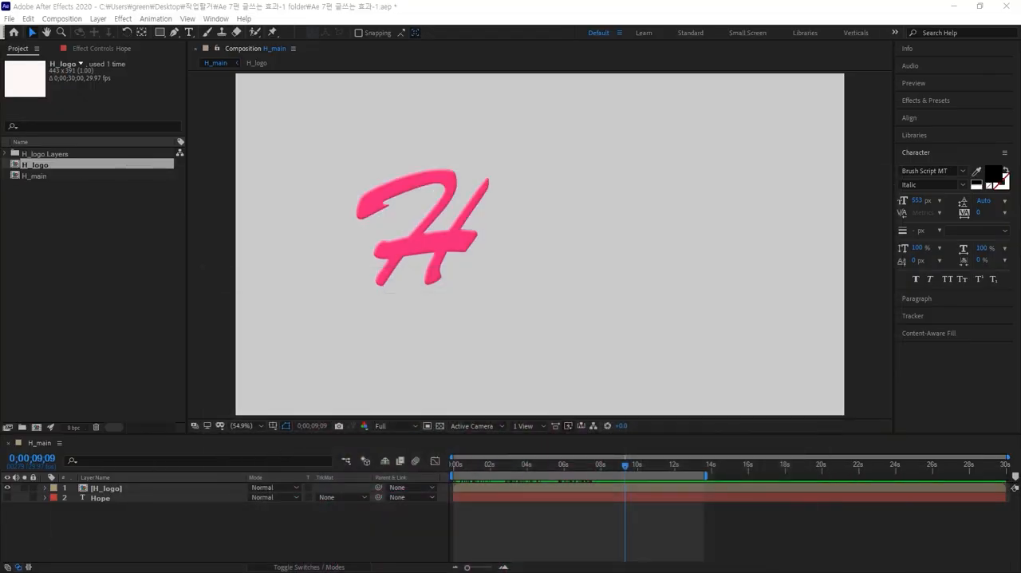
pyautogui.click(566, 285)
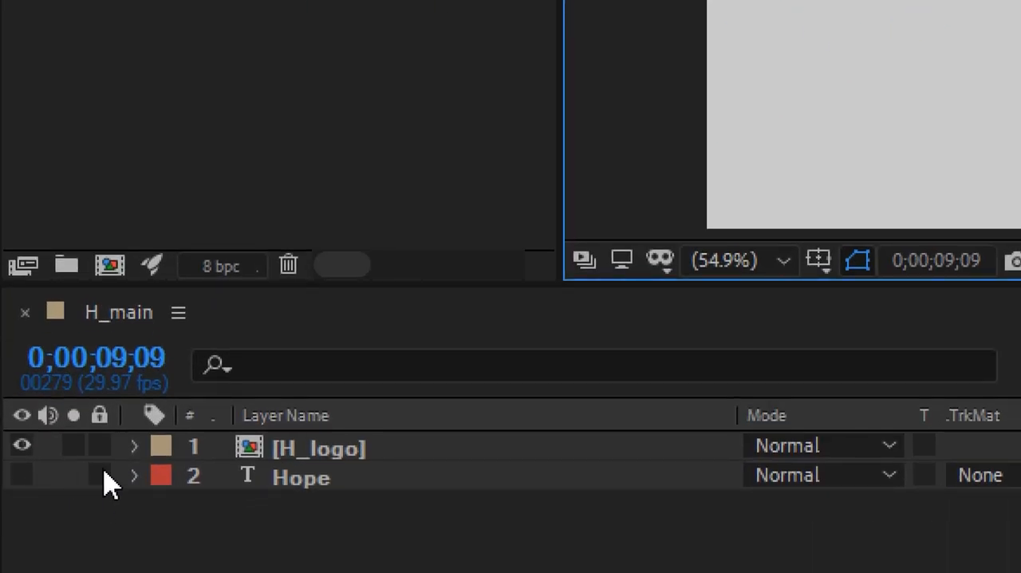
pyautogui.click(270, 478)
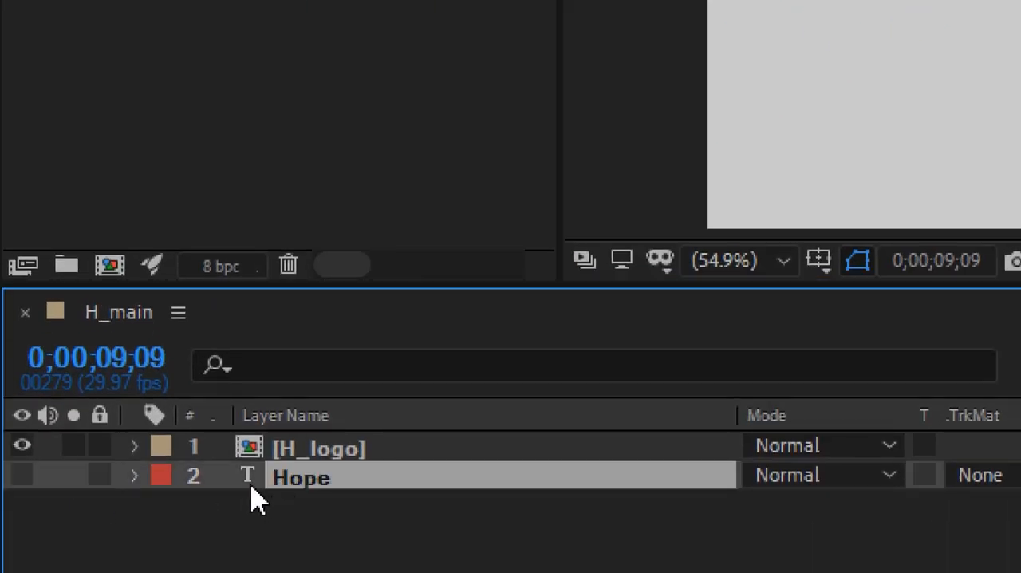
pyautogui.click(24, 475)
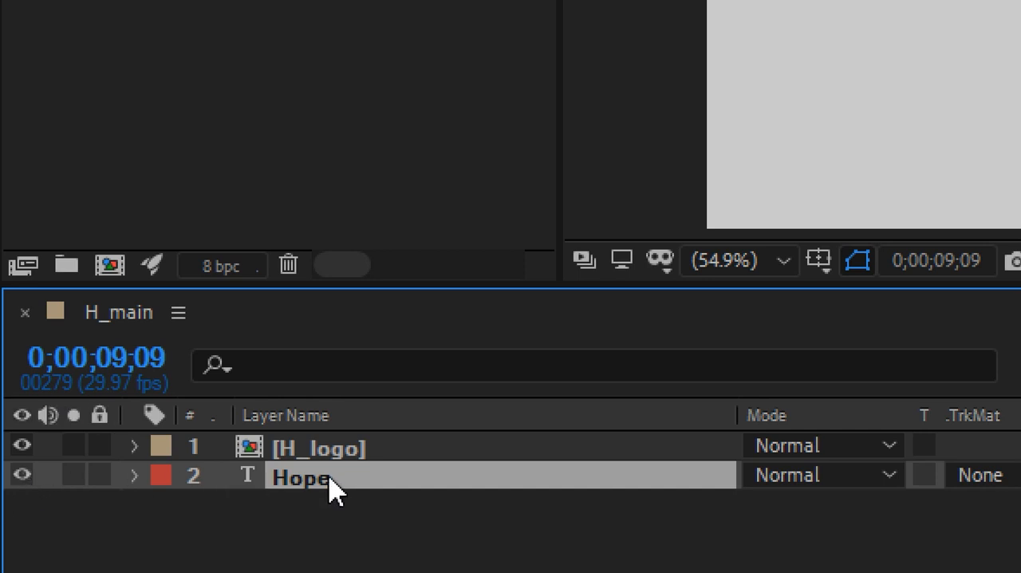
pyautogui.hotkey('ctrl', 'shift', ']')
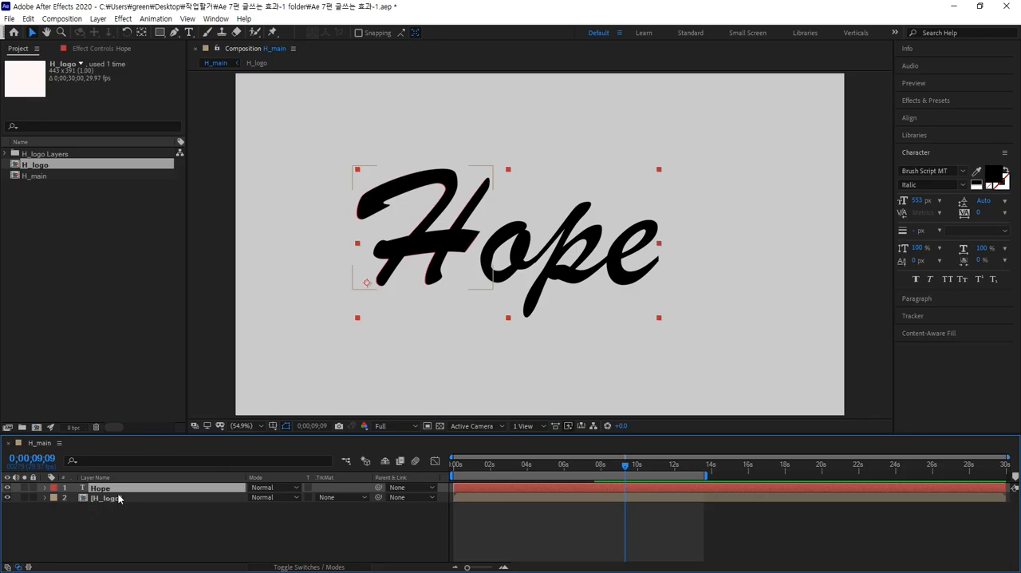
# Try moving the Hope text beside the pink H and back over it, and undo the last moves.
pyautogui.moveTo(573, 242); pyautogui.dragTo(708, 244)
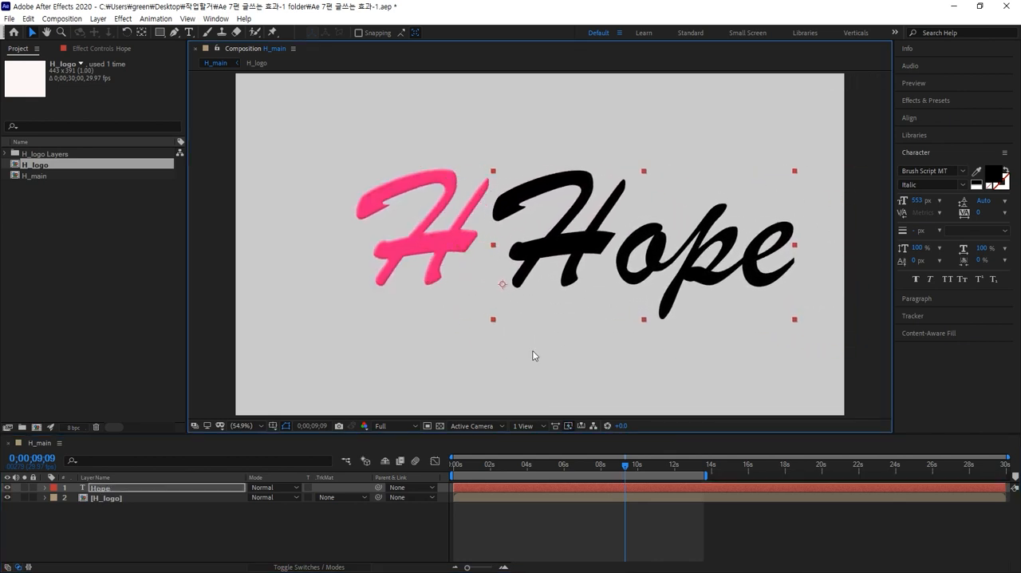
pyautogui.moveTo(625, 467)
pyautogui.mouseDown()
pyautogui.moveTo(347, 469)
pyautogui.moveTo(539, 465)
pyautogui.moveTo(623, 433)
pyautogui.mouseUp()
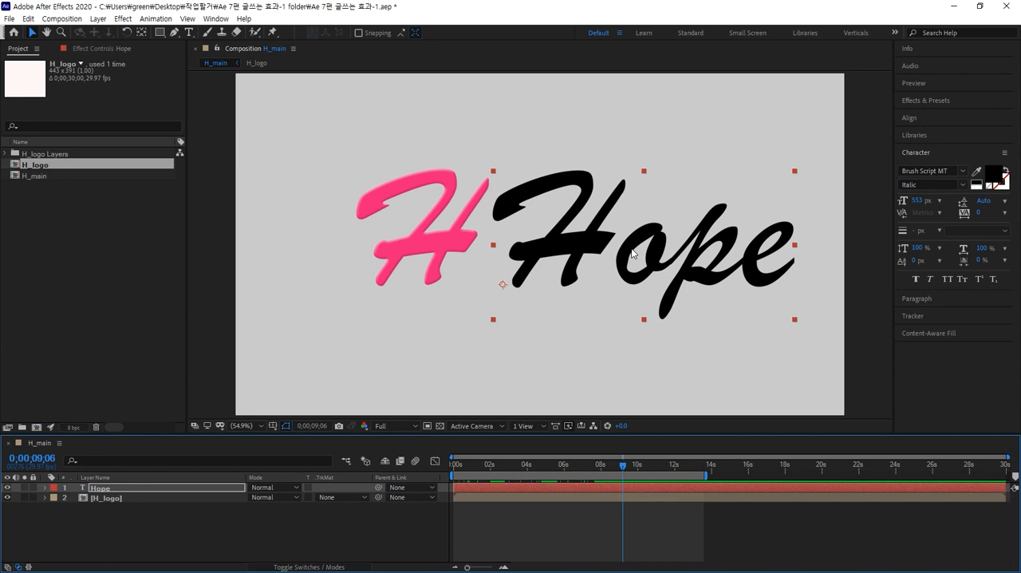
pyautogui.moveTo(631, 252); pyautogui.dragTo(494, 250)
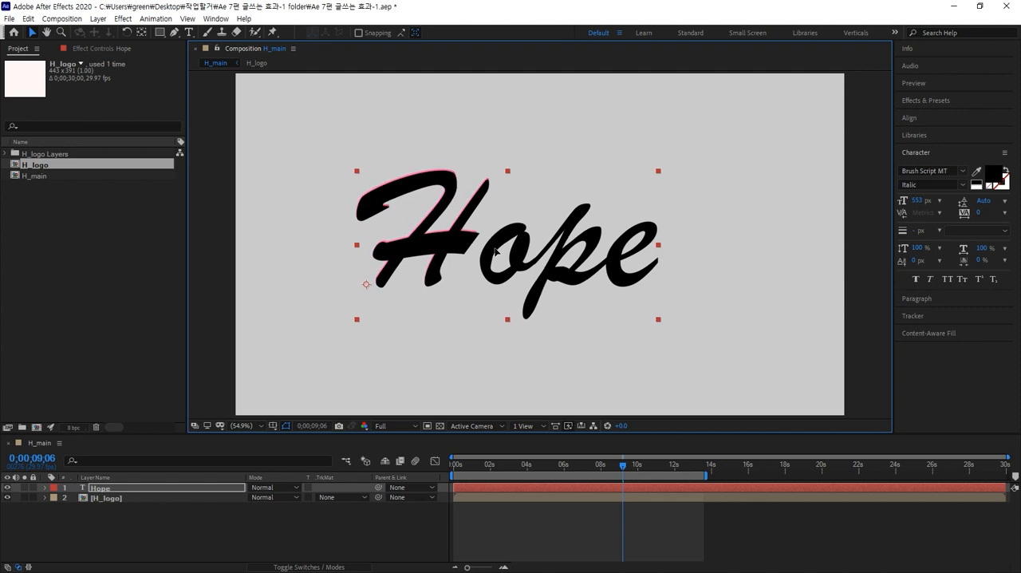
pyautogui.moveTo(496, 250); pyautogui.dragTo(494, 249)
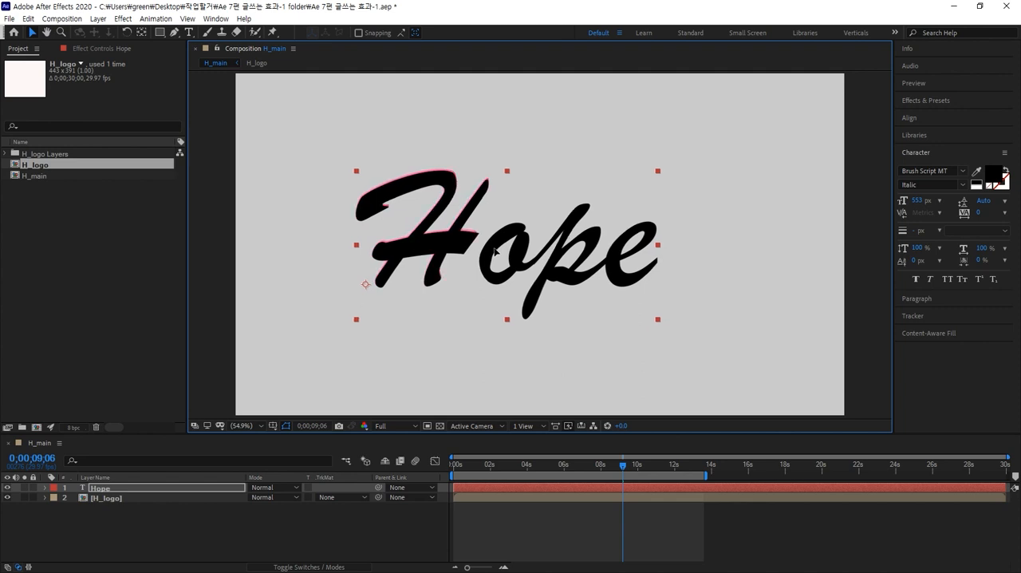
pyautogui.hotkey('ctrl', 'z')
pyautogui.hotkey('ctrl', 'z')
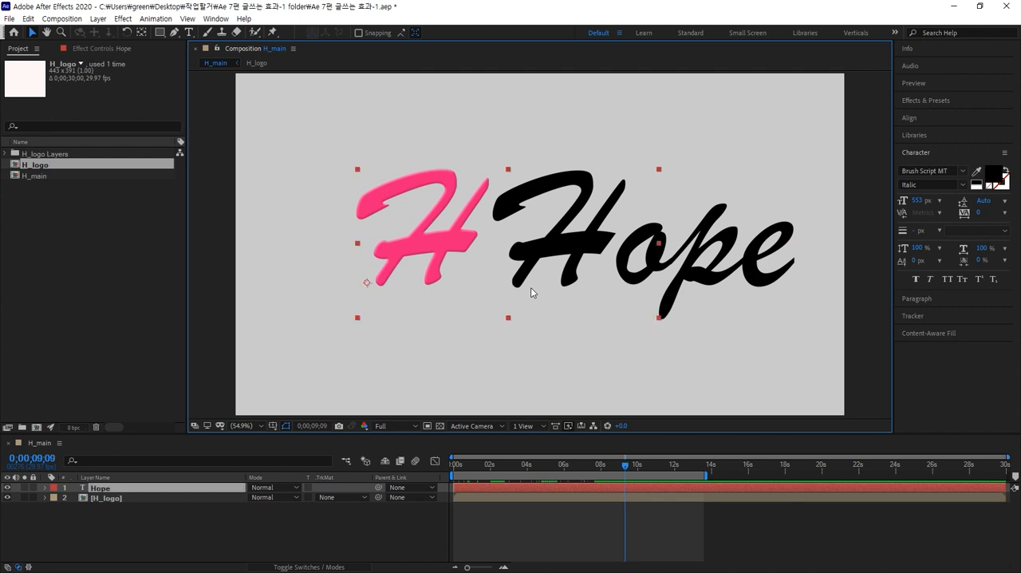
# Send the Hope text layer below the H_logo layer and solo it.
pyautogui.hotkey('ctrl', '[')
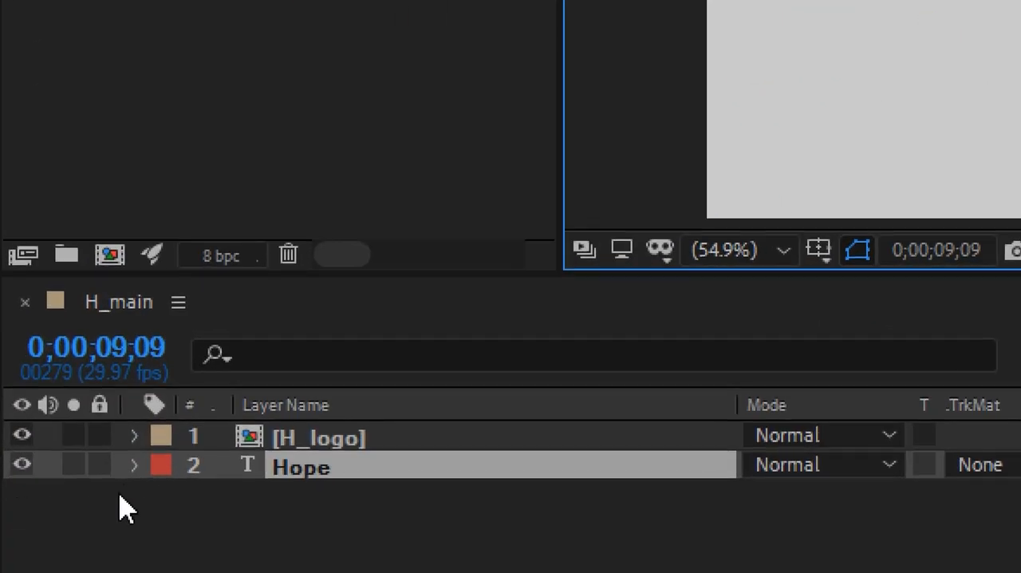
pyautogui.click(76, 466)
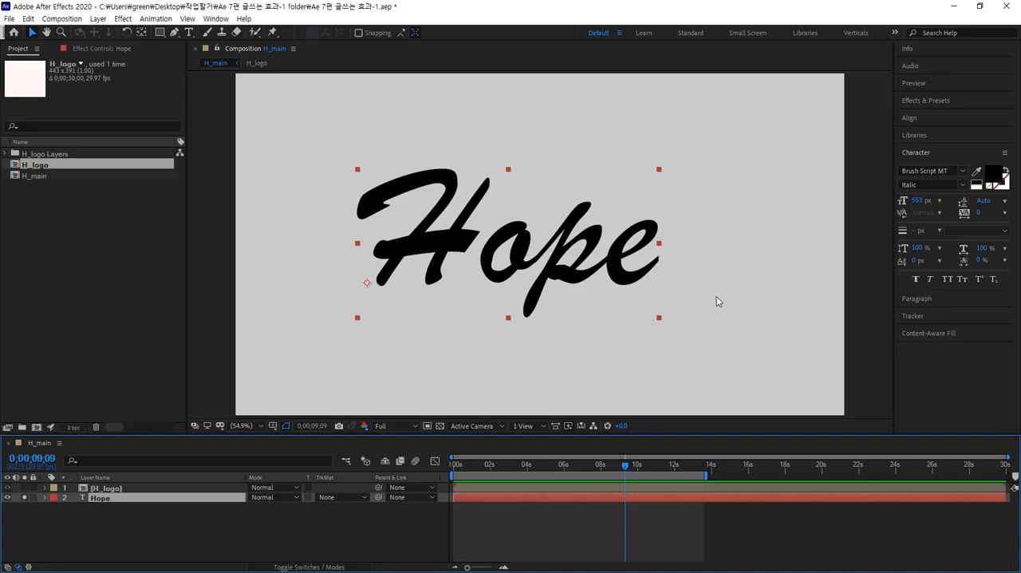
pyautogui.click(715, 329)
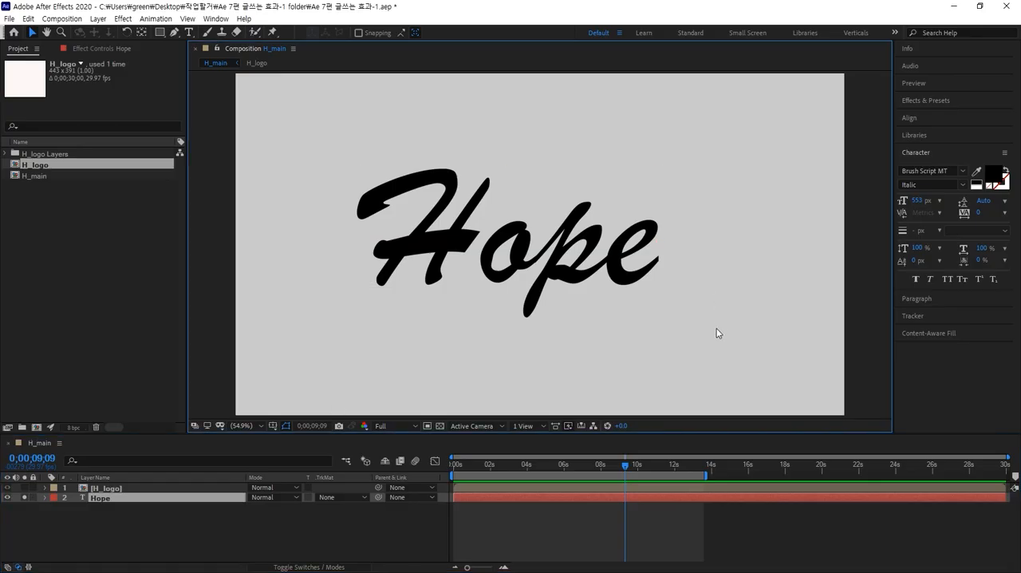
pyautogui.click(630, 275)
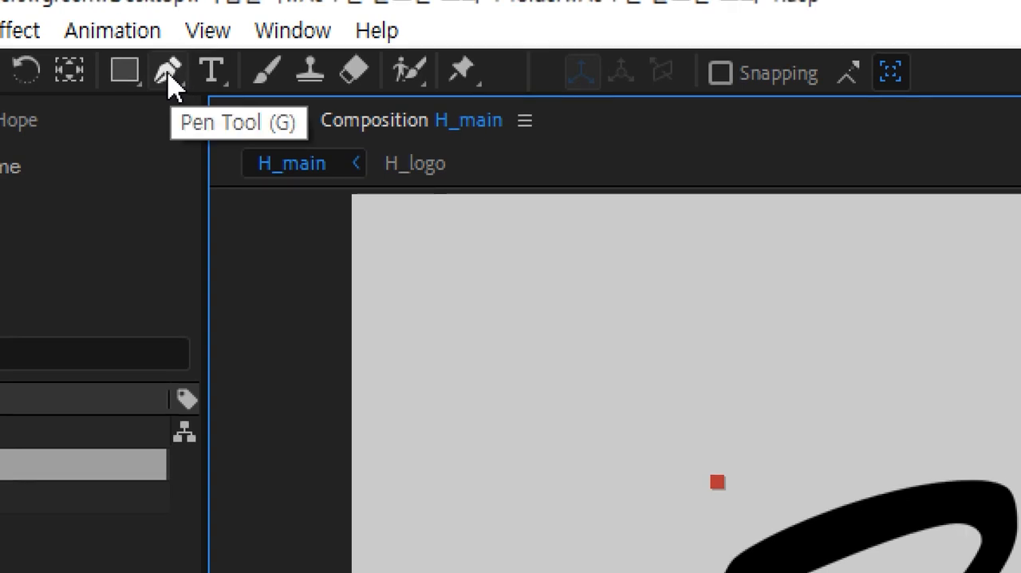
pyautogui.click(169, 77)
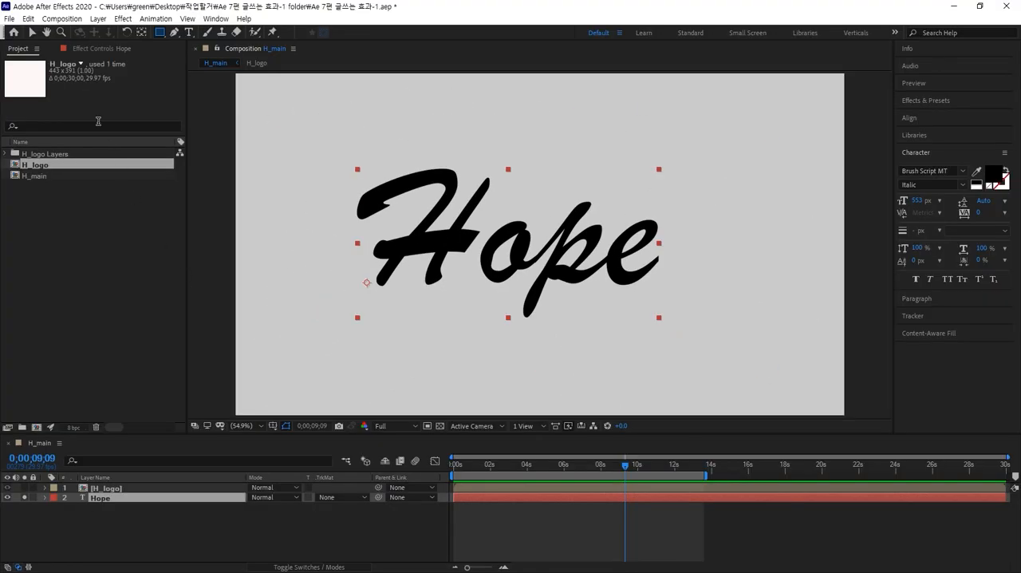
pyautogui.click(188, 35)
pyautogui.moveTo(488, 234); pyautogui.dragTo(268, 221)
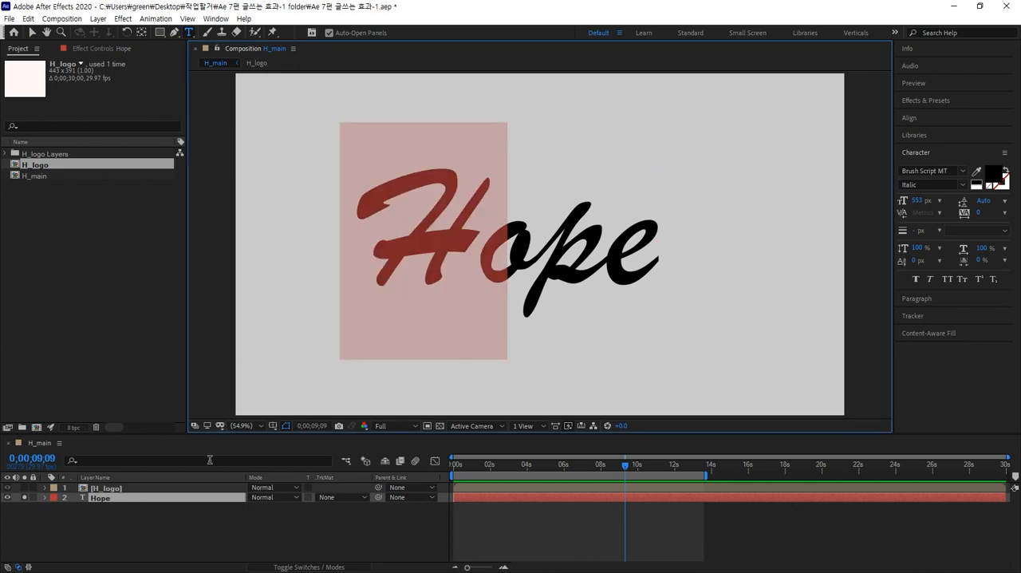
pyautogui.click(152, 523)
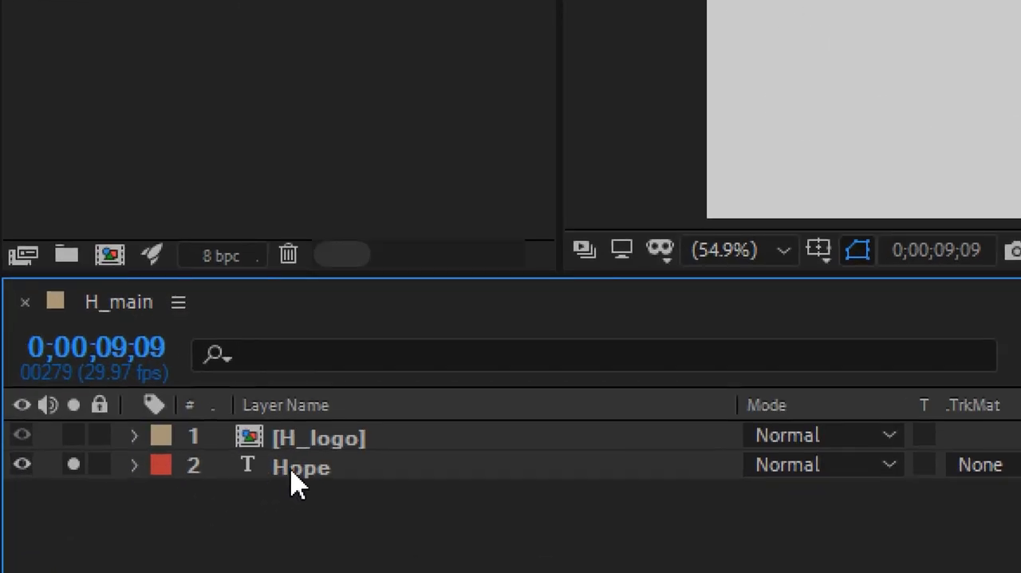
# Duplicate the Hope text layer and hide the original.
pyautogui.click(295, 479)
pyautogui.hotkey('ctrl', 'd')
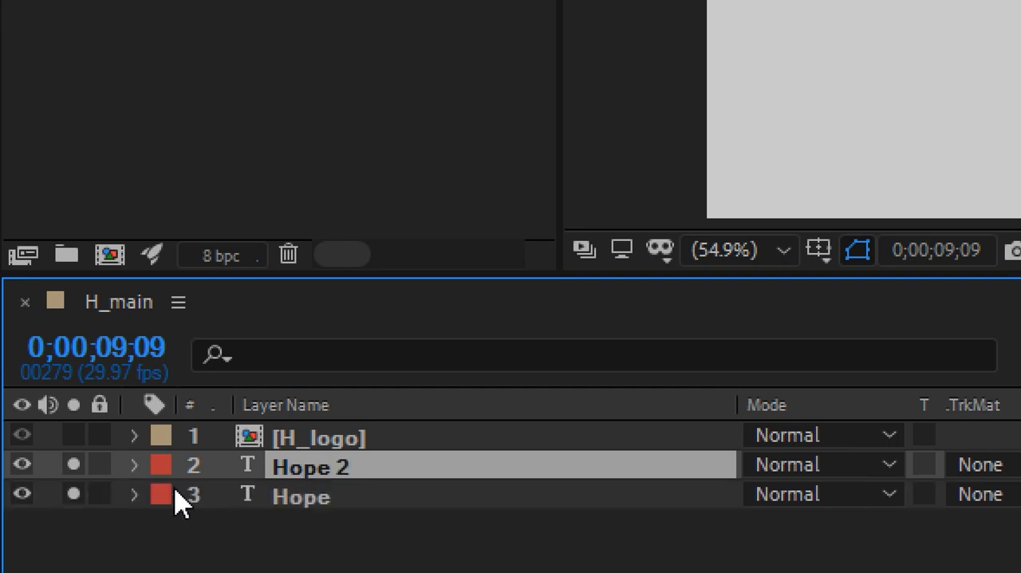
pyautogui.click(21, 494)
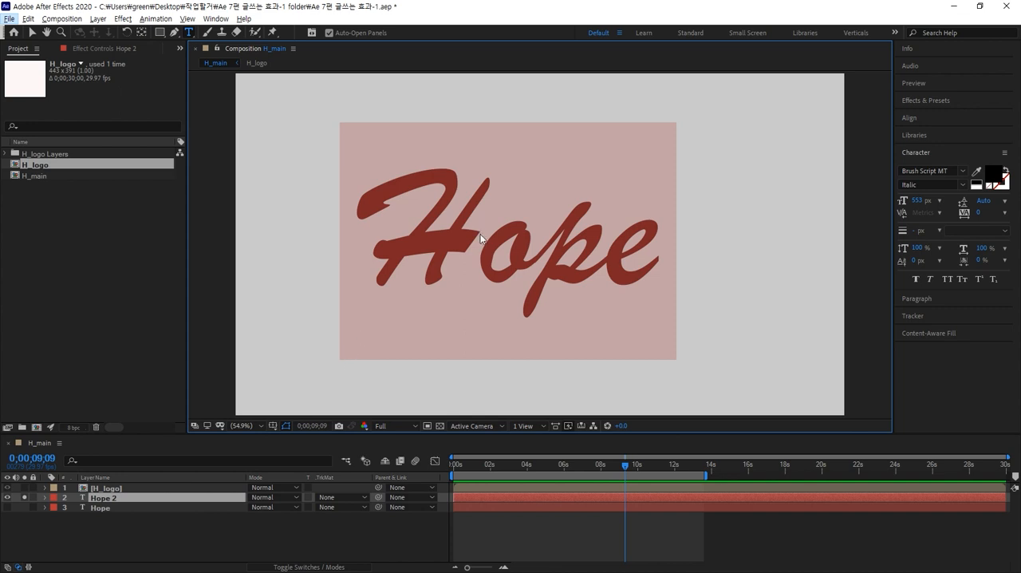
# Delete the letter H from the duplicated text so it reads "ope", and return to the Selection tool.
pyautogui.moveTo(485, 237); pyautogui.dragTo(267, 238)
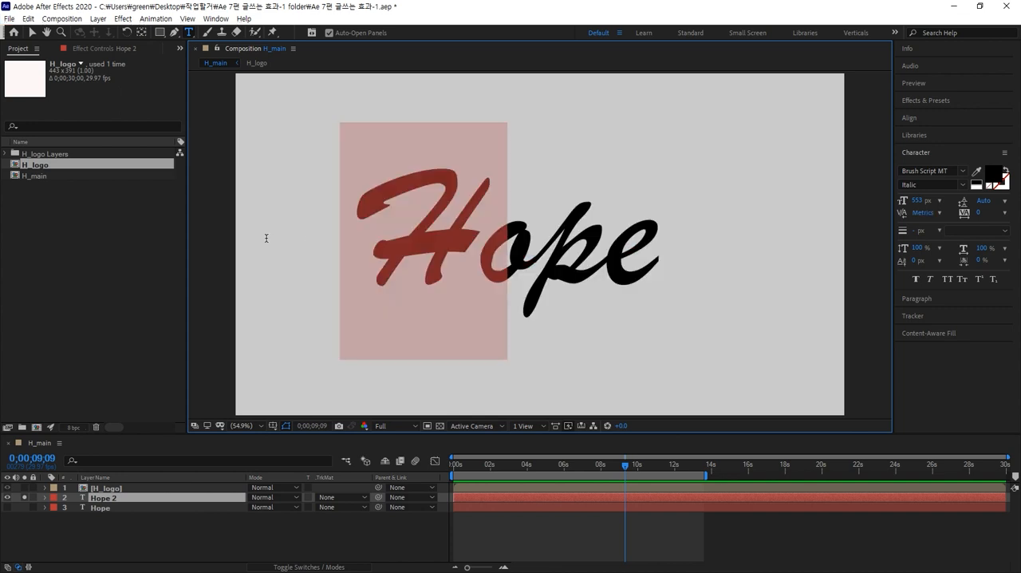
pyautogui.press('BackSpace')
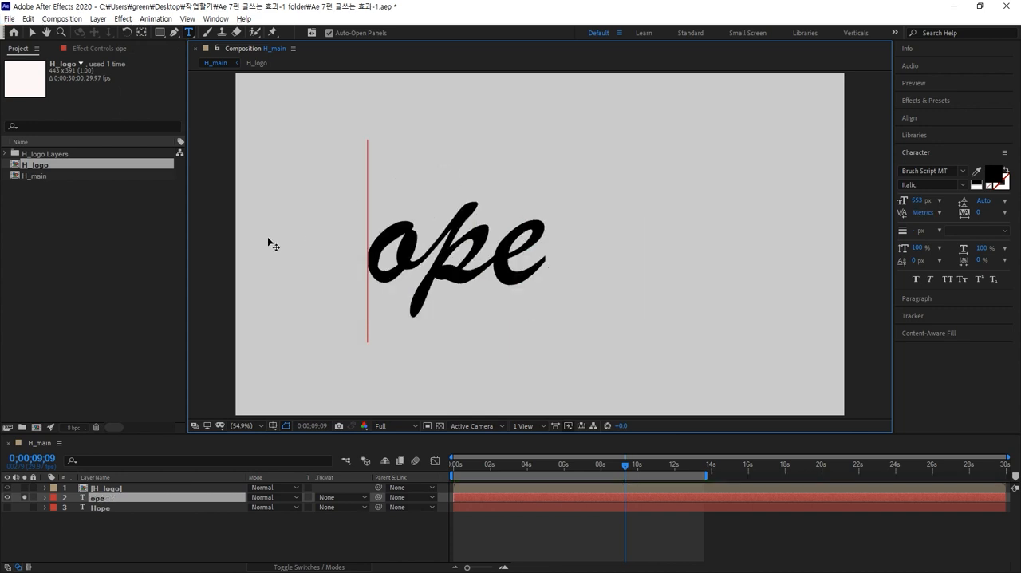
pyautogui.click(32, 32)
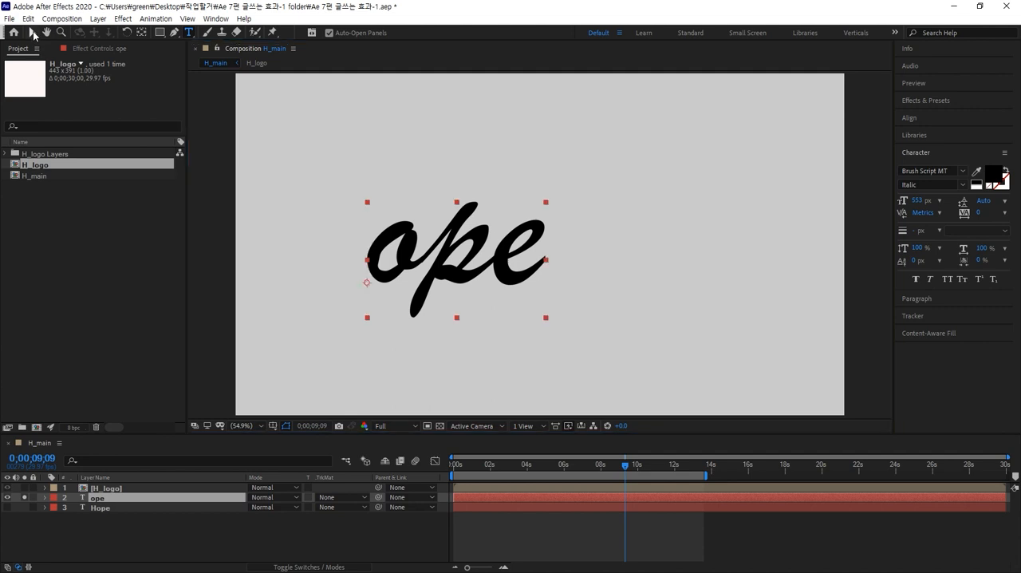
# Turn the original Hope layer's visibility back on without soloing it, and solo the H_logo layer together with ope.
pyautogui.click(6, 509)
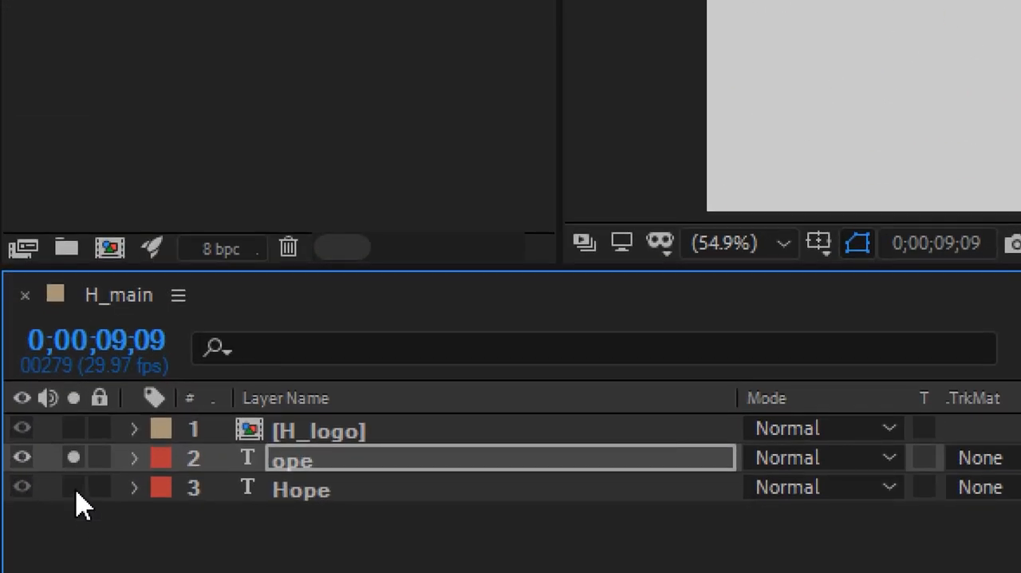
pyautogui.click(75, 488)
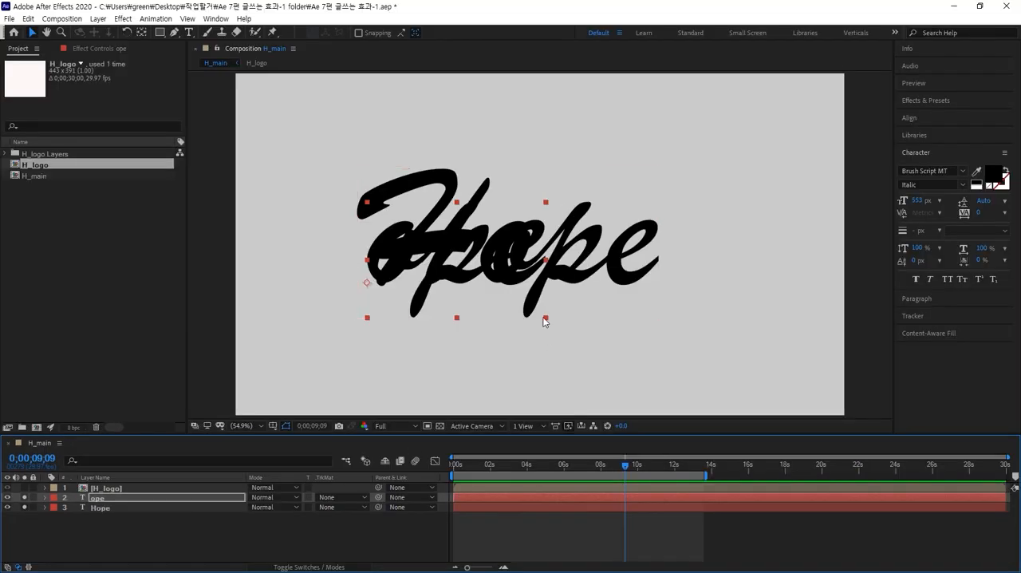
pyautogui.click(23, 507)
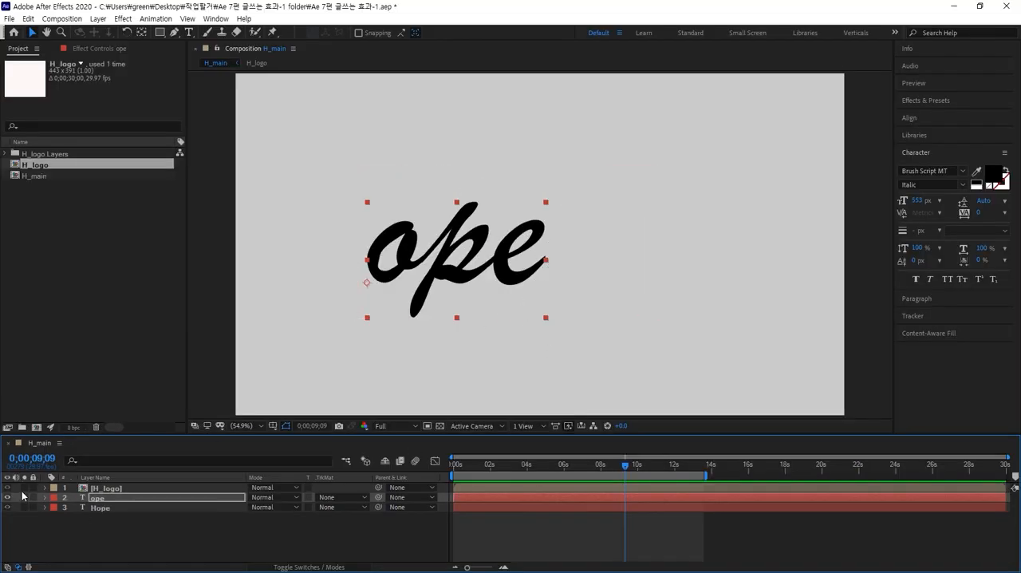
pyautogui.click(24, 488)
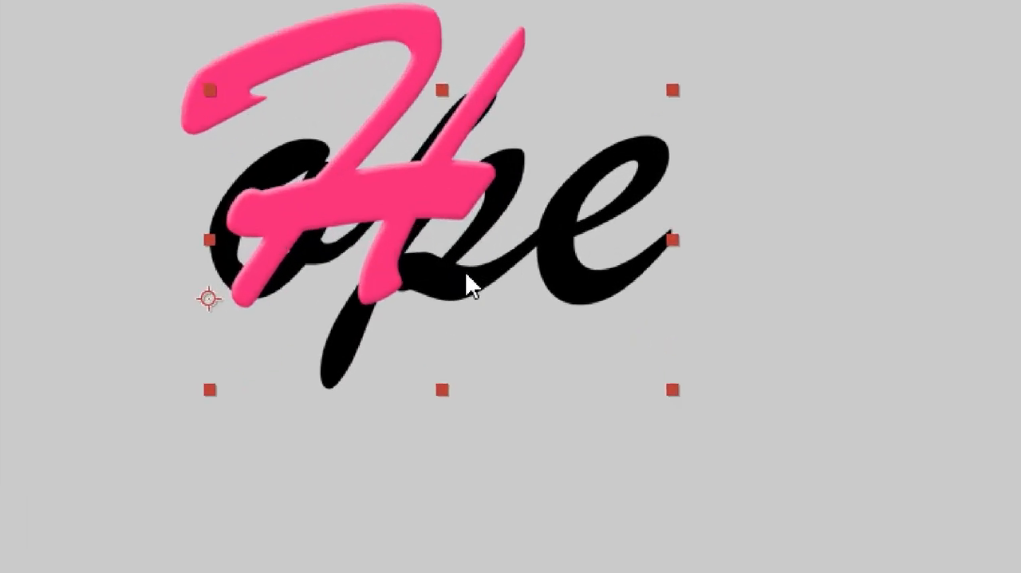
# Place the ope text right beside the pink H and reduce its font size to 347 px.
pyautogui.moveTo(465, 274); pyautogui.dragTo(592, 265)
pyautogui.moveTo(851, 272); pyautogui.dragTo(772, 269)
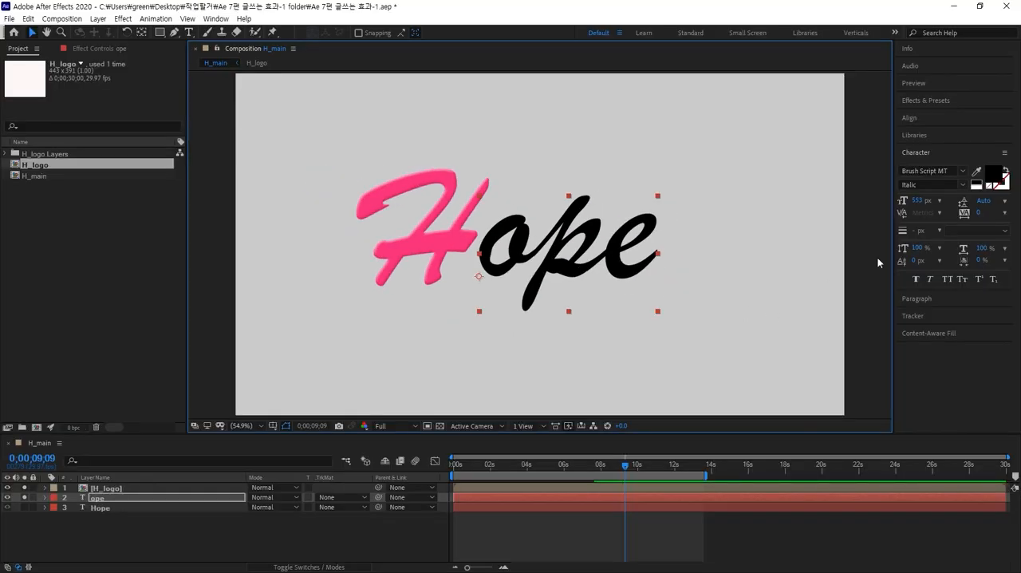
pyautogui.moveTo(917, 201); pyautogui.dragTo(728, 249)
pyautogui.moveTo(566, 271); pyautogui.dragTo(565, 260)
pyautogui.moveTo(914, 202); pyautogui.dragTo(901, 205)
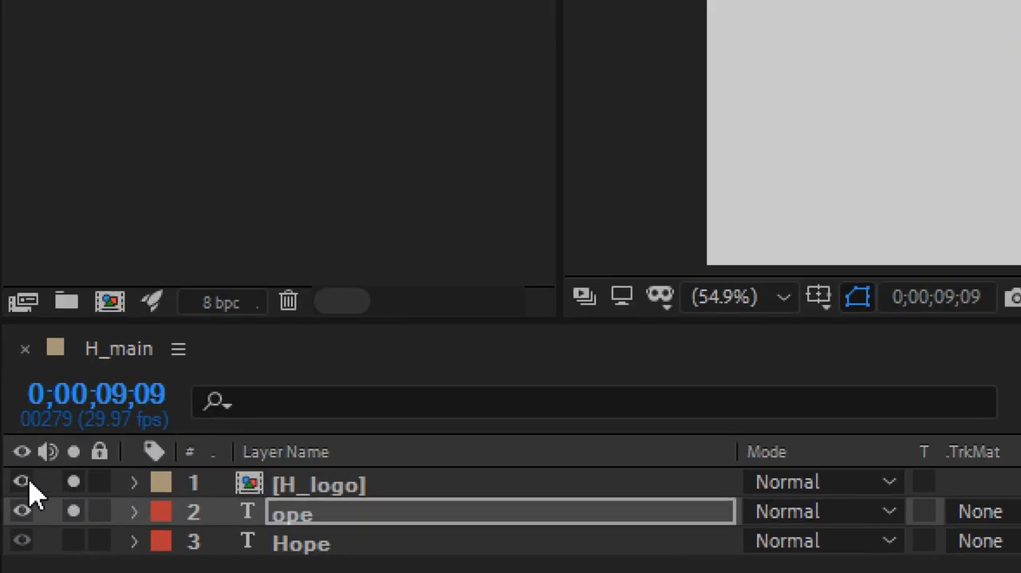
# Hide the H_logo layer and select the ope text layer.
pyautogui.click(24, 482)
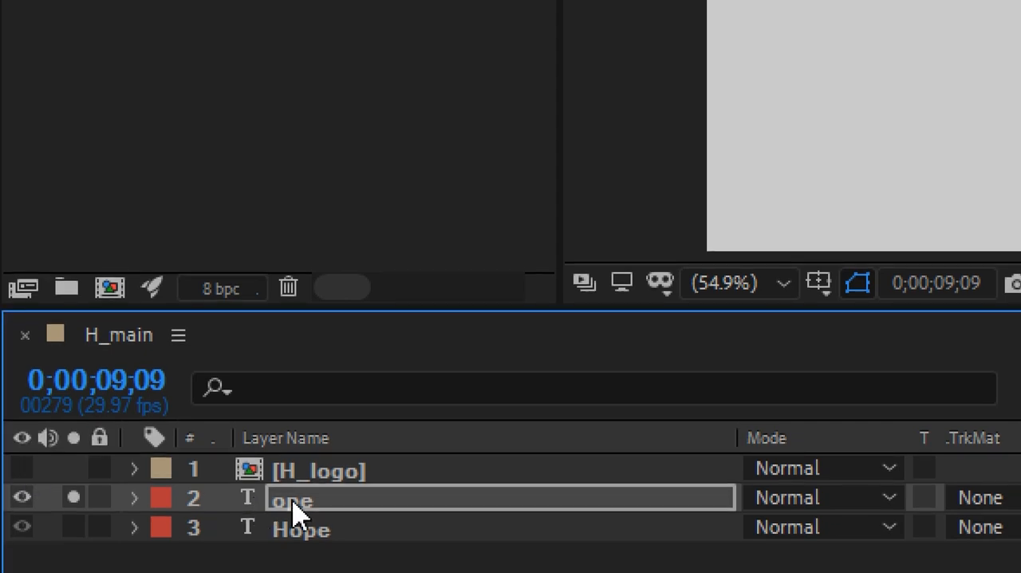
pyautogui.click(295, 512)
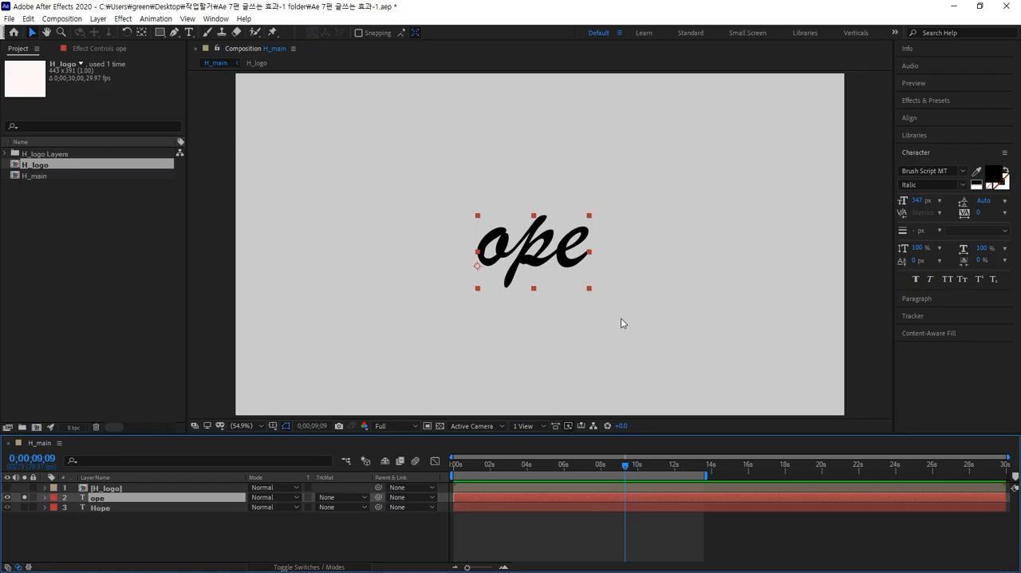
pyautogui.click(621, 319)
pyautogui.click(576, 266)
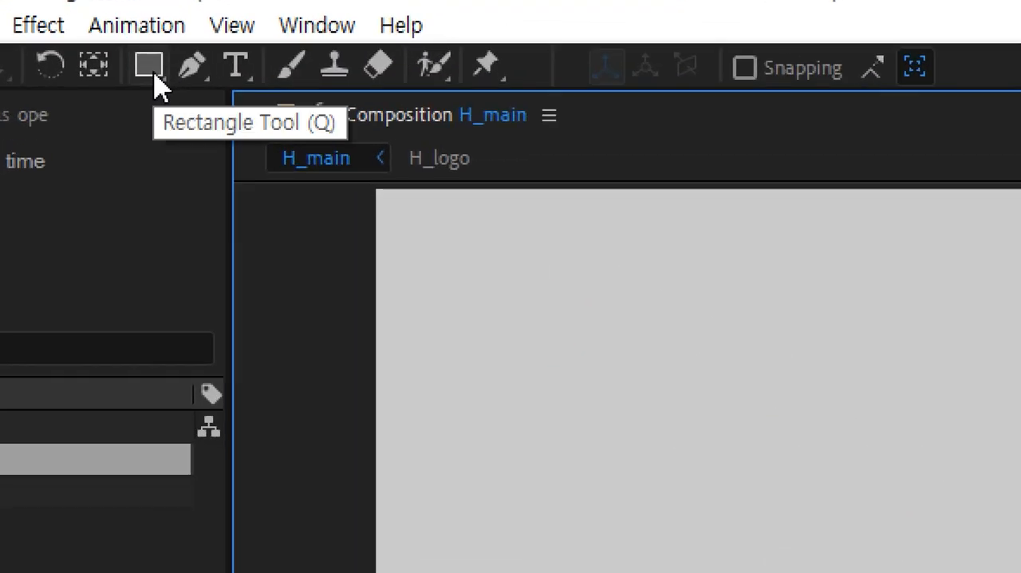
# Draw a rectangular mask on the ope layer that encloses all of its letters with a small margin.
pyautogui.click(153, 72)
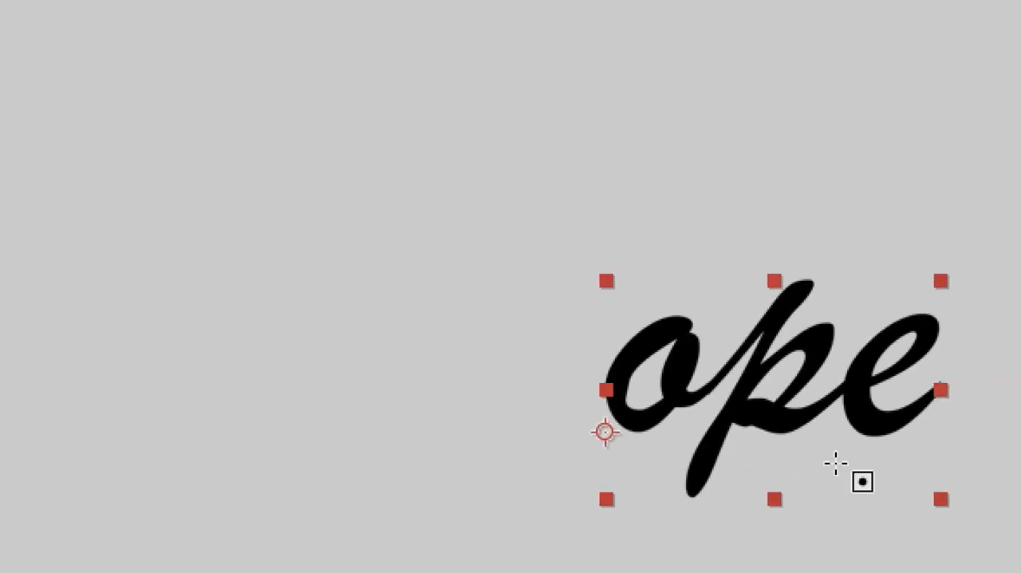
pyautogui.moveTo(546, 254); pyautogui.dragTo(967, 542)
pyautogui.moveTo(759, 496); pyautogui.dragTo(835, 485)
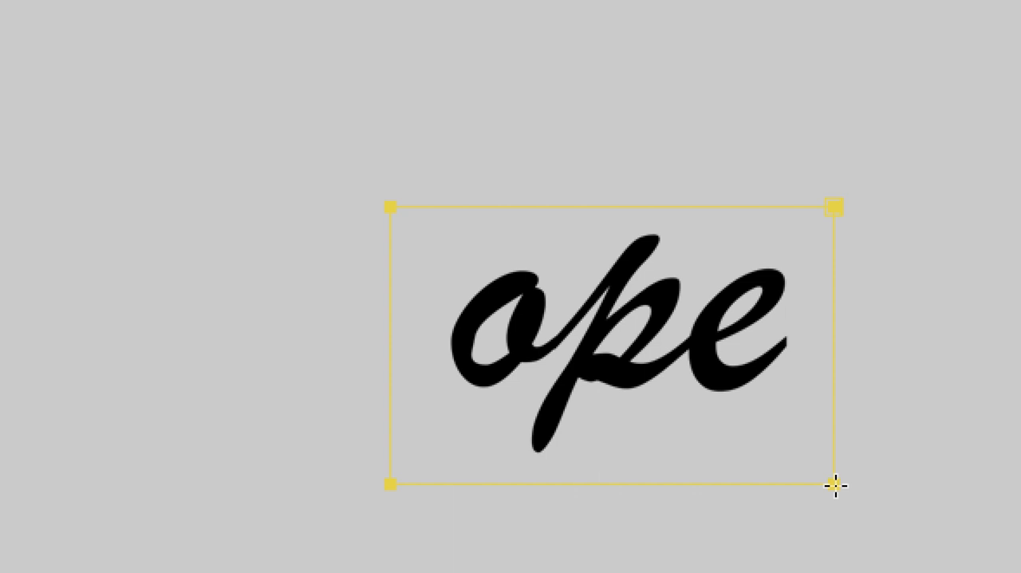
pyautogui.moveTo(835, 485); pyautogui.dragTo(795, 465)
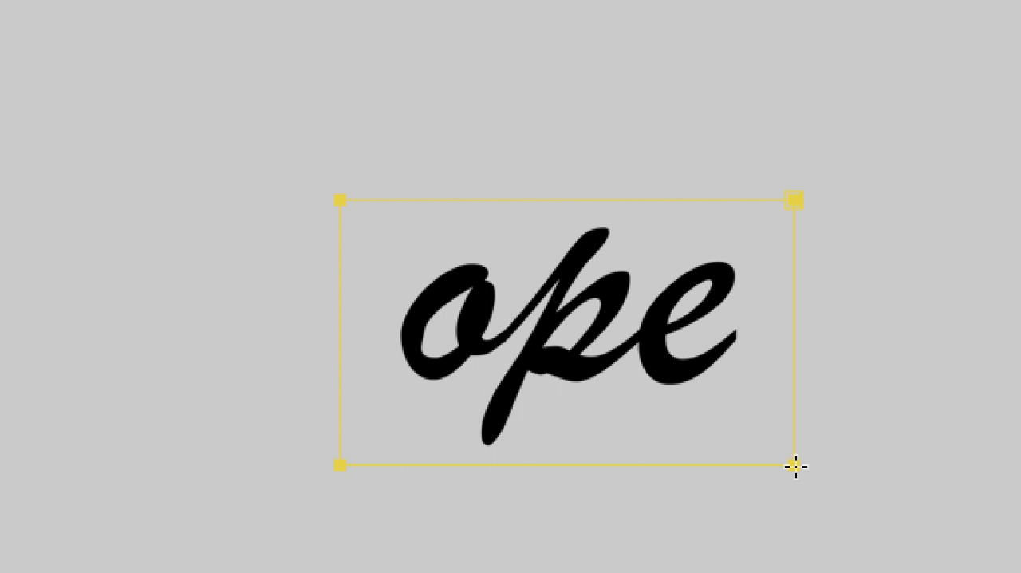
pyautogui.moveTo(793, 466); pyautogui.dragTo(517, 469)
pyautogui.moveTo(558, 466); pyautogui.dragTo(806, 460)
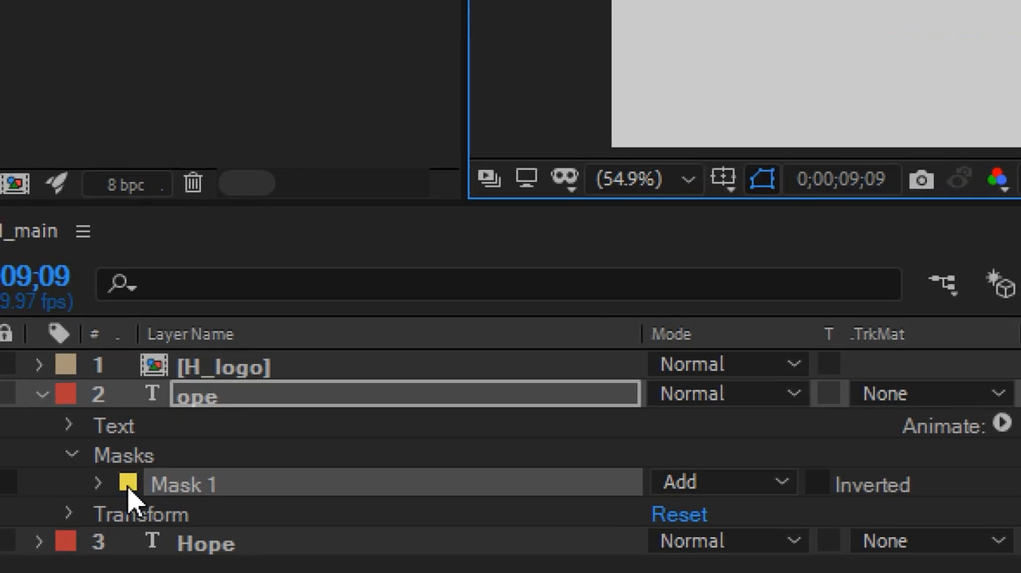
# Change the outline color of Mask 1 on the ope layer to blue, 0D48F0.
pyautogui.click(128, 484)
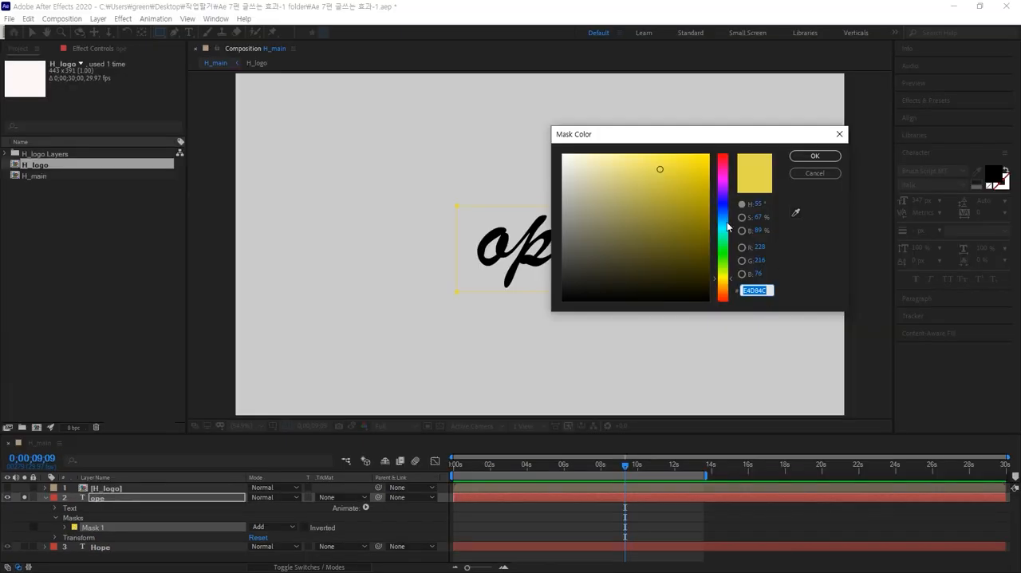
pyautogui.moveTo(727, 227); pyautogui.dragTo(725, 209)
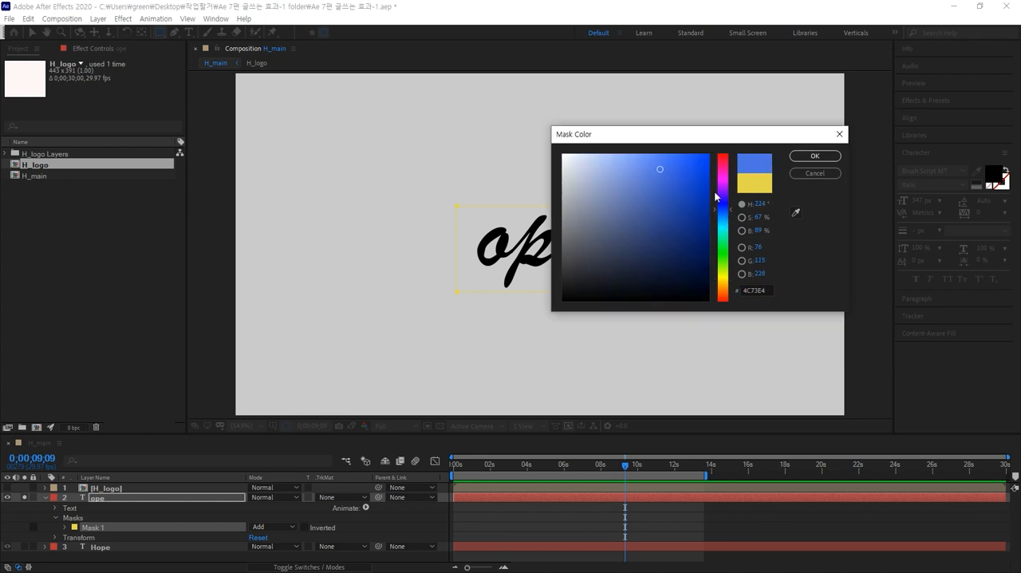
pyautogui.click(815, 155)
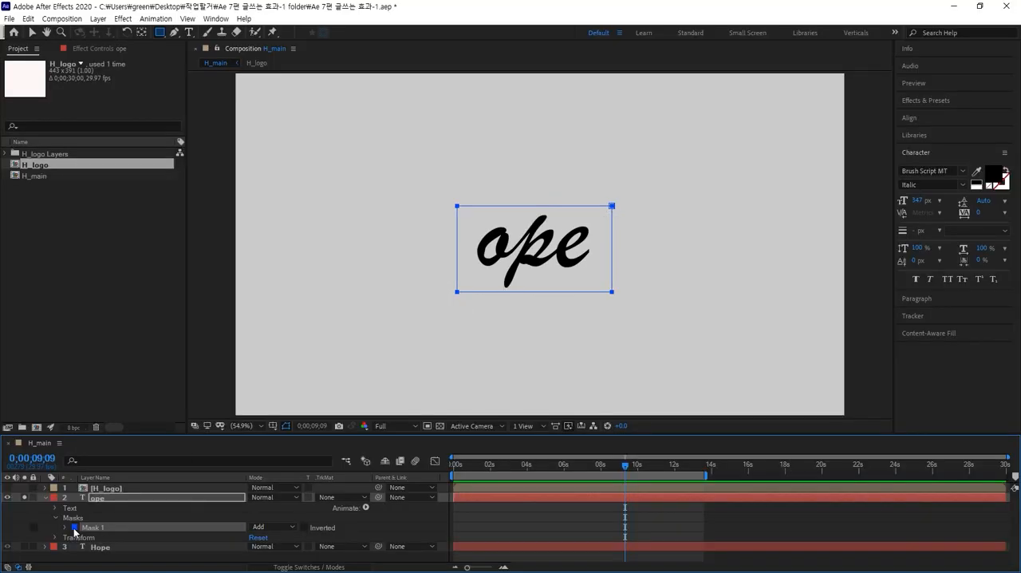
# Recolor the Mask 1 outline on the ope layer to orange-red, F03D0D.
pyautogui.click(74, 527)
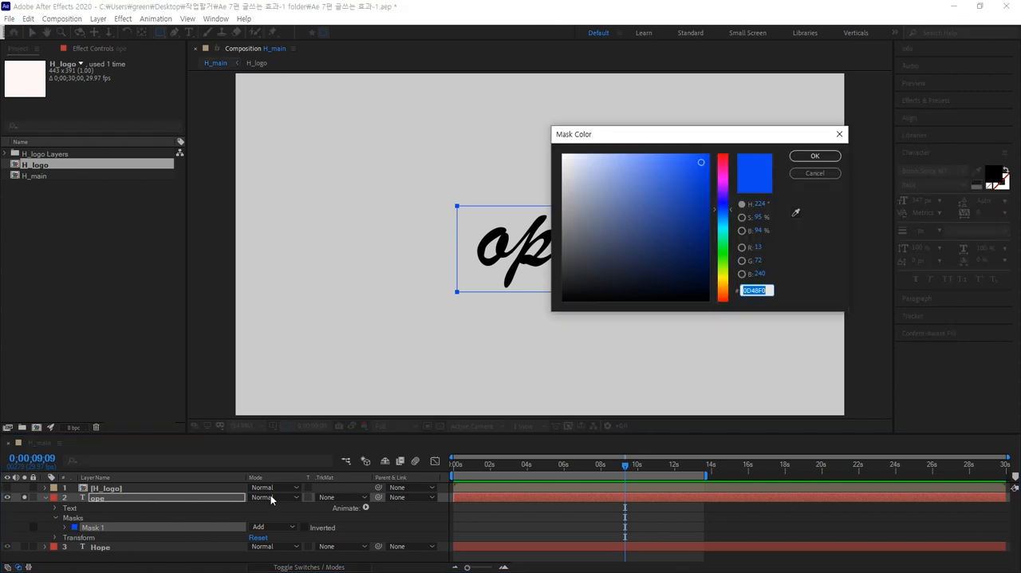
pyautogui.click(725, 300)
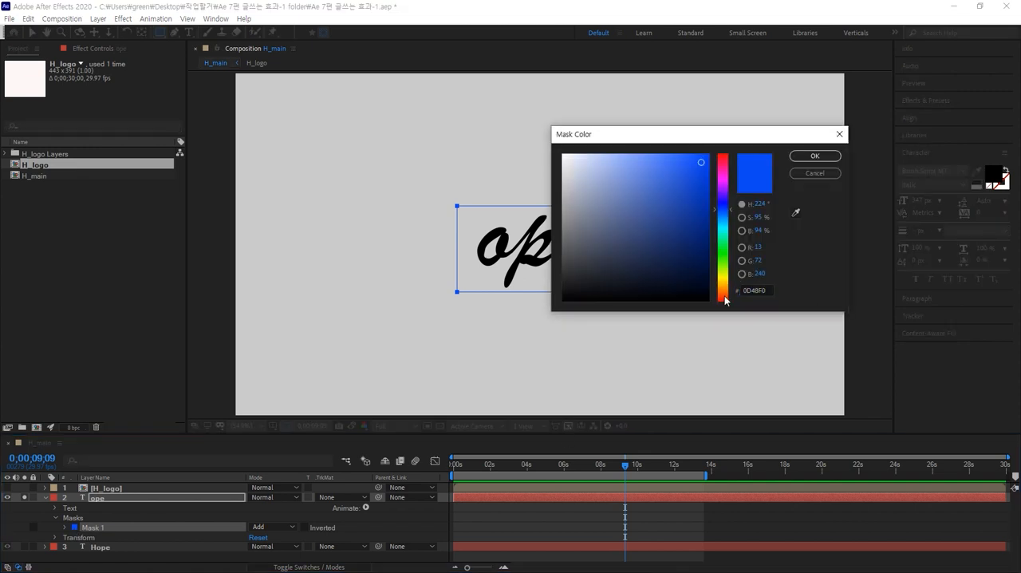
pyautogui.click(836, 156)
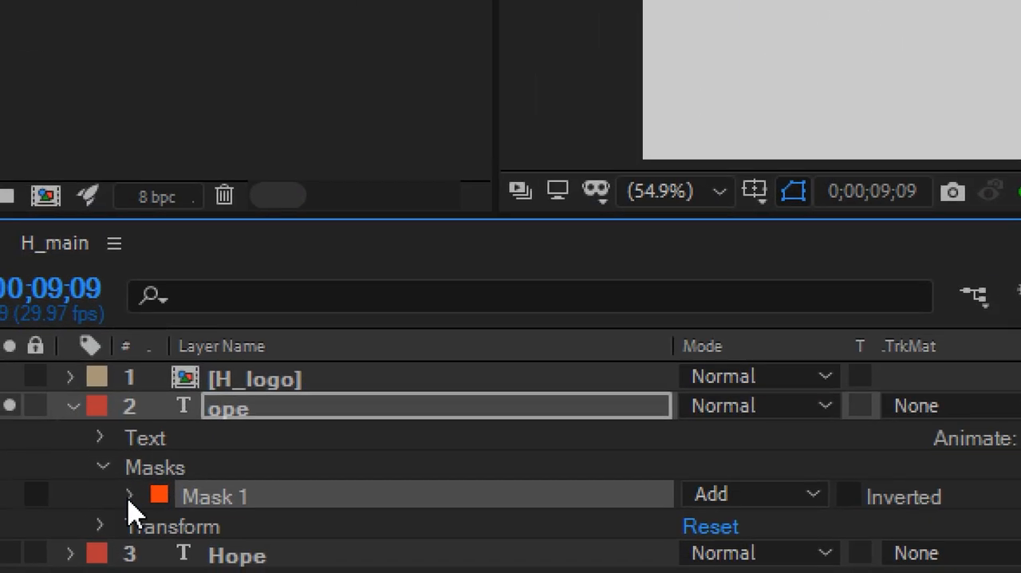
# Expand the Mask 1 properties and enable Mask Path keyframing on the ope layer at 0;00;03;00.
pyautogui.click(129, 495)
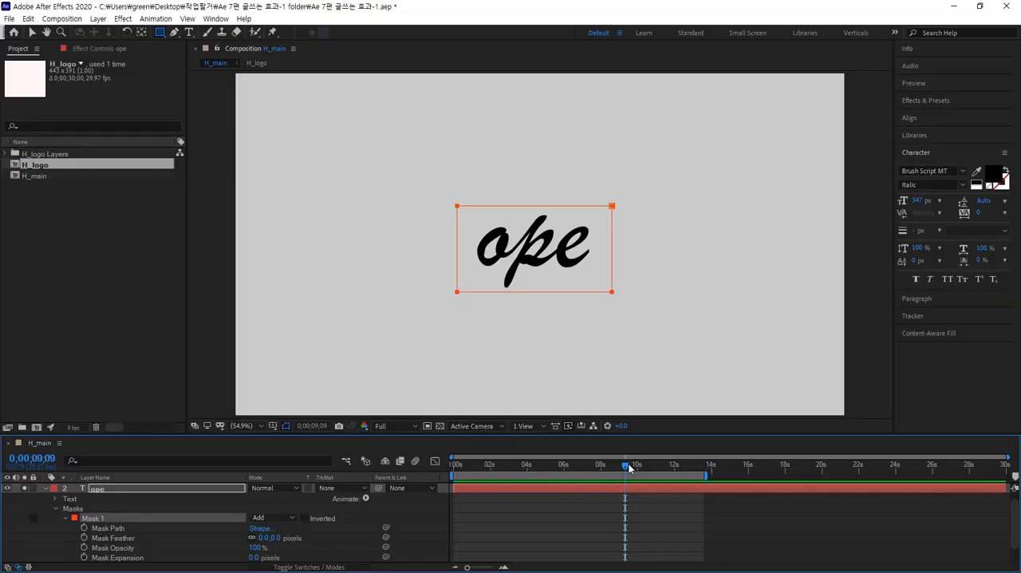
pyautogui.moveTo(628, 467); pyautogui.dragTo(617, 469)
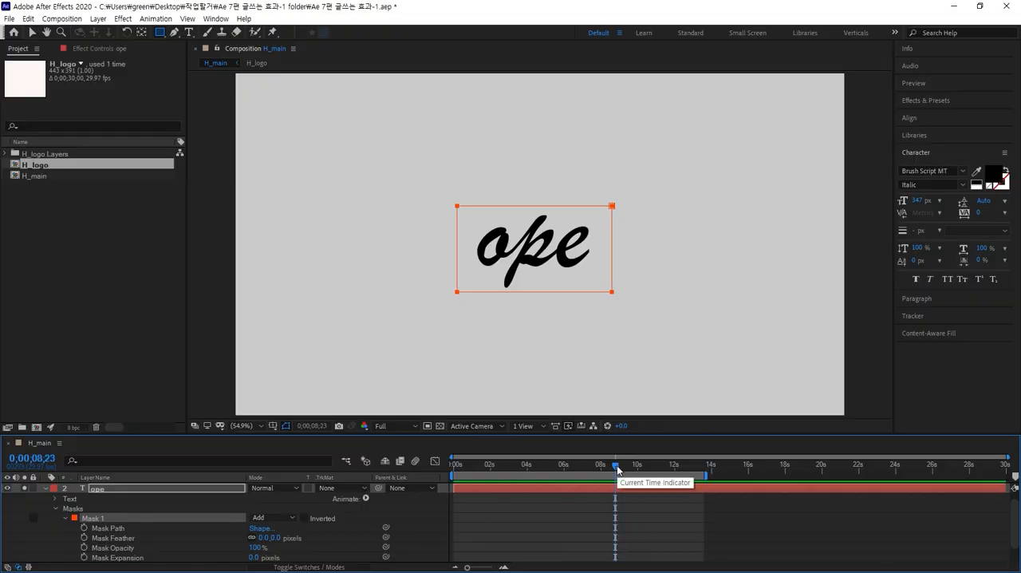
pyautogui.press('Home')
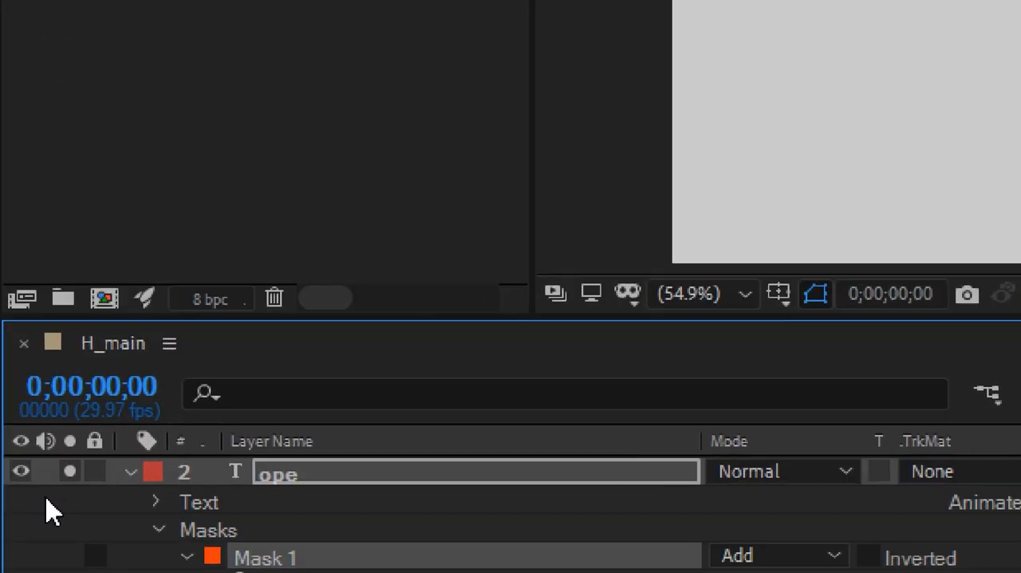
pyautogui.click(120, 387)
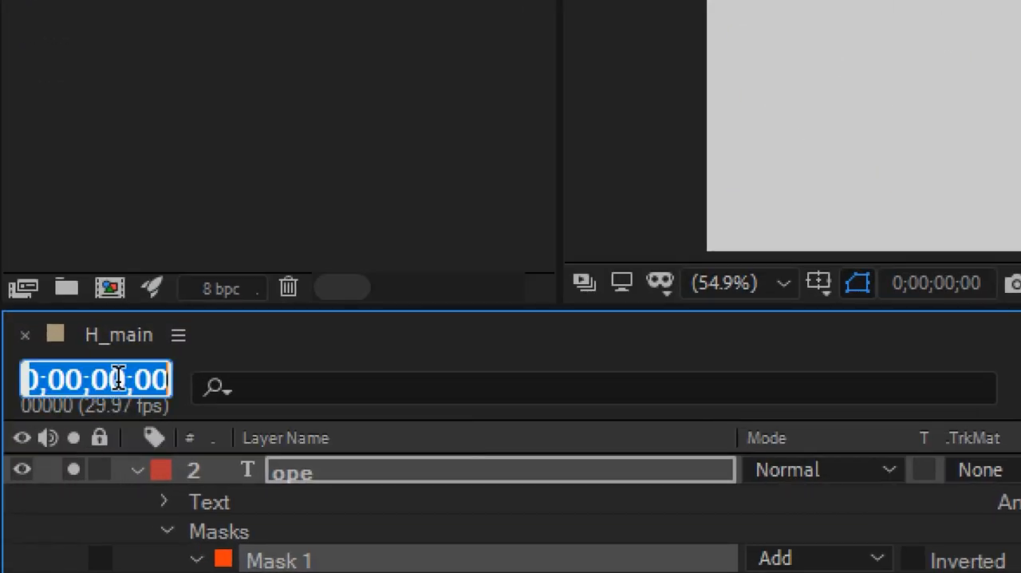
pyautogui.write('3.')
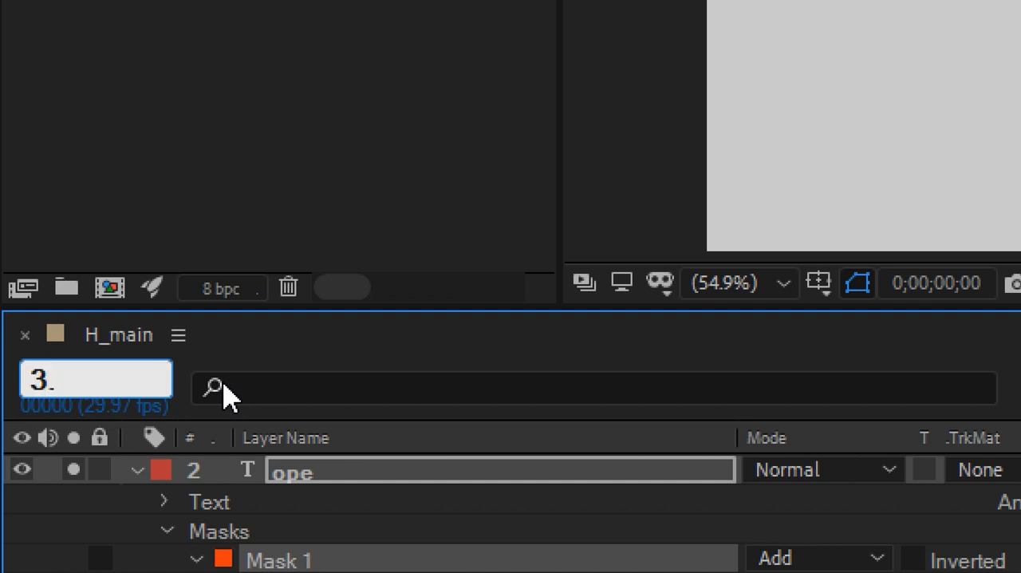
pyautogui.press('Return')
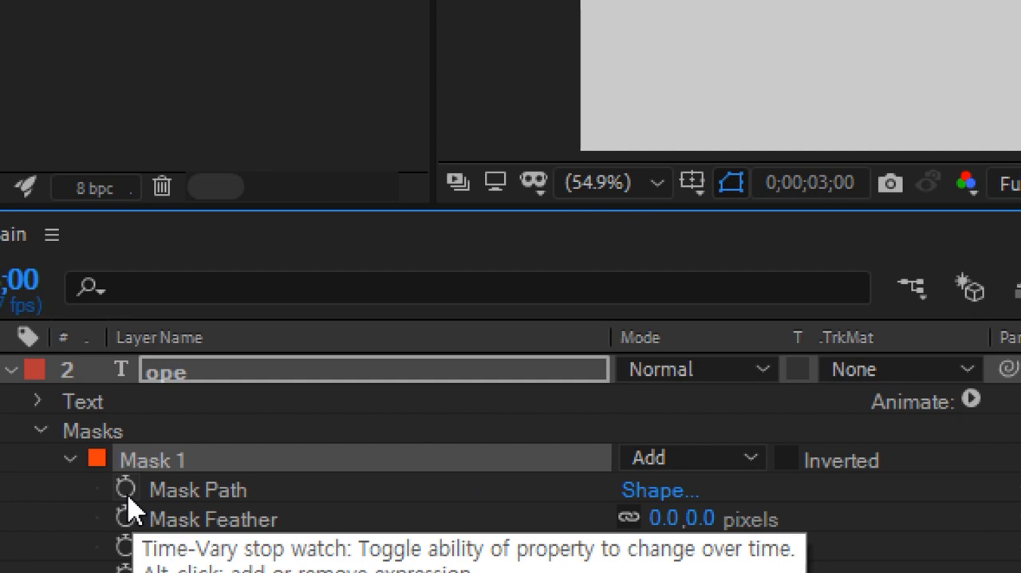
pyautogui.click(126, 488)
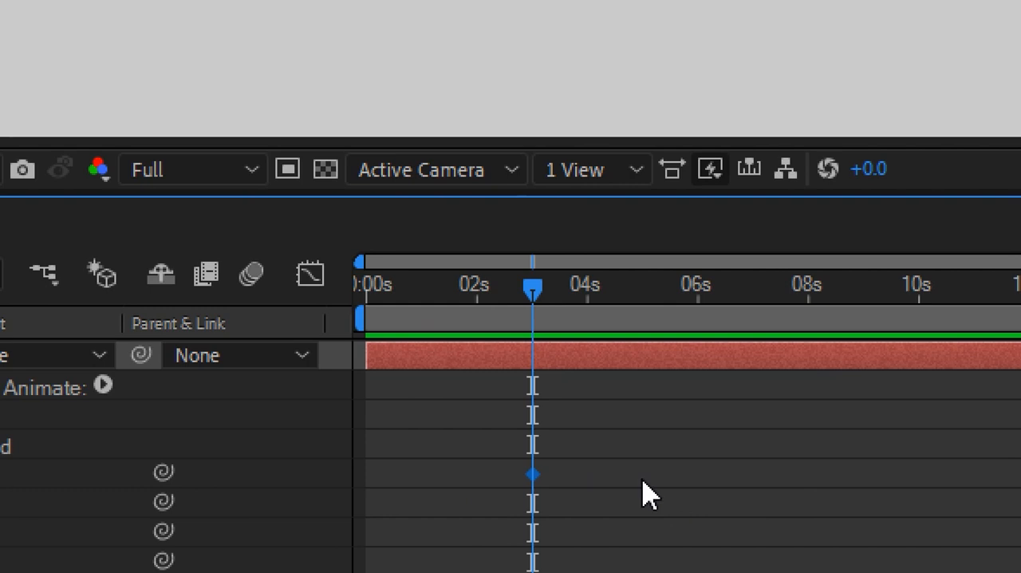
# Return to the composition start, try editing the mask's upper-right vertex with the Pen tool, and undo the edit.
pyautogui.press('Home')
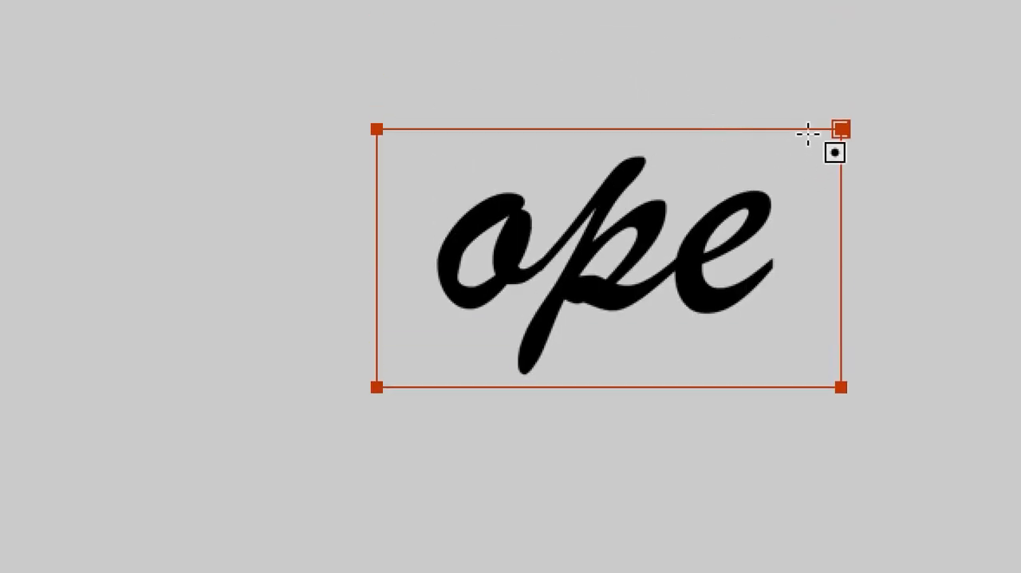
pyautogui.click(842, 128)
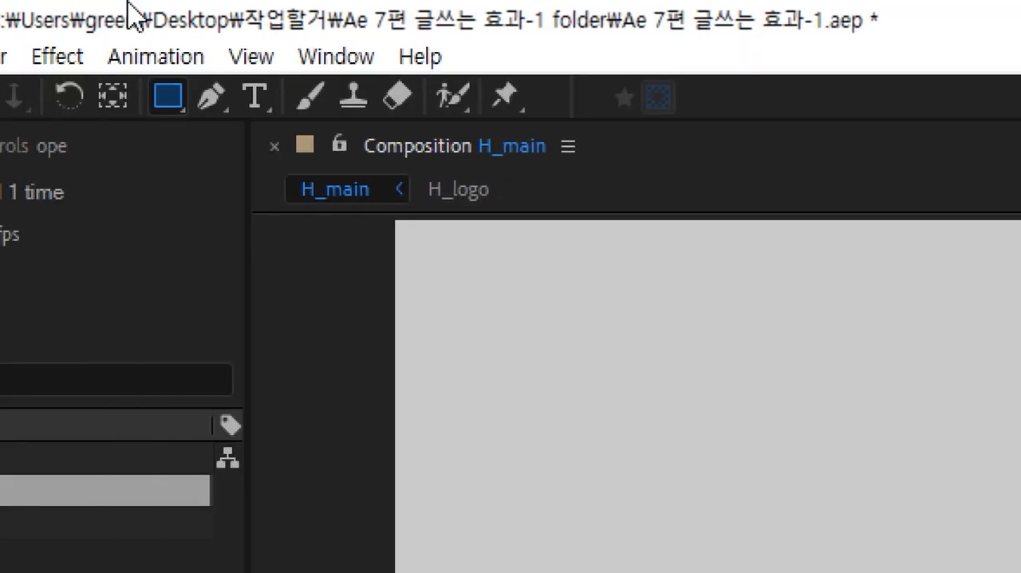
pyautogui.click(232, 107)
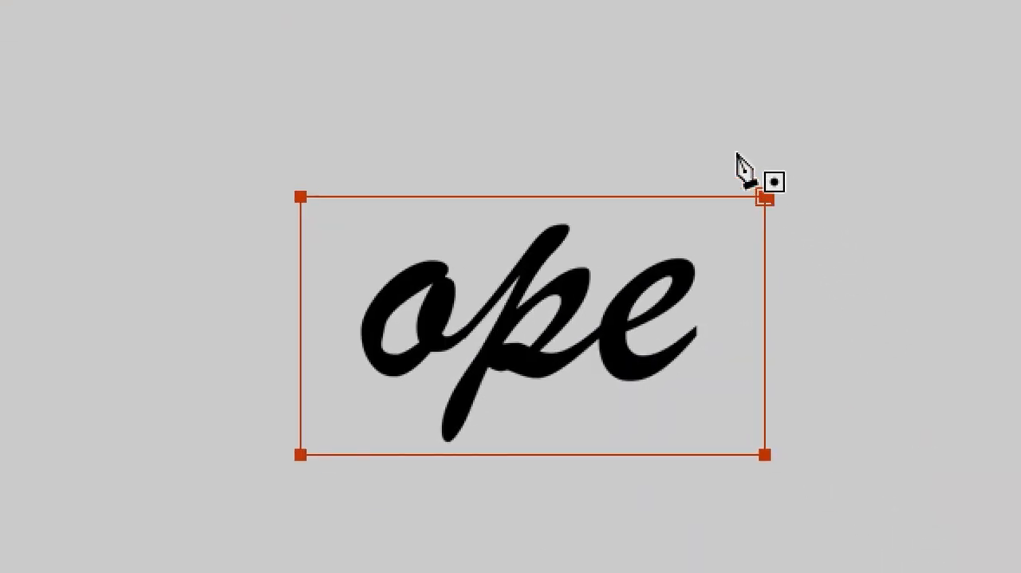
pyautogui.click(765, 197)
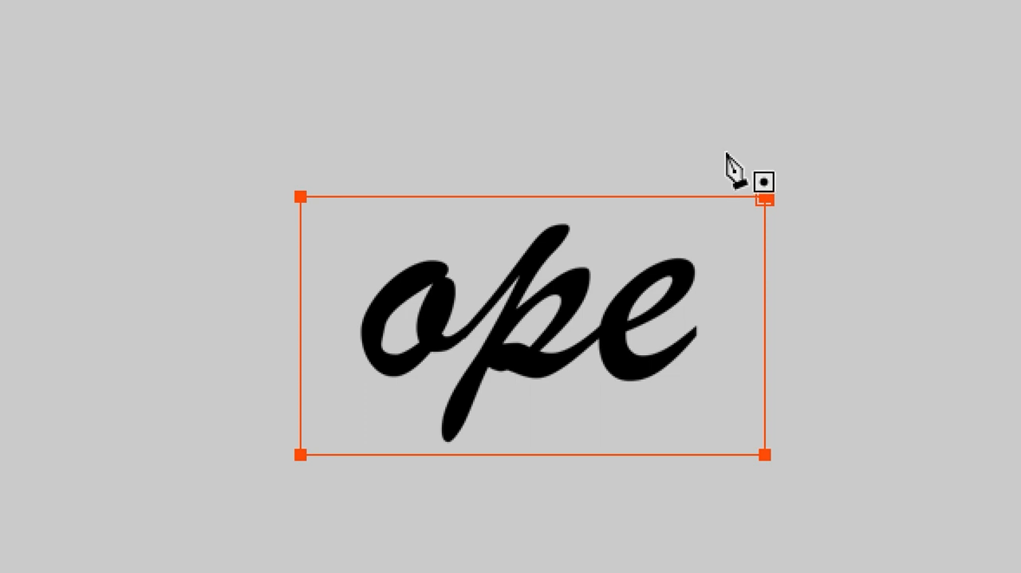
pyautogui.moveTo(721, 144); pyautogui.dragTo(802, 309)
pyautogui.hotkey('ctrl', 'z')
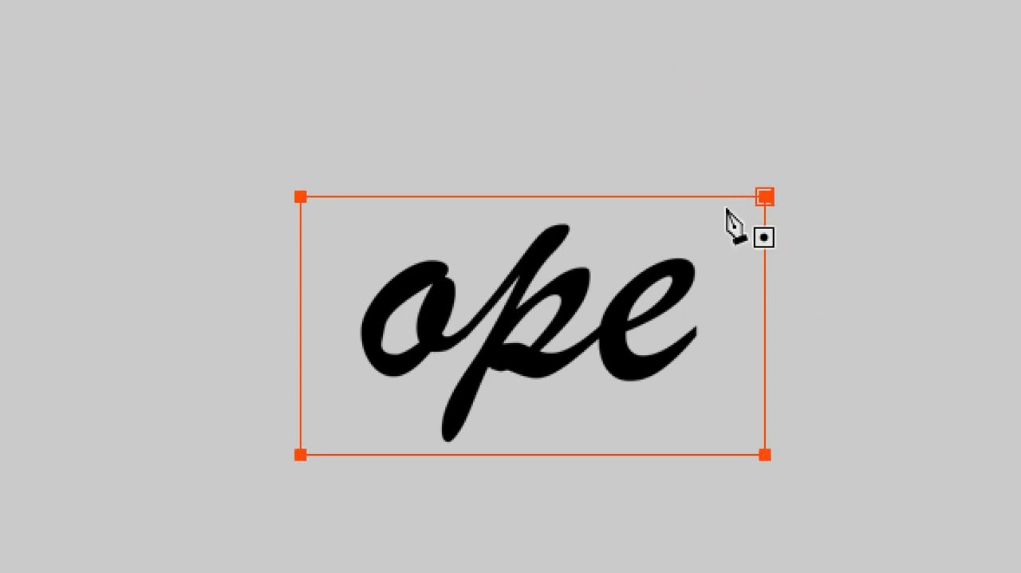
# Open free transform on Mask 1, try rotating it slightly clockwise around the ope text, and undo the rotation.
pyautogui.doubleClick(765, 197)
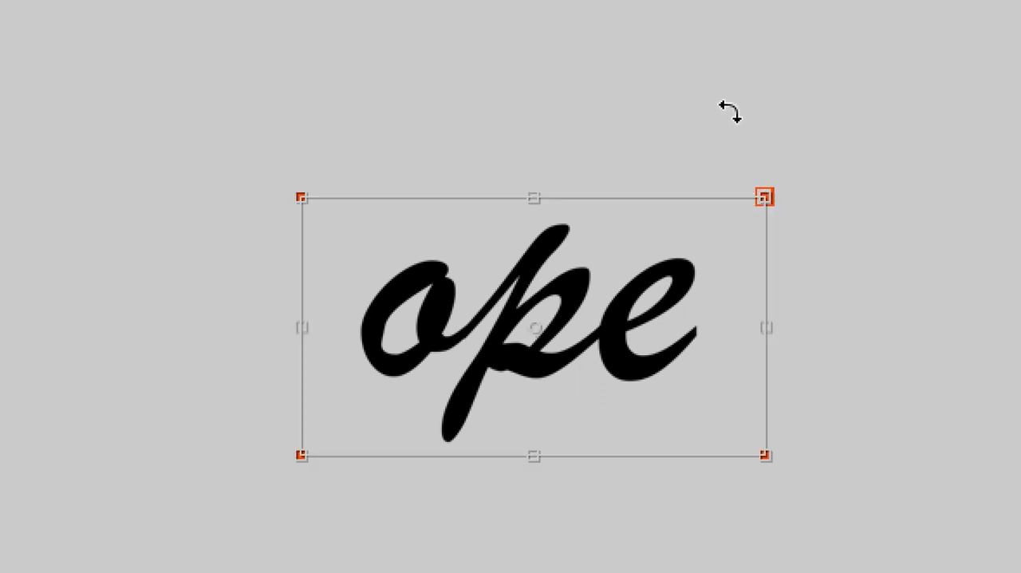
pyautogui.scroll(-1, 873, 497)
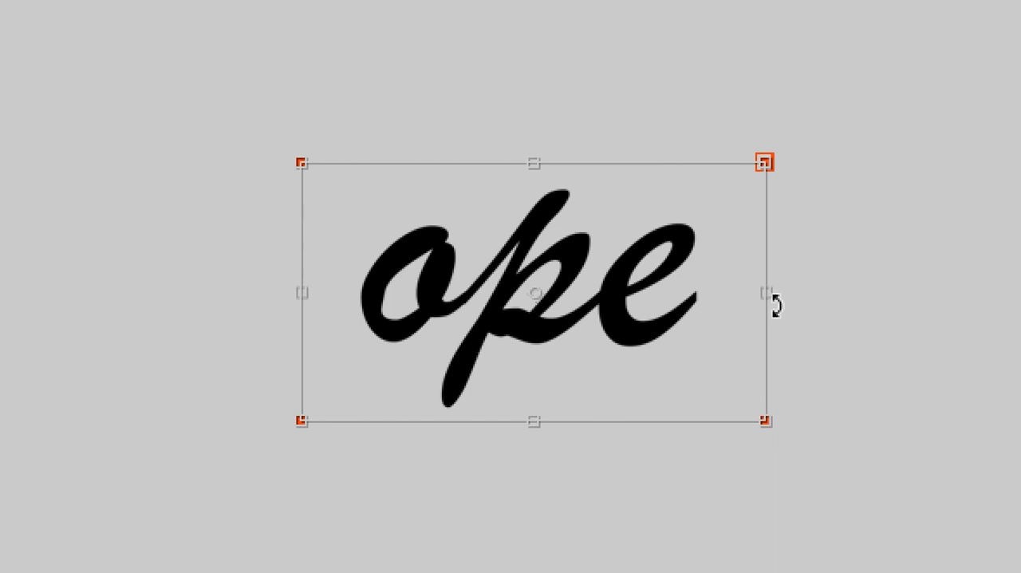
pyautogui.moveTo(702, 77); pyautogui.dragTo(716, 103)
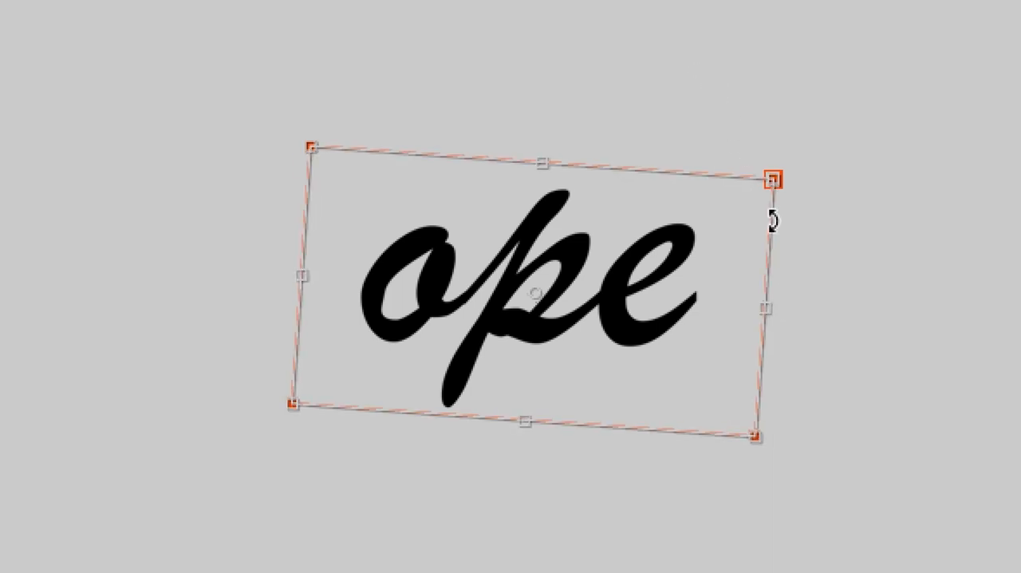
pyautogui.hotkey('ctrl', 'z')
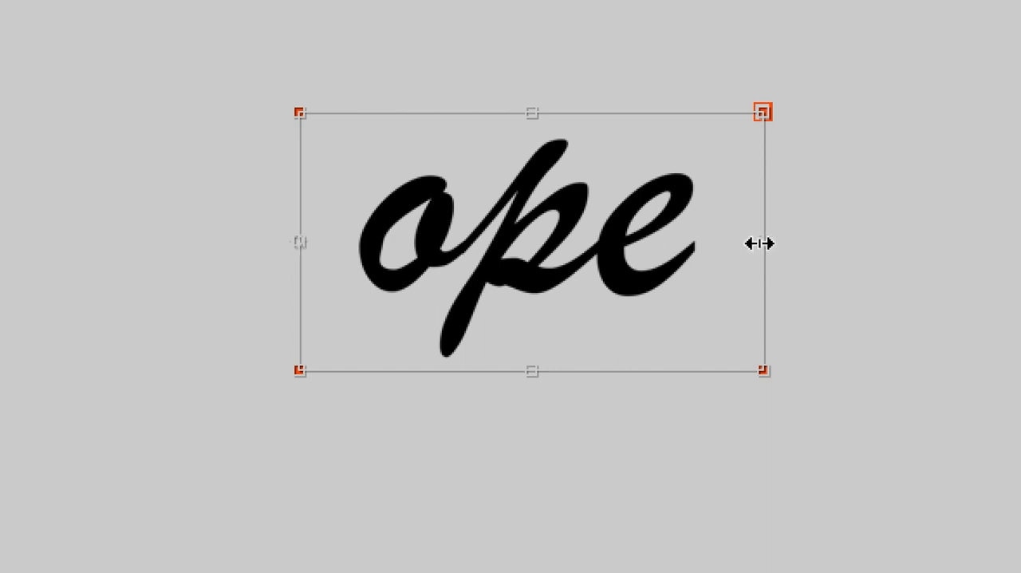
# Narrow Mask 1 slightly from its right edge at 0 seconds, exit free transform, and scrub the timeline to 0;00;01;21.
pyautogui.moveTo(762, 243); pyautogui.dragTo(740, 268)
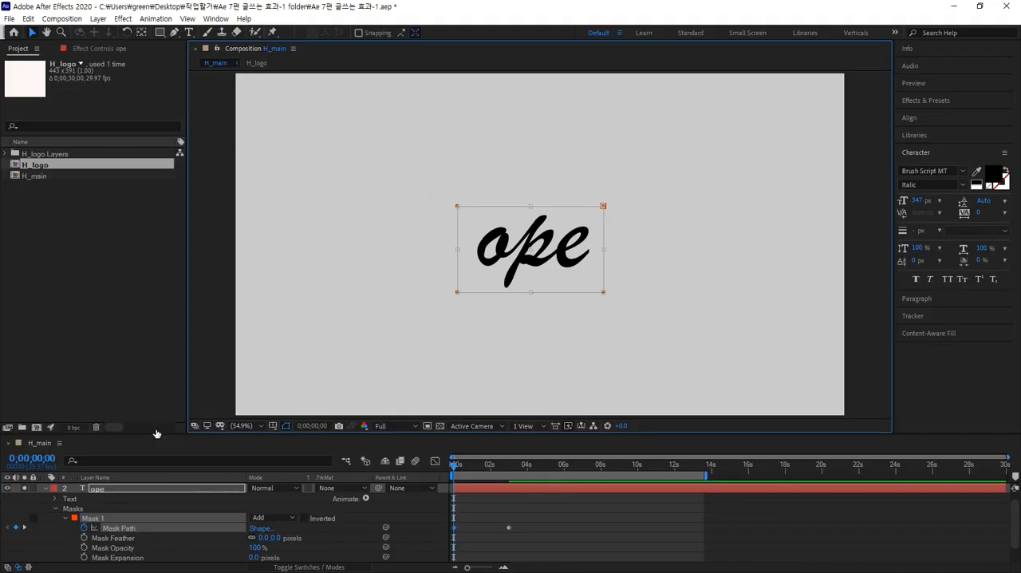
pyautogui.click(93, 270)
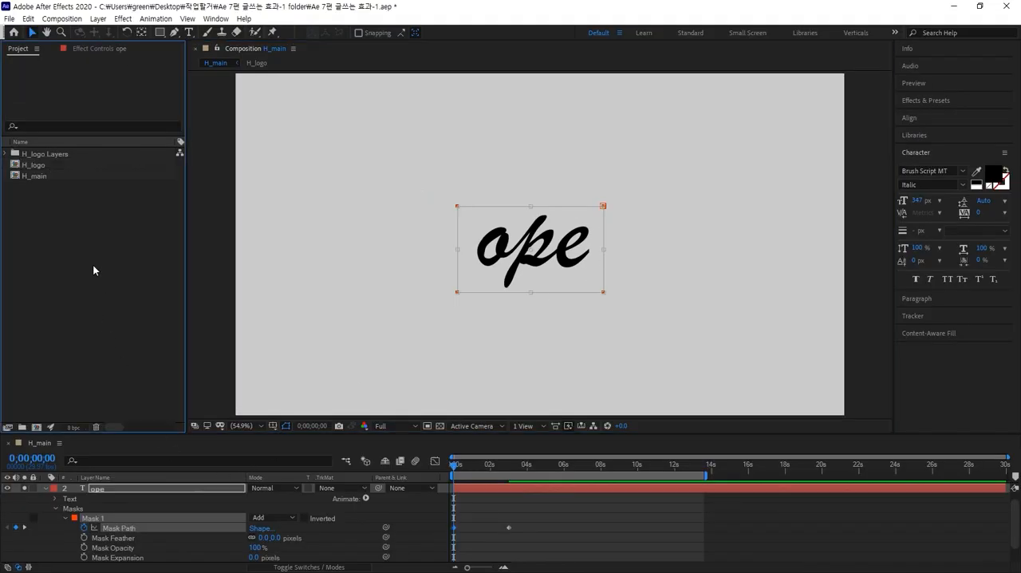
pyautogui.click(31, 37)
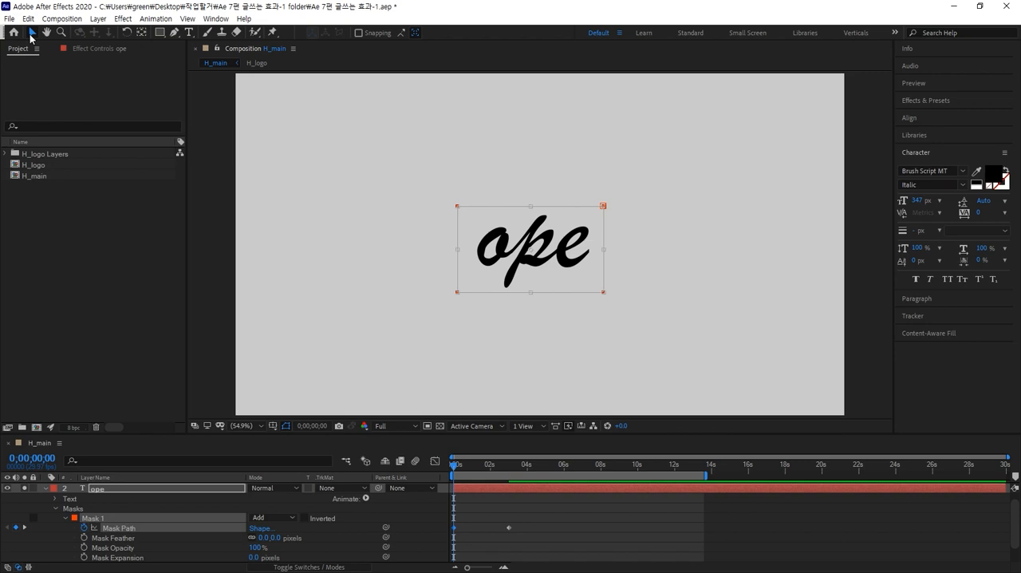
pyautogui.click(776, 507)
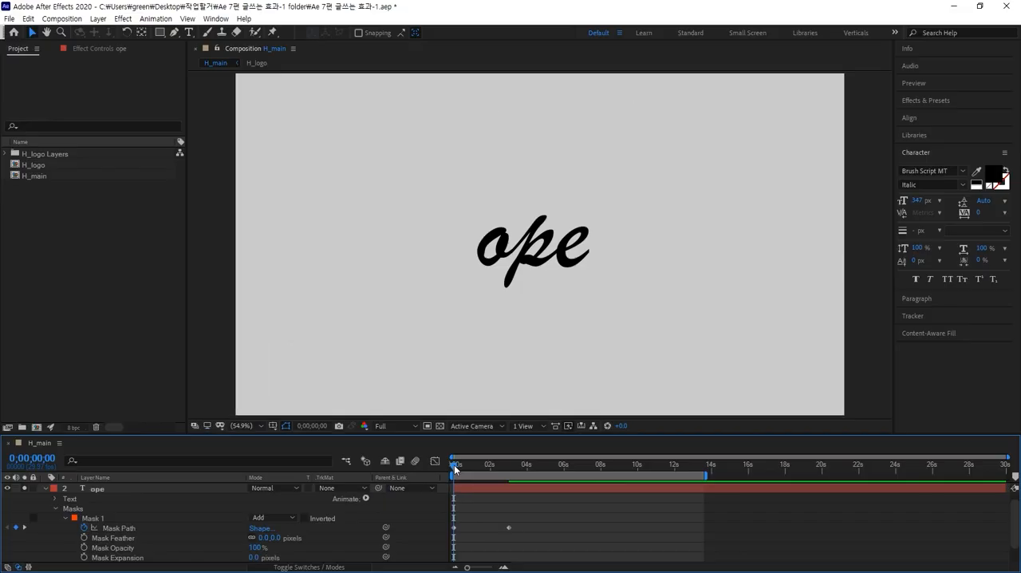
pyautogui.moveTo(386, 269); pyautogui.dragTo(393, 269)
pyautogui.moveTo(457, 469); pyautogui.dragTo(486, 468)
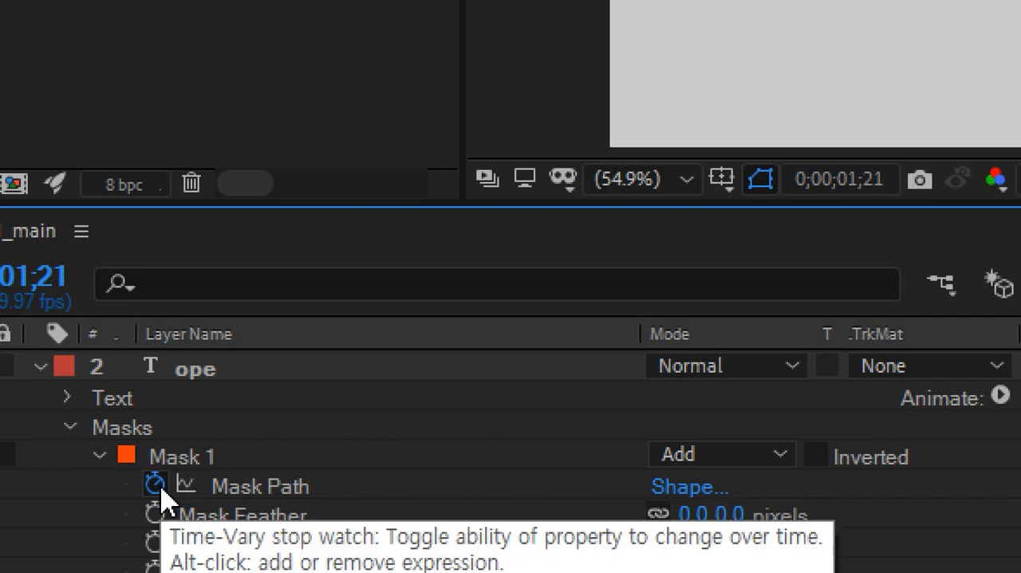
# Clear the Mask Path keyframes, move to 0;00;03;00, and enable Mask Path keyframing again.
pyautogui.click(161, 488)
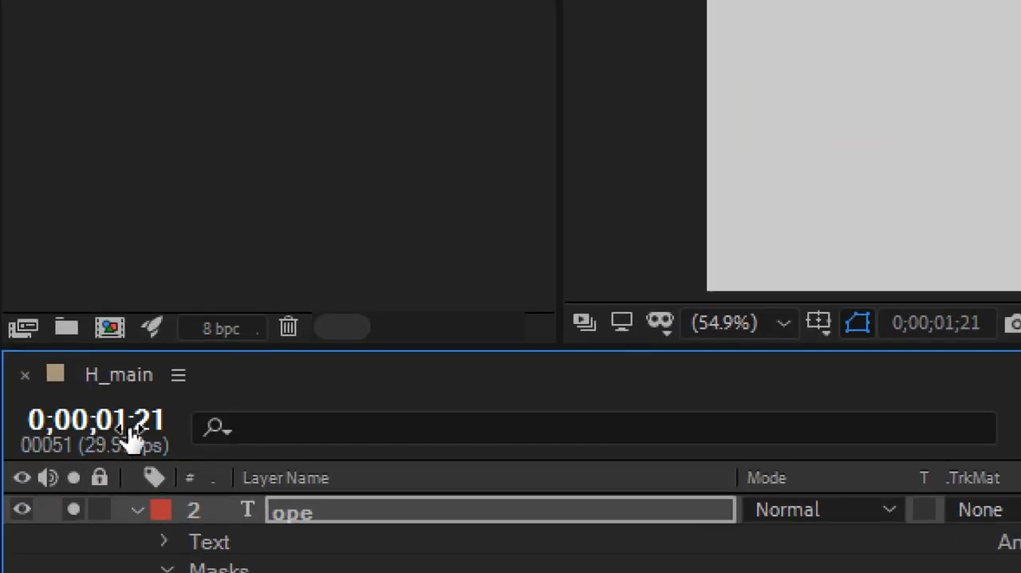
pyautogui.click(42, 457)
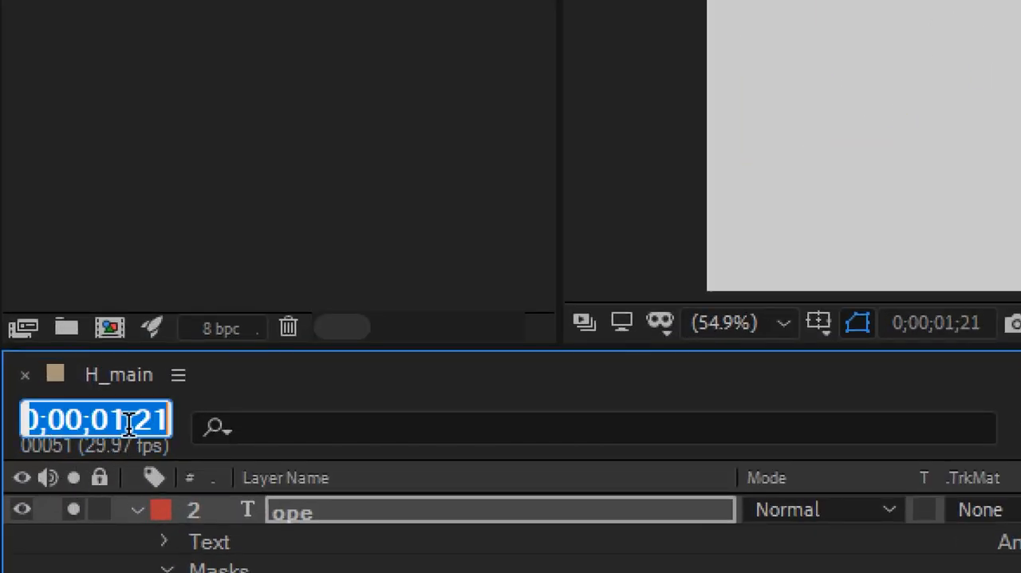
pyautogui.write('2')
pyautogui.press('BackSpace')
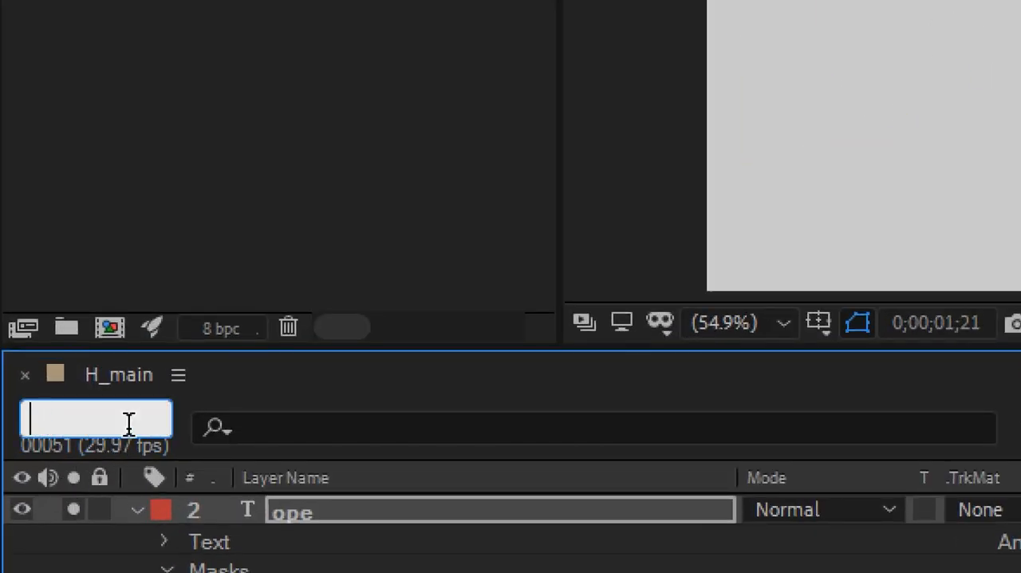
pyautogui.write('3.')
pyautogui.press('Return')
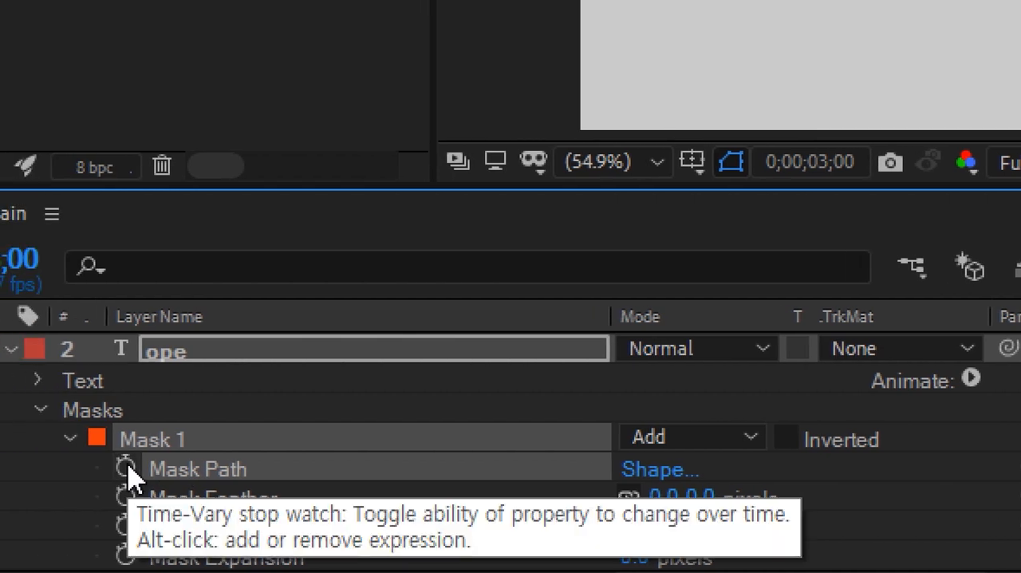
pyautogui.click(24, 475)
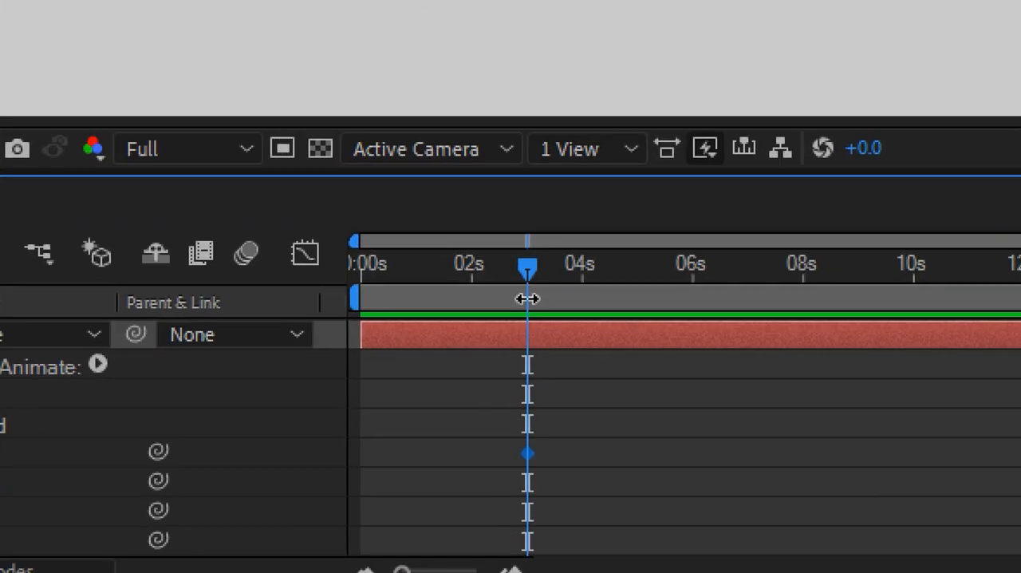
# At 0 seconds, shrink Mask 1 from its right edge to a thin strip before the letter o, and enlarge the timeline area.
pyautogui.press('Home')
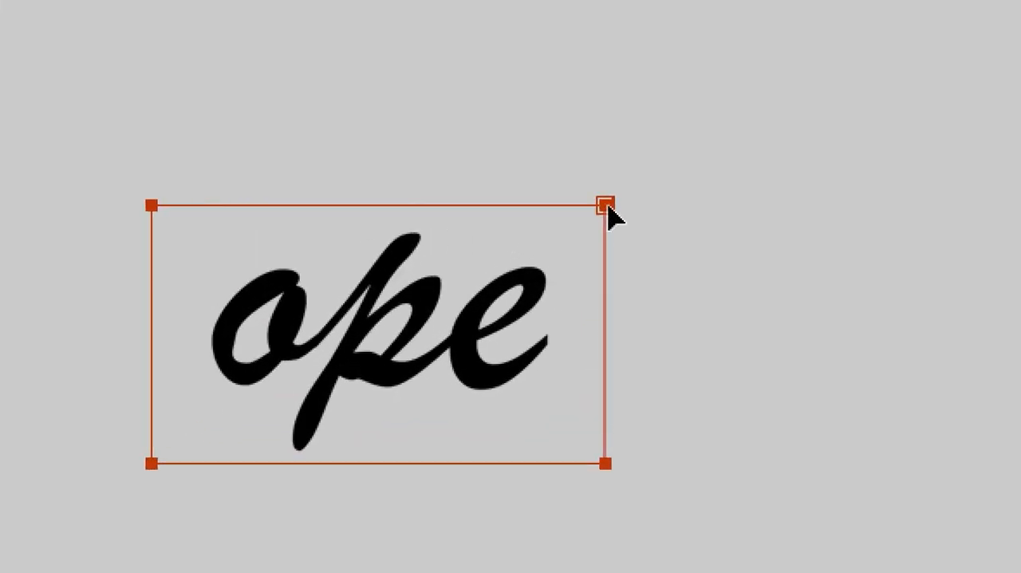
pyautogui.doubleClick(609, 206)
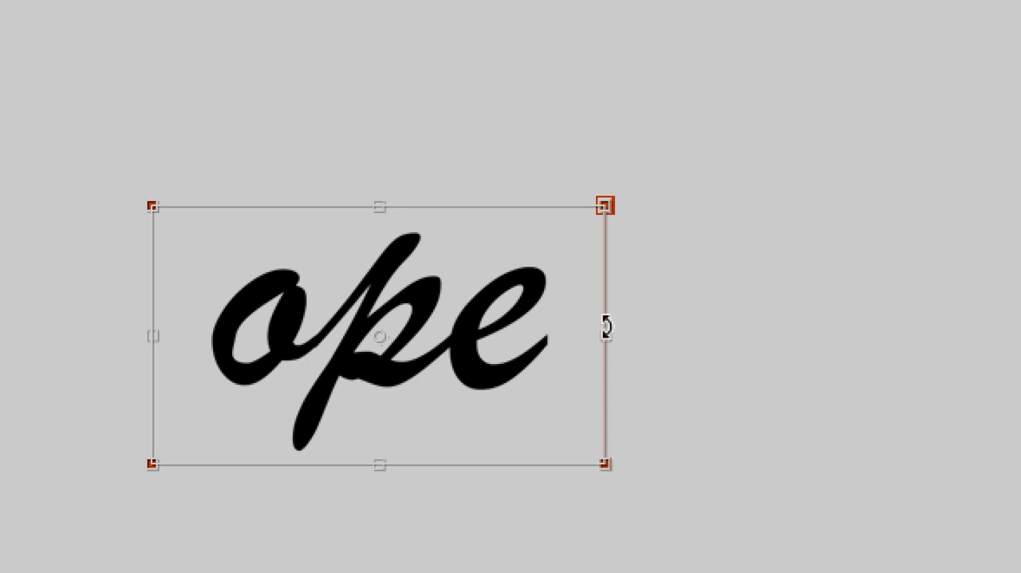
pyautogui.moveTo(599, 333); pyautogui.dragTo(183, 367)
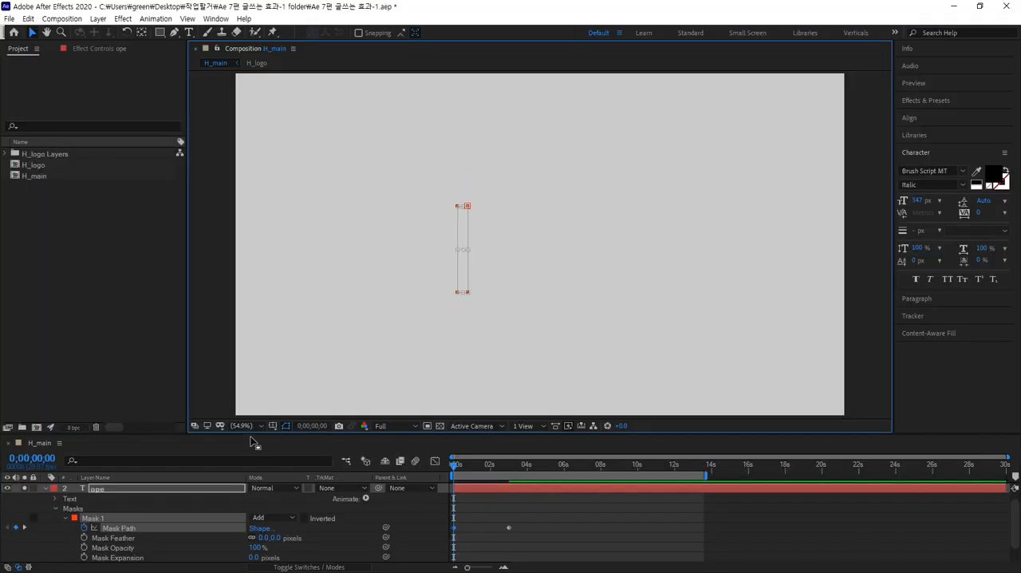
pyautogui.moveTo(250, 433); pyautogui.dragTo(262, 351)
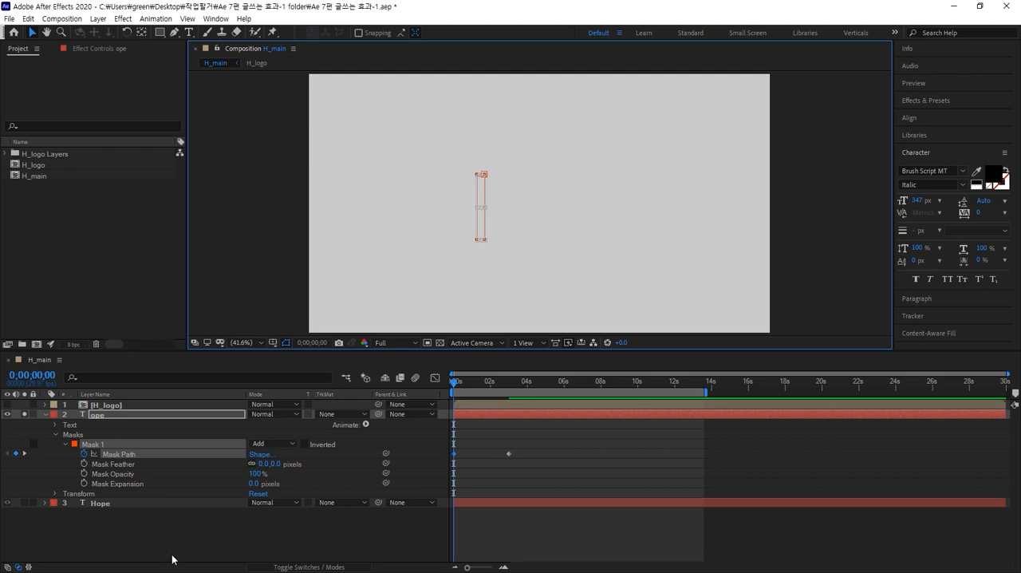
# Scrub to 0;00;01;18 and soften the reveal edge by setting Mask 1's Mask Feather to 24 pixels.
pyautogui.click(401, 447)
pyautogui.moveTo(488, 387)
pyautogui.mouseDown()
pyautogui.moveTo(454, 386)
pyautogui.moveTo(495, 380)
pyautogui.moveTo(447, 383)
pyautogui.moveTo(509, 378)
pyautogui.moveTo(470, 386)
pyautogui.moveTo(482, 389)
pyautogui.mouseUp()
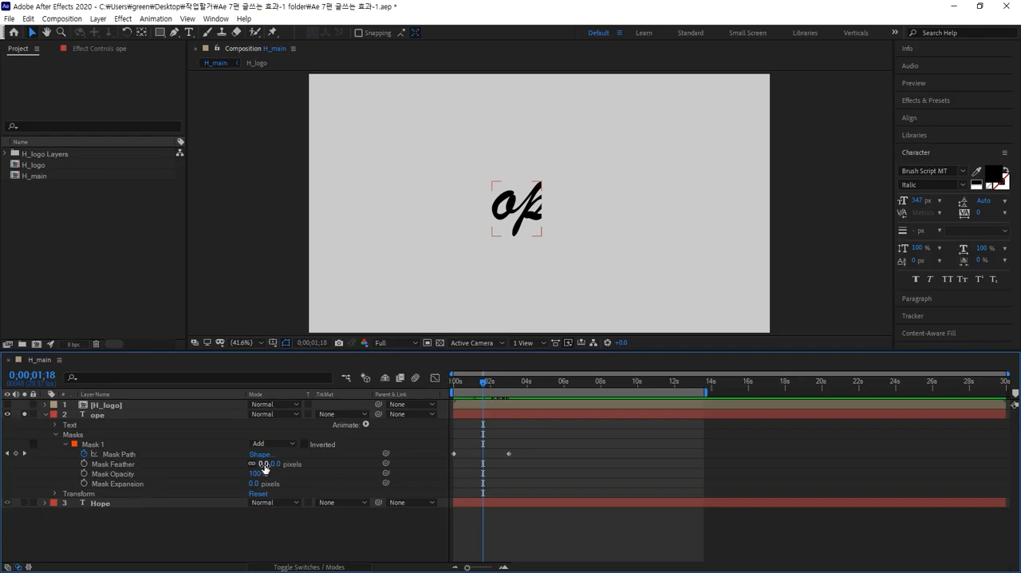
pyautogui.scroll(3, 574, 205)
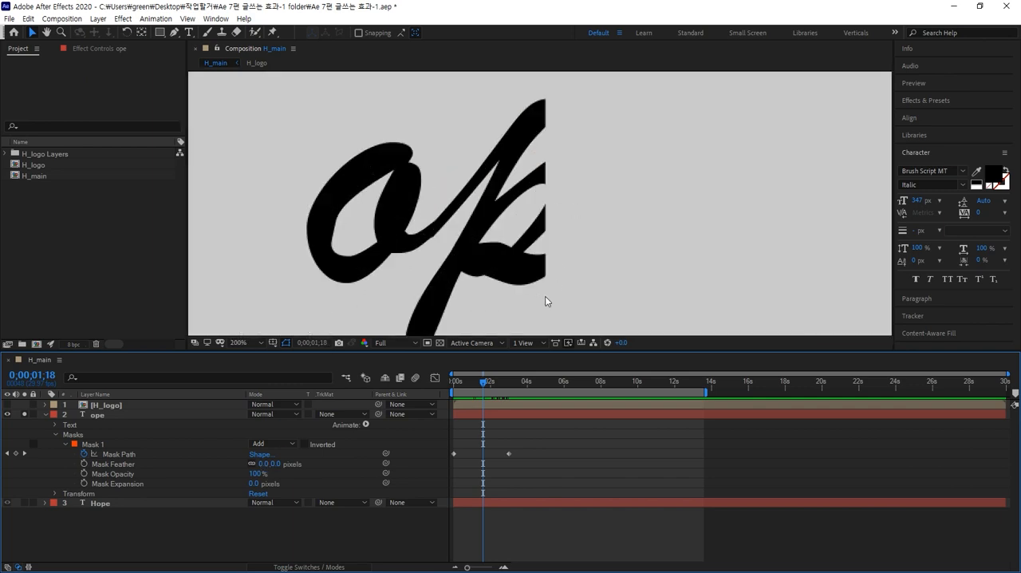
pyautogui.moveTo(274, 466); pyautogui.dragTo(283, 462)
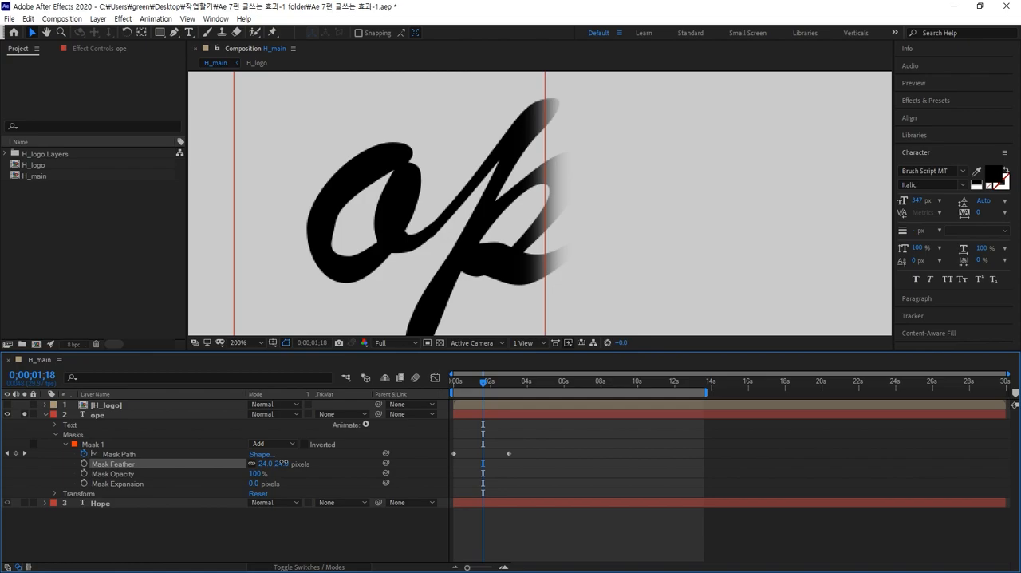
pyautogui.click(283, 462)
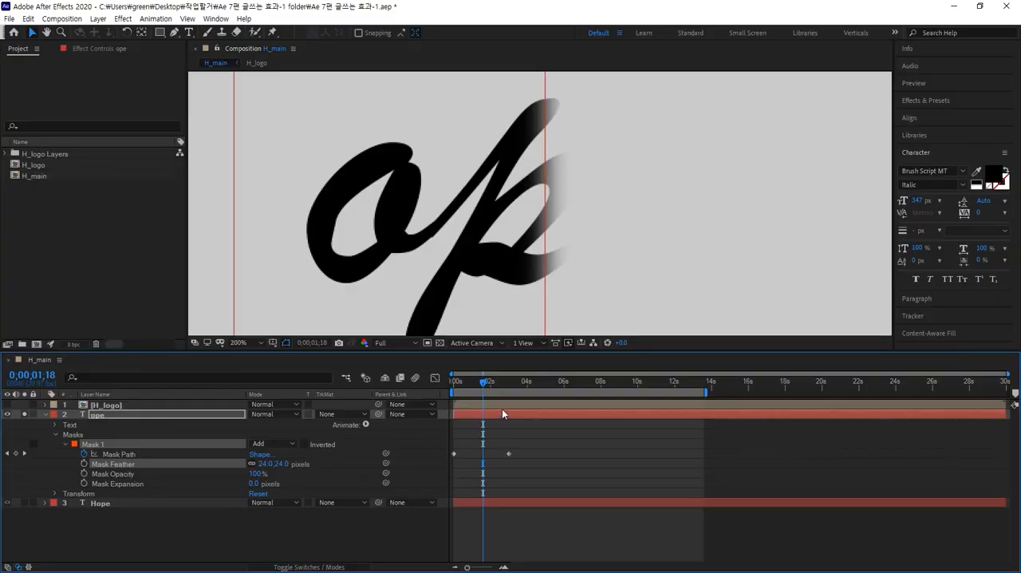
# Scrub and play the feathered ope reveal from 0 seconds to check its soft edge and speed.
pyautogui.moveTo(483, 382)
pyautogui.mouseDown()
pyautogui.moveTo(451, 383)
pyautogui.moveTo(505, 372)
pyautogui.moveTo(439, 380)
pyautogui.moveTo(526, 371)
pyautogui.moveTo(449, 384)
pyautogui.moveTo(515, 378)
pyautogui.mouseUp()
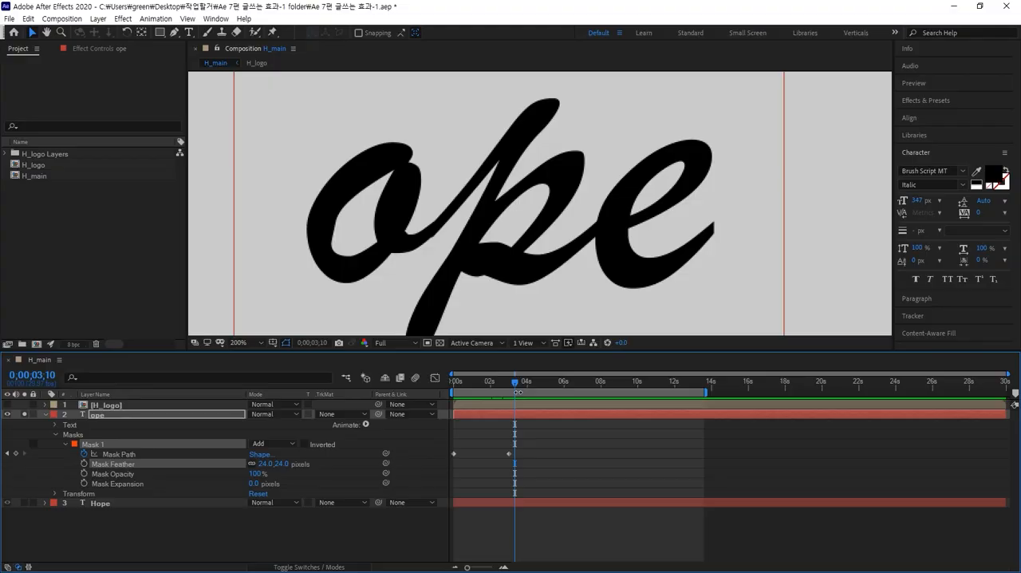
pyautogui.moveTo(515, 381); pyautogui.dragTo(483, 389)
pyautogui.press('space')
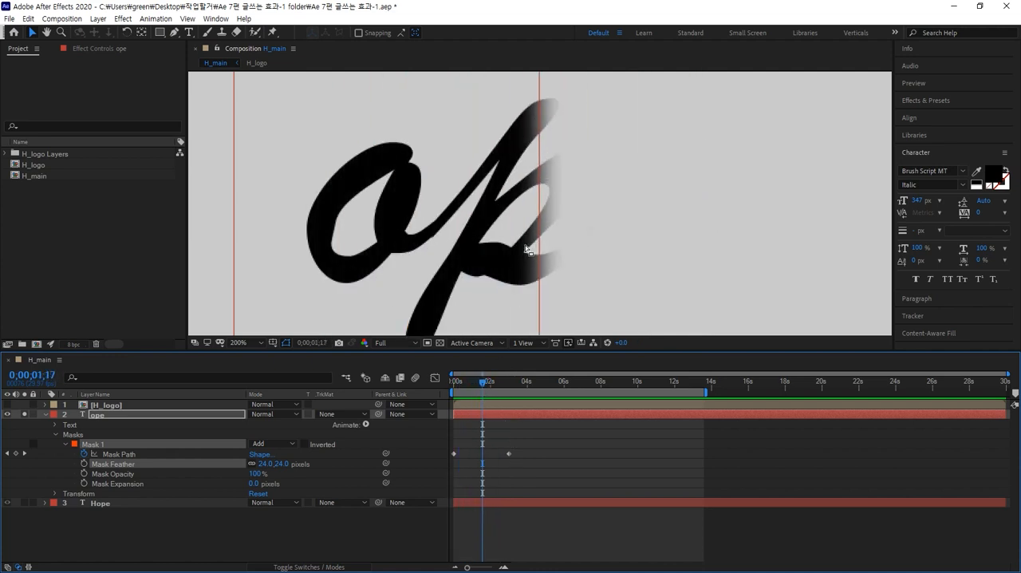
pyautogui.moveTo(526, 243); pyautogui.dragTo(563, 160)
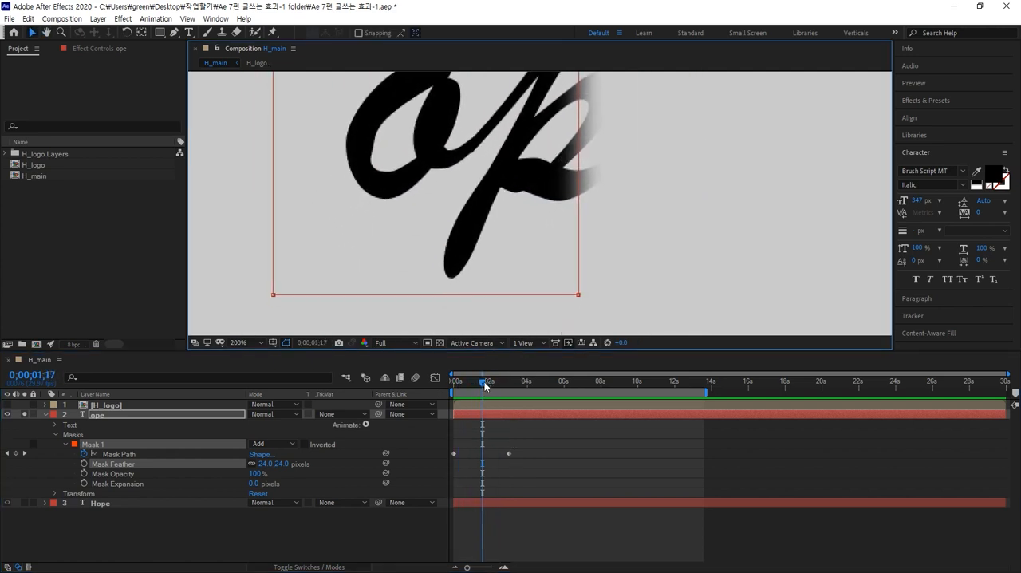
pyautogui.moveTo(484, 385); pyautogui.dragTo(530, 383)
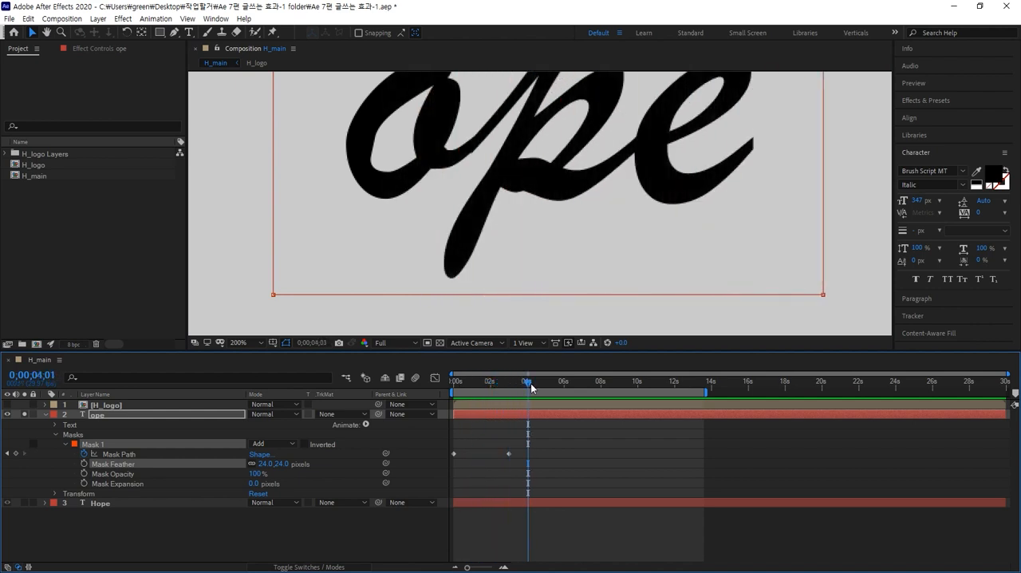
pyautogui.hotkey('shift', '/')
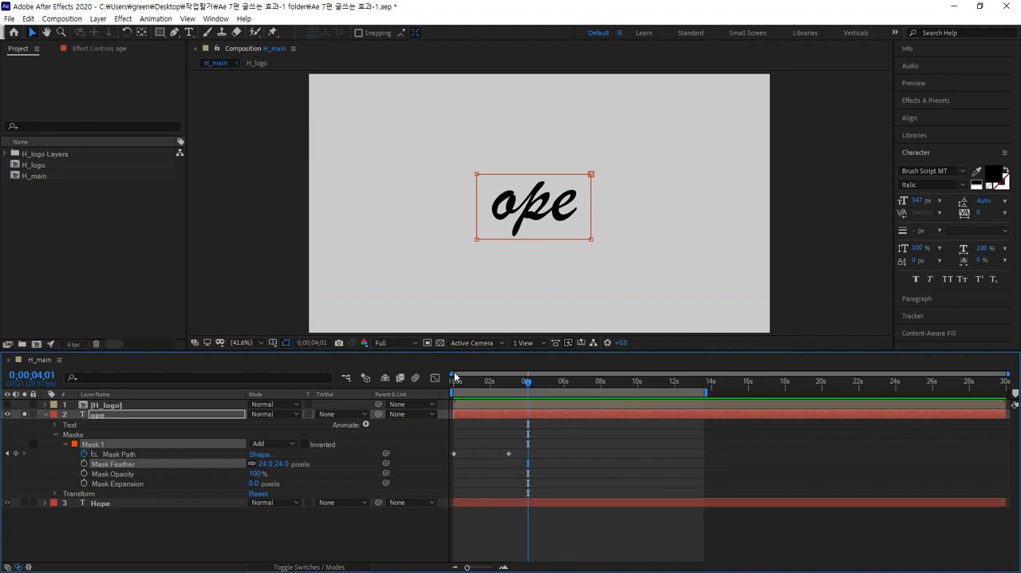
pyautogui.moveTo(522, 380); pyautogui.dragTo(405, 393)
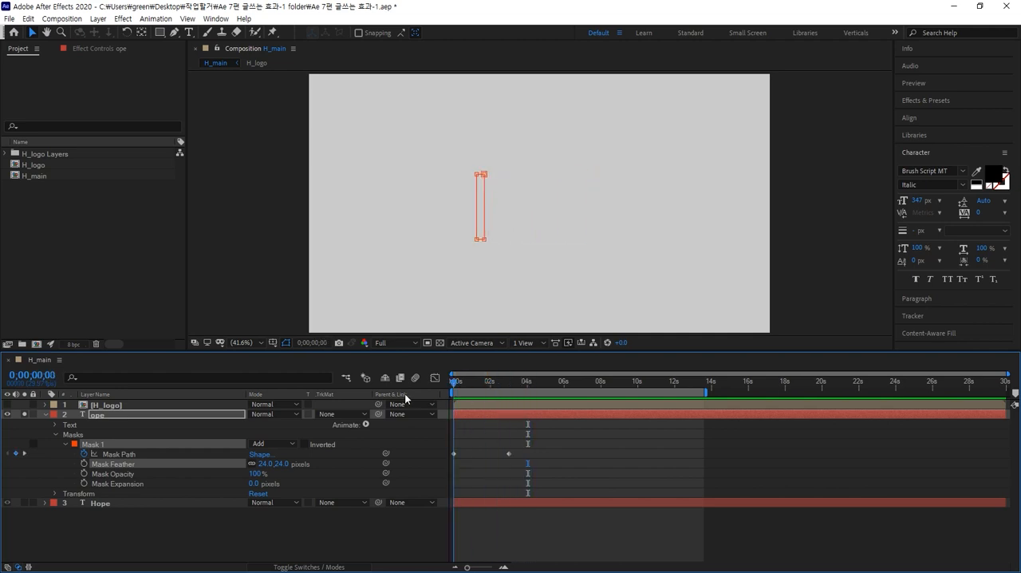
pyautogui.press('space')
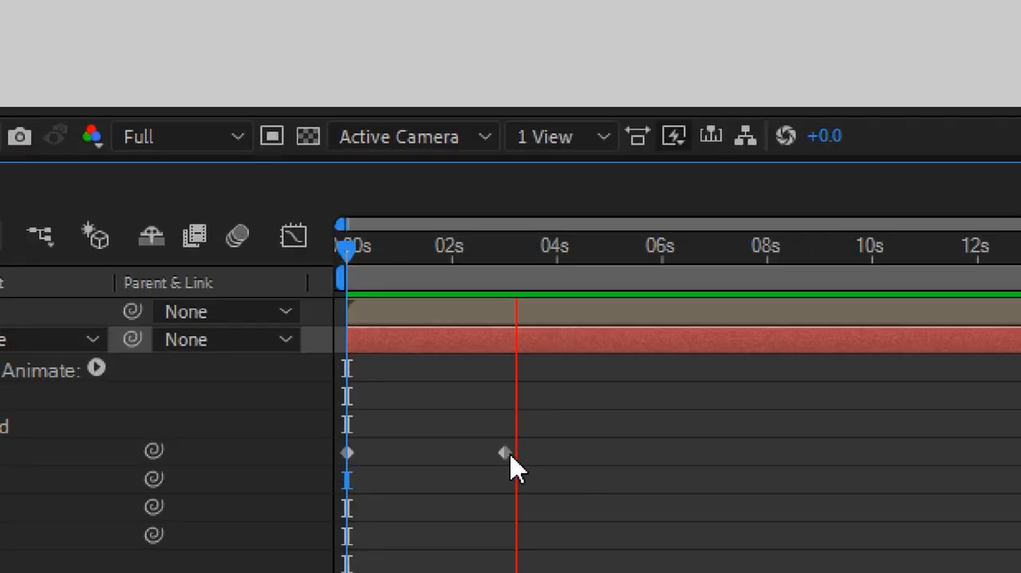
pyautogui.press('space')
# Speed up the reveal by moving the second Mask Path keyframe to 0;00;02;01, and play it from 0 seconds.
pyautogui.click(508, 454)
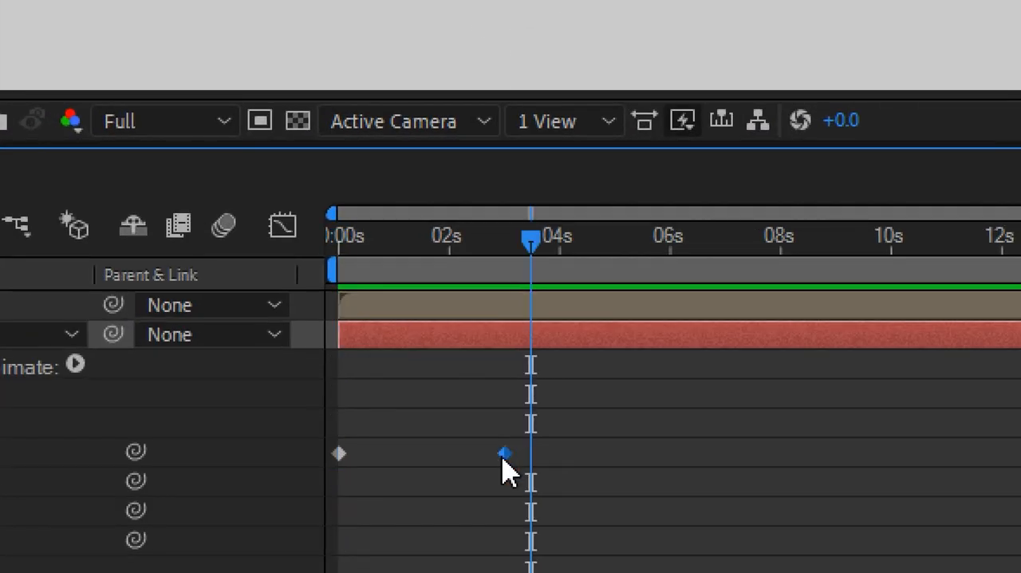
pyautogui.moveTo(503, 459); pyautogui.dragTo(449, 469)
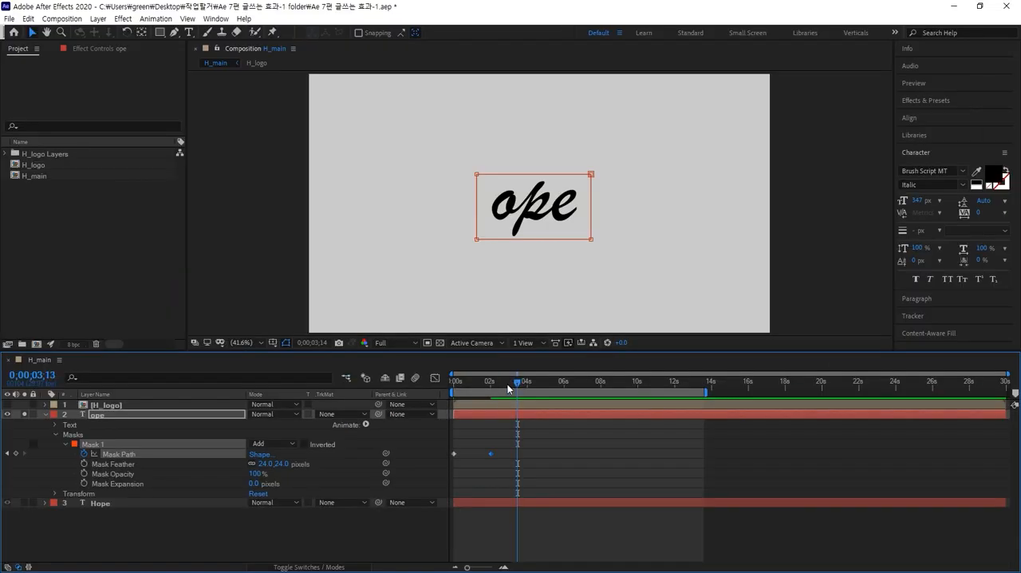
pyautogui.moveTo(507, 388); pyautogui.dragTo(438, 383)
pyautogui.press('space')
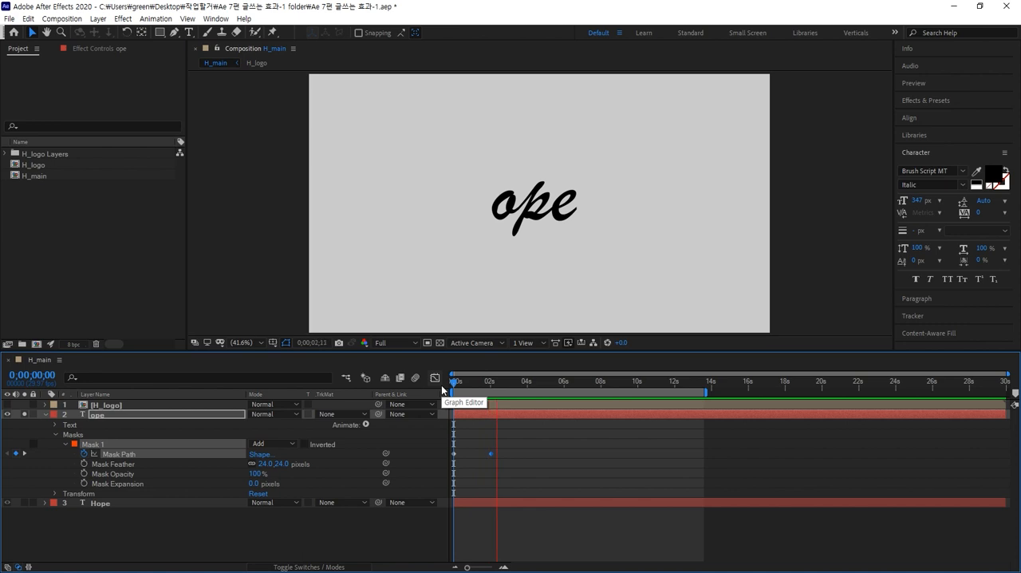
pyautogui.press('space')
# Show the H_logo layer alongside ope and scrub through both animations to 0;00;08;04, where the H is complete.
pyautogui.click(25, 413)
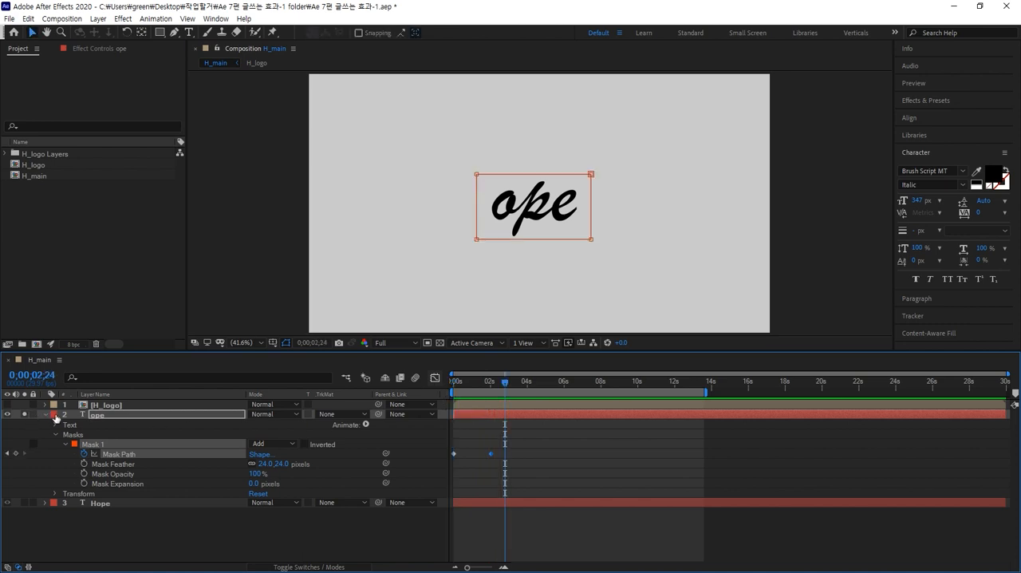
pyautogui.click(132, 541)
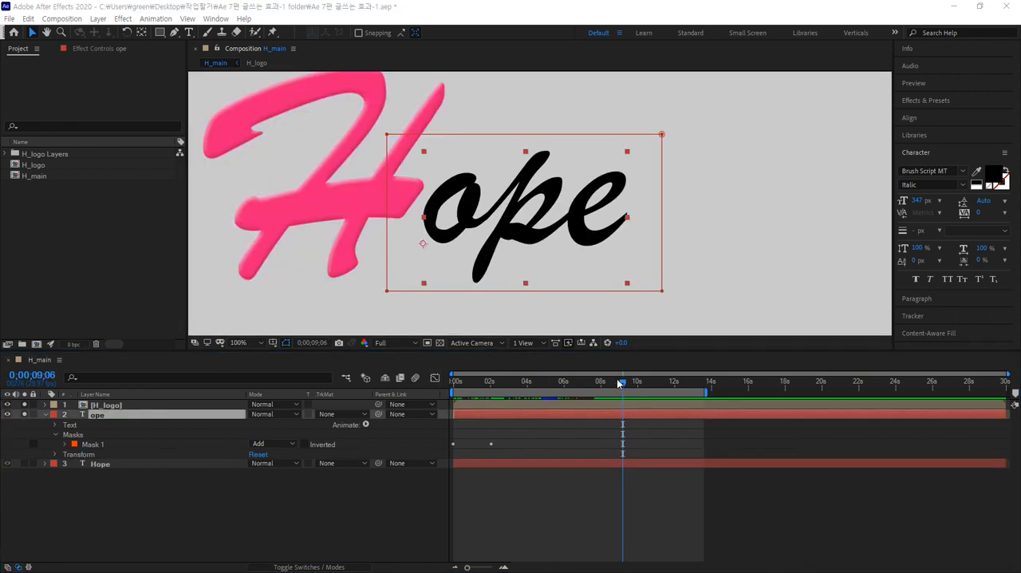
pyautogui.moveTo(619, 382)
pyautogui.mouseDown()
pyautogui.moveTo(427, 391)
pyautogui.moveTo(468, 386)
pyautogui.mouseUp()
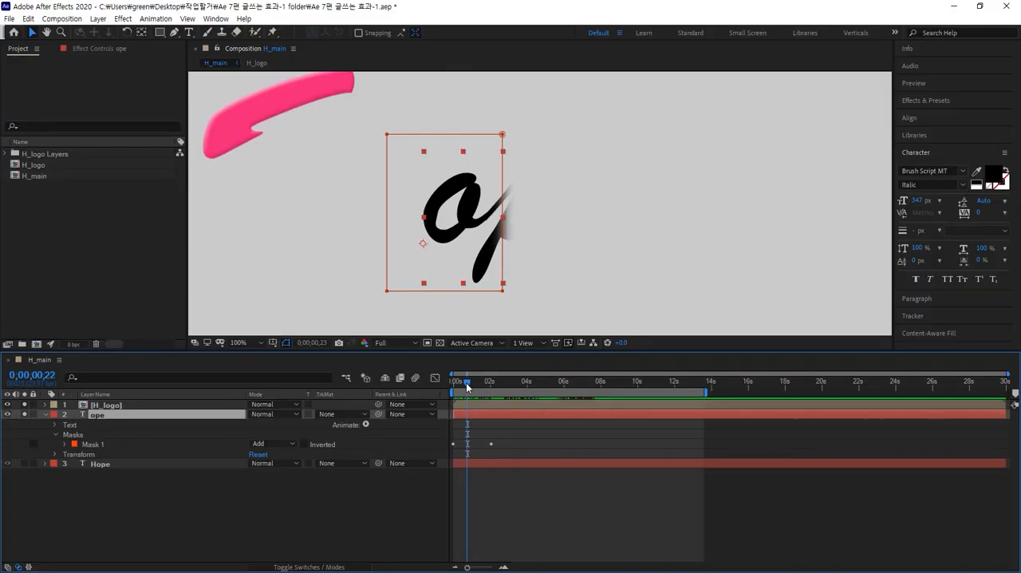
pyautogui.moveTo(466, 382)
pyautogui.mouseDown()
pyautogui.moveTo(447, 388)
pyautogui.moveTo(492, 379)
pyautogui.mouseUp()
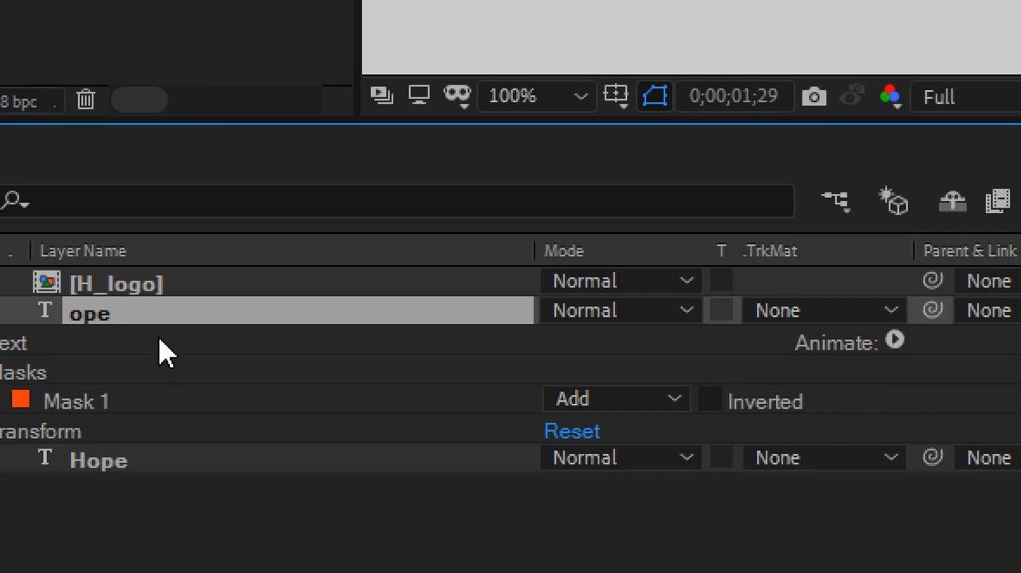
pyautogui.click(121, 407)
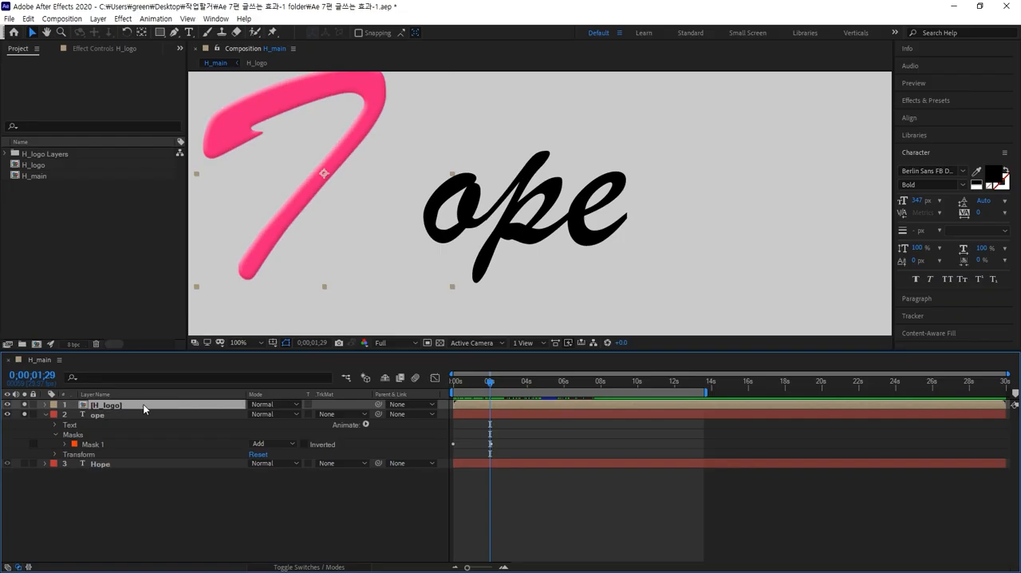
pyautogui.moveTo(490, 381)
pyautogui.mouseDown()
pyautogui.moveTo(589, 380)
pyautogui.moveTo(602, 371)
pyautogui.mouseUp()
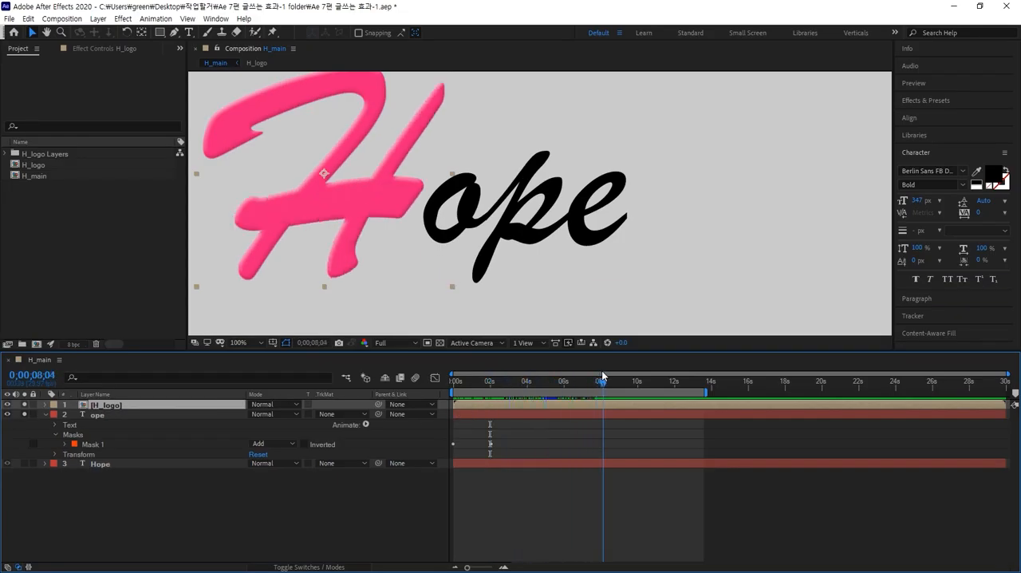
pyautogui.click(524, 414)
pyautogui.moveTo(524, 413); pyautogui.dragTo(542, 414)
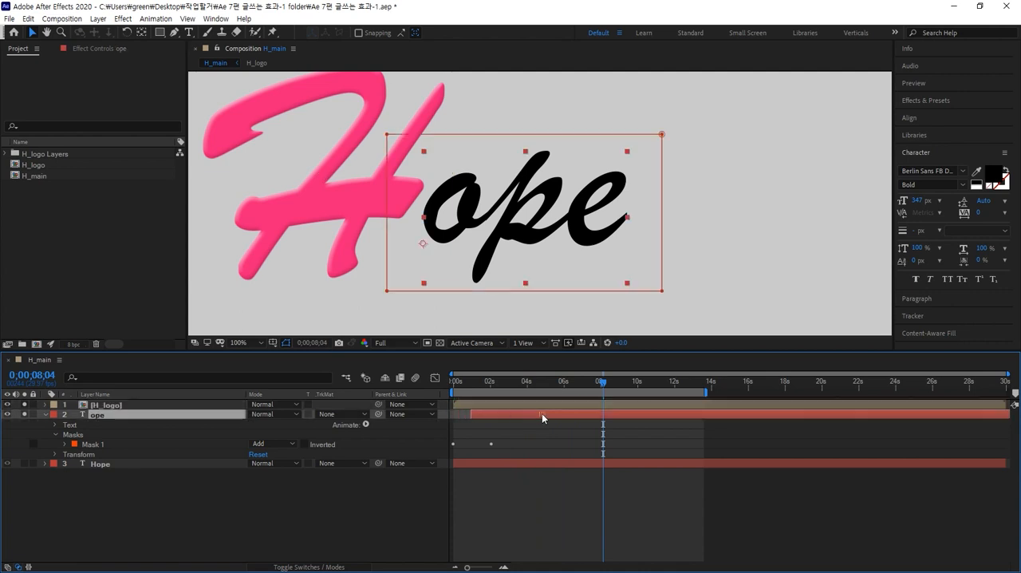
pyautogui.hotkey('ctrl', 'z')
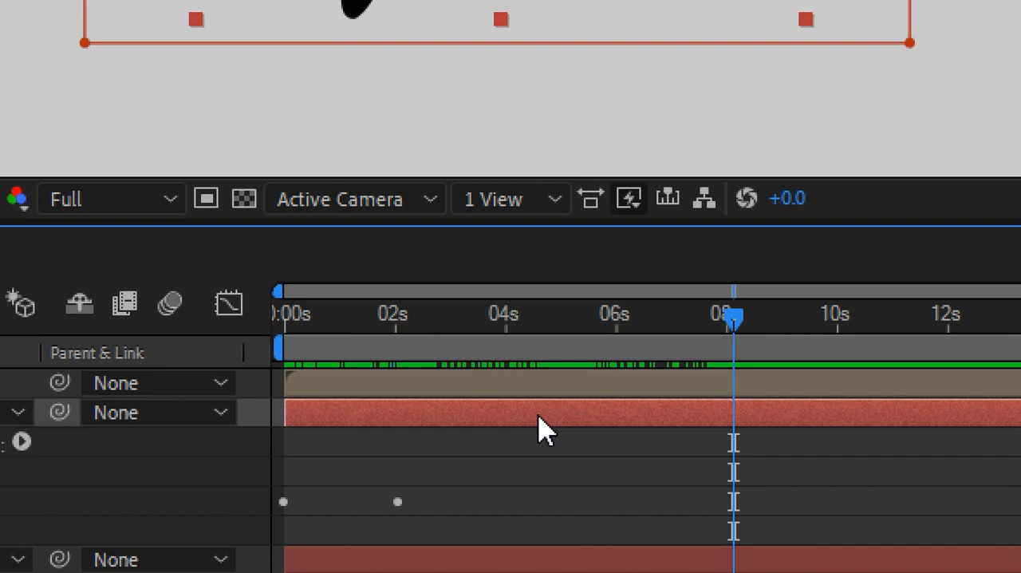
# Shift the ope layer along the timeline to start at about 8.5 seconds, and scrub to check the reveal after the H.
pyautogui.moveTo(539, 431); pyautogui.dragTo(981, 419)
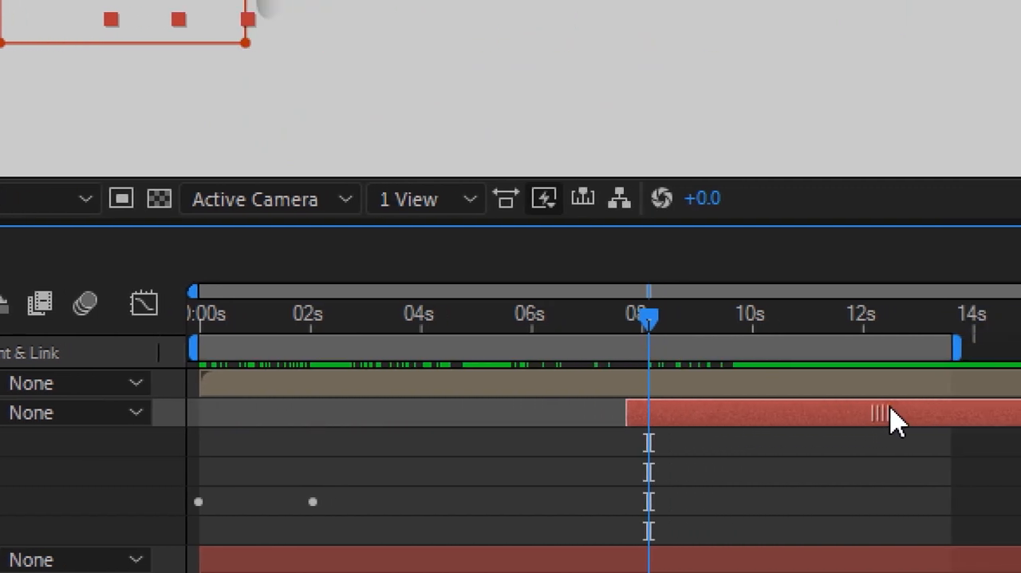
pyautogui.moveTo(893, 419); pyautogui.dragTo(898, 419)
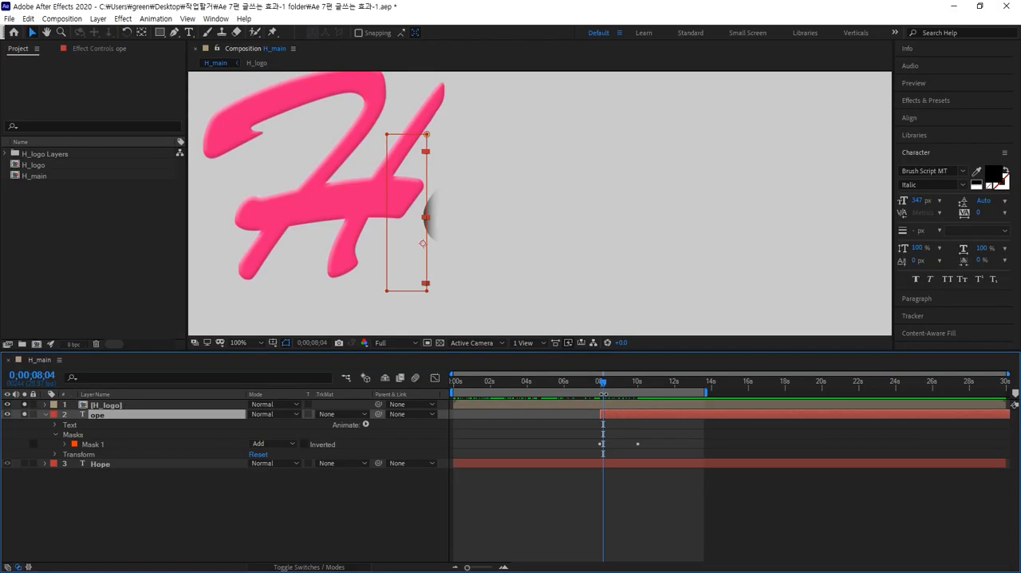
pyautogui.moveTo(629, 418); pyautogui.dragTo(643, 376)
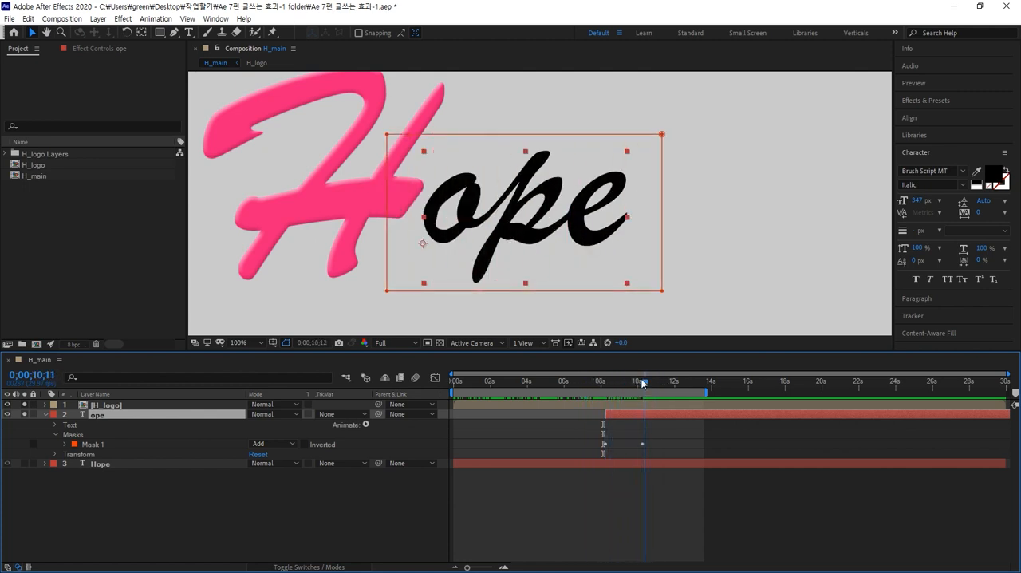
pyautogui.moveTo(654, 418); pyautogui.dragTo(659, 417)
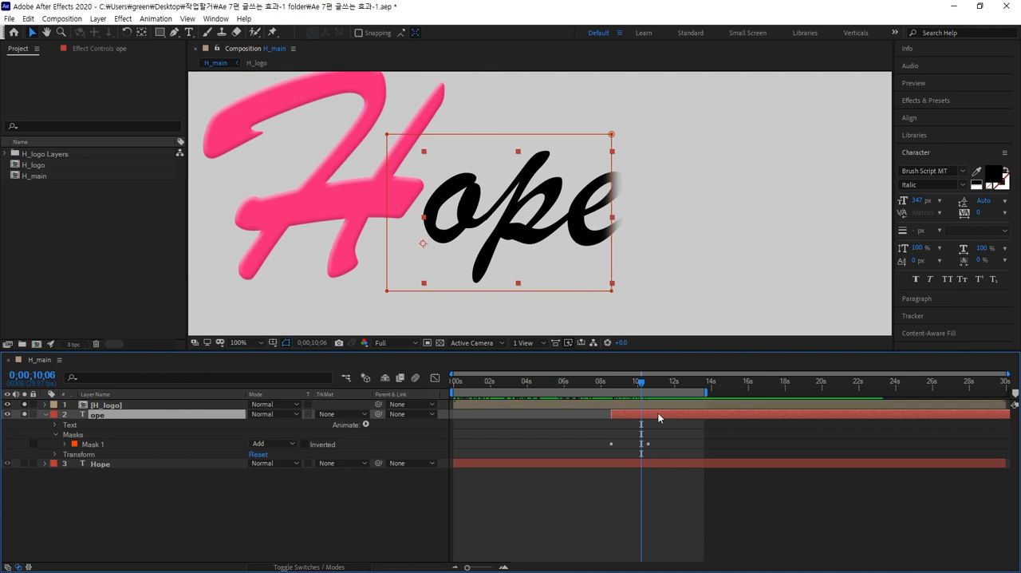
pyautogui.moveTo(643, 383); pyautogui.dragTo(666, 367)
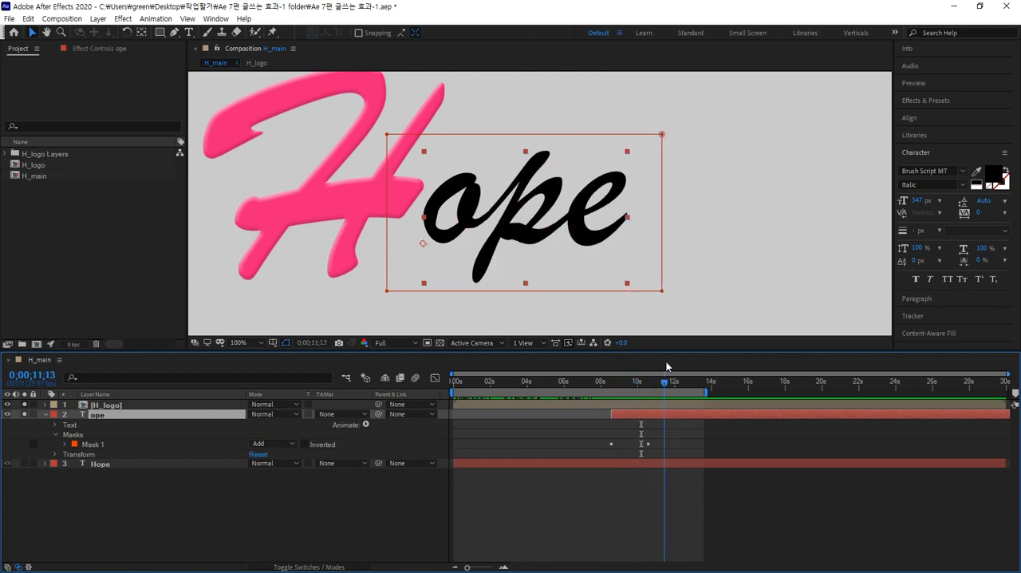
# Change the ope text's font to Arial Bold, reduce its size to 239 px, and scrub to 0;00;11;25.
pyautogui.click(963, 172)
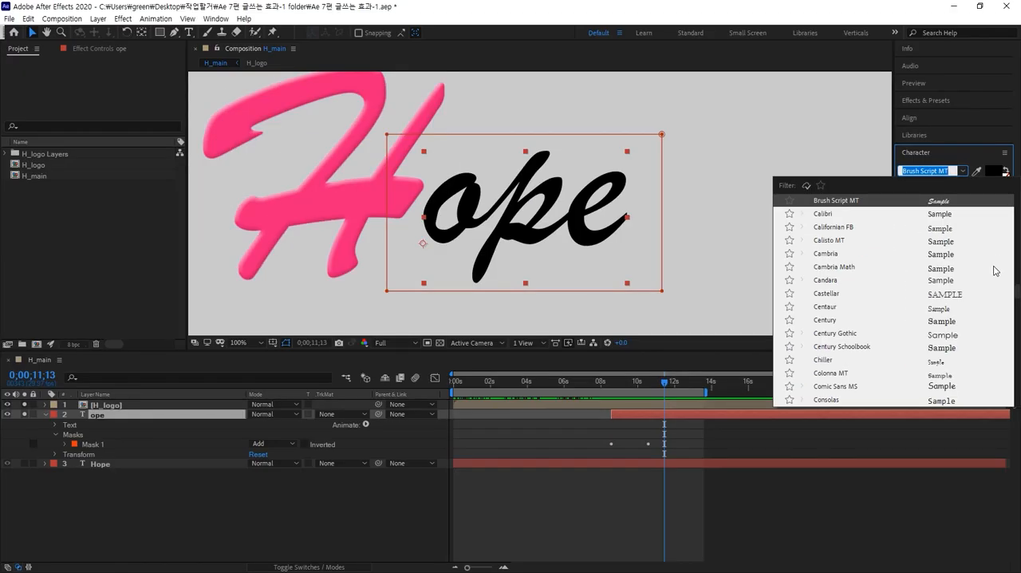
pyautogui.scroll(3, 1016, 290)
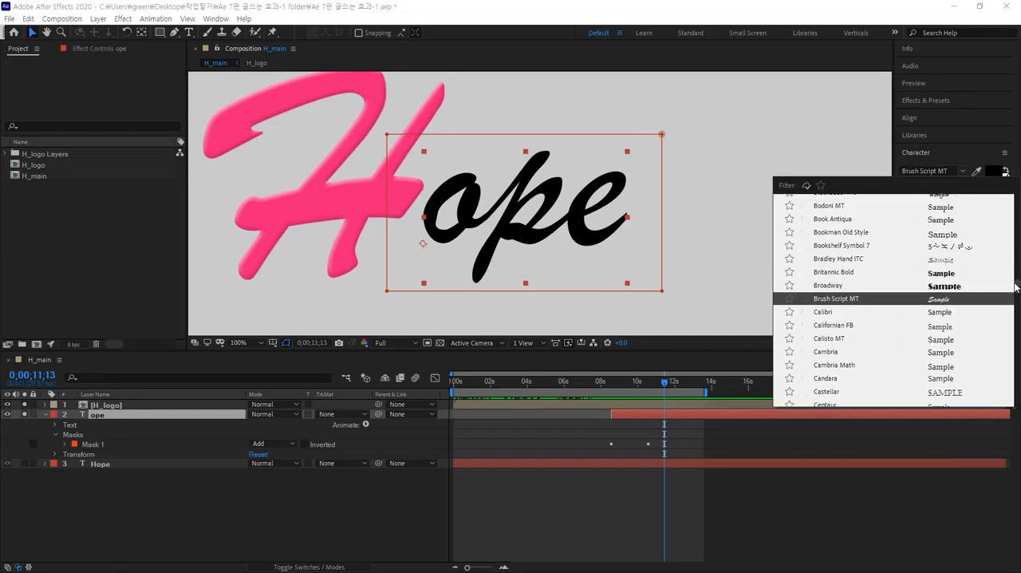
pyautogui.scroll(3, 1016, 287)
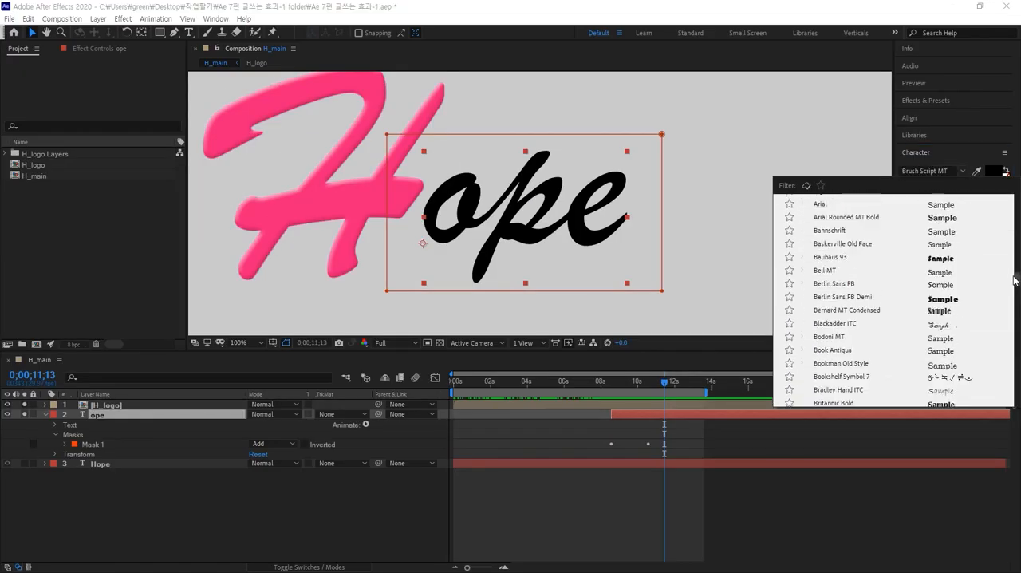
pyautogui.scroll(2, 1015, 278)
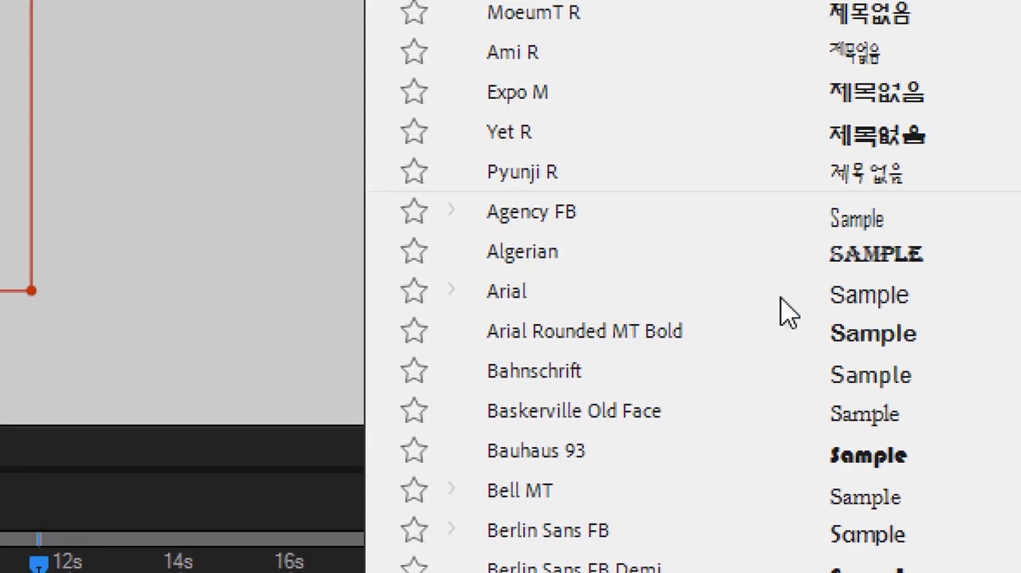
pyautogui.click(449, 290)
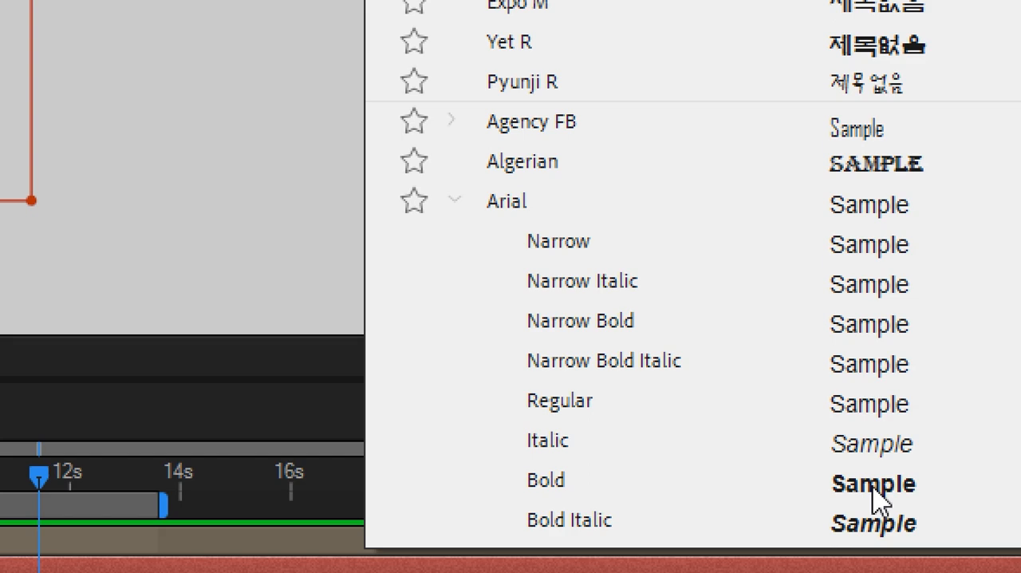
pyautogui.click(873, 499)
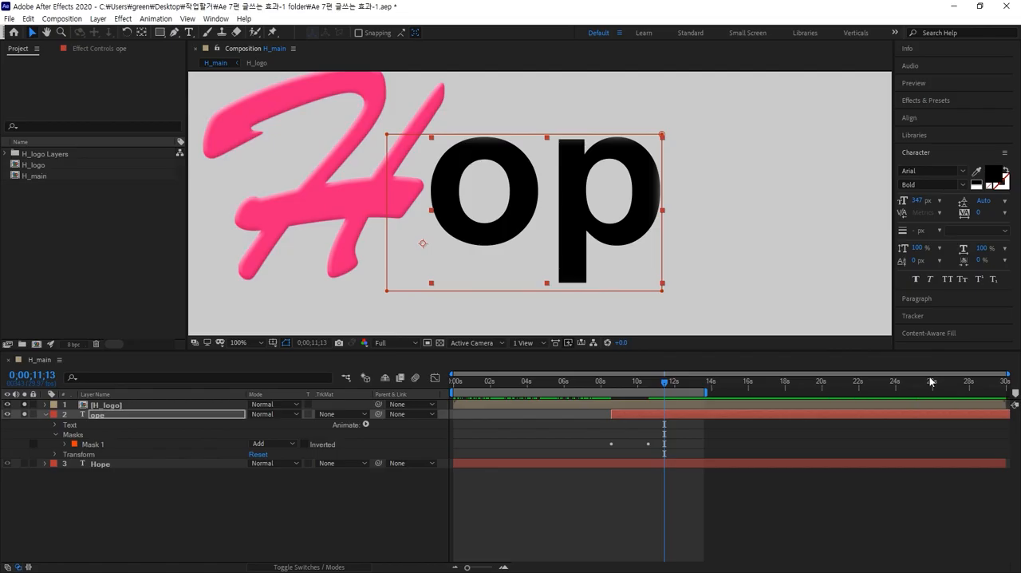
pyautogui.moveTo(917, 201); pyautogui.dragTo(869, 217)
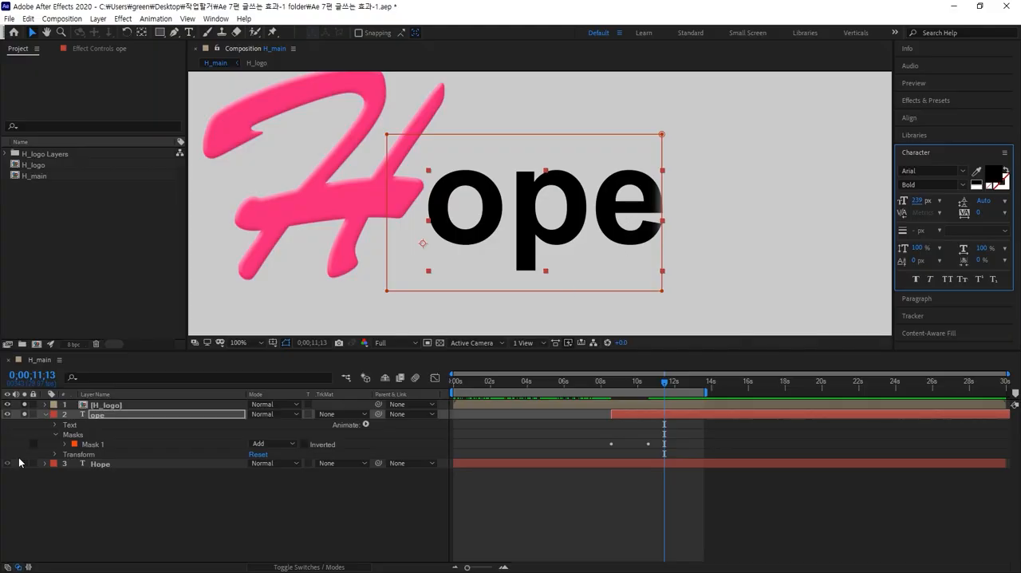
pyautogui.moveTo(668, 385)
pyautogui.mouseDown()
pyautogui.moveTo(574, 387)
pyautogui.moveTo(671, 386)
pyautogui.mouseUp()
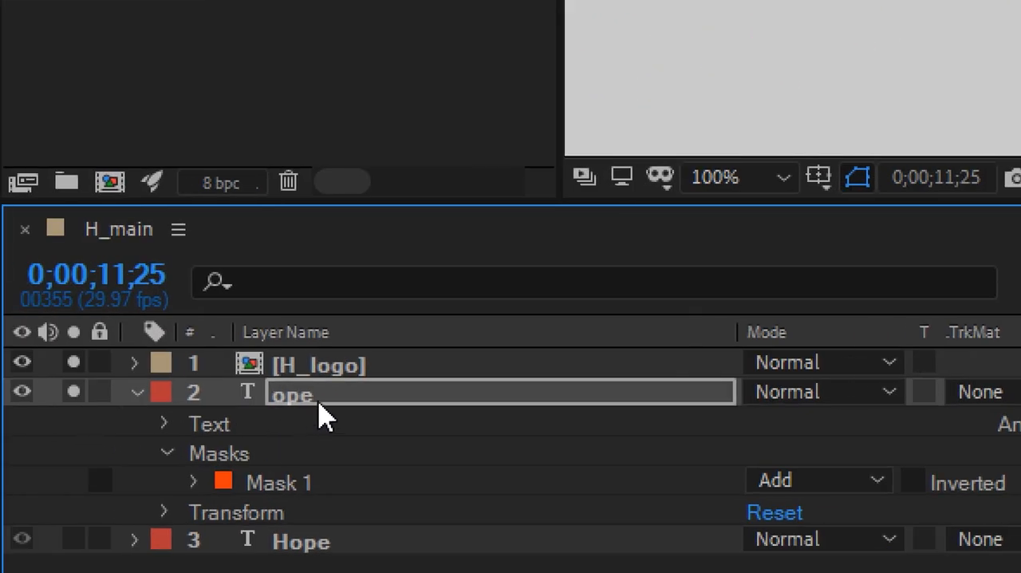
# Duplicate the ope text layer and leave only the copy soloed.
pyautogui.click(317, 400)
pyautogui.moveTo(72, 392); pyautogui.dragTo(72, 363)
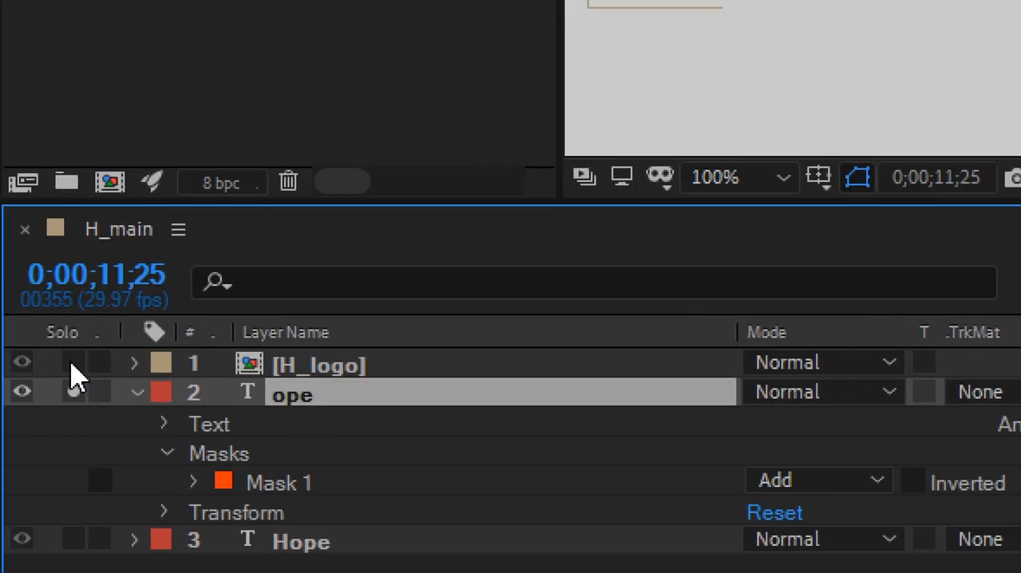
pyautogui.click(74, 392)
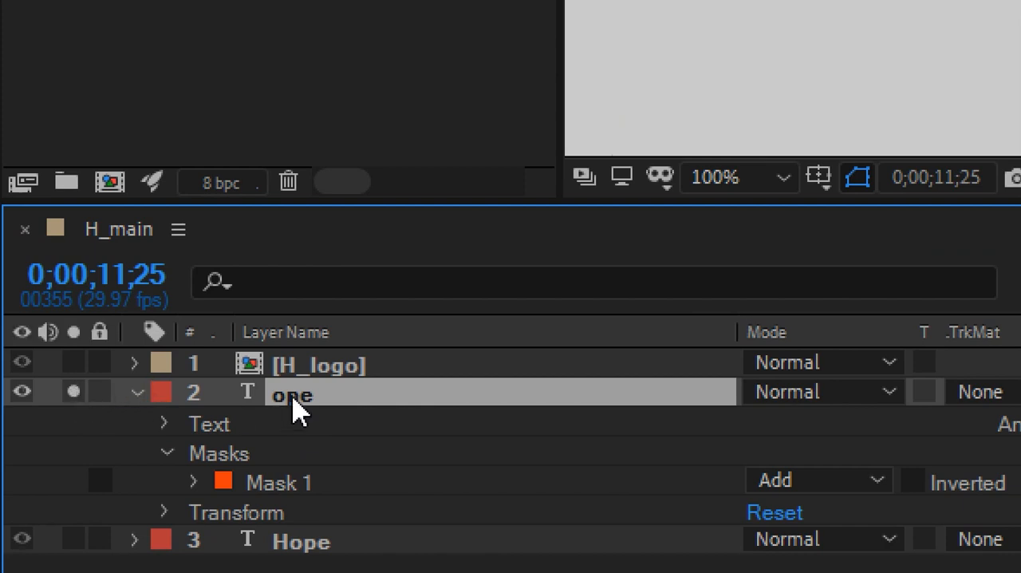
pyautogui.hotkey('ctrl', 'd')
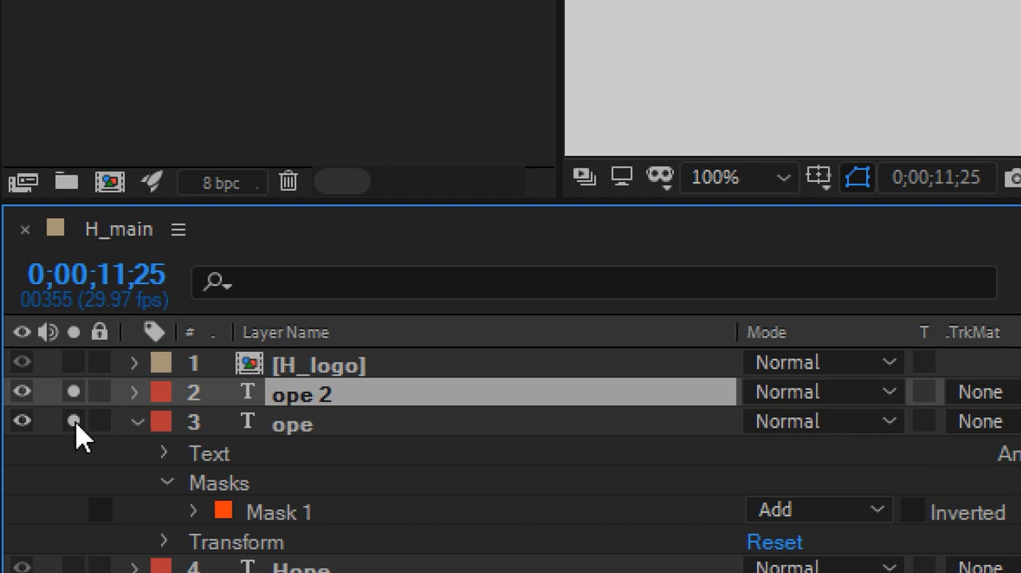
pyautogui.click(74, 421)
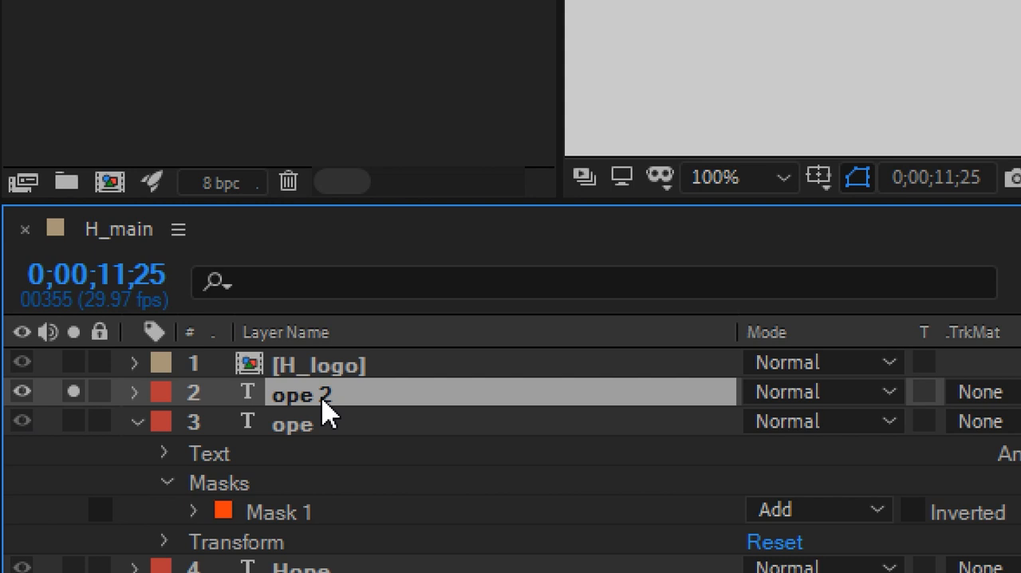
# Delete the animated mask from the duplicated ope 2 layer.
pyautogui.click(137, 422)
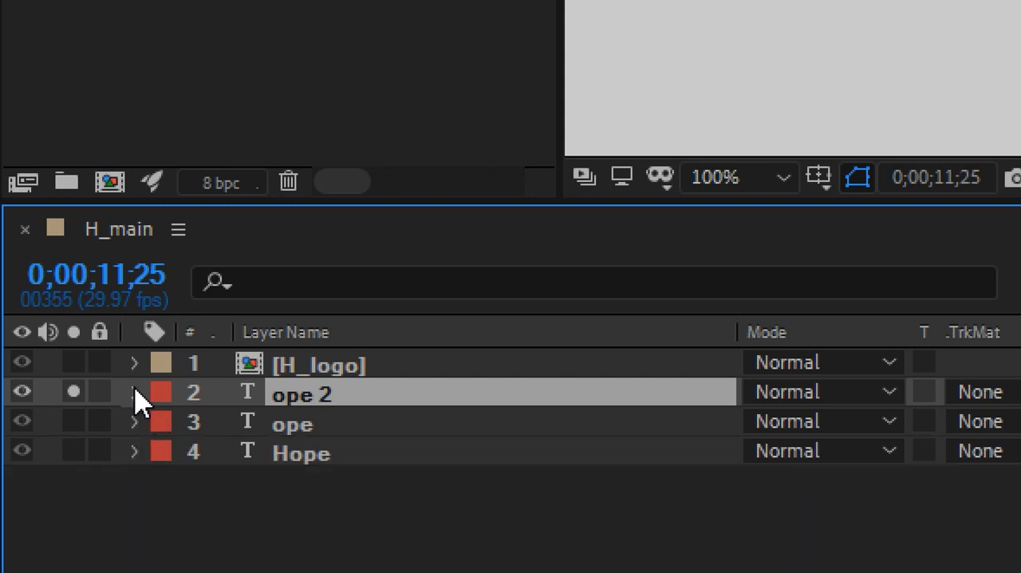
pyautogui.click(134, 393)
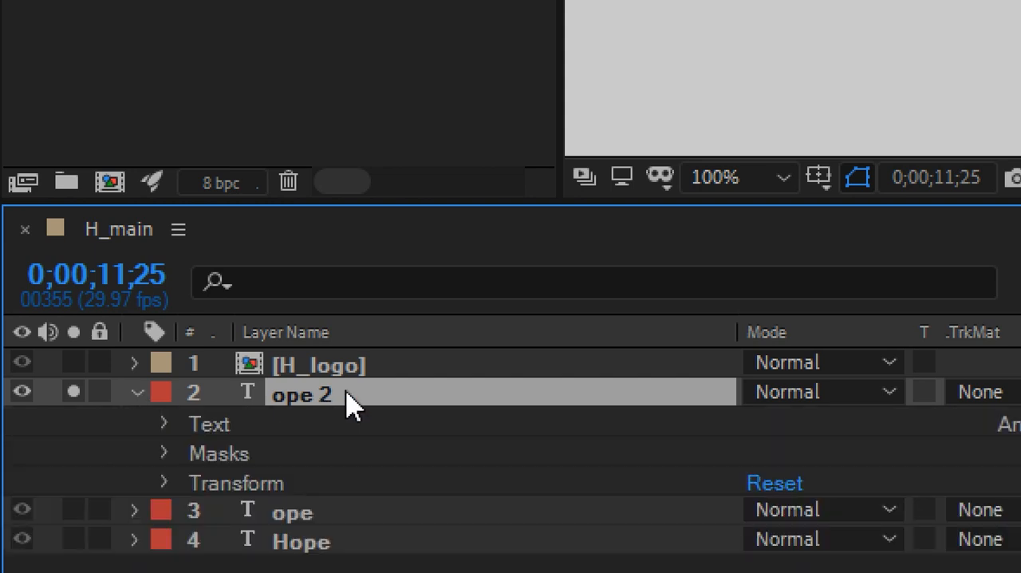
pyautogui.click(164, 454)
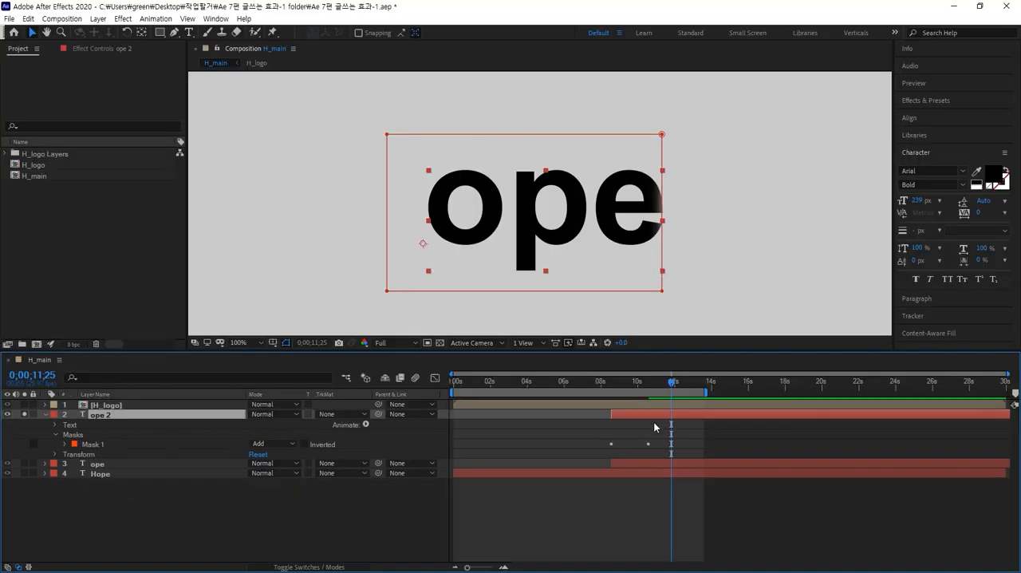
pyautogui.moveTo(671, 386); pyautogui.dragTo(635, 409)
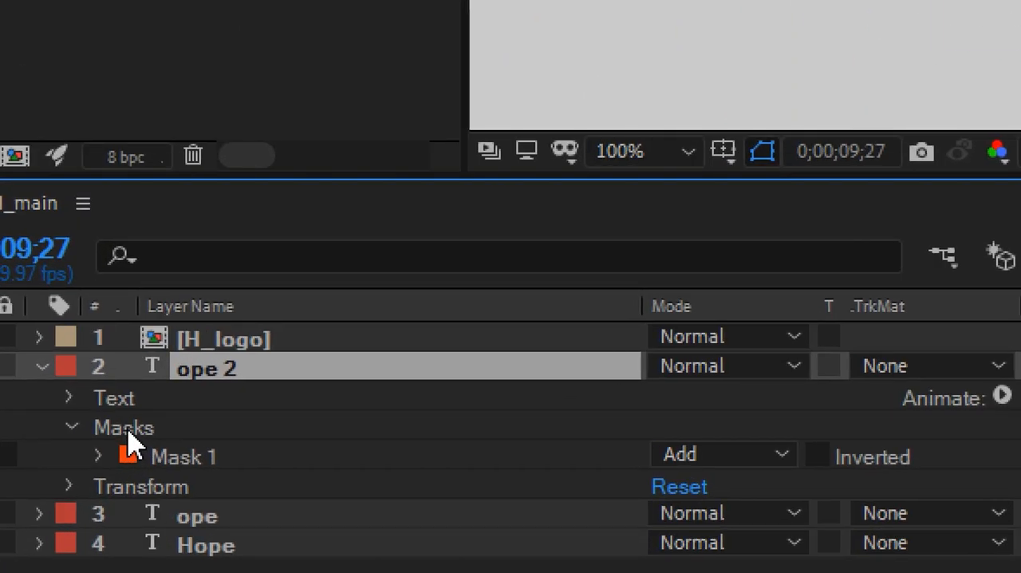
pyautogui.click(74, 438)
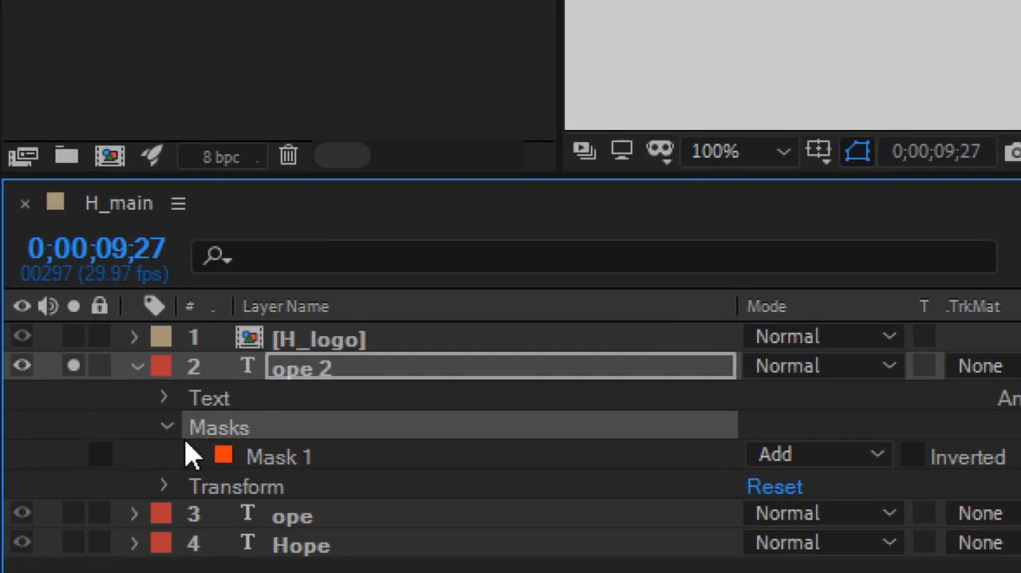
pyautogui.press('Delete')
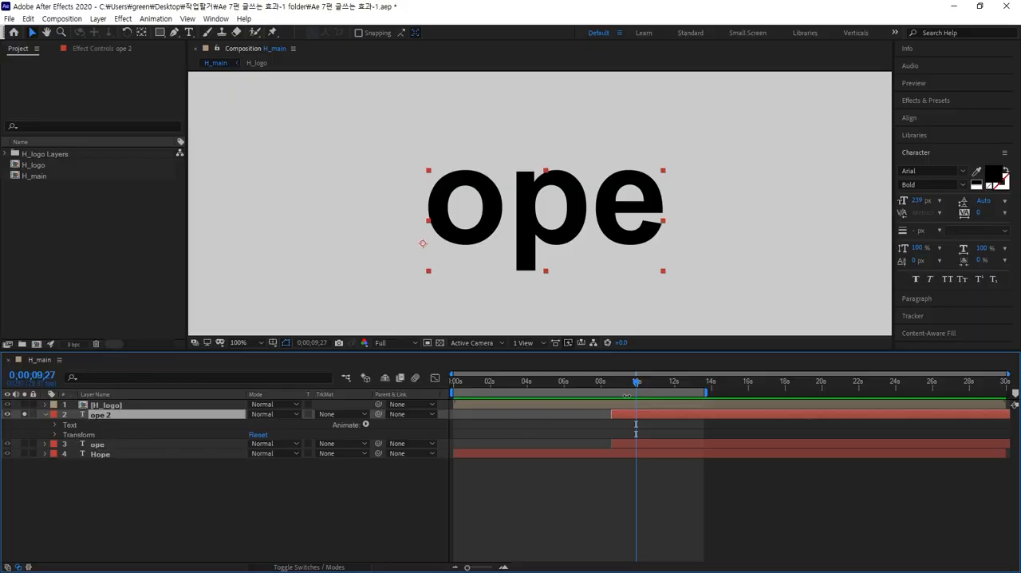
pyautogui.moveTo(637, 385); pyautogui.dragTo(626, 386)
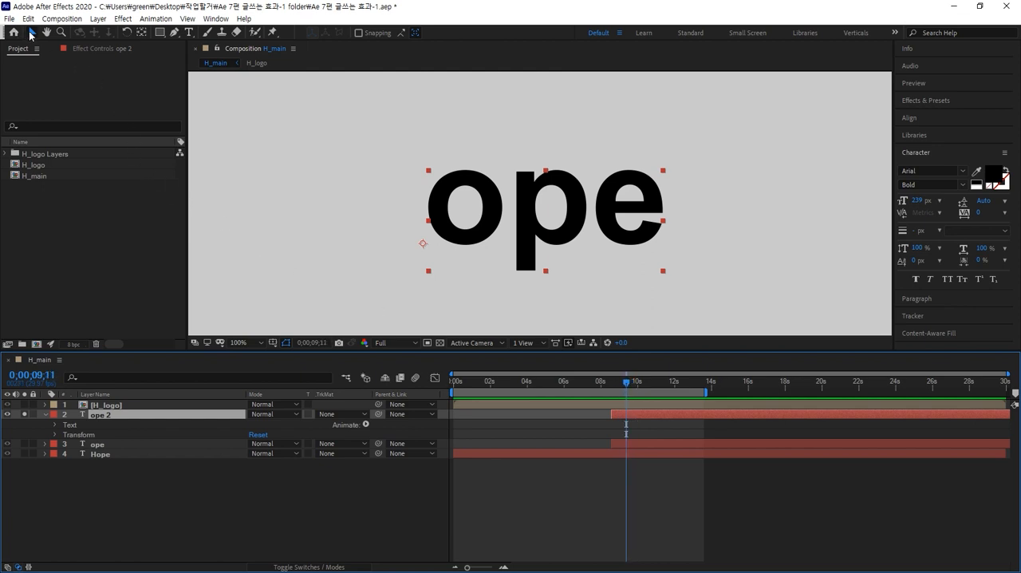
pyautogui.click(31, 33)
pyautogui.click(544, 235)
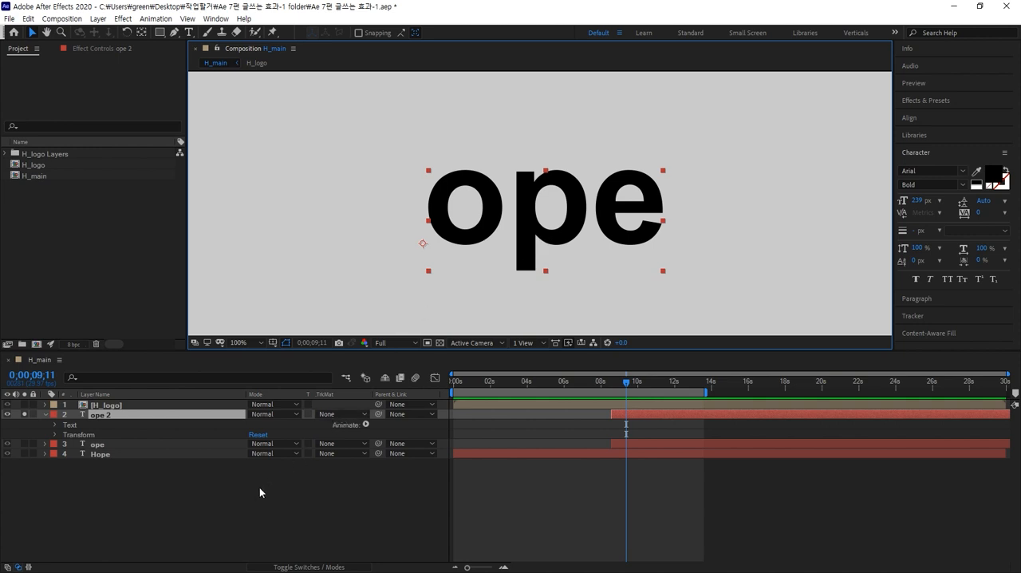
pyautogui.click(248, 507)
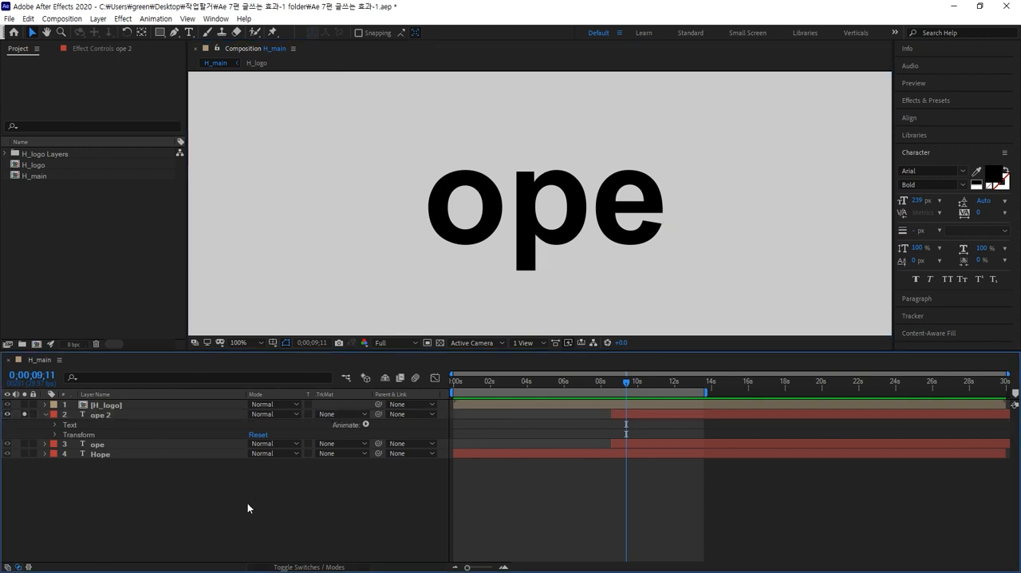
pyautogui.click(160, 33)
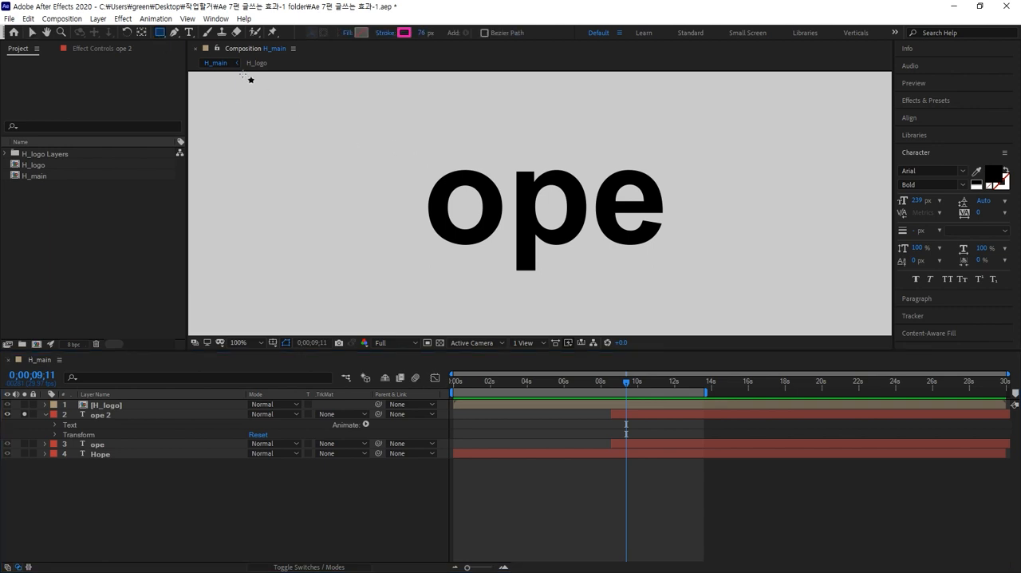
pyautogui.click(97, 412)
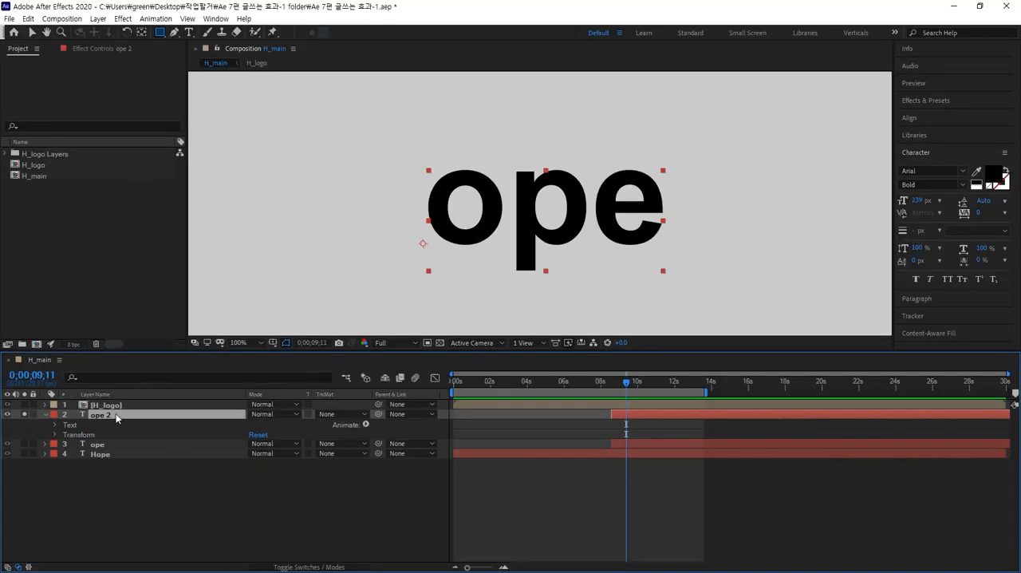
pyautogui.click(32, 35)
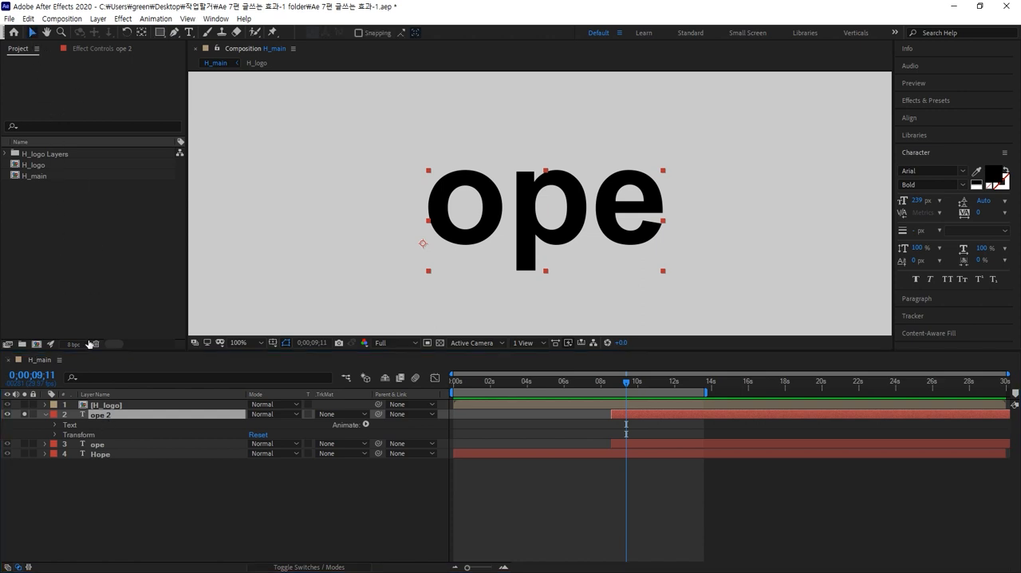
pyautogui.click(93, 413)
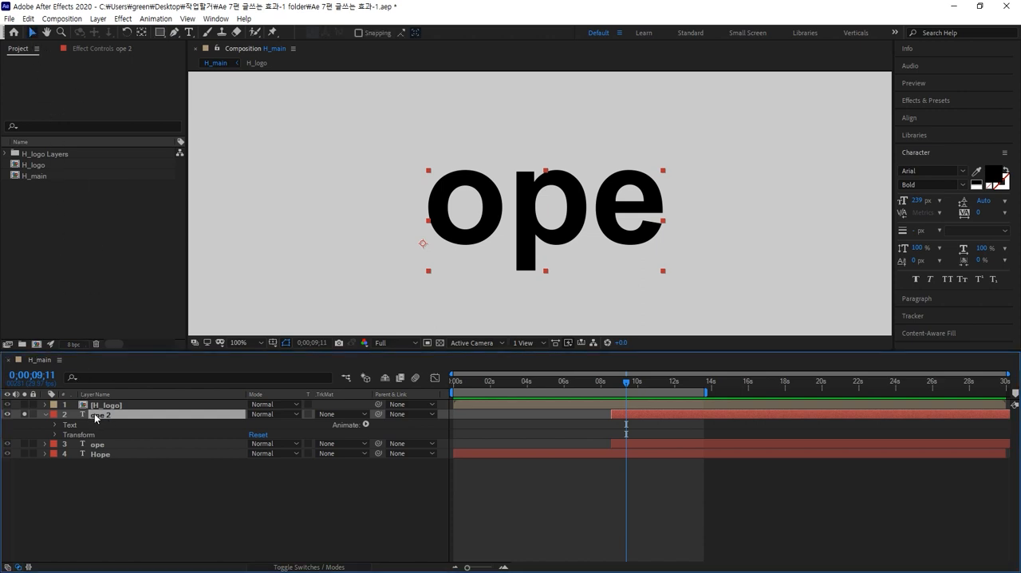
pyautogui.click(120, 477)
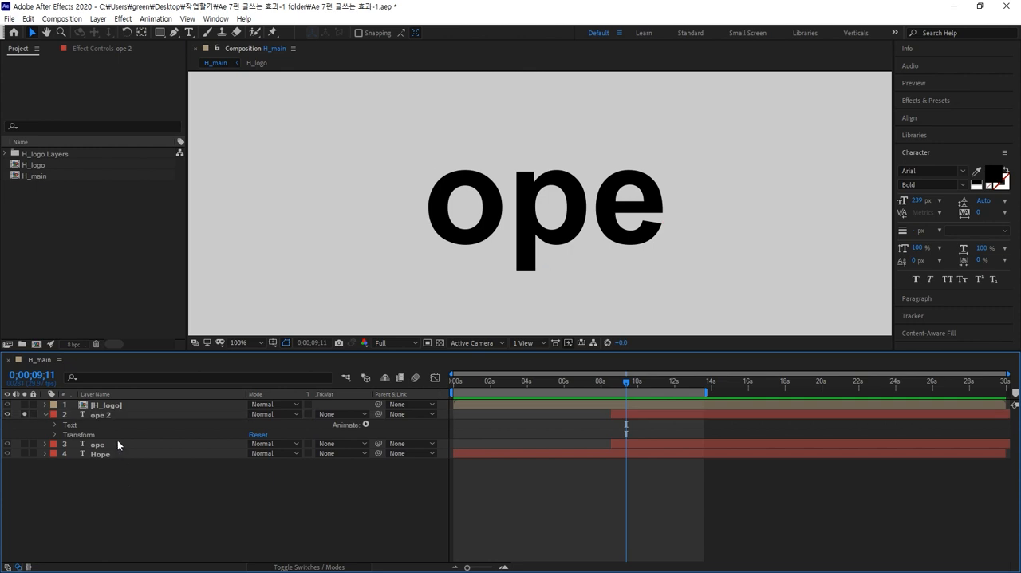
pyautogui.click(105, 414)
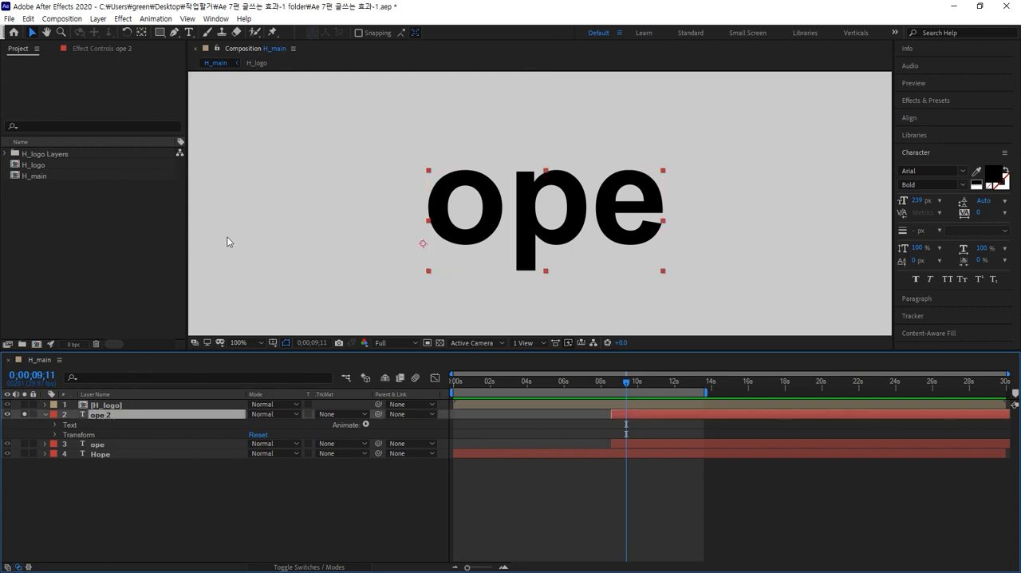
# Hide the ope and Hope text layers, keep ope 2 visible, and move the current time to 0;00;09;06.
pyautogui.click(9, 415)
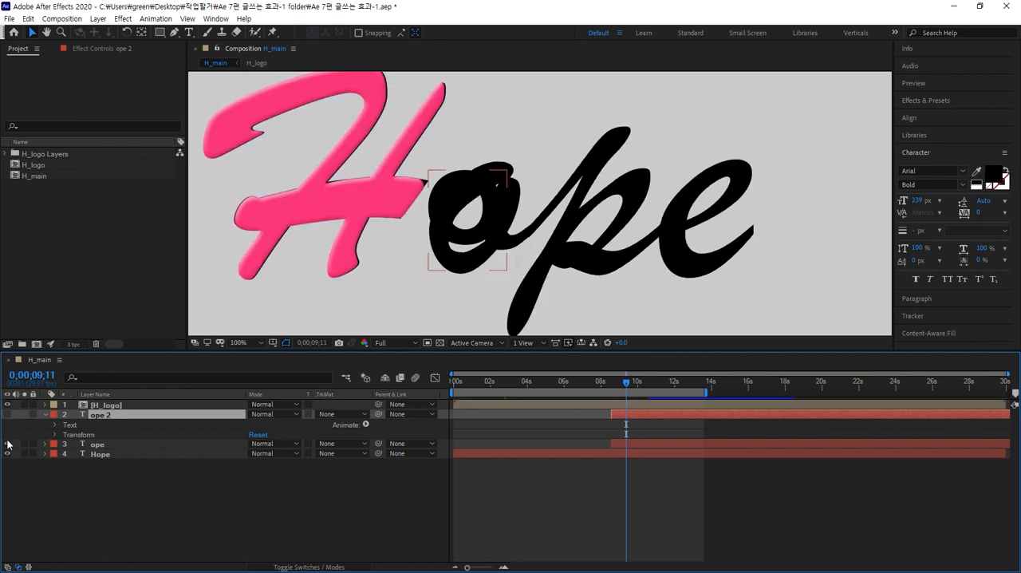
pyautogui.click(24, 443)
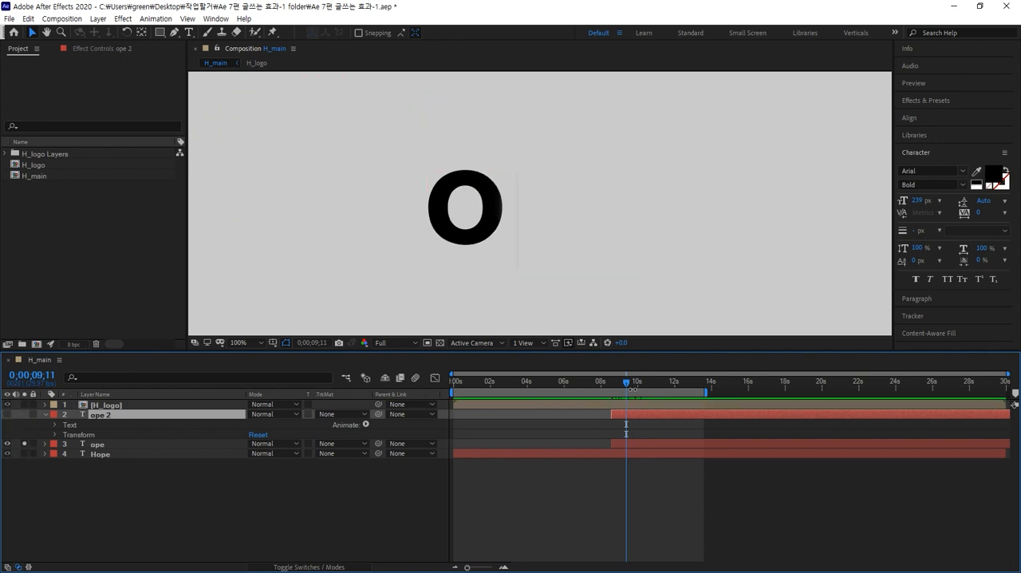
pyautogui.moveTo(626, 381)
pyautogui.mouseDown()
pyautogui.moveTo(656, 382)
pyautogui.moveTo(624, 386)
pyautogui.mouseUp()
pyautogui.click(7, 444)
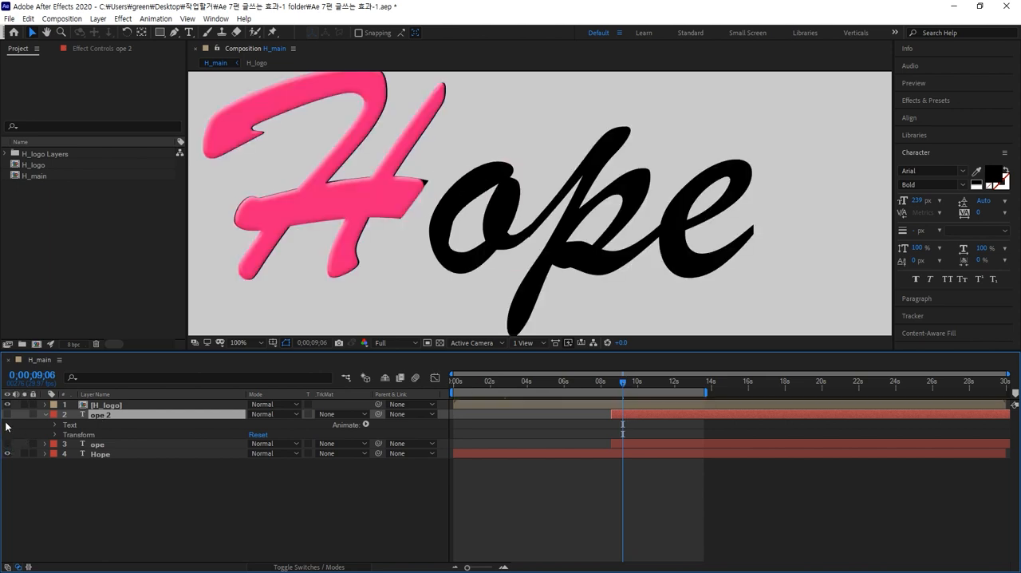
pyautogui.click(8, 416)
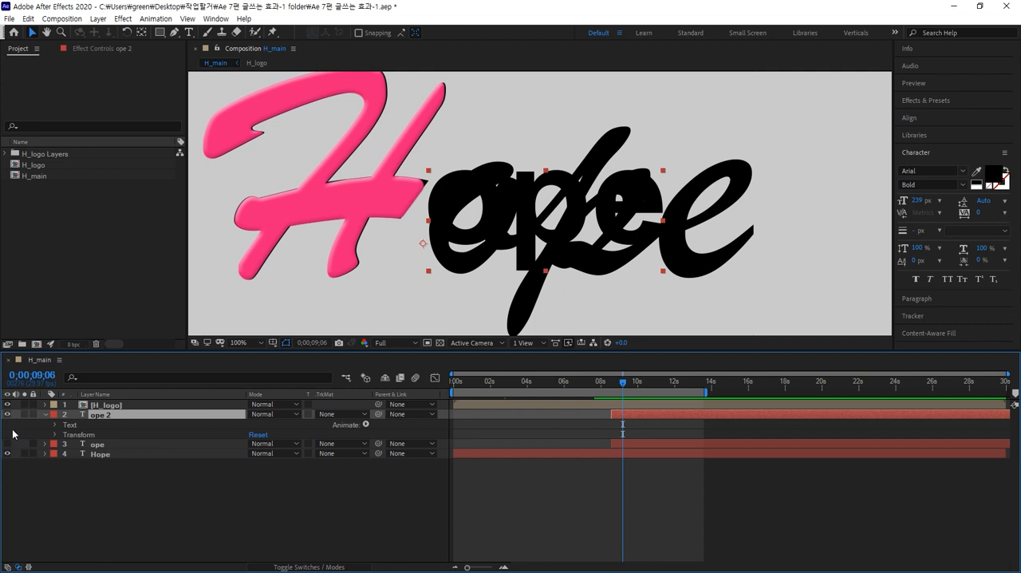
pyautogui.click(8, 453)
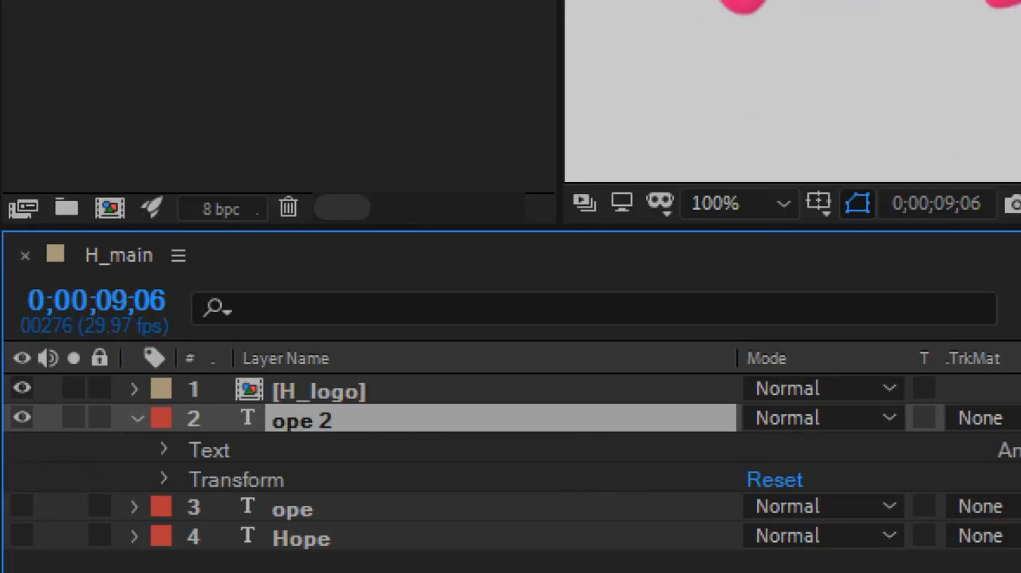
# Solo the ope 2 layer and leave no layer selected.
pyautogui.click(108, 423)
pyautogui.click(107, 423)
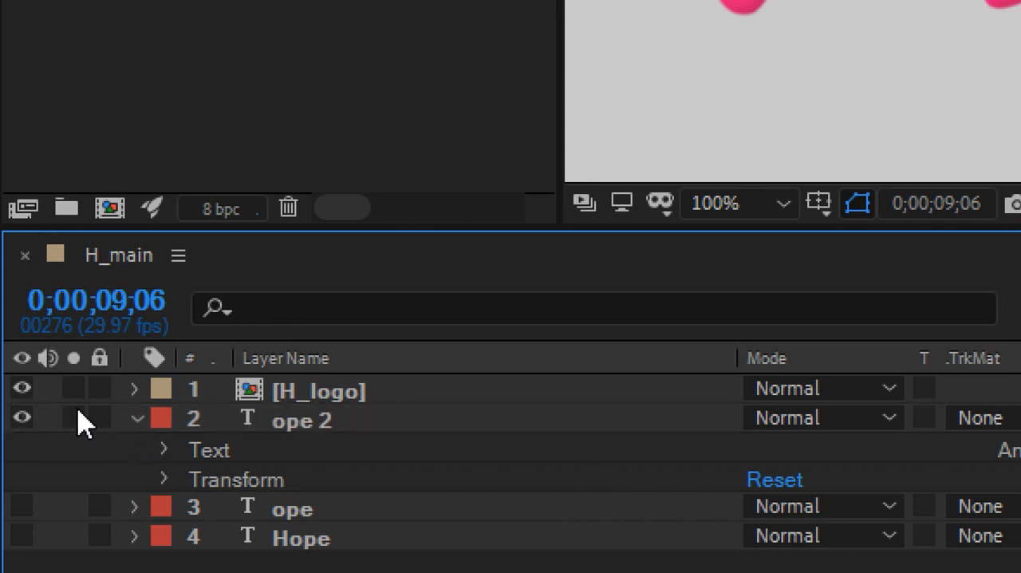
pyautogui.click(75, 415)
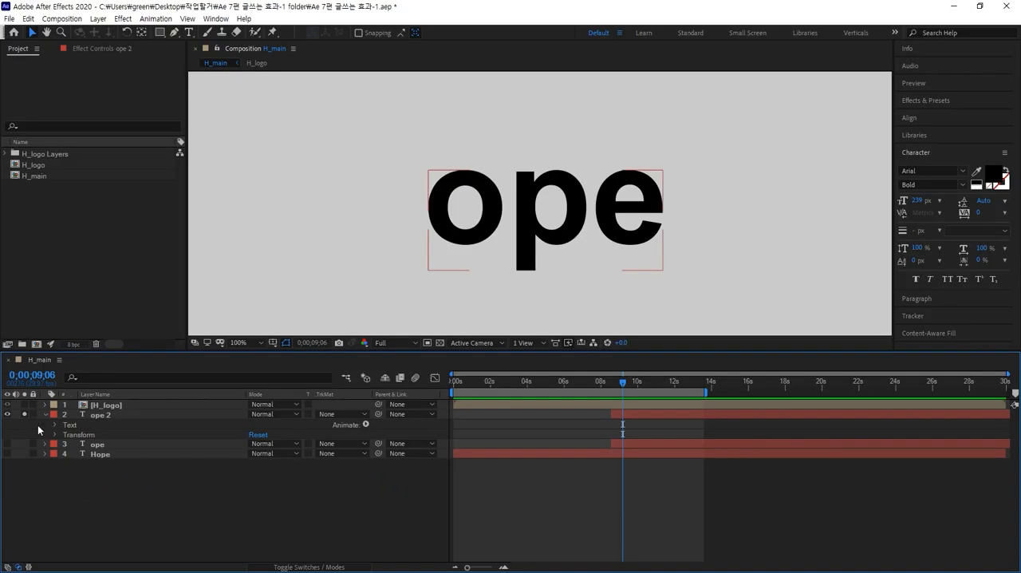
pyautogui.click(139, 512)
# Activate the Rectangle Tool and set the shape fill to yellow F6E41D.
pyautogui.click(159, 32)
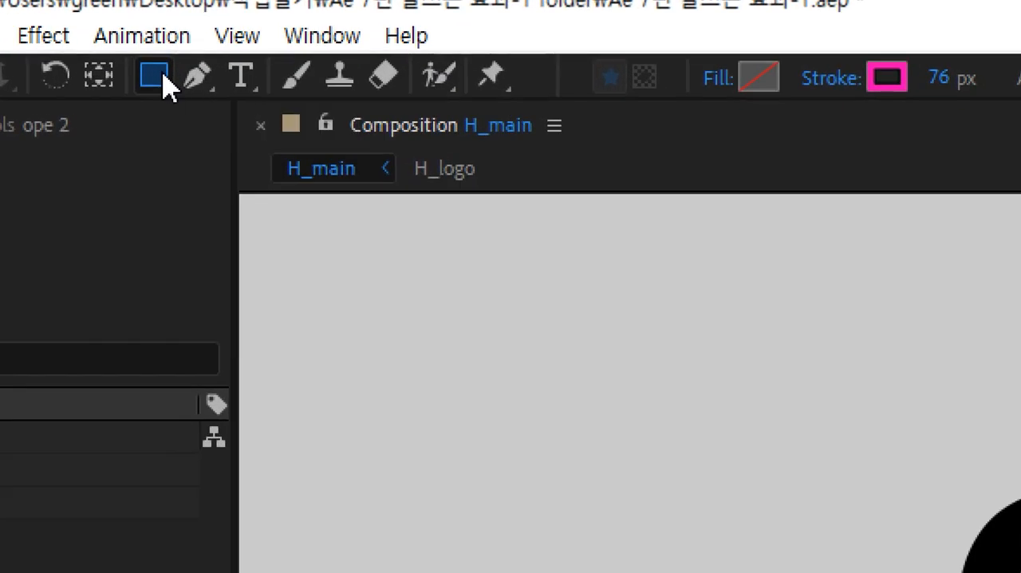
pyautogui.click(162, 83)
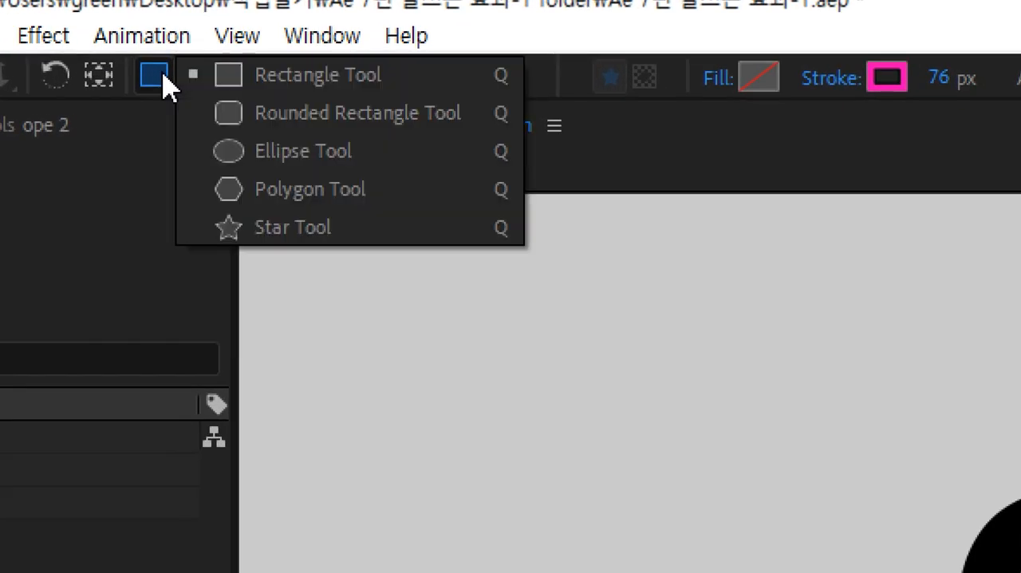
pyautogui.click(292, 84)
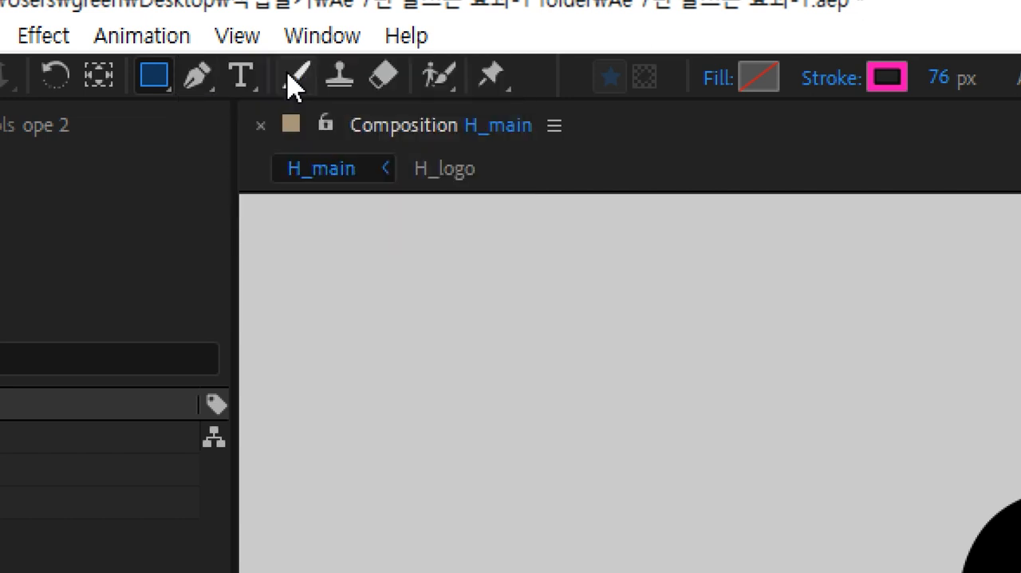
pyautogui.click(757, 81)
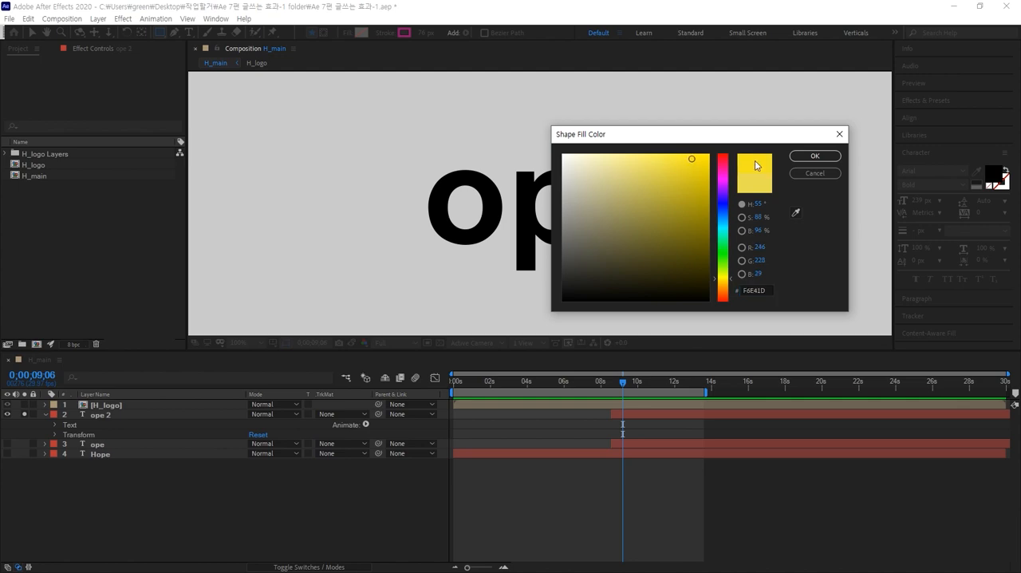
pyautogui.click(814, 156)
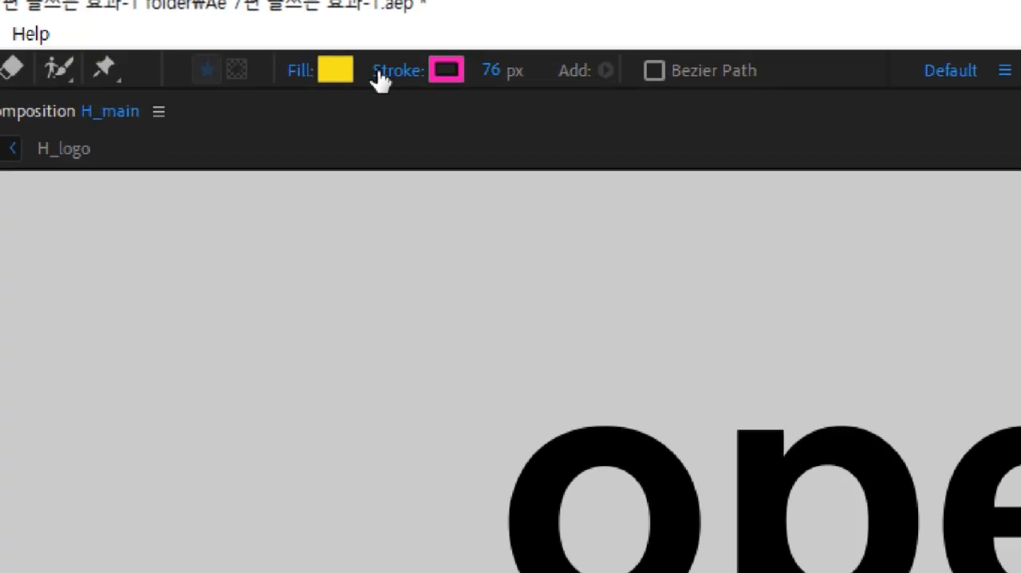
# Set the shape stroke to None.
pyautogui.click(389, 35)
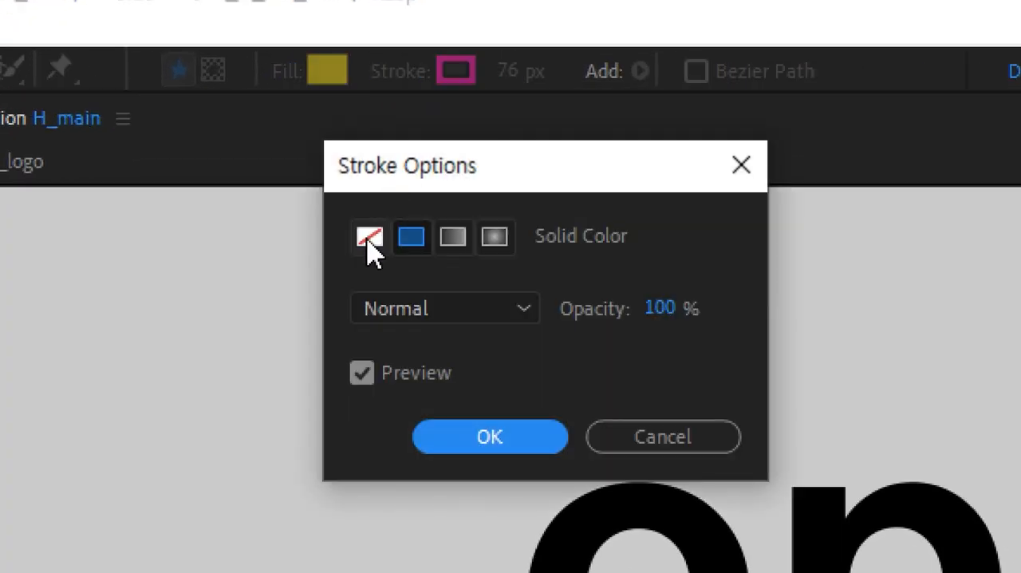
pyautogui.click(368, 241)
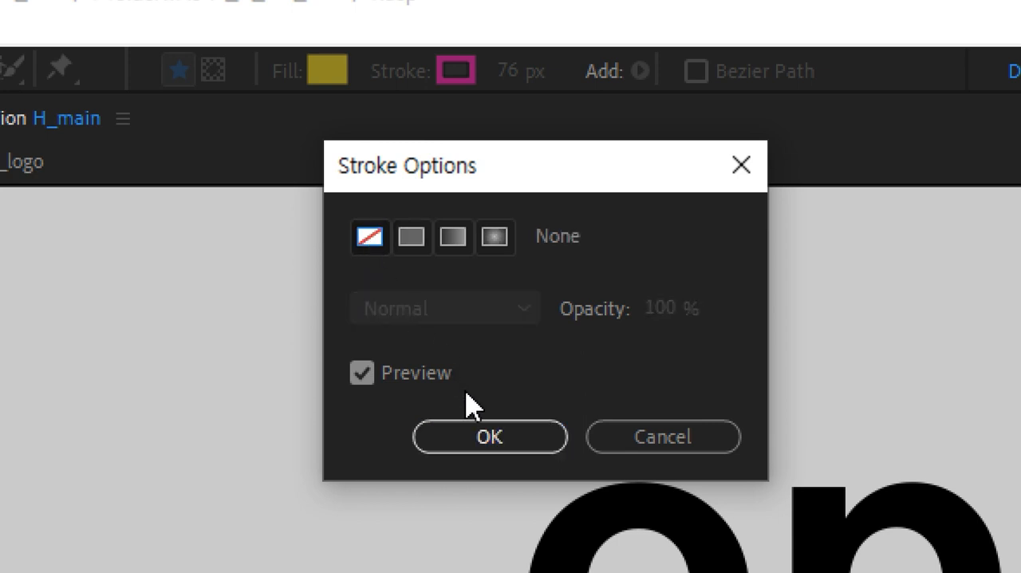
pyautogui.click(483, 431)
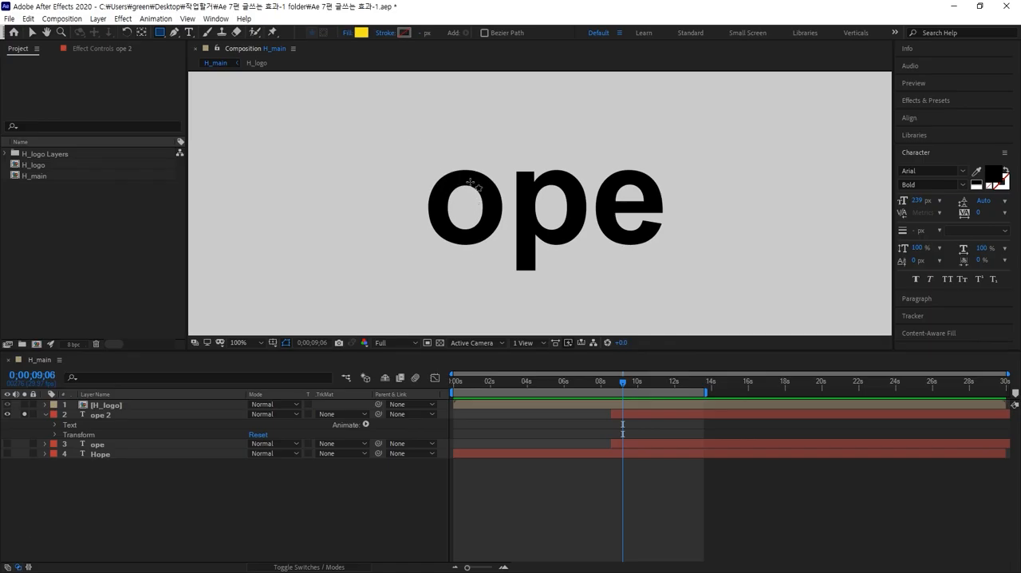
# Draw a rectangle covering the whole ope text, and stack its shape layer at the top with ope 2 directly beneath.
pyautogui.moveTo(413, 160); pyautogui.dragTo(677, 283)
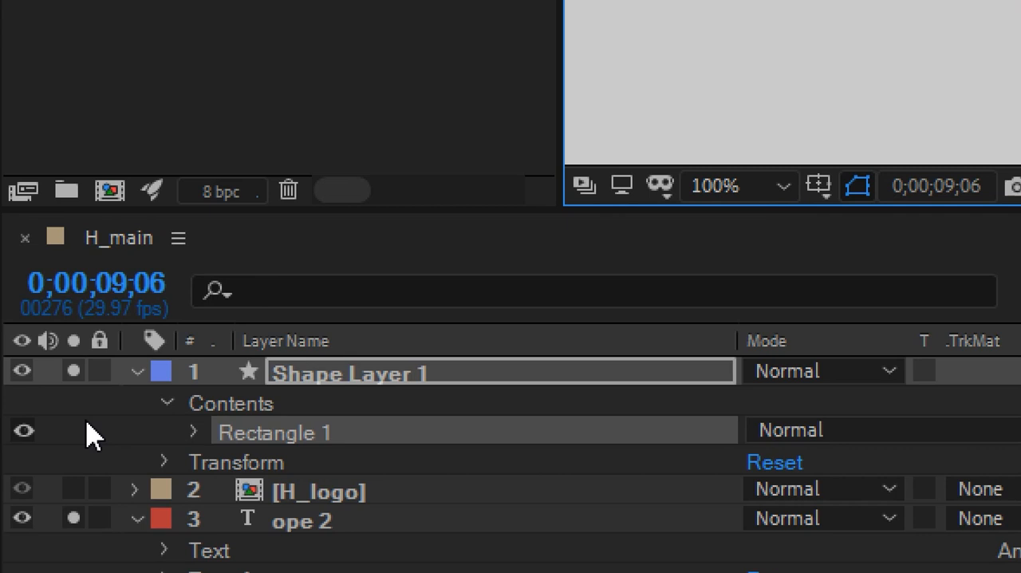
pyautogui.click(336, 389)
pyautogui.click(309, 514)
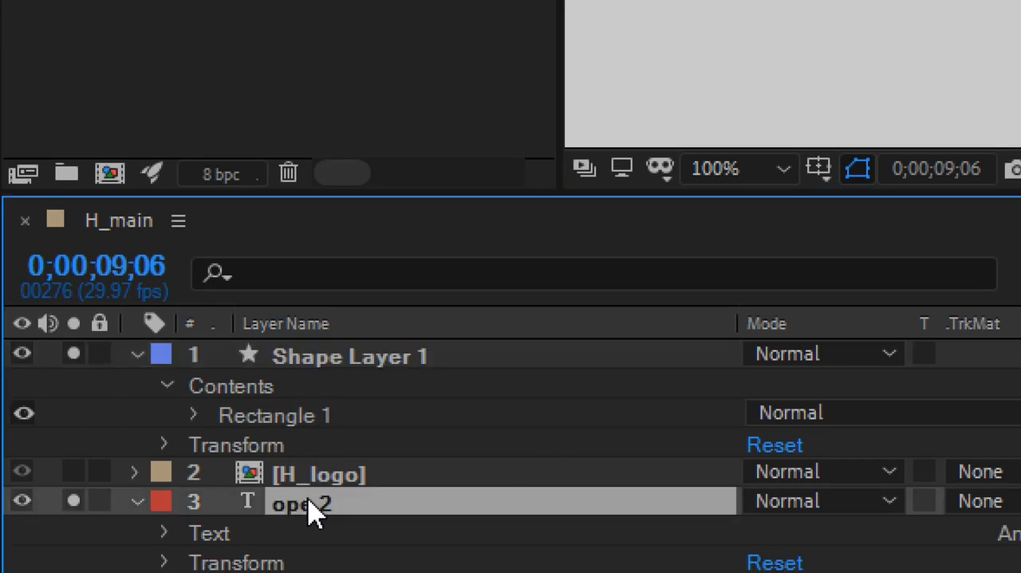
pyautogui.hotkey('ctrl', 'shift', ']')
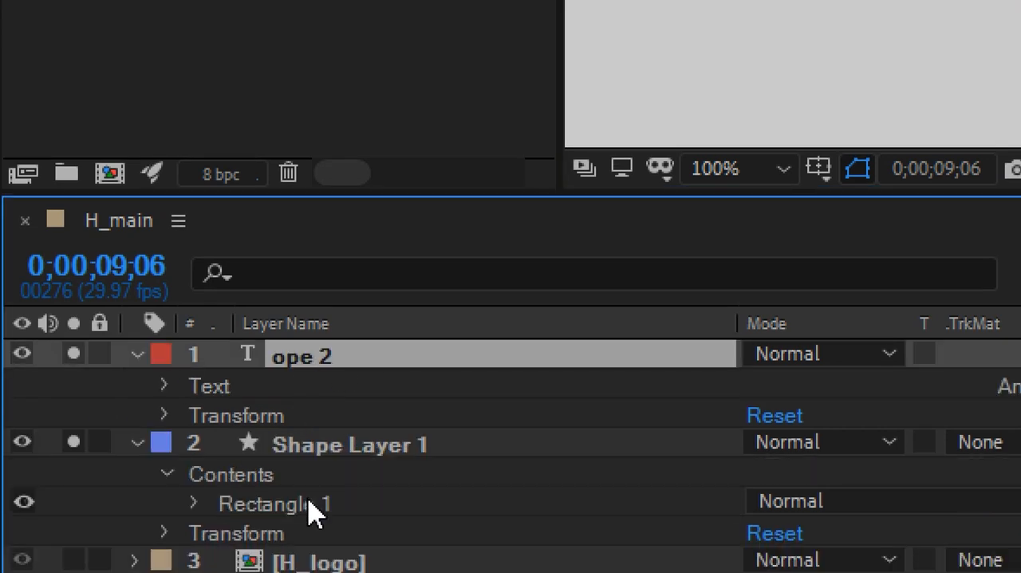
pyautogui.click(327, 459)
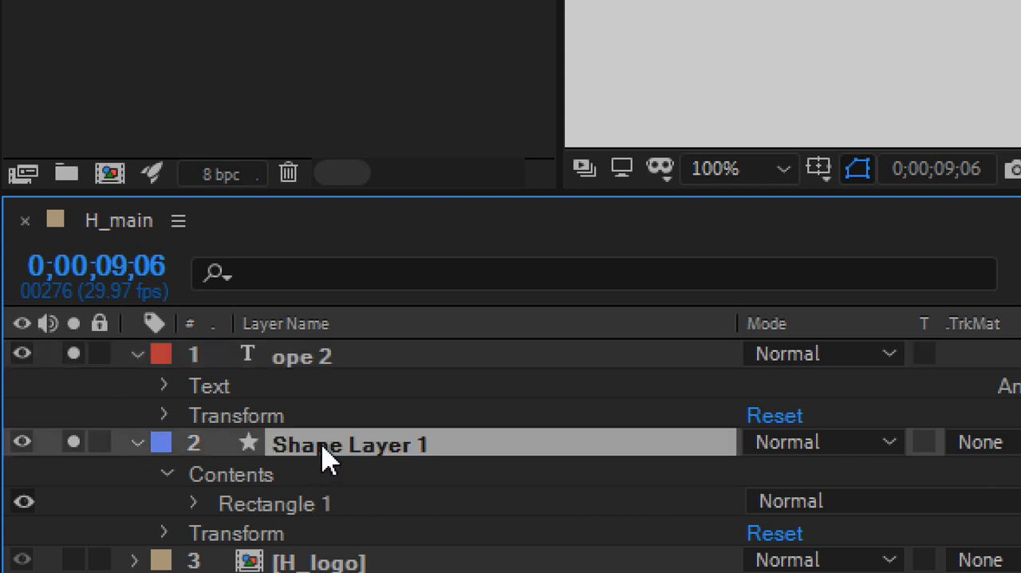
pyautogui.hotkey('ctrl', 'shift', ']')
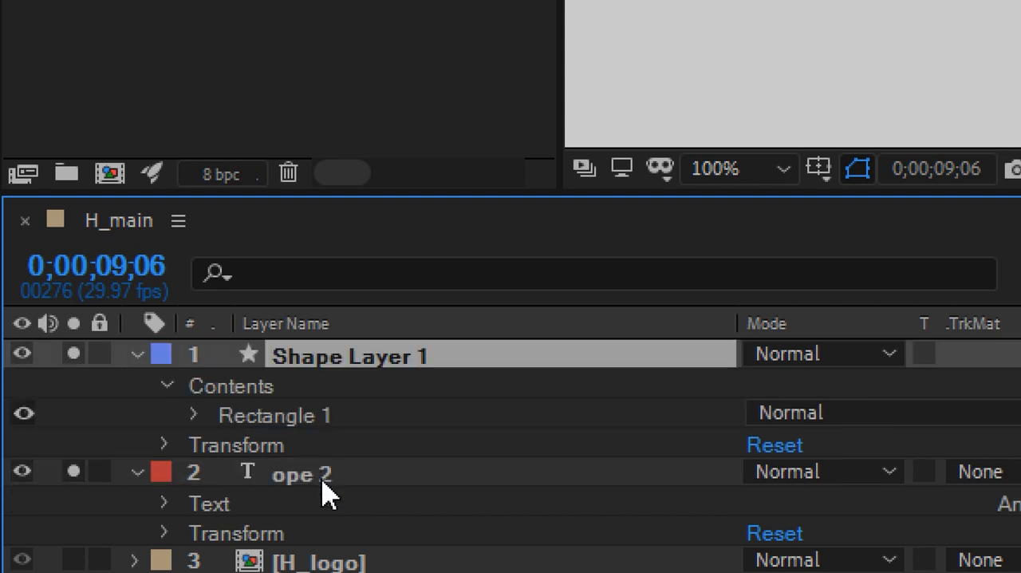
# Turn off solo for Shape Layer 1 and ope 2, and hide the H_logo layer.
pyautogui.keyDown('shift'); pyautogui.click(323, 478); pyautogui.keyUp('shift')
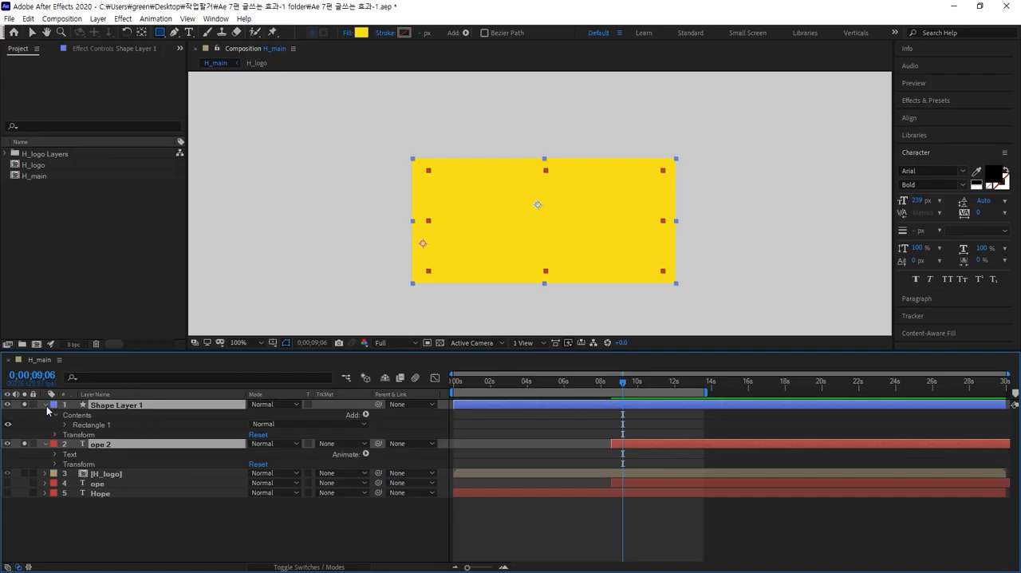
pyautogui.click(9, 405)
pyautogui.click(9, 405)
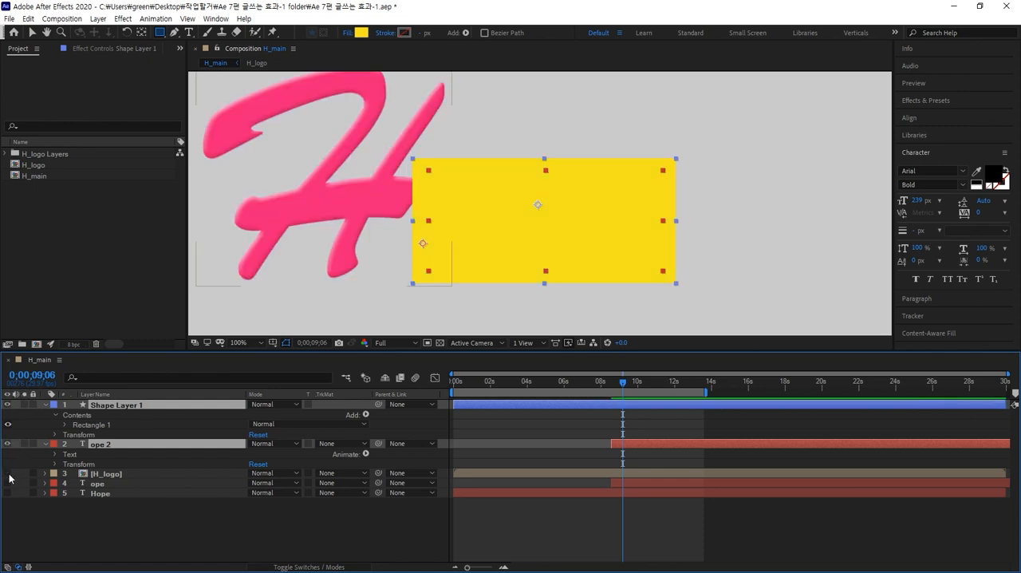
pyautogui.click(7, 473)
# Toggle the visibility of Shape Layer 1 and ope 2 to compare the rectangle with the text beneath it.
pyautogui.click(8, 405)
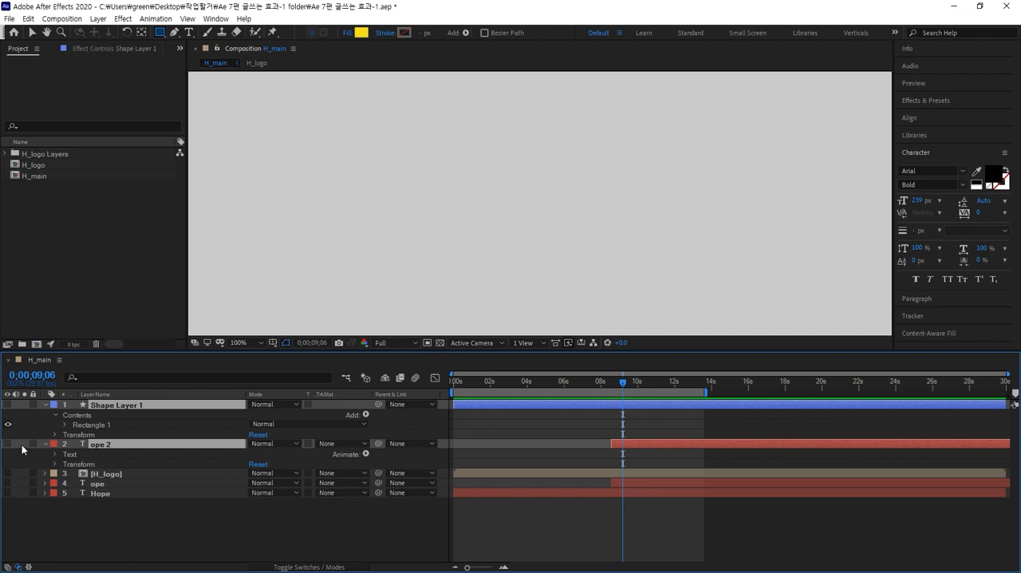
pyautogui.click(8, 444)
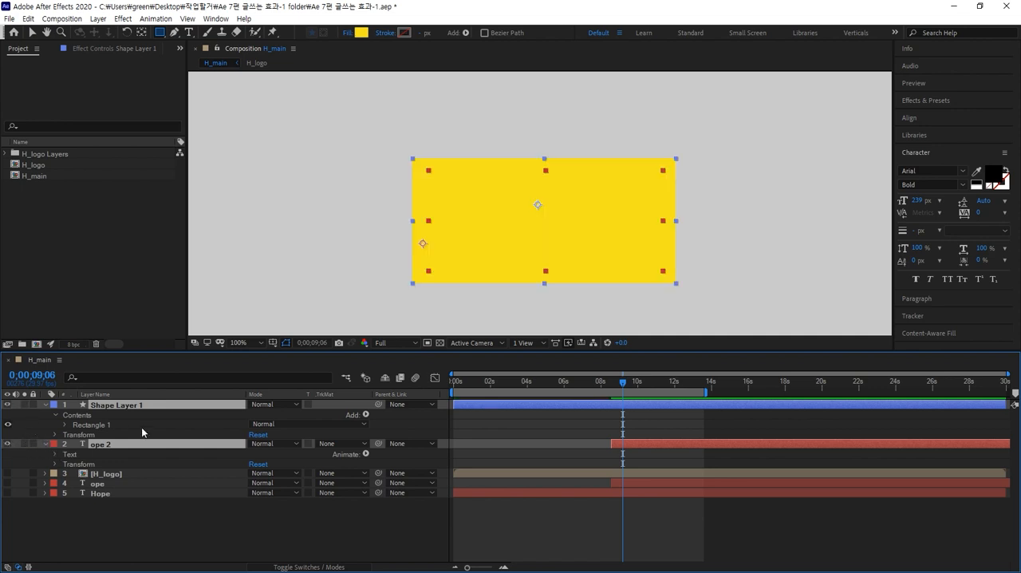
pyautogui.click(8, 405)
pyautogui.click(8, 404)
pyautogui.click(35, 532)
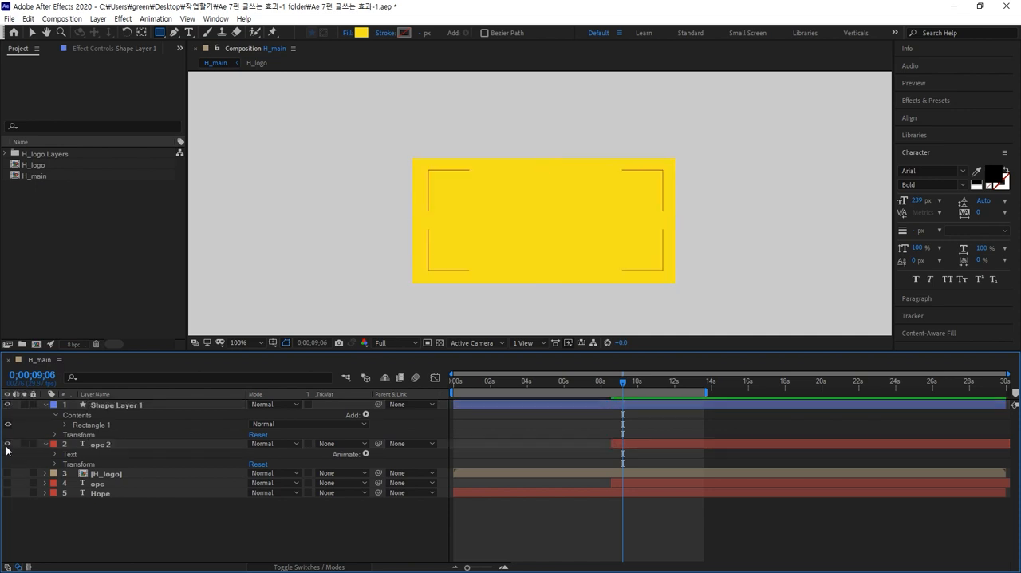
pyautogui.click(8, 405)
# Collapse the properties of Shape Layer 1 and ope 2, and make Shape Layer 1 visible.
pyautogui.click(91, 444)
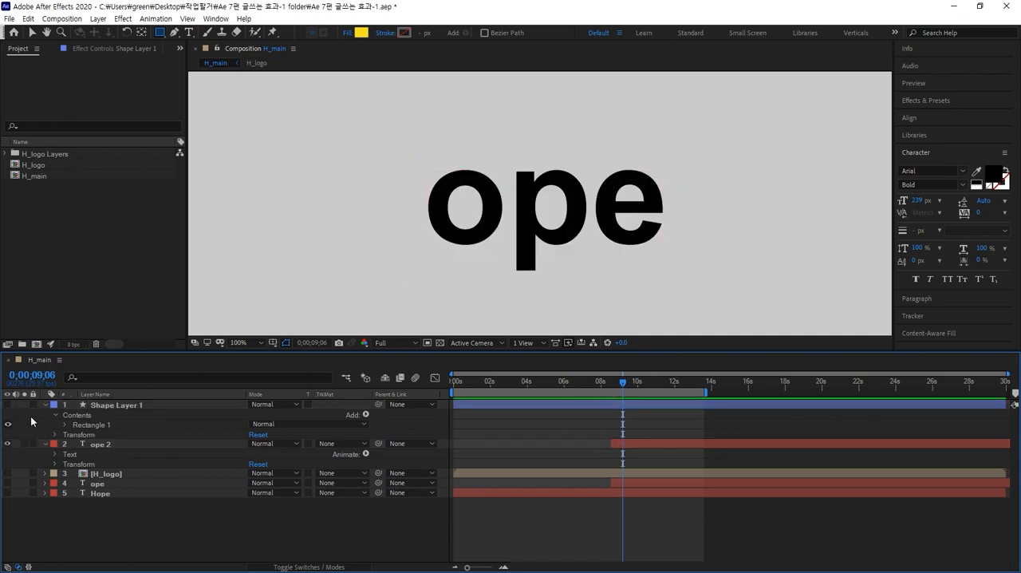
pyautogui.click(80, 406)
pyautogui.keyDown('shift'); pyautogui.click(99, 444); pyautogui.keyUp('shift')
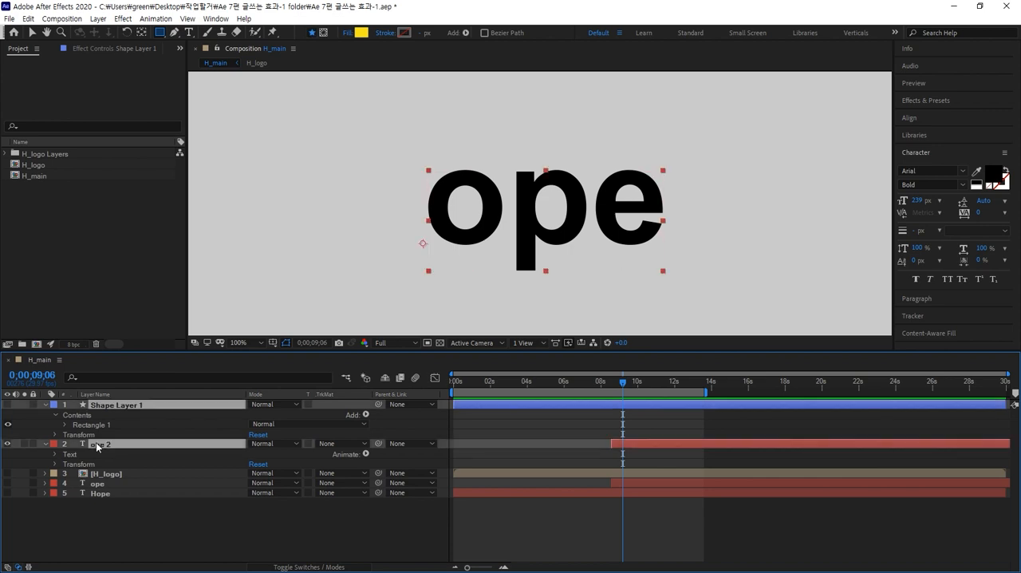
pyautogui.press('u')
pyautogui.click(116, 487)
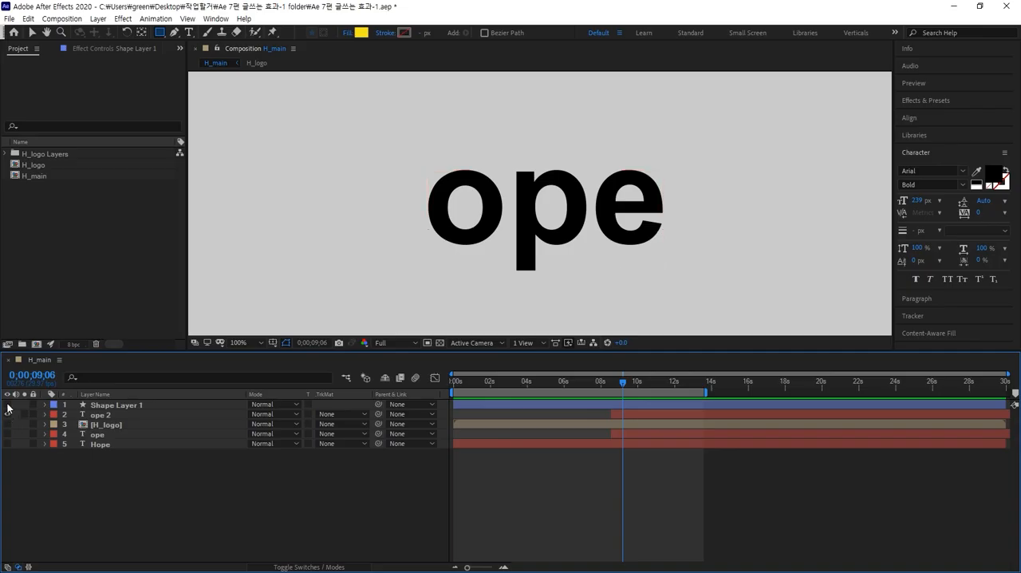
pyautogui.click(7, 404)
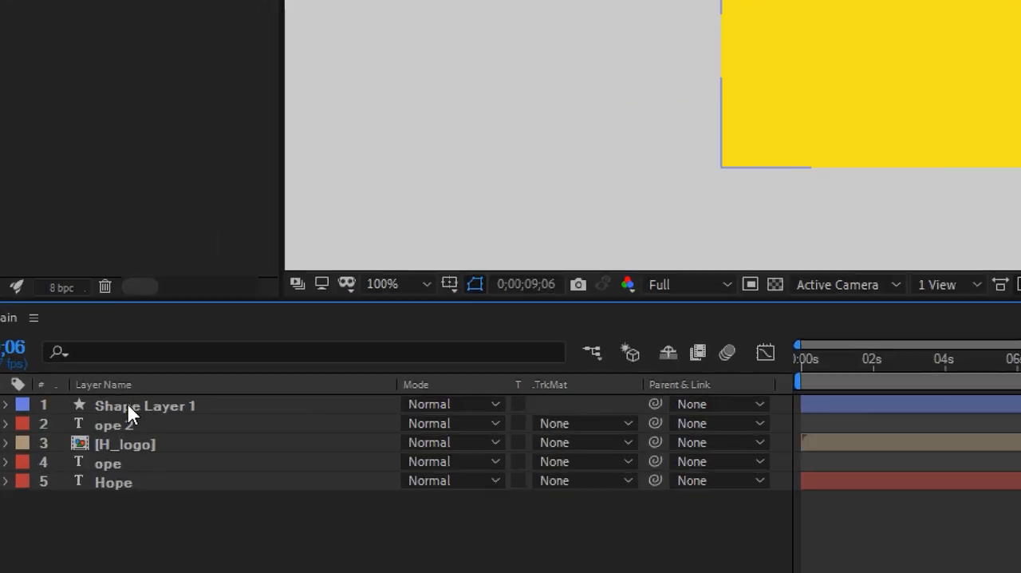
# Pre-compose Shape Layer 1 and ope 2 into a new composition named OPE show, moving all attributes into it.
pyautogui.click(108, 405)
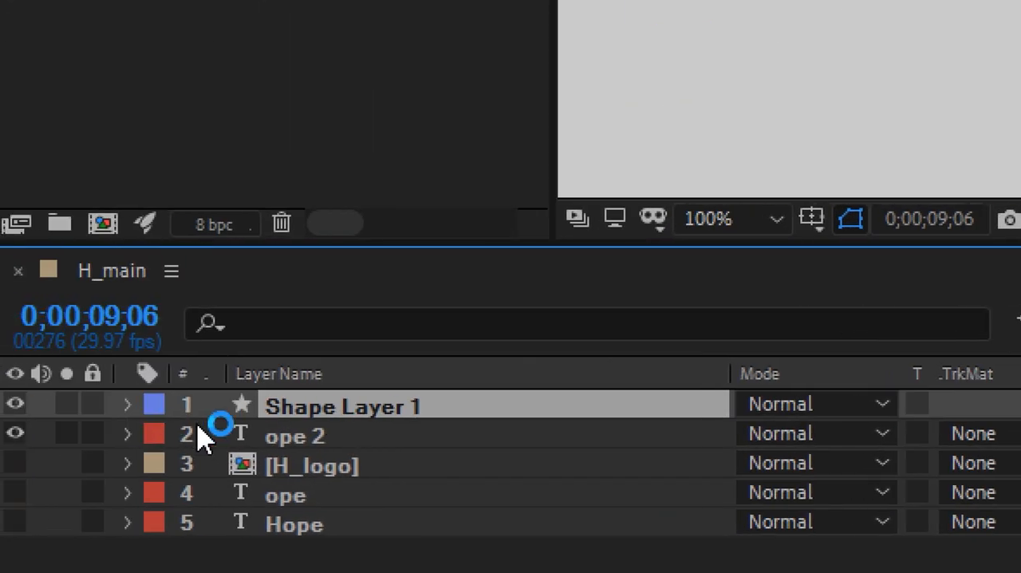
pyautogui.keyDown('ctrl'); pyautogui.click(297, 439); pyautogui.keyUp('ctrl')
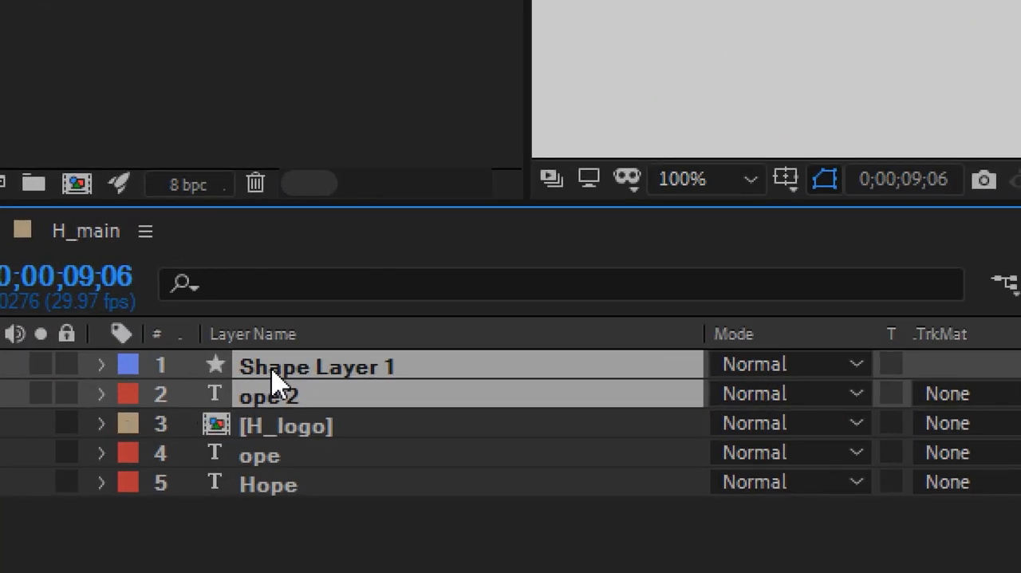
pyautogui.rightClick(275, 381)
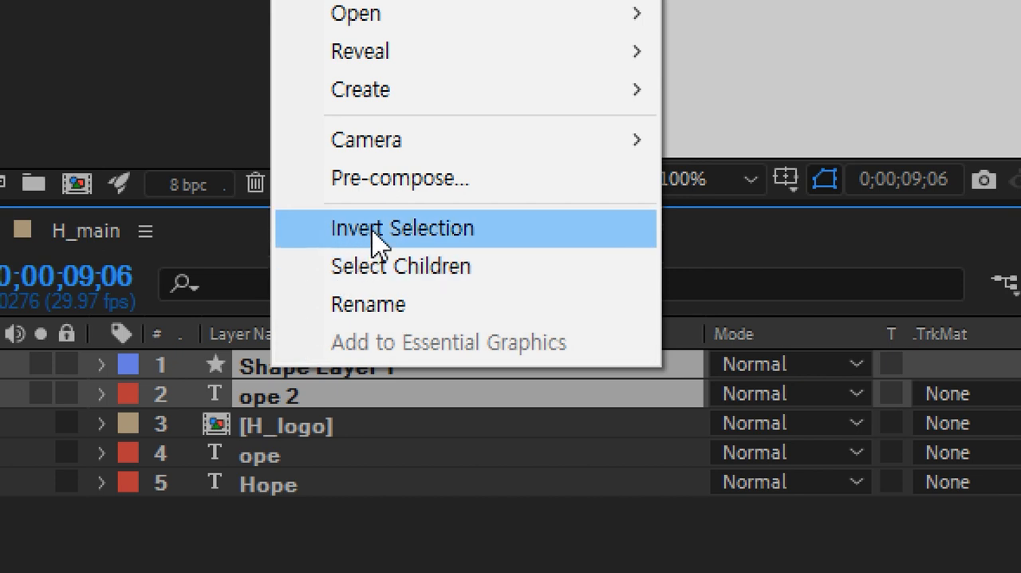
pyautogui.click(431, 199)
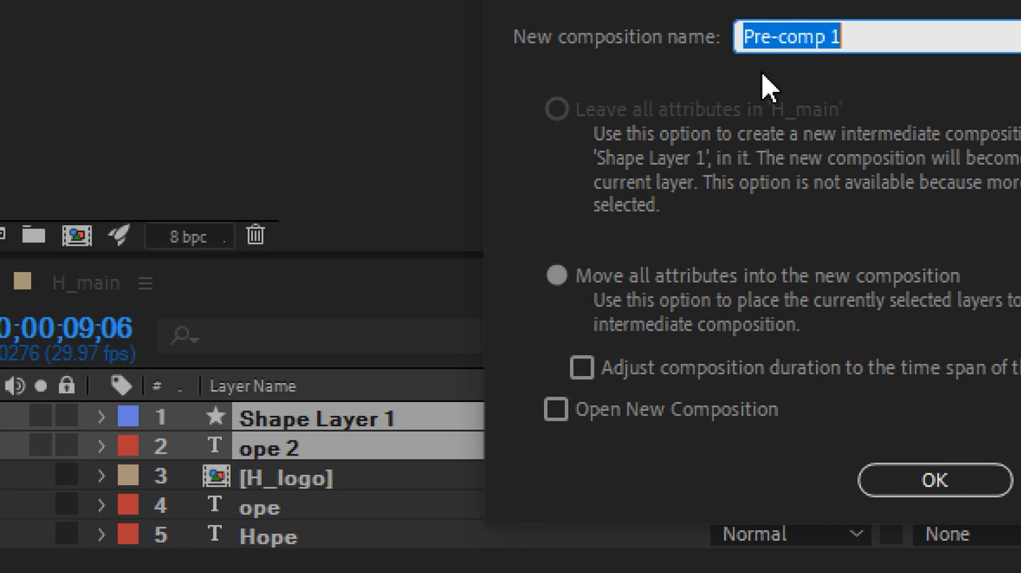
pyautogui.write('OPE ')
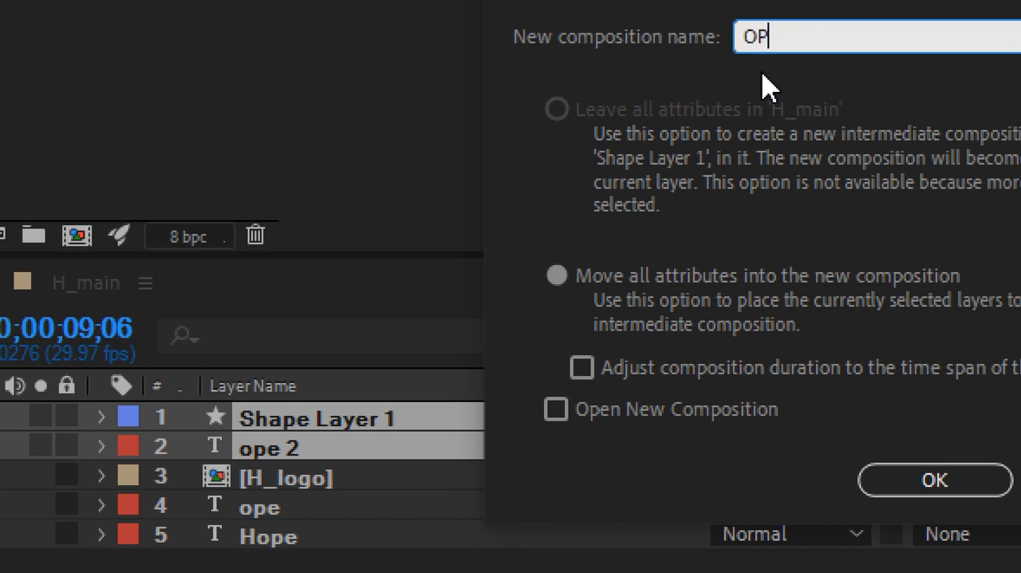
pyautogui.write('show')
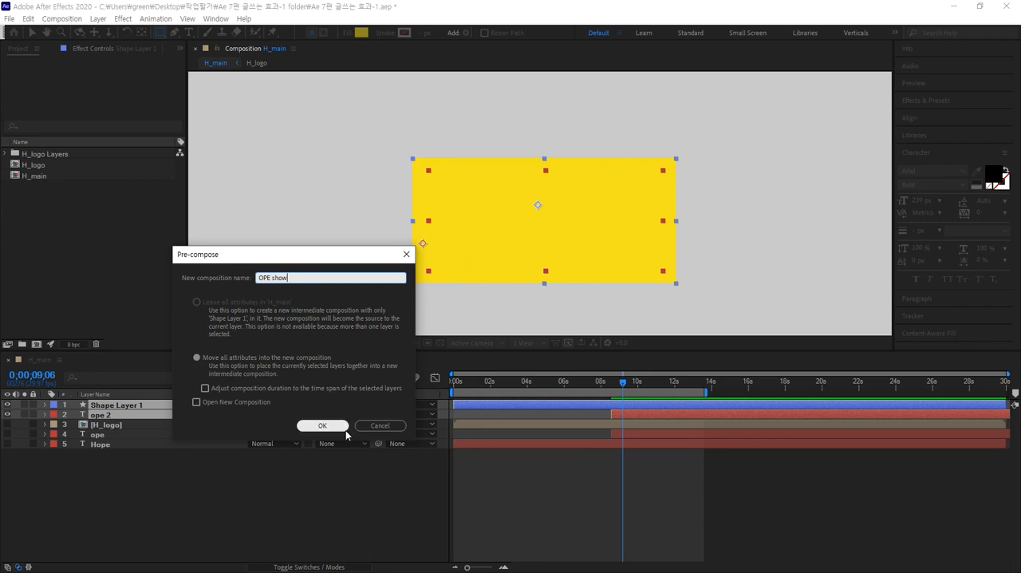
pyautogui.click(323, 426)
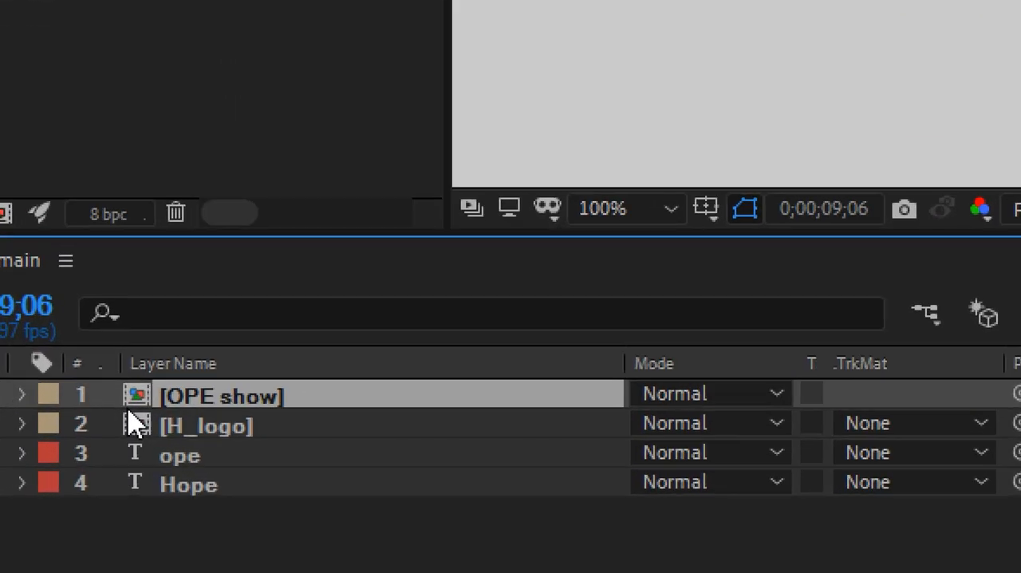
# Open the OPE show composition and enlarge the preview area above the timeline.
pyautogui.click(175, 437)
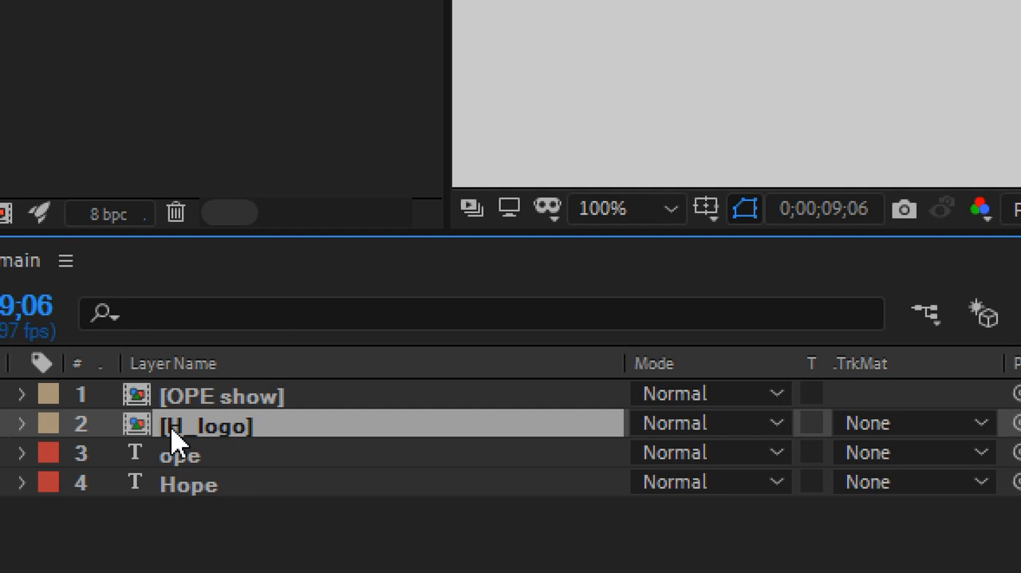
pyautogui.doubleClick(141, 396)
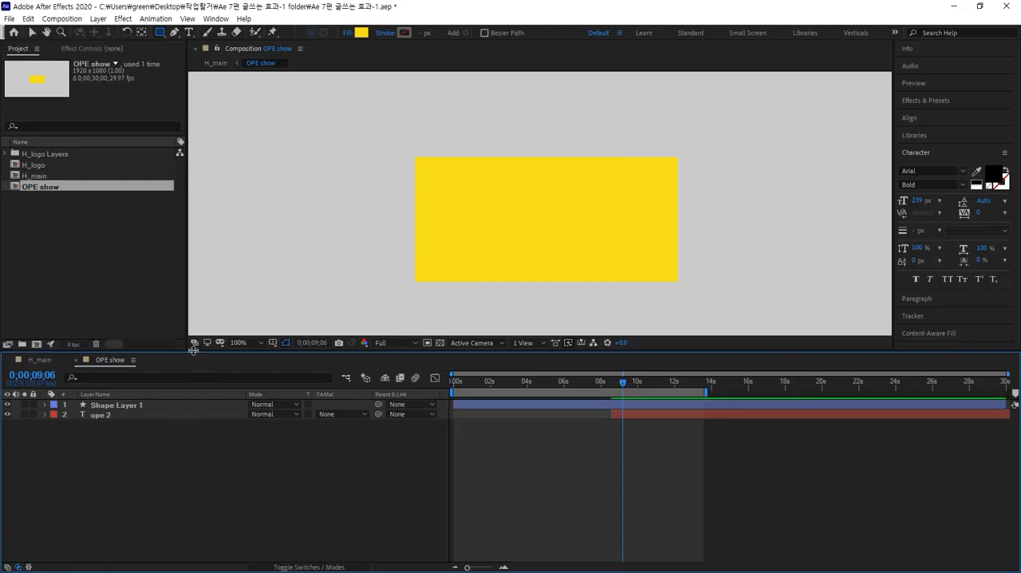
pyautogui.moveTo(191, 349); pyautogui.dragTo(184, 423)
# Rename Shape Layer 1 as TMA.
pyautogui.click(116, 468)
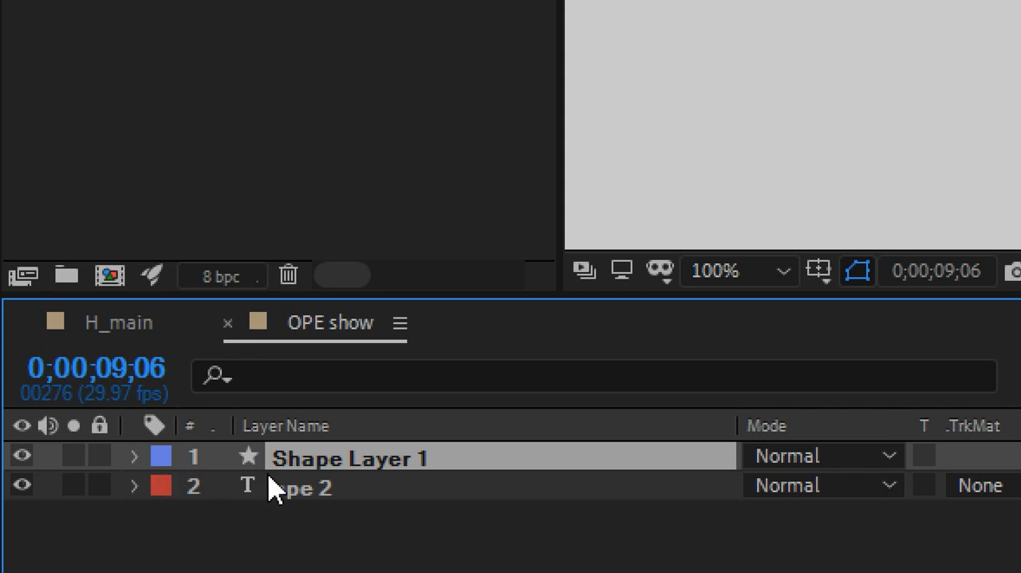
pyautogui.press('Return')
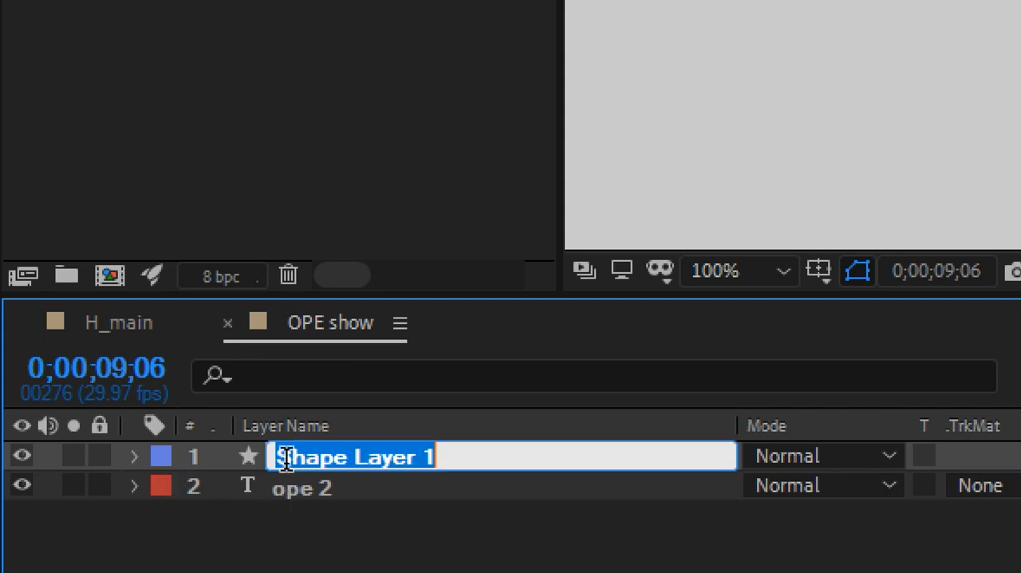
pyautogui.press('BackSpace')
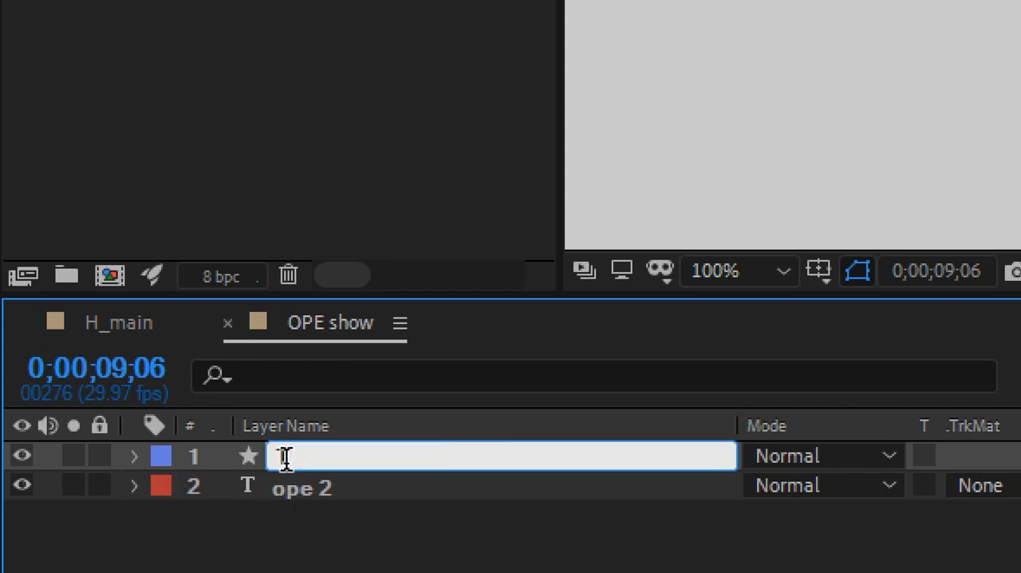
pyautogui.write('T')
pyautogui.write('MN')
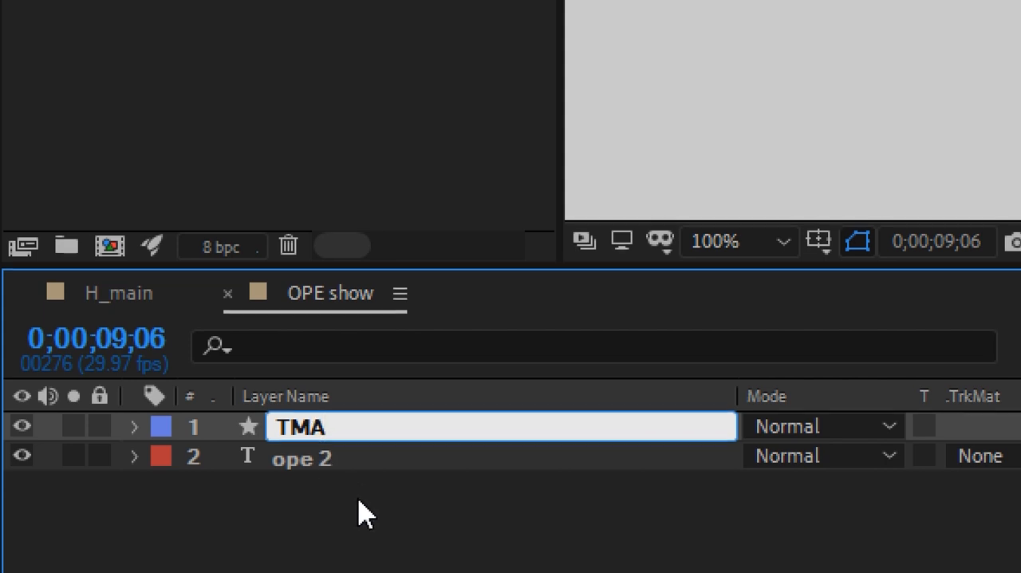
pyautogui.click(359, 543)
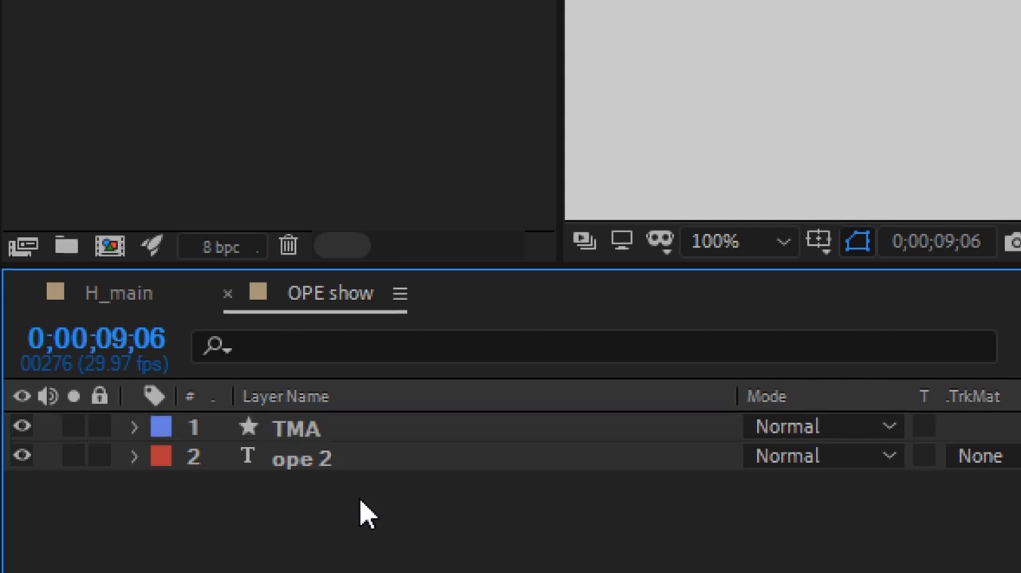
# Hide the TMA layer and leave ope 2 visible and unlocked.
pyautogui.click(343, 469)
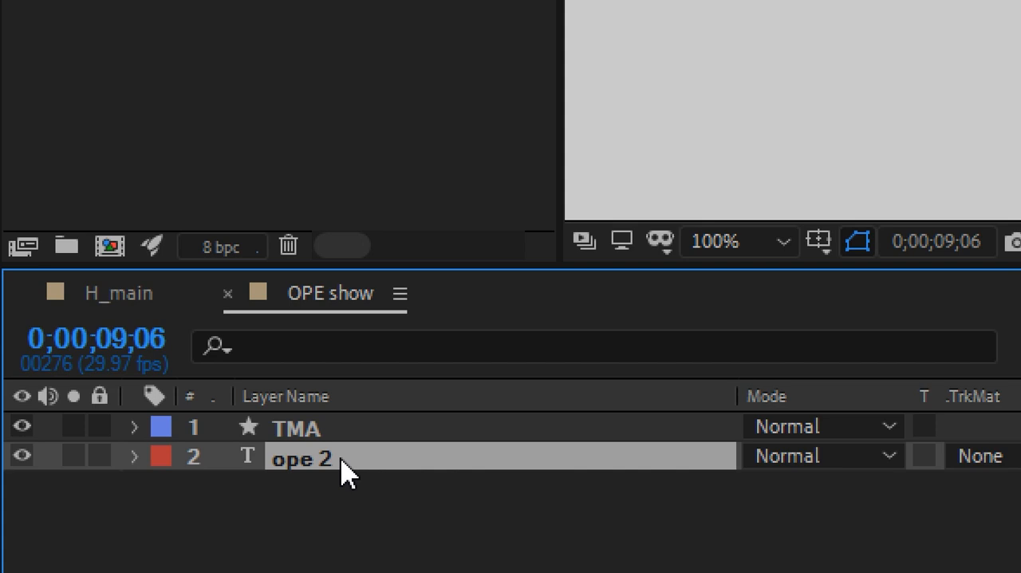
pyautogui.click(103, 462)
pyautogui.click(33, 426)
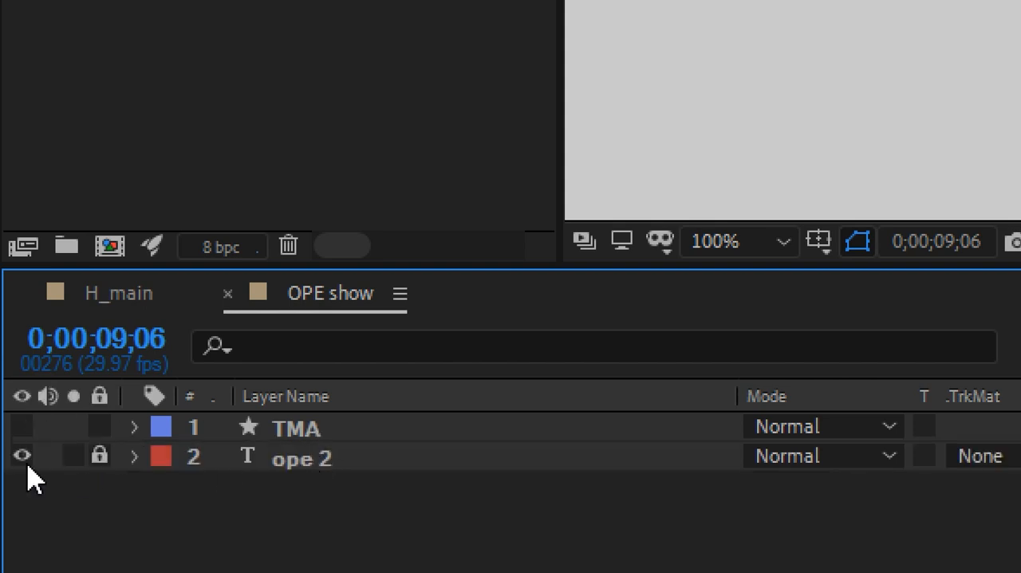
pyautogui.click(99, 456)
# Duplicate the ope 2 text layer three times.
pyautogui.click(283, 466)
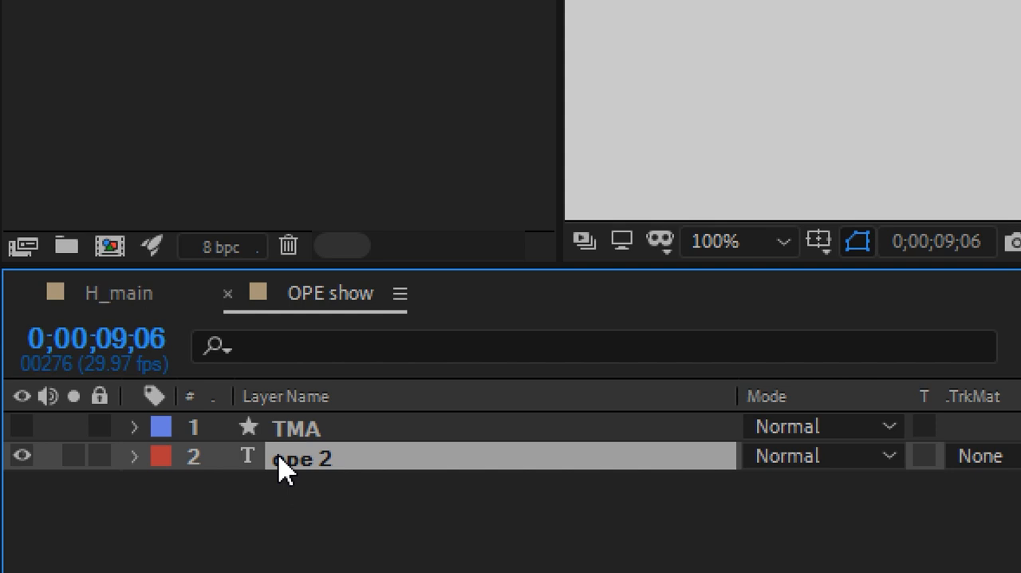
pyautogui.hotkey('ctrl', 'd')
pyautogui.hotkey('ctrl', 'd')
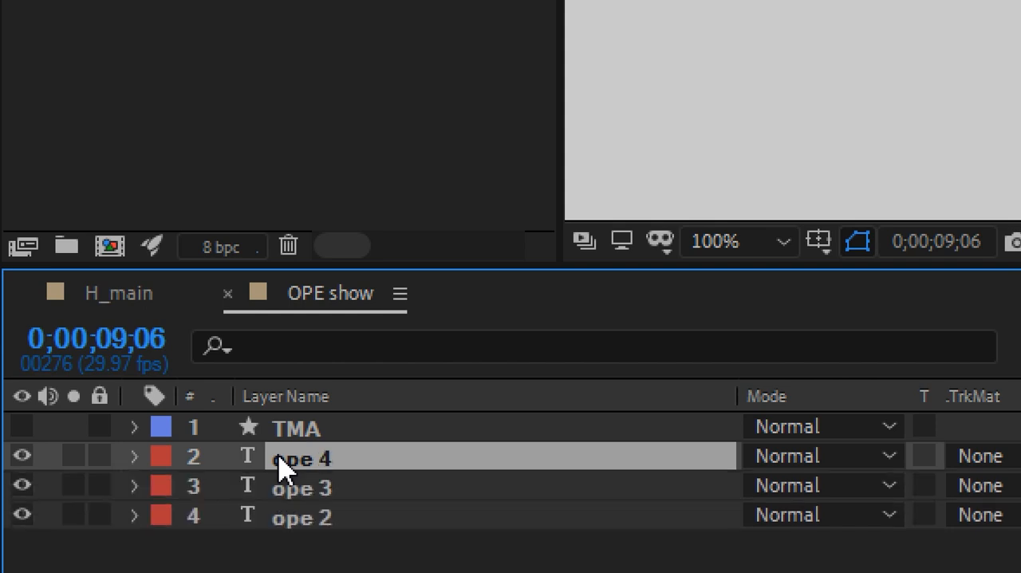
pyautogui.hotkey('ctrl', 'd')
# Lock the original ope 2 layer and hide ope 4 and ope 5, keeping ope 3 visible.
pyautogui.click(101, 504)
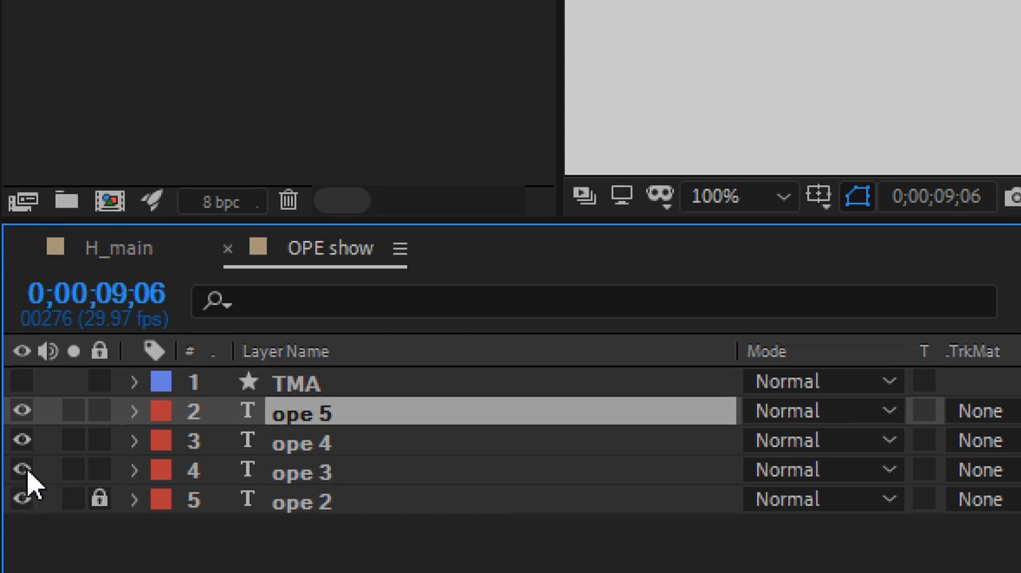
pyautogui.moveTo(28, 479); pyautogui.dragTo(27, 423)
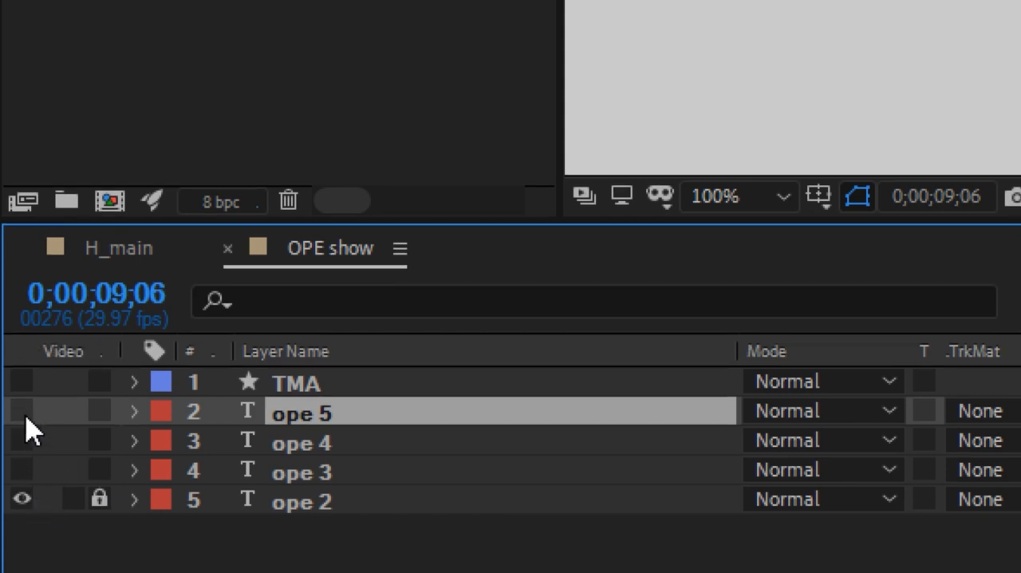
pyautogui.click(25, 473)
# Set the fill color of the ope 3 text layer to a bright red.
pyautogui.click(248, 477)
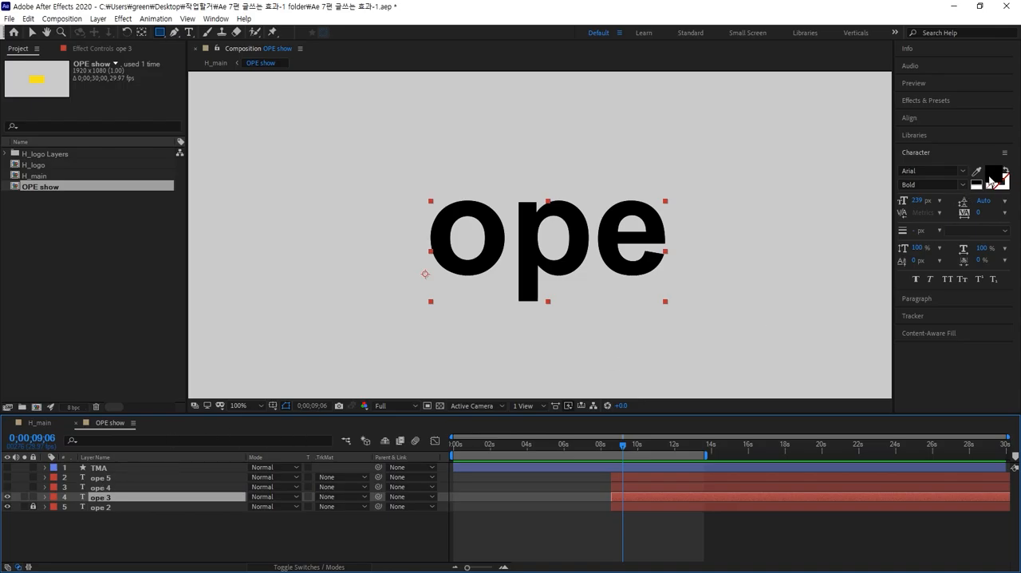
pyautogui.click(990, 179)
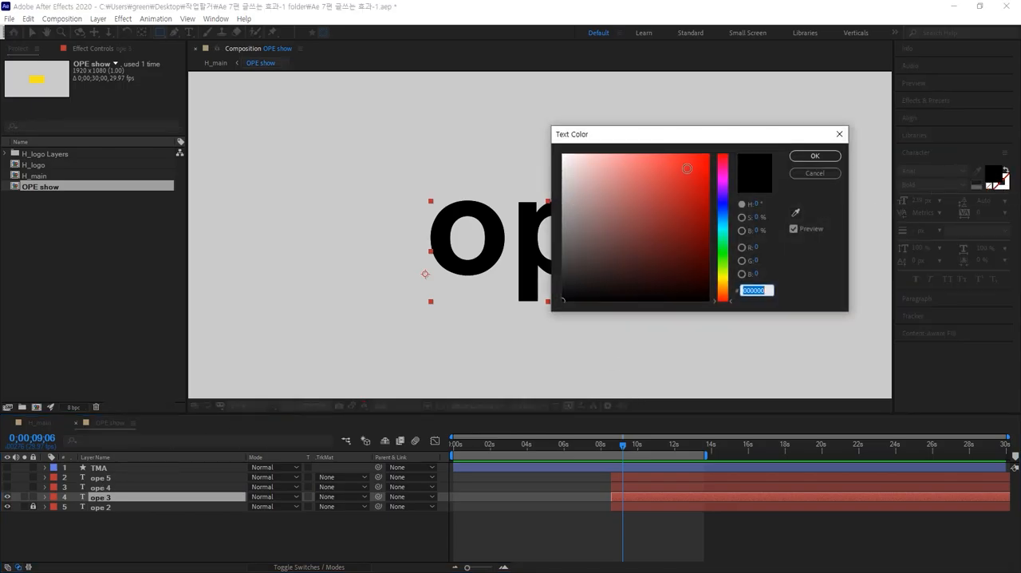
pyautogui.click(686, 169)
pyautogui.click(810, 157)
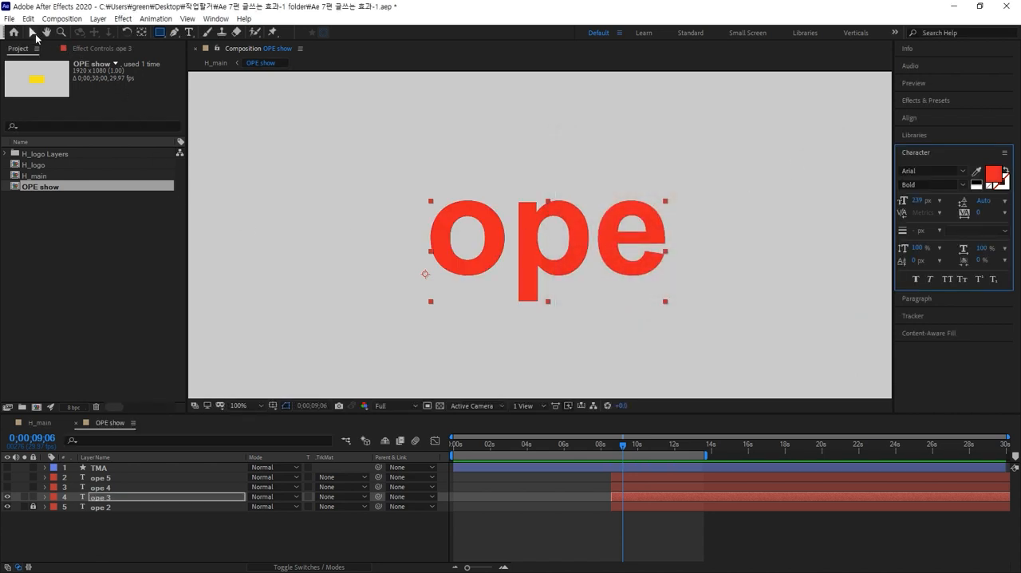
# Delete the letters "pe" from the red ope 3 text so the layer contains only "o".
pyautogui.click(188, 32)
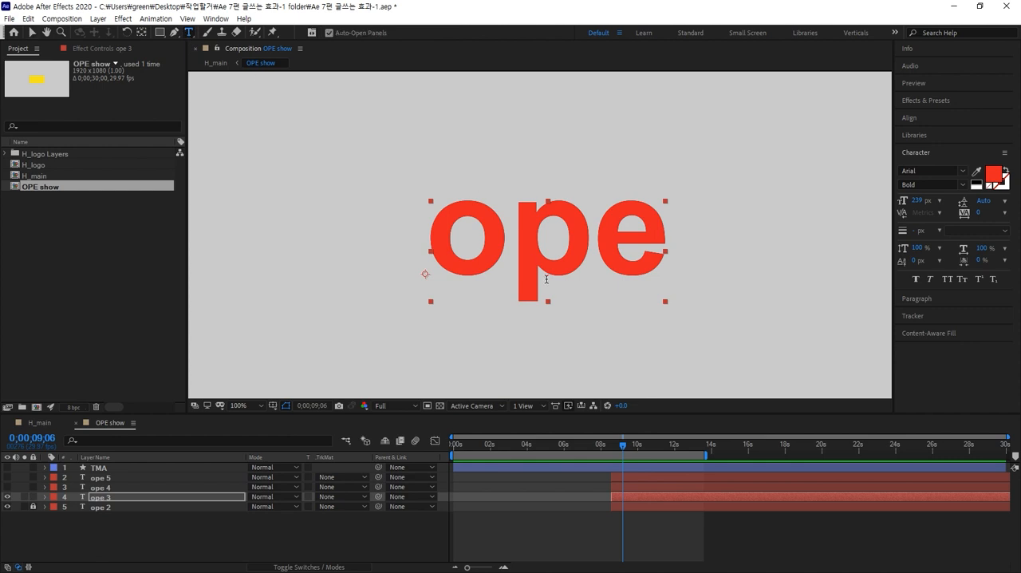
pyautogui.moveTo(505, 252); pyautogui.dragTo(721, 261)
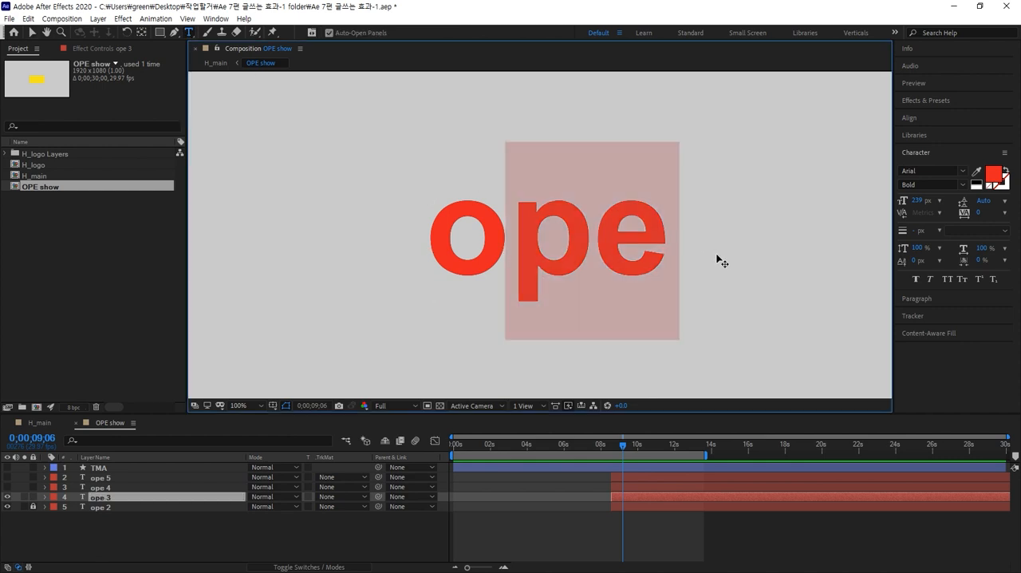
pyautogui.press('BackSpace')
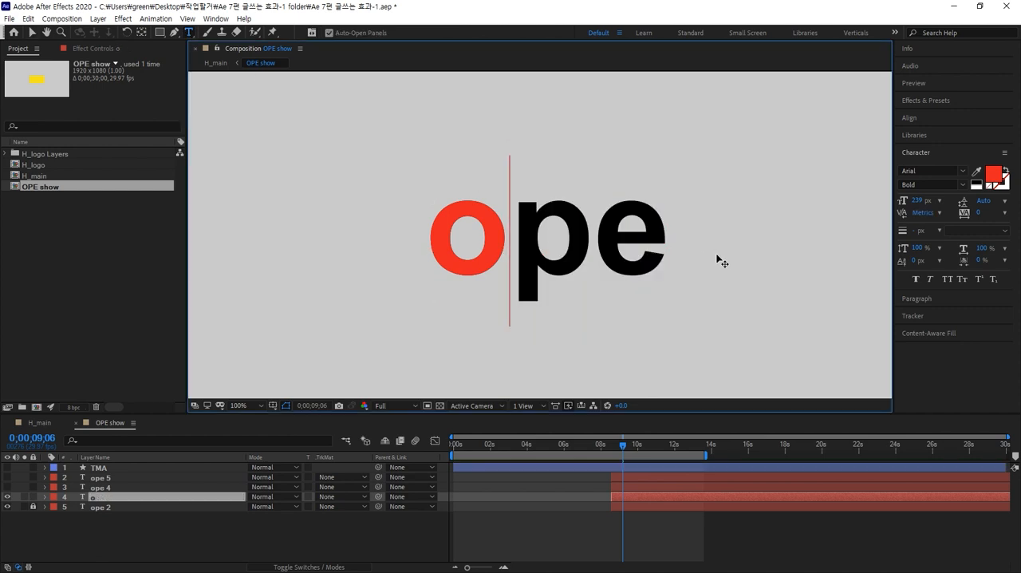
pyautogui.click(101, 500)
# Compare the red o with the black ope 2 text by toggling each layer's visibility off and on.
pyautogui.click(7, 507)
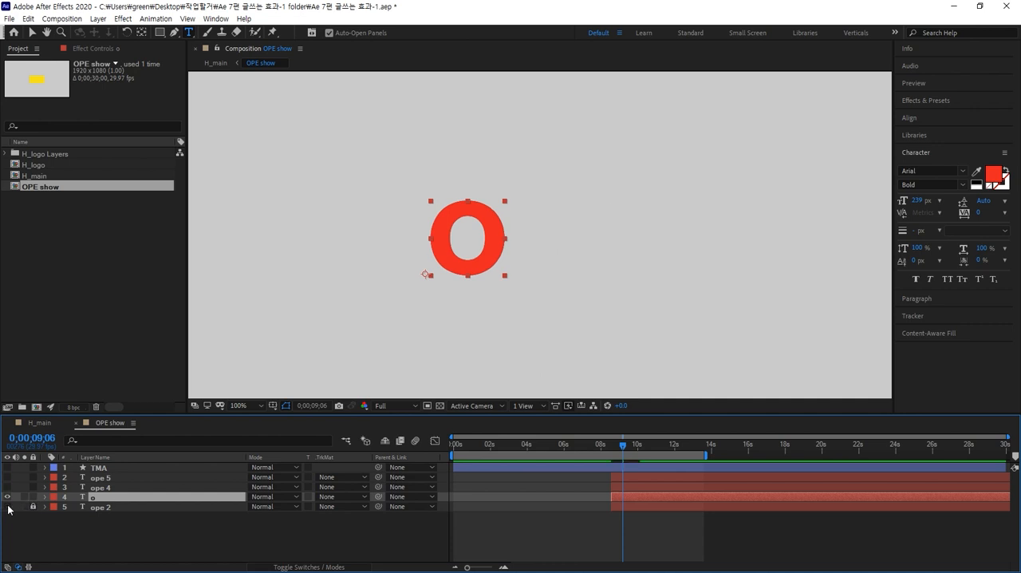
pyautogui.click(8, 507)
pyautogui.click(7, 496)
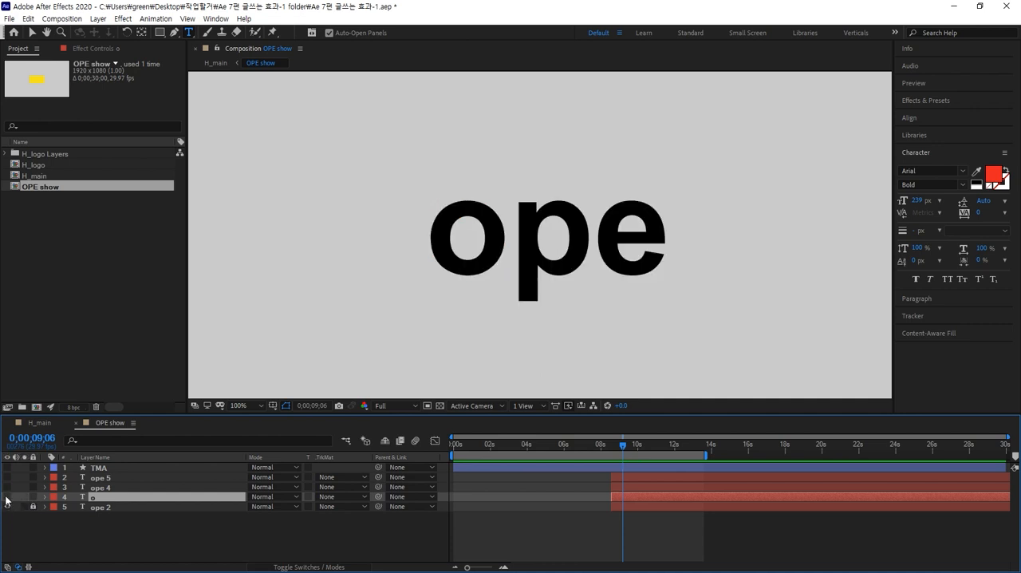
pyautogui.click(7, 497)
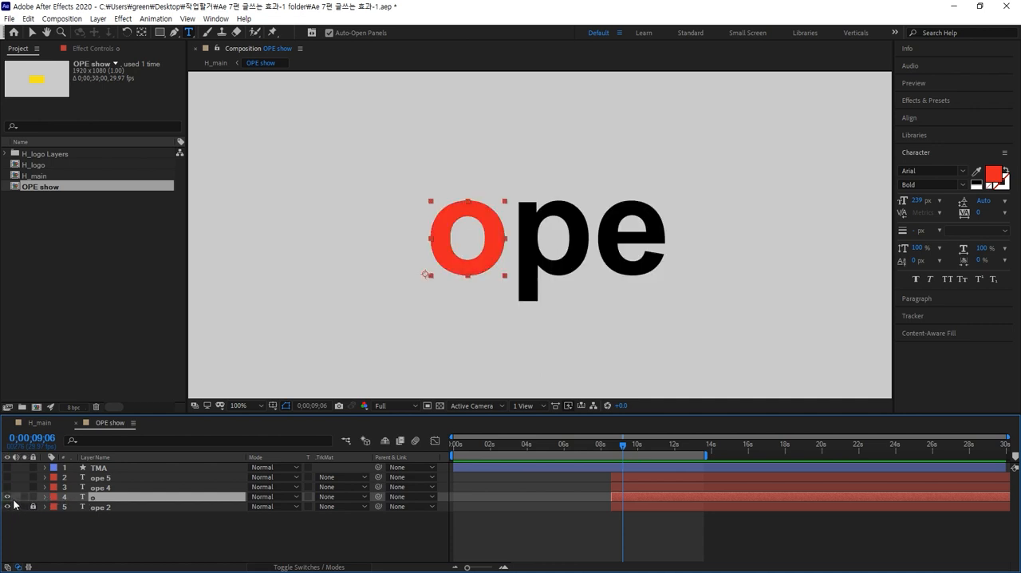
# Hide and lock the o layer, and make the ope 4 layer visible and selected.
pyautogui.click(8, 497)
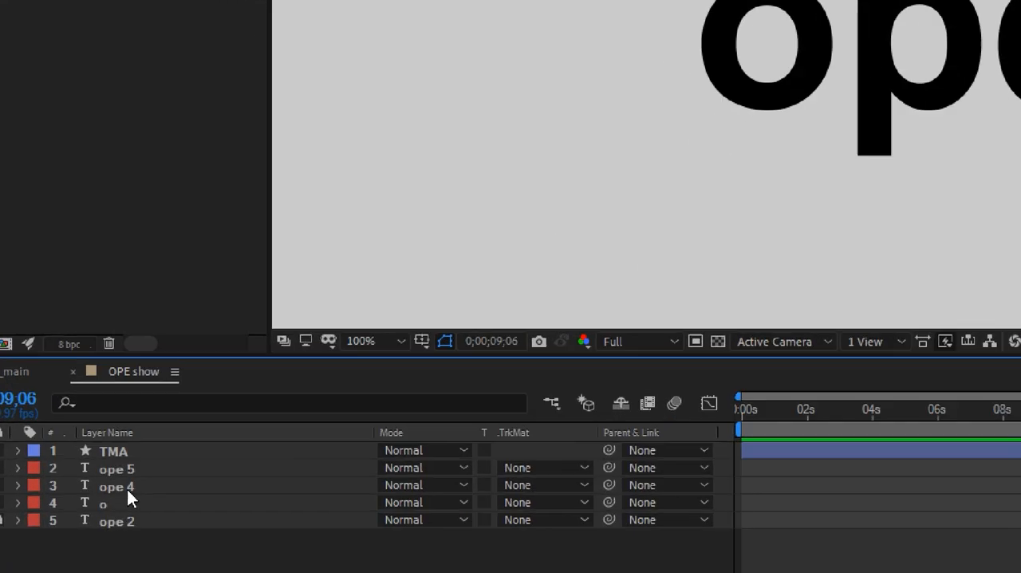
pyautogui.click(104, 487)
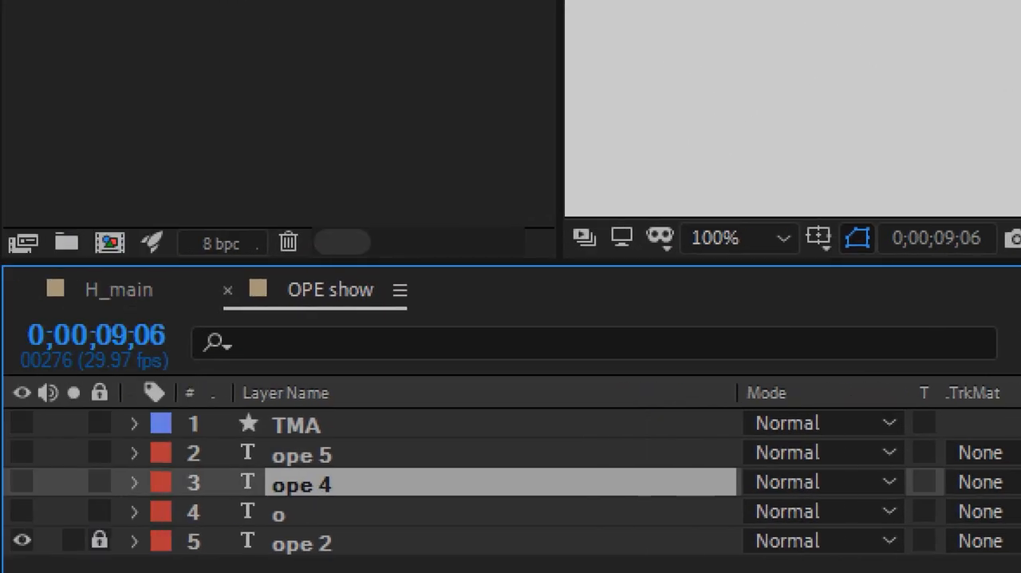
pyautogui.click(22, 479)
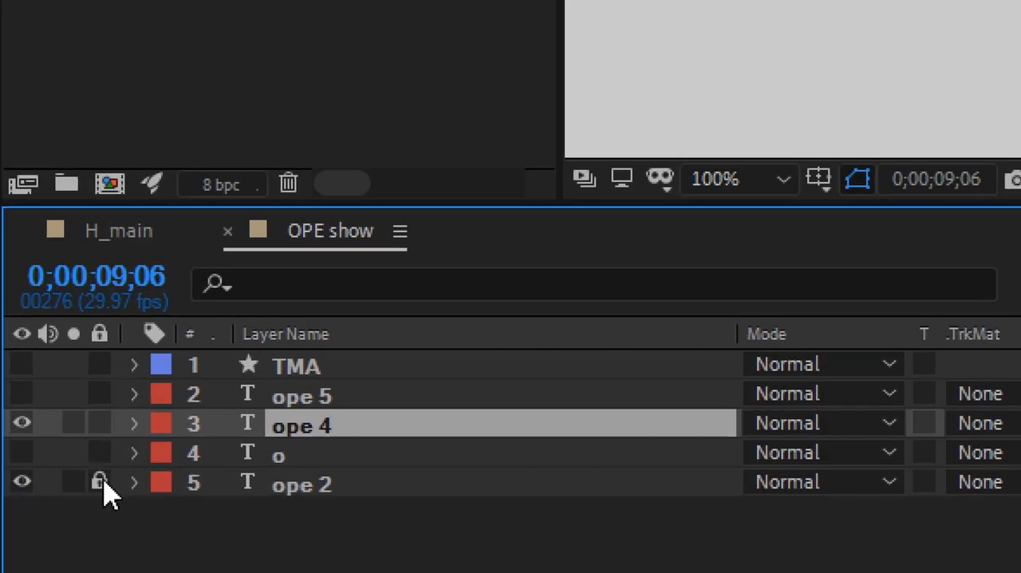
pyautogui.moveTo(99, 483); pyautogui.dragTo(99, 452)
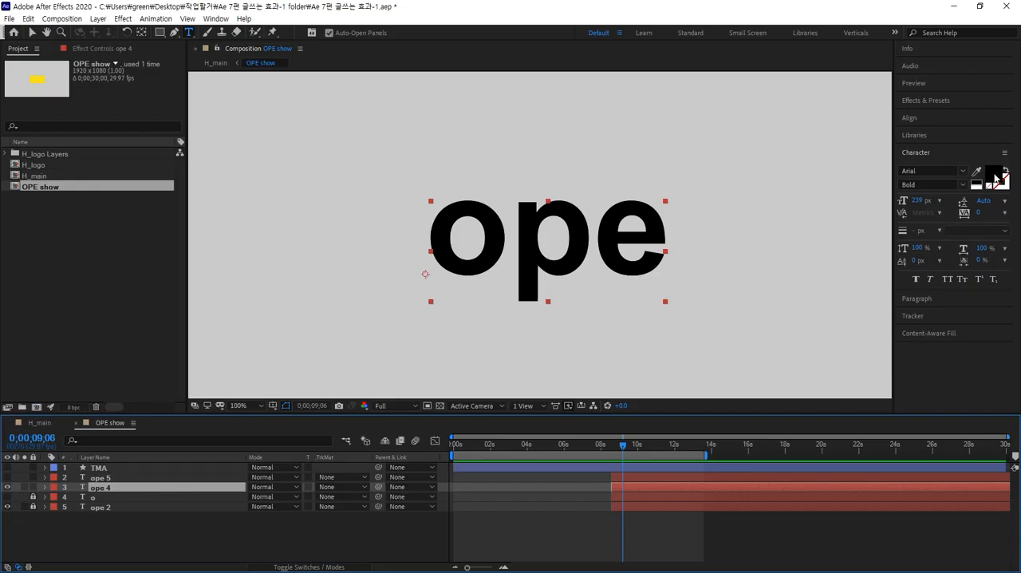
# Set the fill color of the ope 4 text layer to green 2DA216.
pyautogui.click(994, 176)
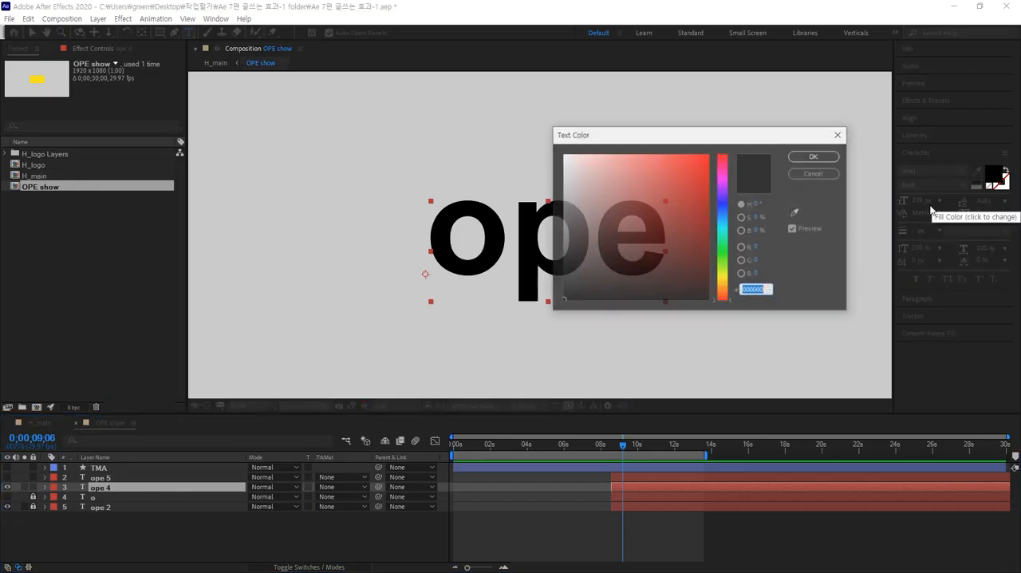
pyautogui.click(727, 259)
pyautogui.click(689, 208)
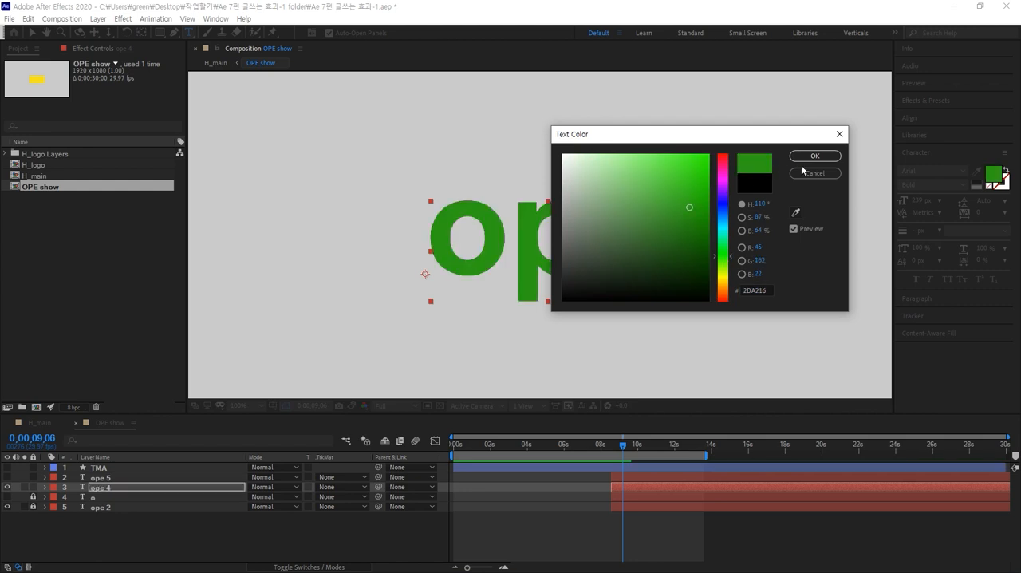
pyautogui.click(814, 155)
# Reduce the green ope 4 text to the letter "p" and place it exactly over the black p of ope 2.
pyautogui.moveTo(597, 240); pyautogui.dragTo(744, 240)
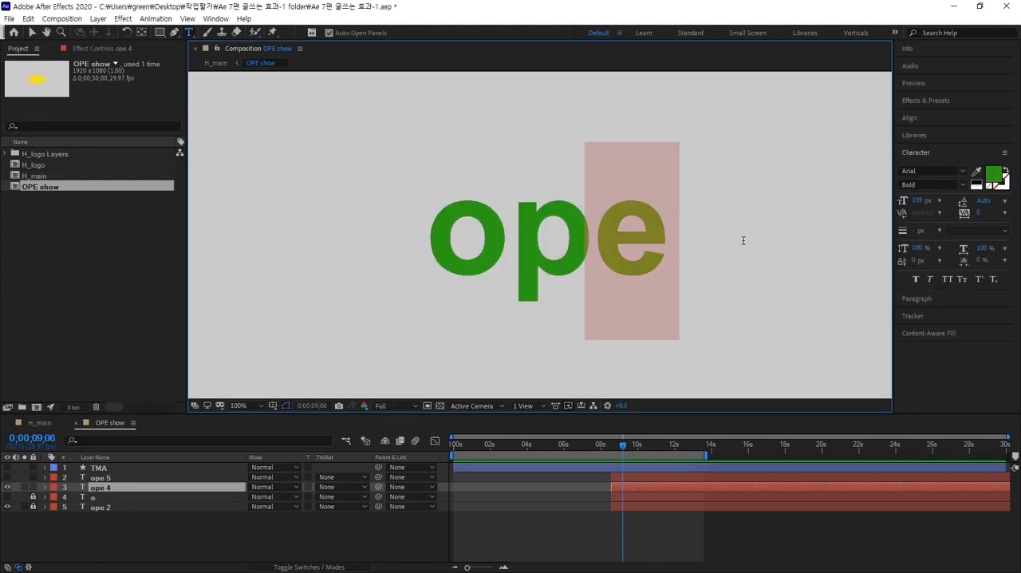
pyautogui.press('BackSpace')
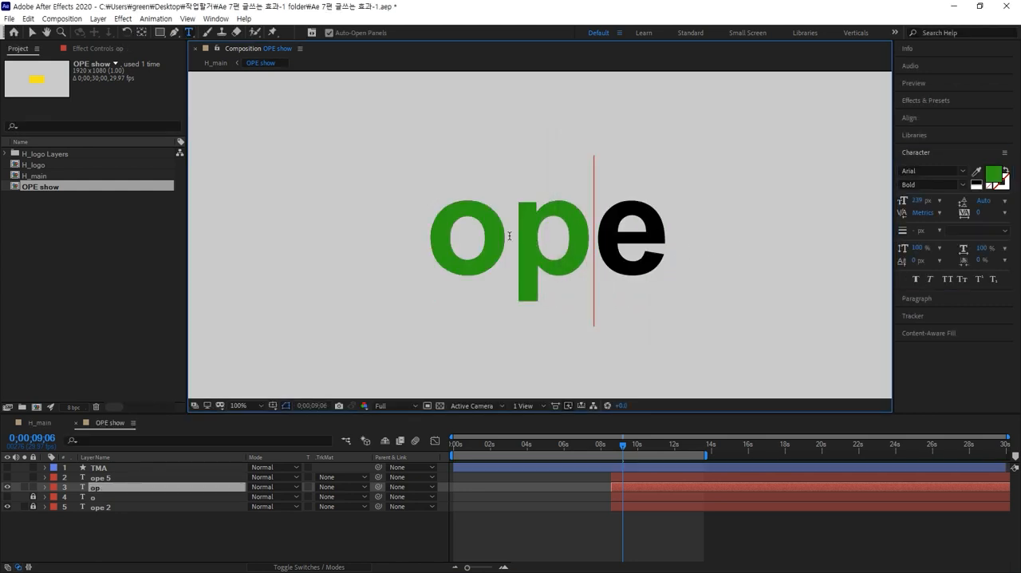
pyautogui.moveTo(509, 236); pyautogui.dragTo(399, 239)
pyautogui.press('BackSpace')
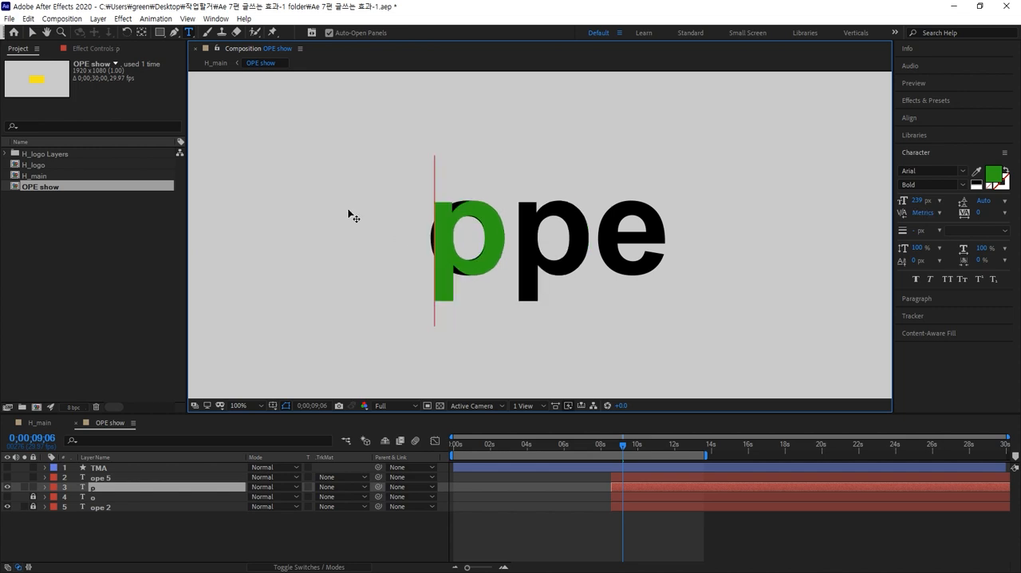
pyautogui.click(32, 33)
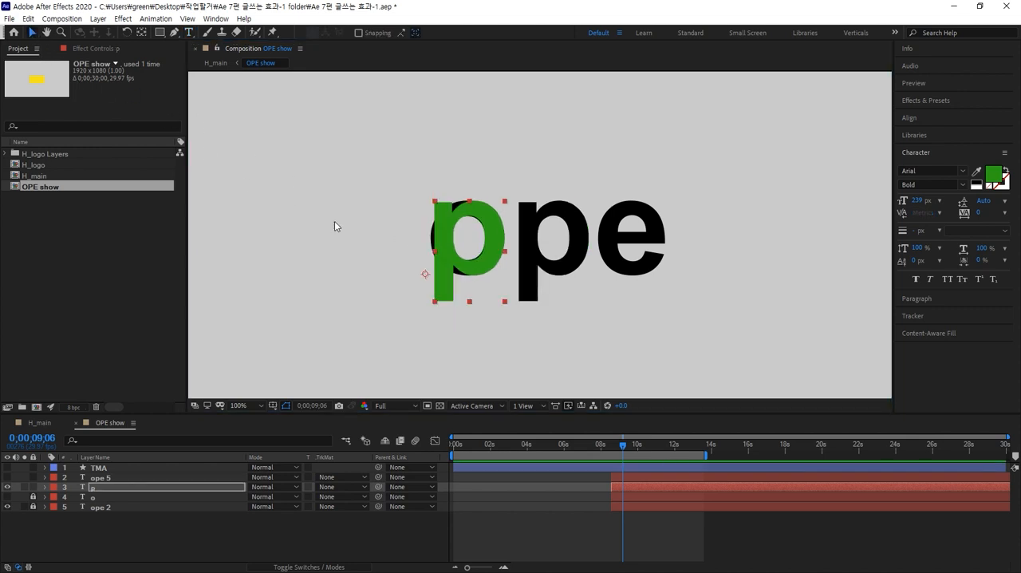
pyautogui.moveTo(470, 267); pyautogui.dragTo(554, 268)
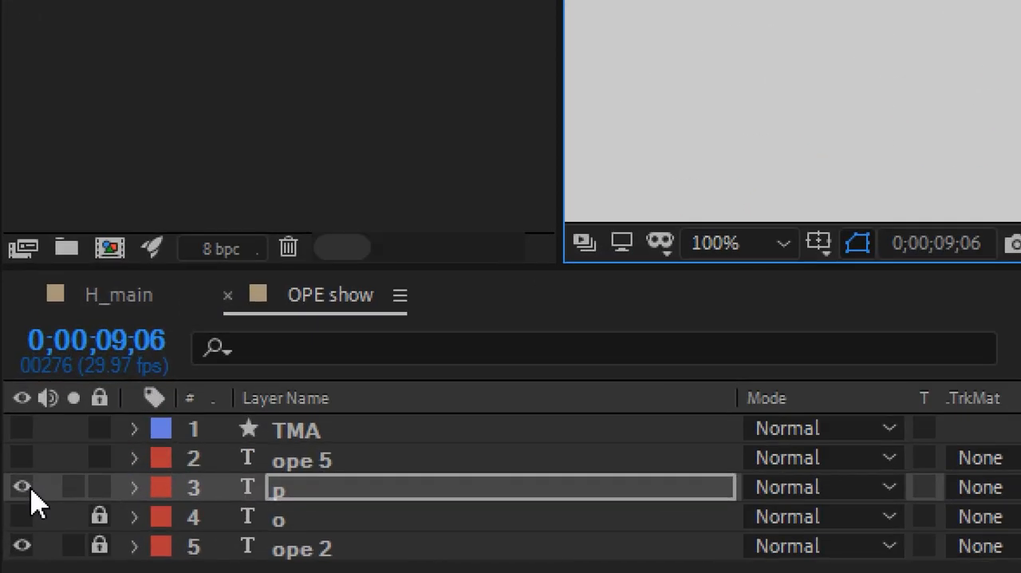
# Hide and lock the p layer, and make the ope 5 layer visible and selected.
pyautogui.click(29, 488)
pyautogui.click(29, 462)
pyautogui.click(310, 466)
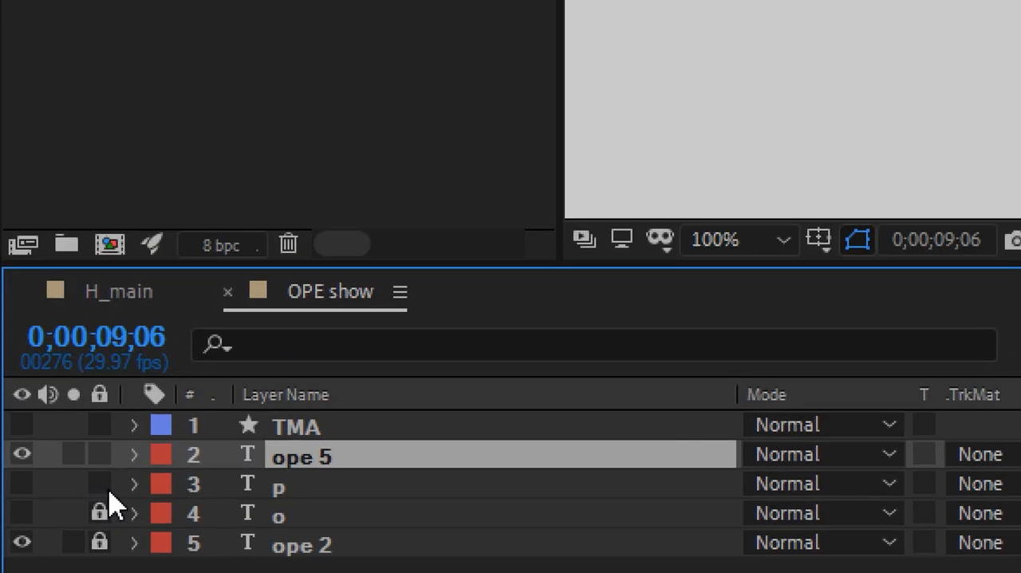
pyautogui.click(34, 487)
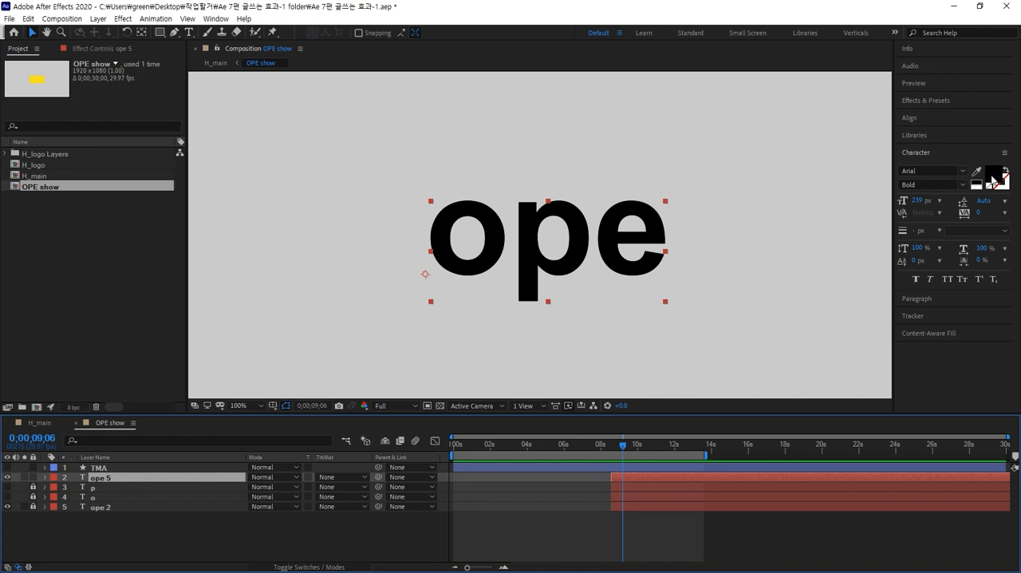
# Set the fill color of the ope 5 text layer to a bright blue.
pyautogui.click(993, 177)
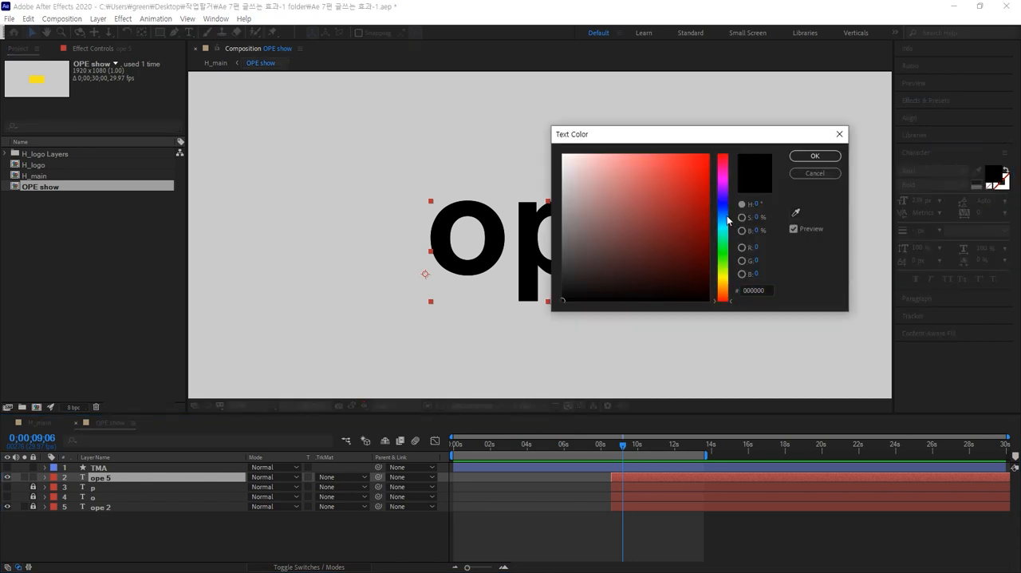
pyautogui.click(722, 215)
pyautogui.click(691, 163)
pyautogui.click(815, 155)
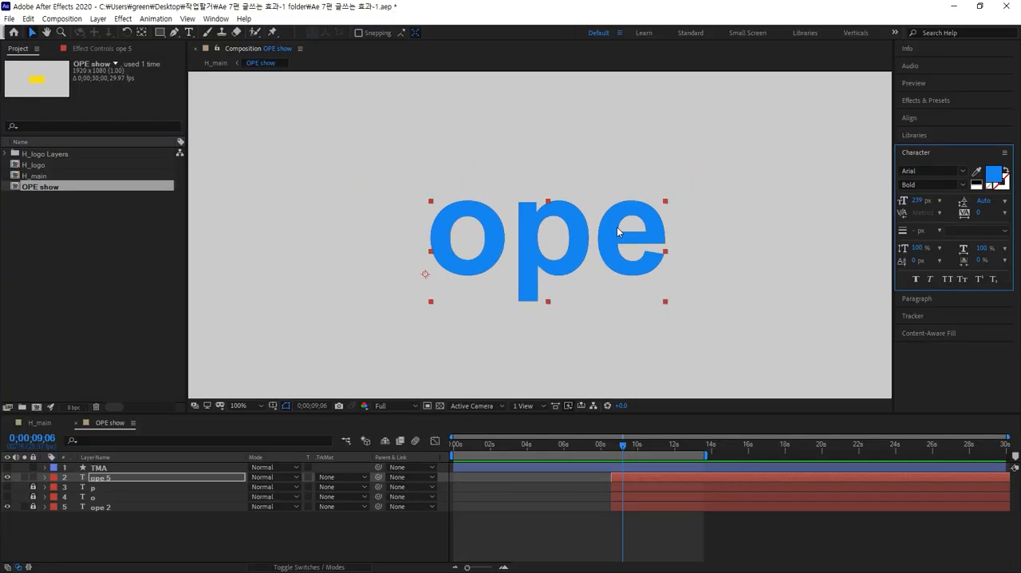
# Reduce the blue ope 5 text to the letter "e" and place it exactly over the black e of ope 2.
pyautogui.doubleClick(608, 230)
pyautogui.click(608, 226)
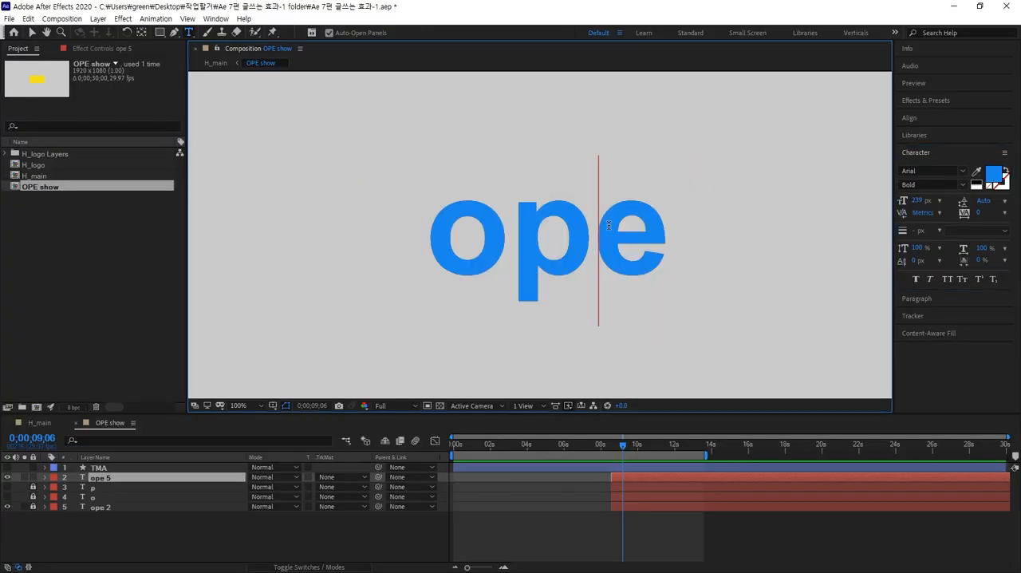
pyautogui.moveTo(603, 227); pyautogui.dragTo(379, 213)
pyautogui.press('BackSpace')
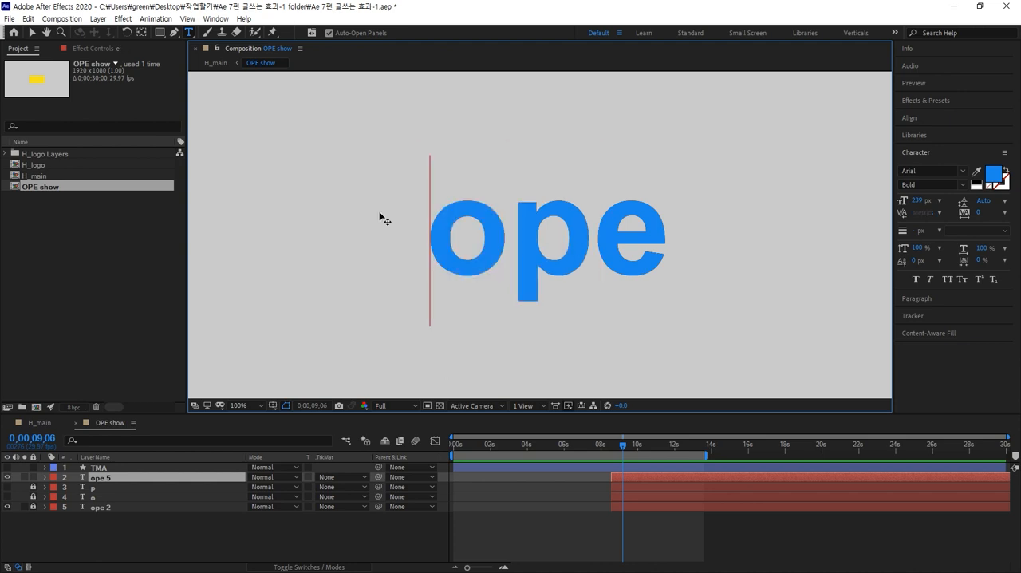
pyautogui.click(32, 32)
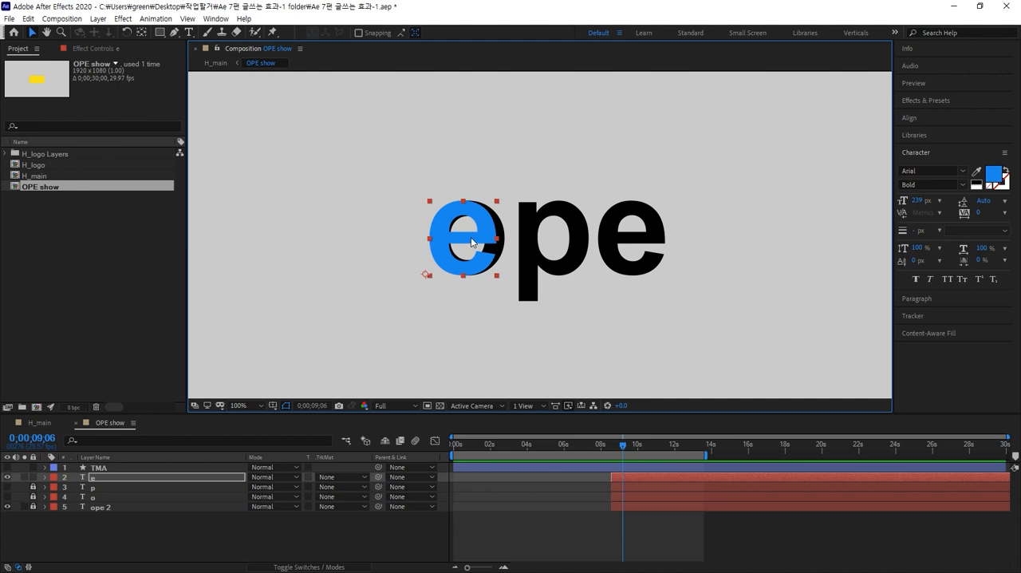
pyautogui.moveTo(471, 237); pyautogui.dragTo(639, 249)
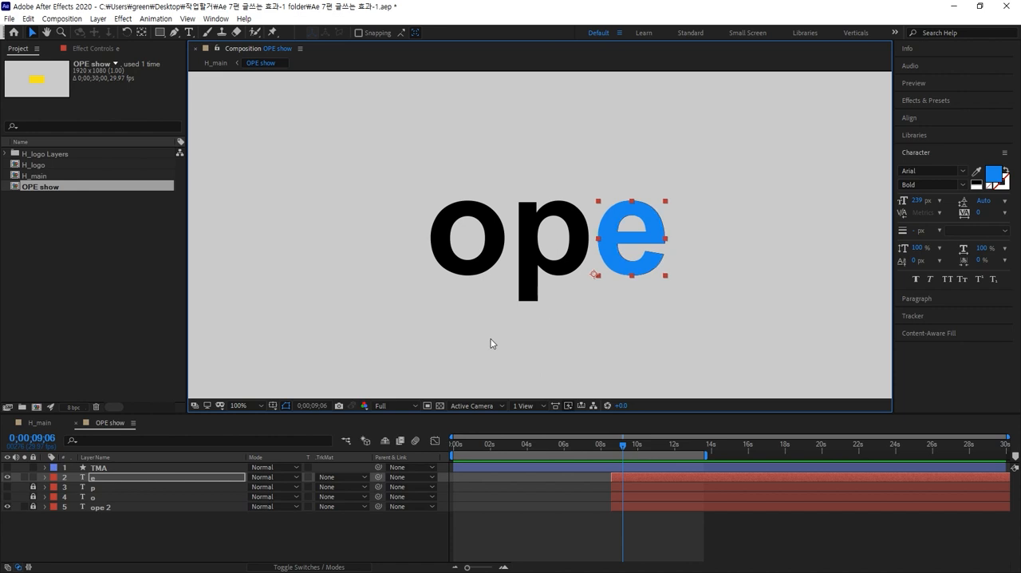
pyautogui.click(123, 546)
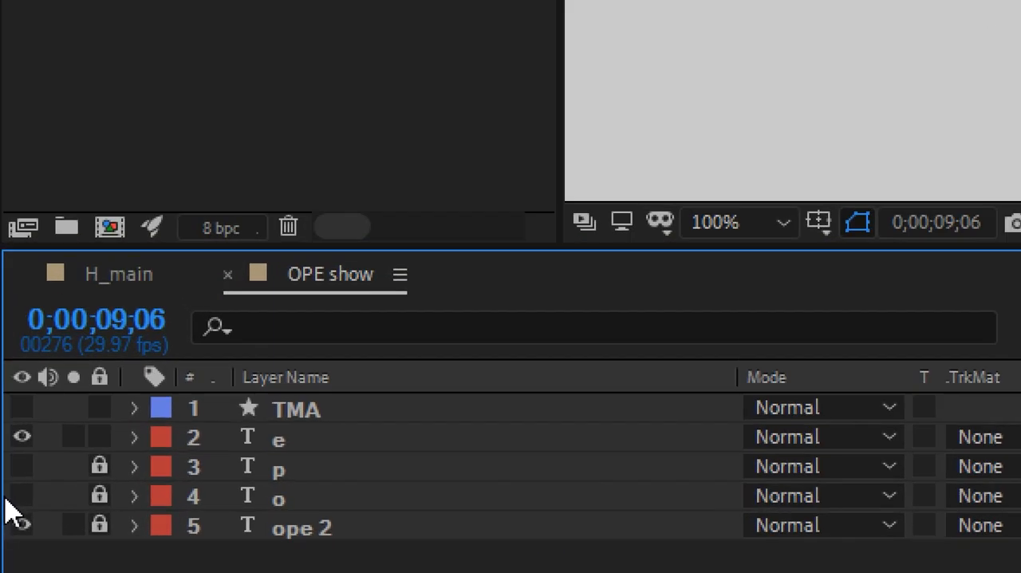
# Make the p and o layers visible again alongside the e layer.
pyautogui.click(22, 466)
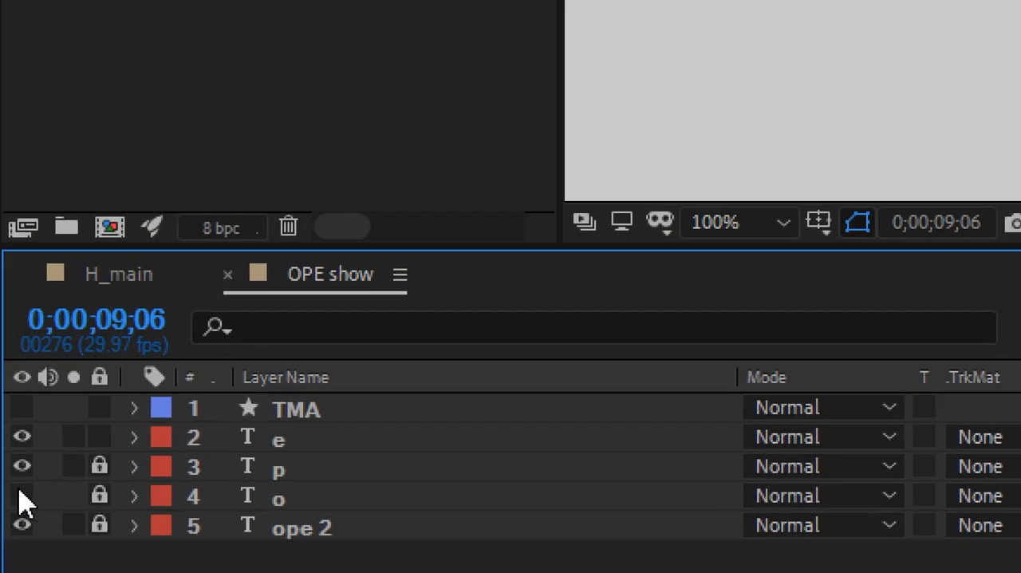
pyautogui.click(19, 496)
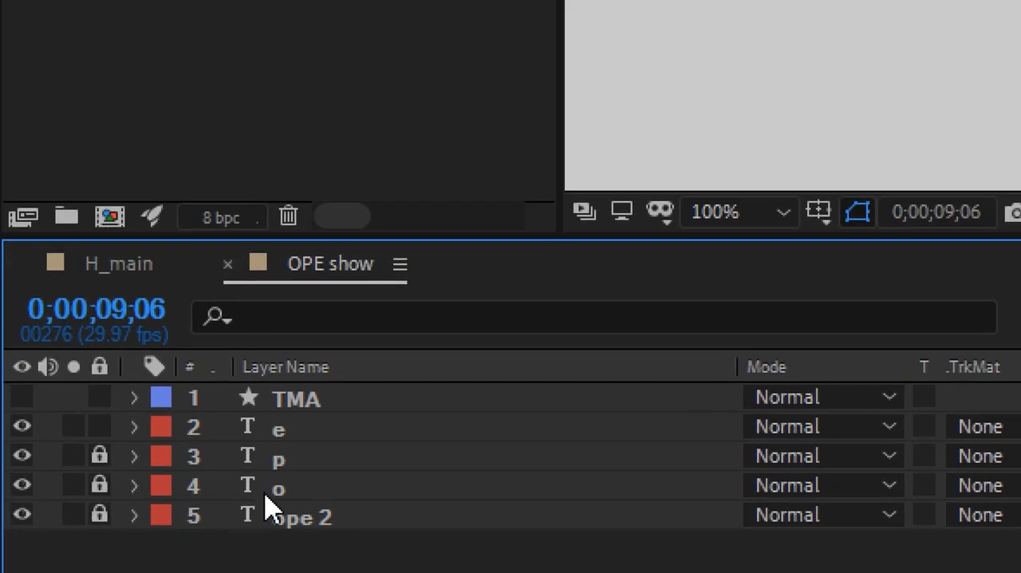
pyautogui.click(266, 500)
pyautogui.click(300, 458)
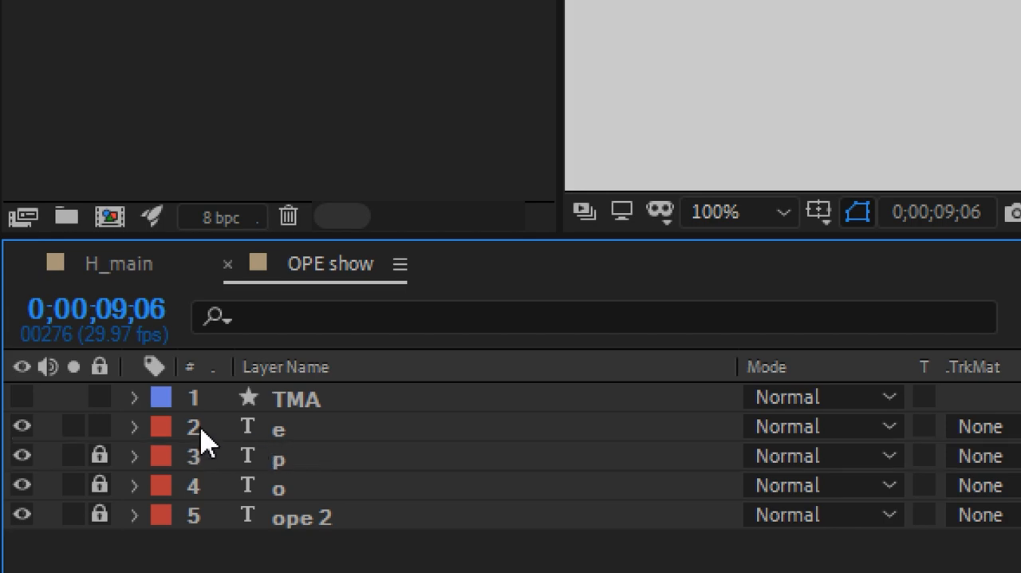
# Check how the TMA rectangle covers the letters, leaving that layer selected and hidden.
pyautogui.click(22, 397)
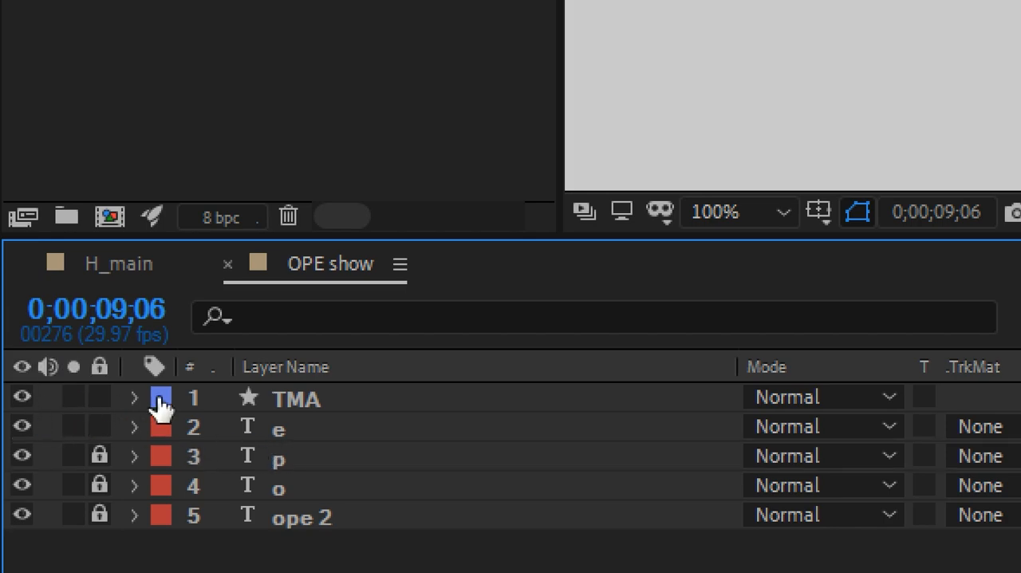
pyautogui.click(277, 406)
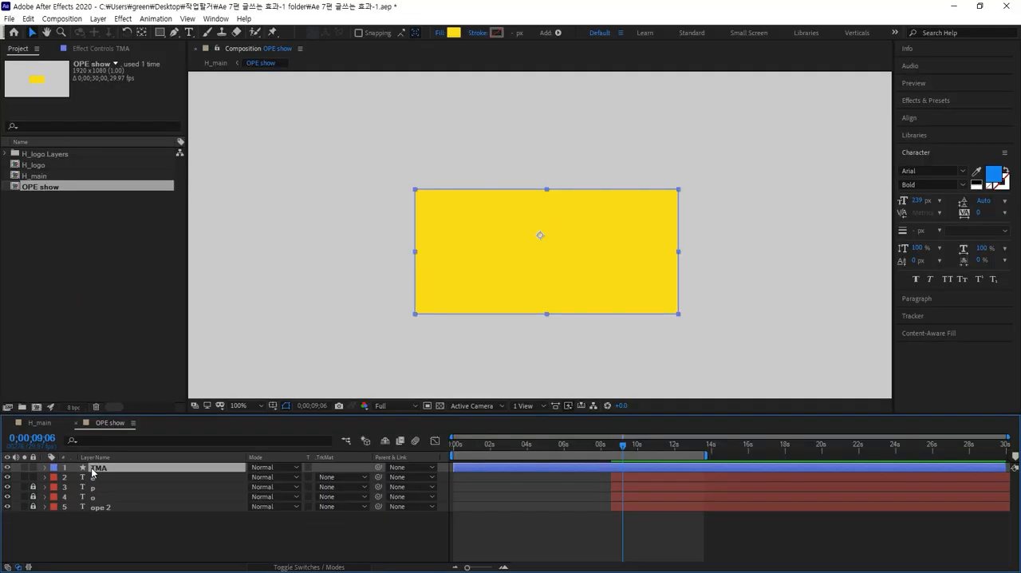
pyautogui.click(8, 469)
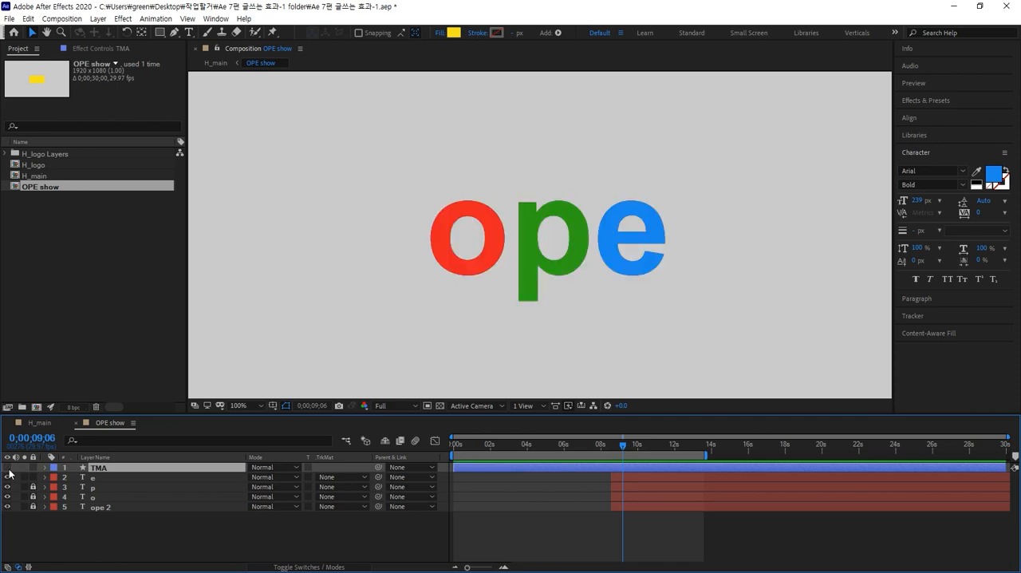
# Hide the e, p and o layers and lock them together with the TMA layer.
pyautogui.click(131, 524)
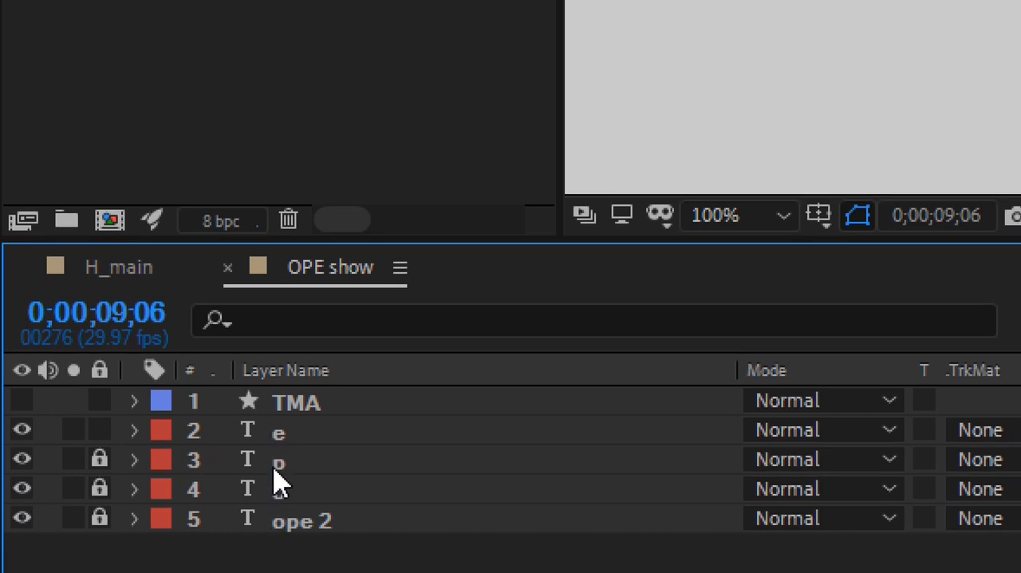
pyautogui.click(289, 416)
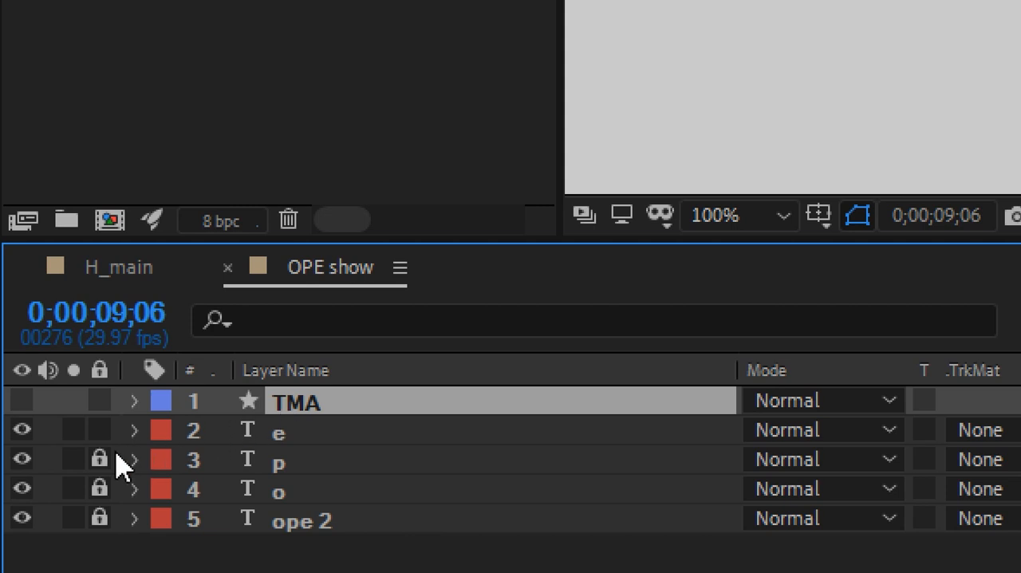
pyautogui.click(20, 435)
pyautogui.click(20, 457)
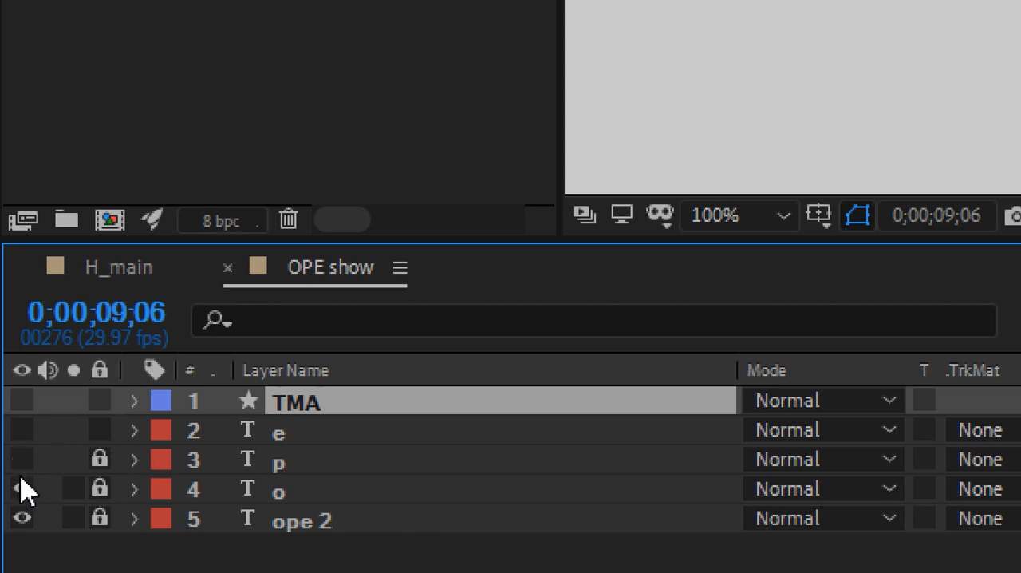
pyautogui.click(20, 488)
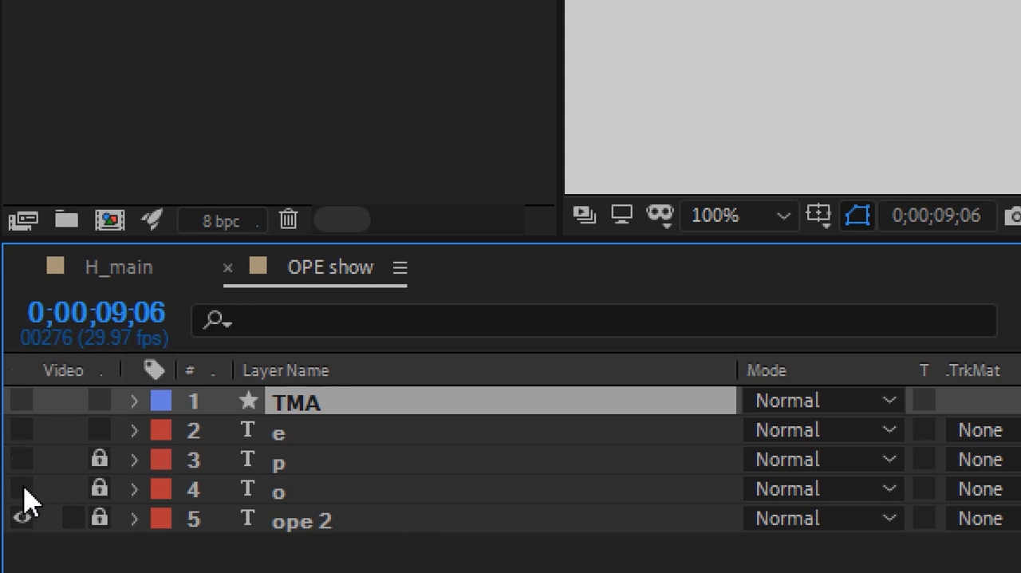
pyautogui.click(99, 430)
pyautogui.click(99, 401)
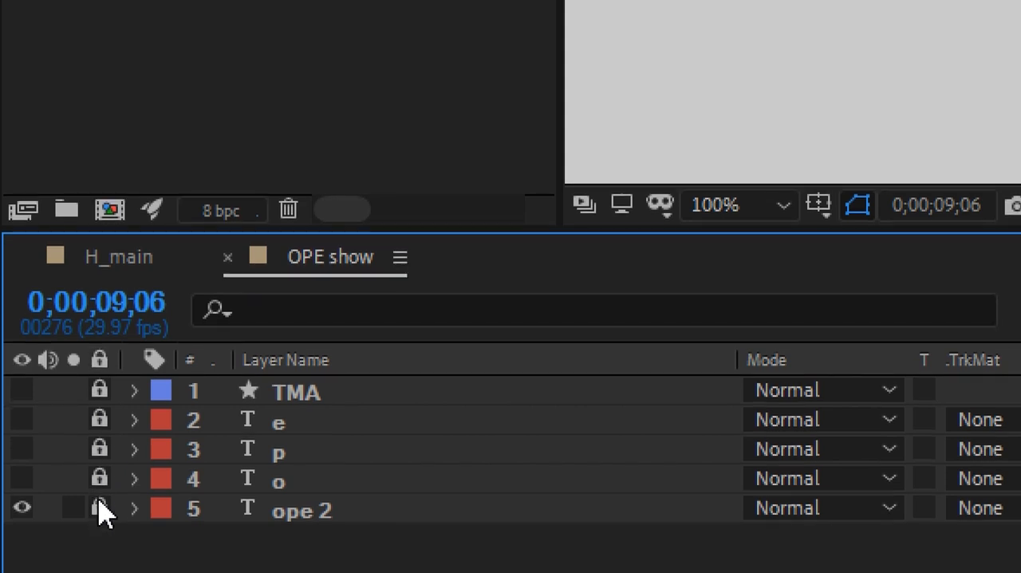
# Unlock all the layers and make TMA, e, p and o visible.
pyautogui.click(99, 517)
pyautogui.moveTo(107, 423); pyautogui.dragTo(107, 483)
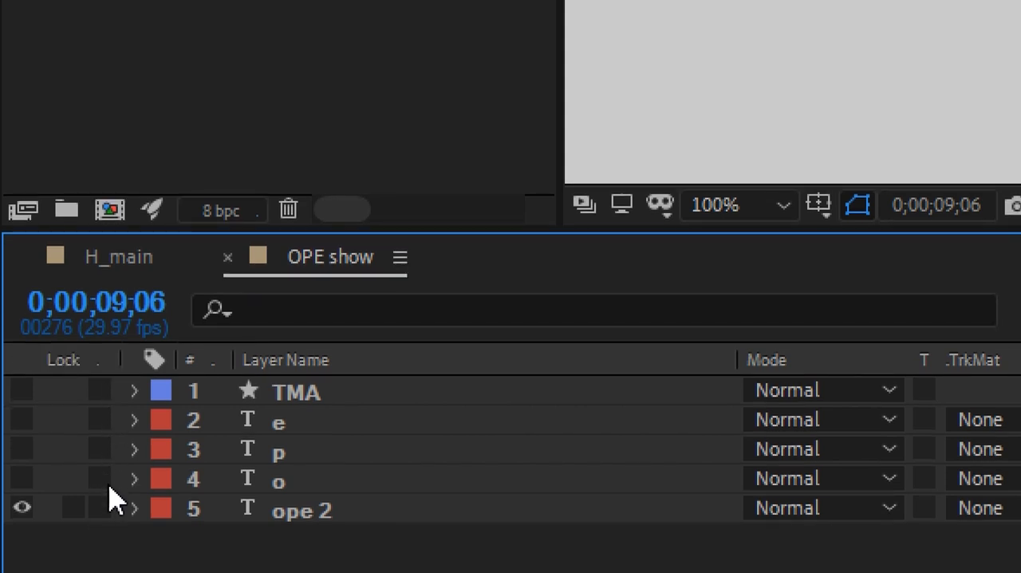
pyautogui.click(21, 391)
pyautogui.moveTo(22, 398); pyautogui.dragTo(24, 490)
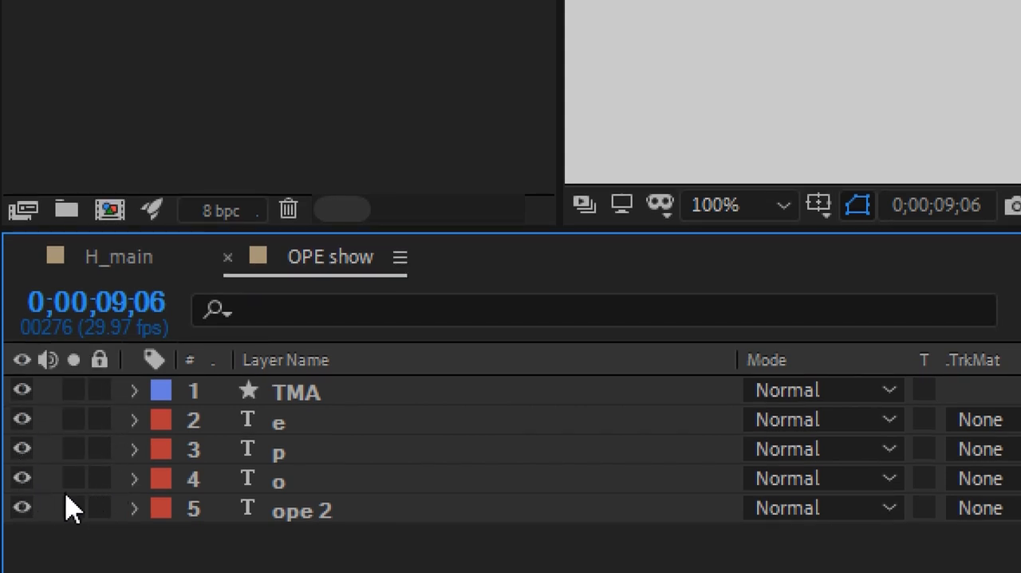
# Solo the ope 2 layer and select its black text.
pyautogui.click(73, 508)
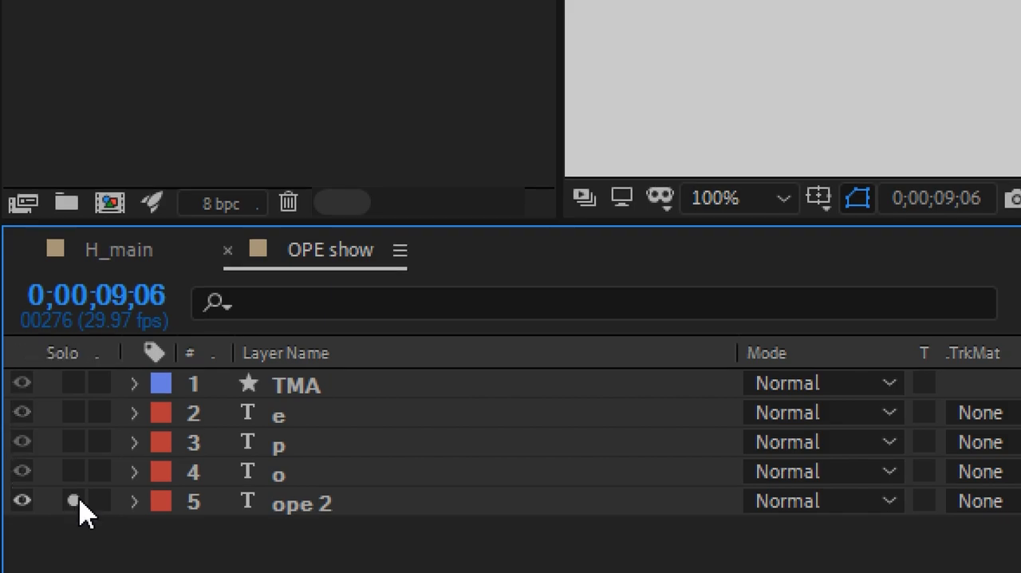
pyautogui.click(268, 505)
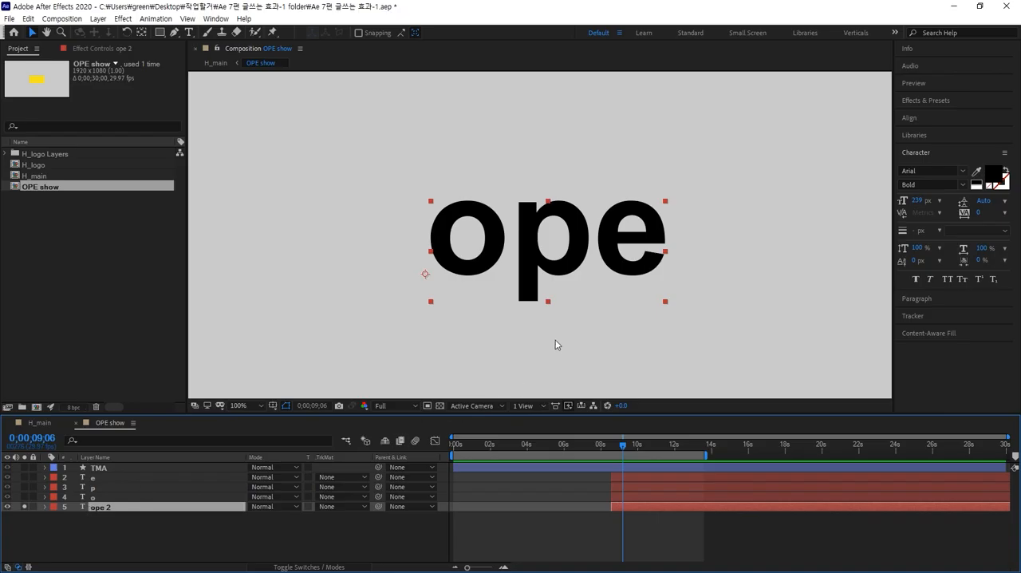
pyautogui.click(554, 264)
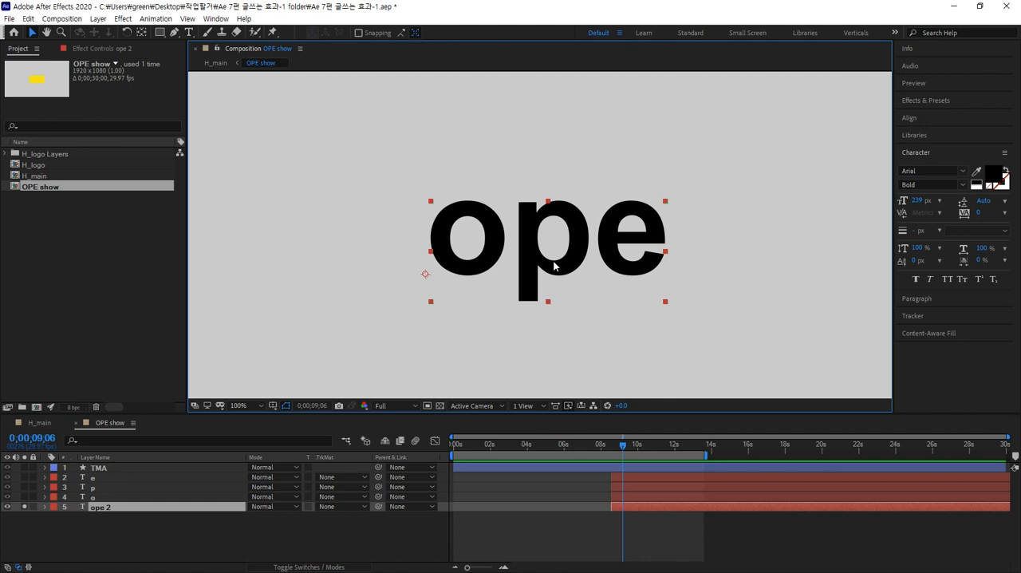
# Draw a rectangular mask on the ope 2 layer that encloses all three letters with a small margin.
pyautogui.click(159, 33)
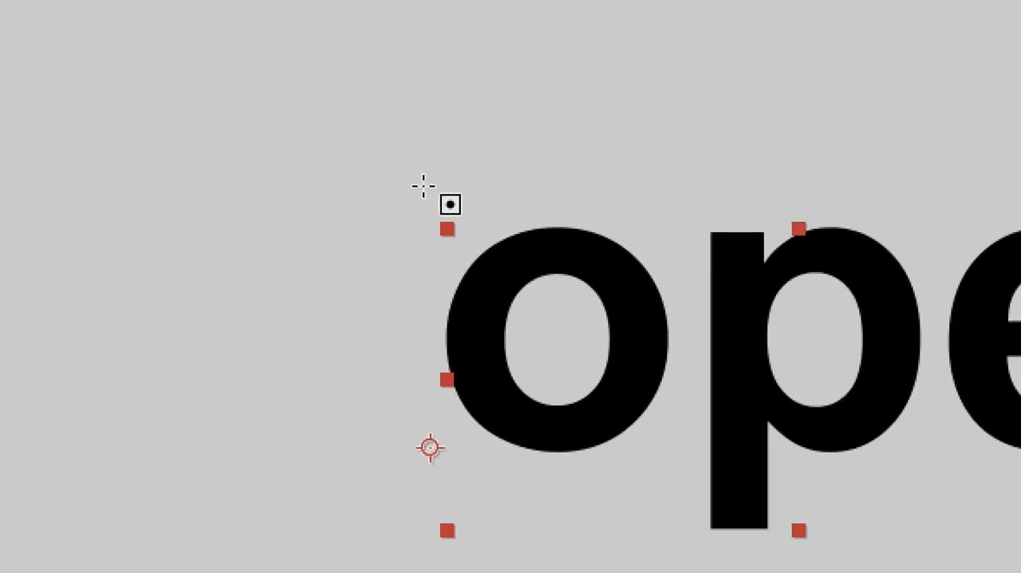
pyautogui.moveTo(424, 186); pyautogui.dragTo(690, 530)
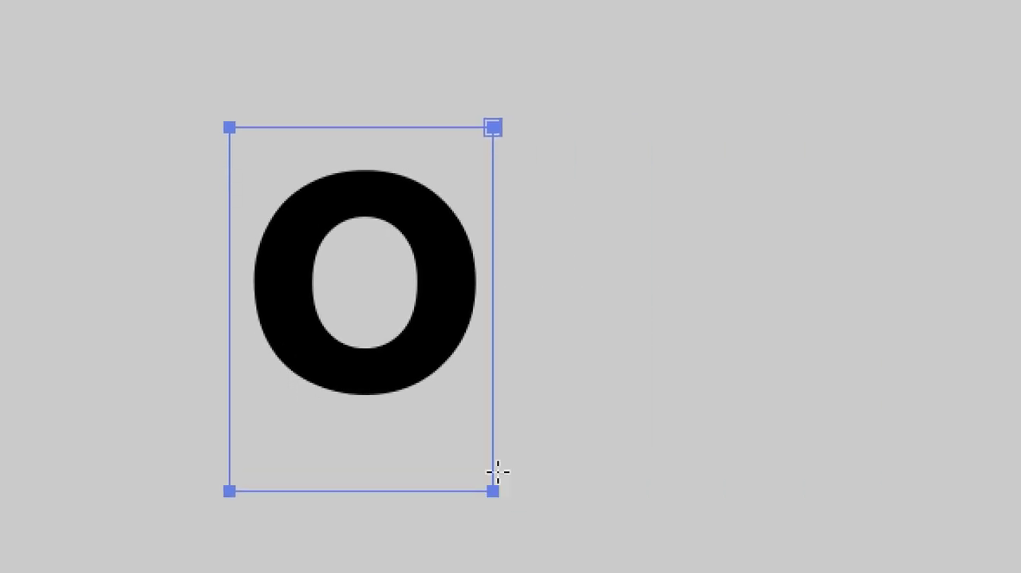
pyautogui.moveTo(498, 472); pyautogui.dragTo(824, 490)
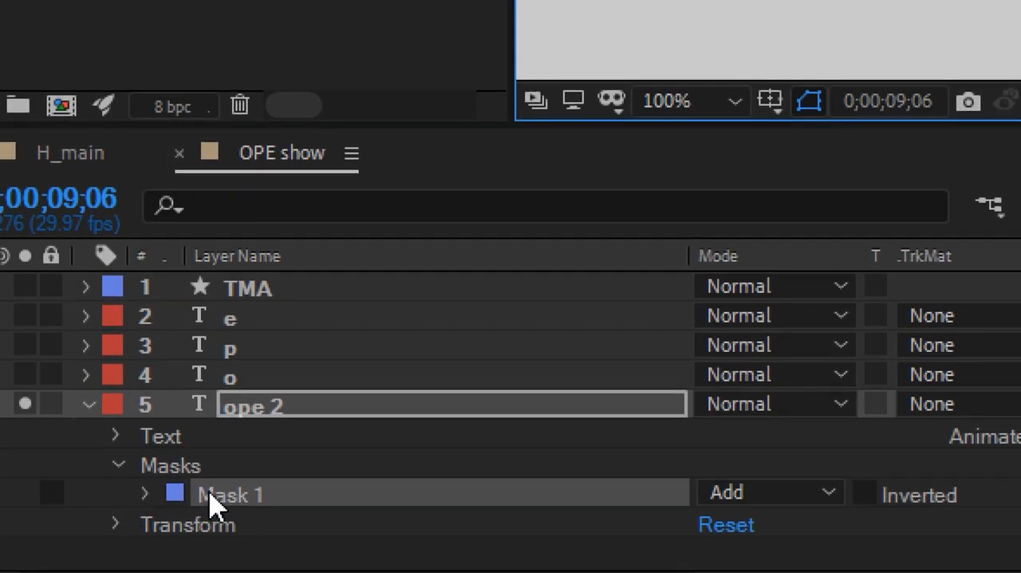
pyautogui.click(87, 535)
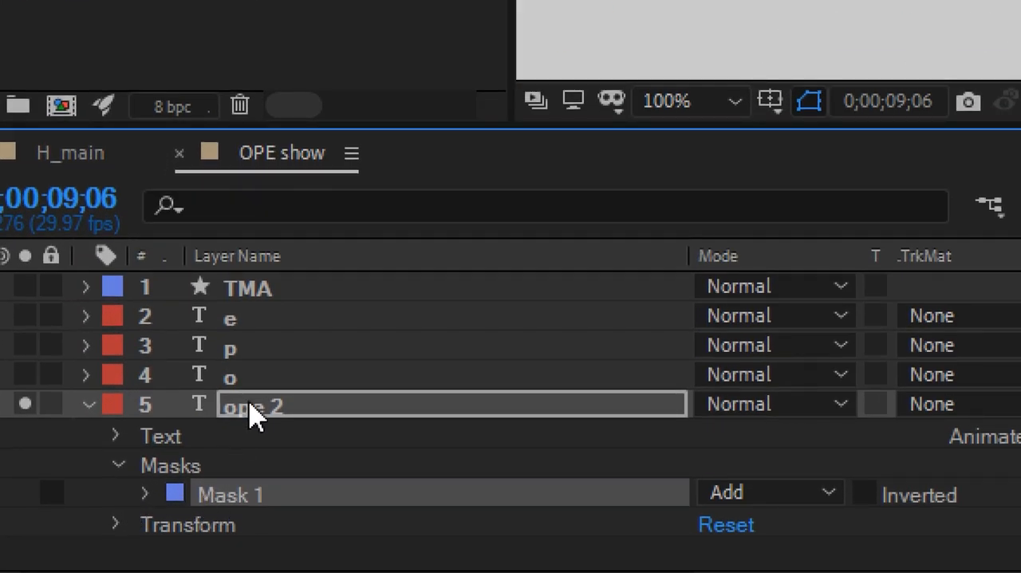
pyautogui.click(251, 413)
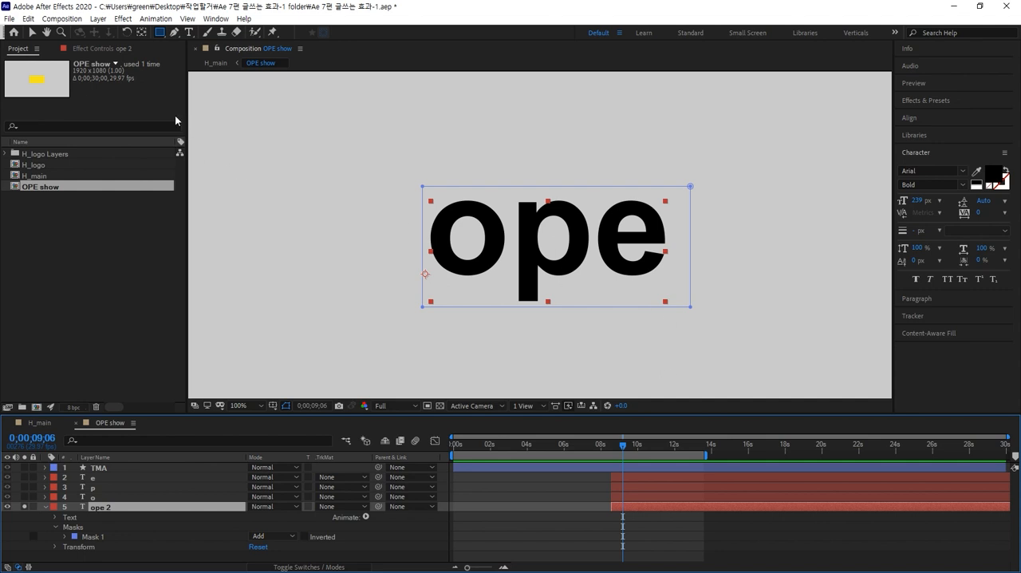
pyautogui.click(32, 32)
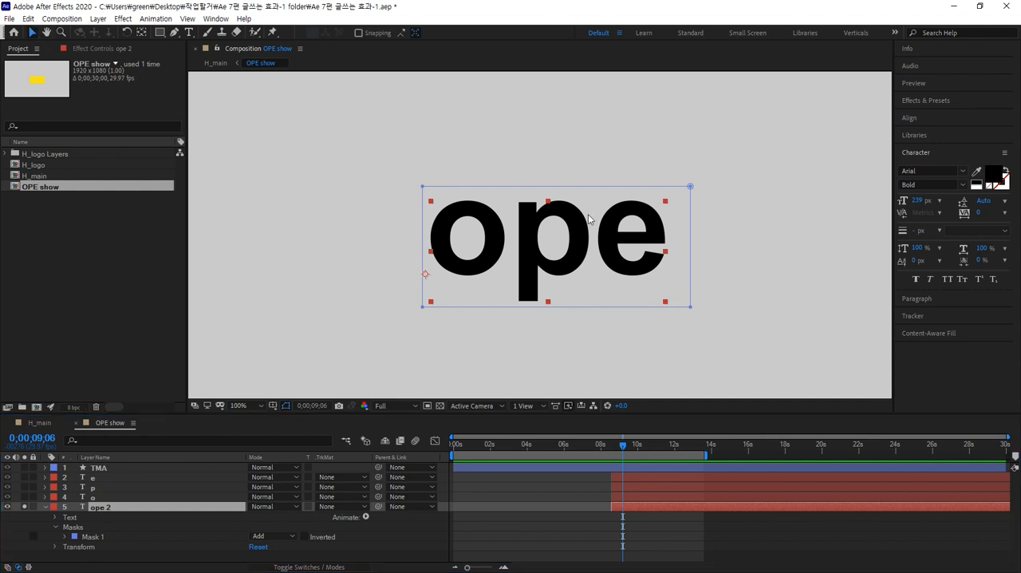
pyautogui.doubleClick(674, 229)
pyautogui.click(661, 210)
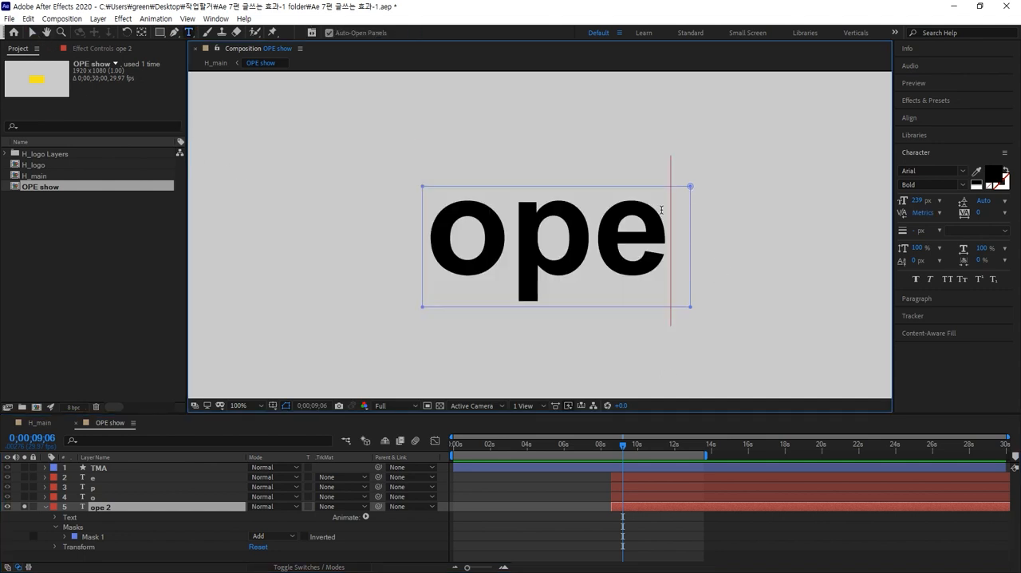
pyautogui.click(126, 511)
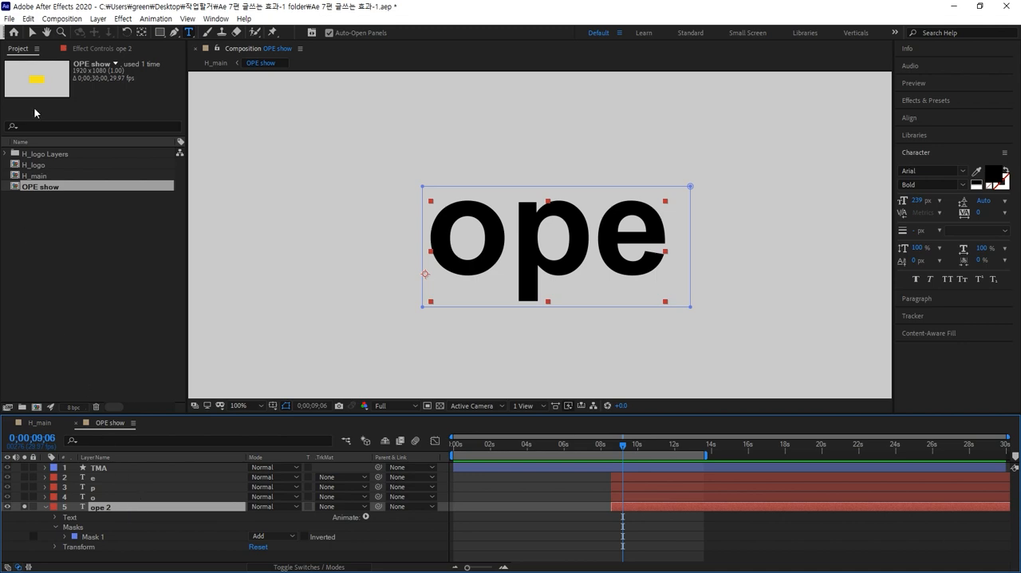
pyautogui.click(32, 33)
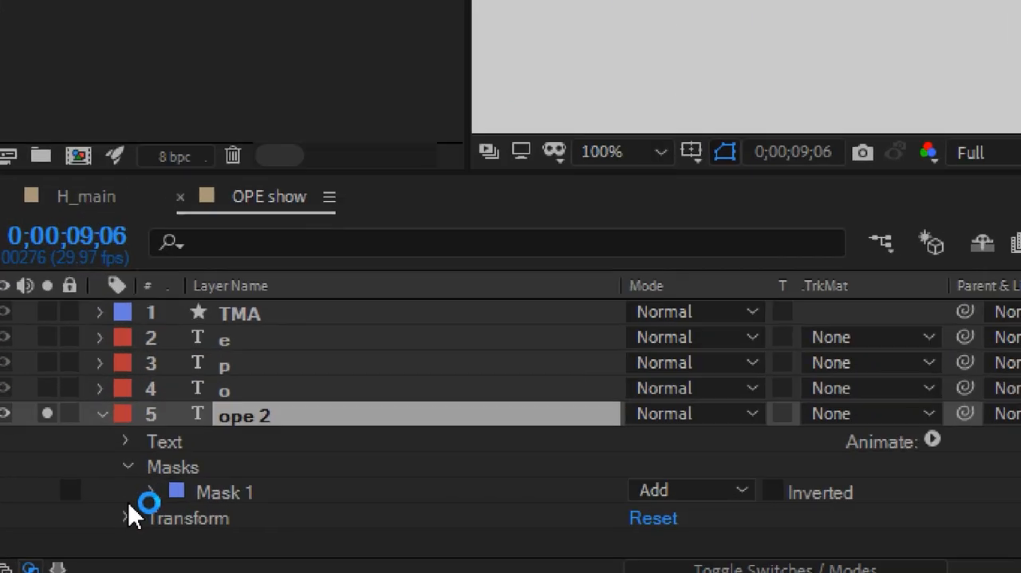
pyautogui.click(211, 496)
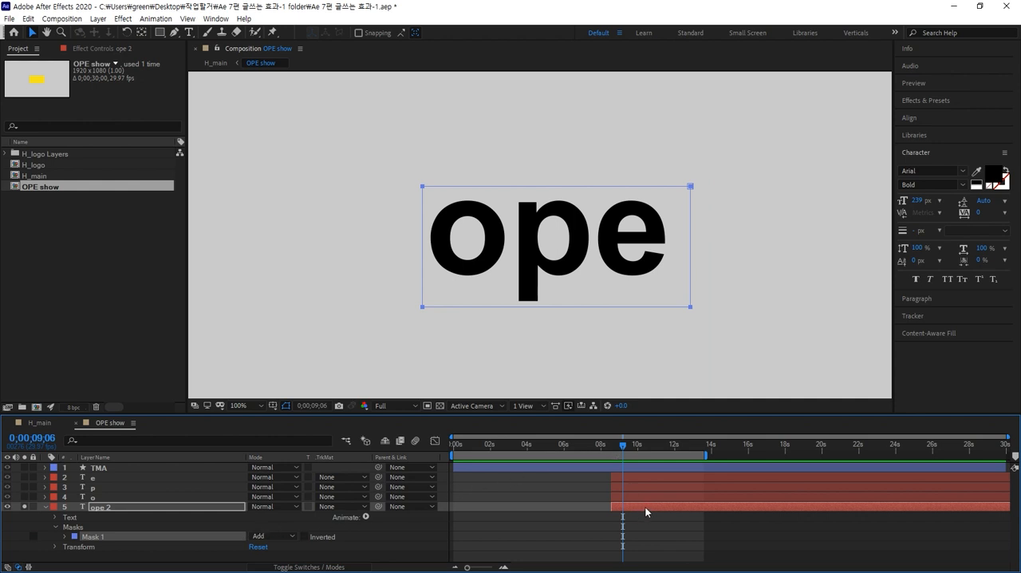
# Try animating masked ope 2 upward, with a Position keyframe at 0;00;11;05 and another at 0;00;08;17 with Y at 805.1, and preview the motion.
pyautogui.moveTo(623, 447); pyautogui.dragTo(659, 447)
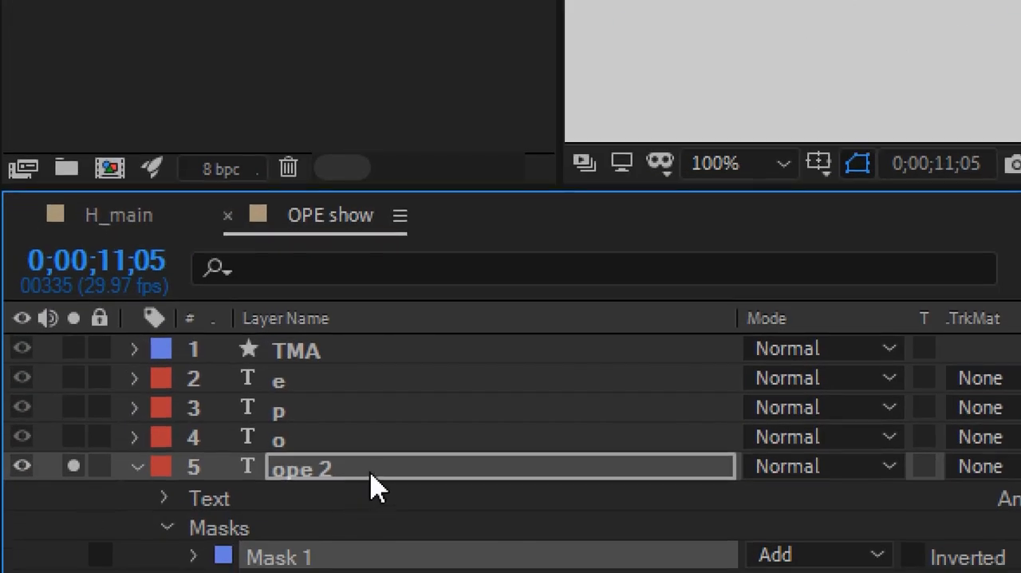
pyautogui.click(124, 509)
pyautogui.press('p')
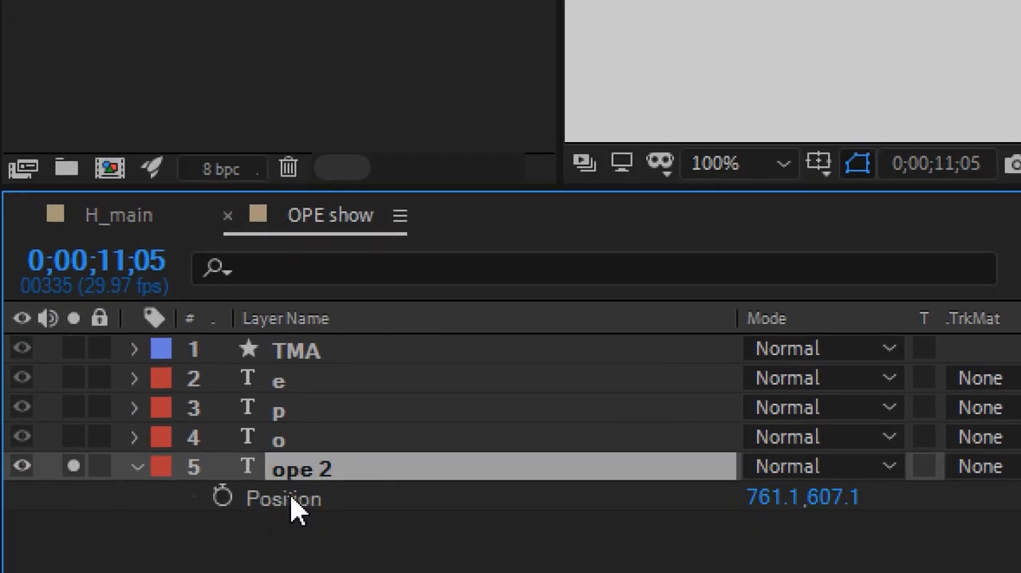
pyautogui.click(225, 499)
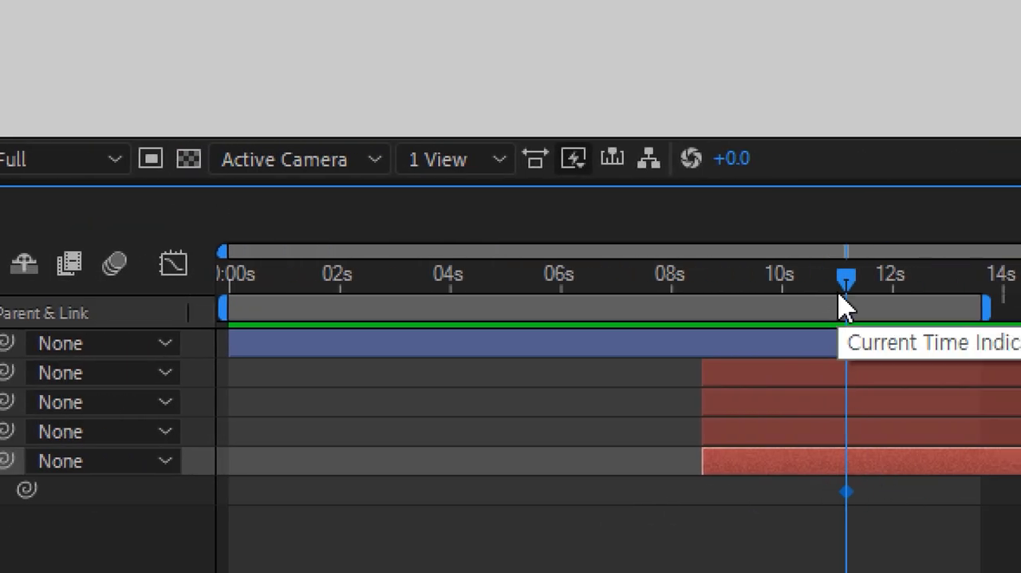
pyautogui.press('i')
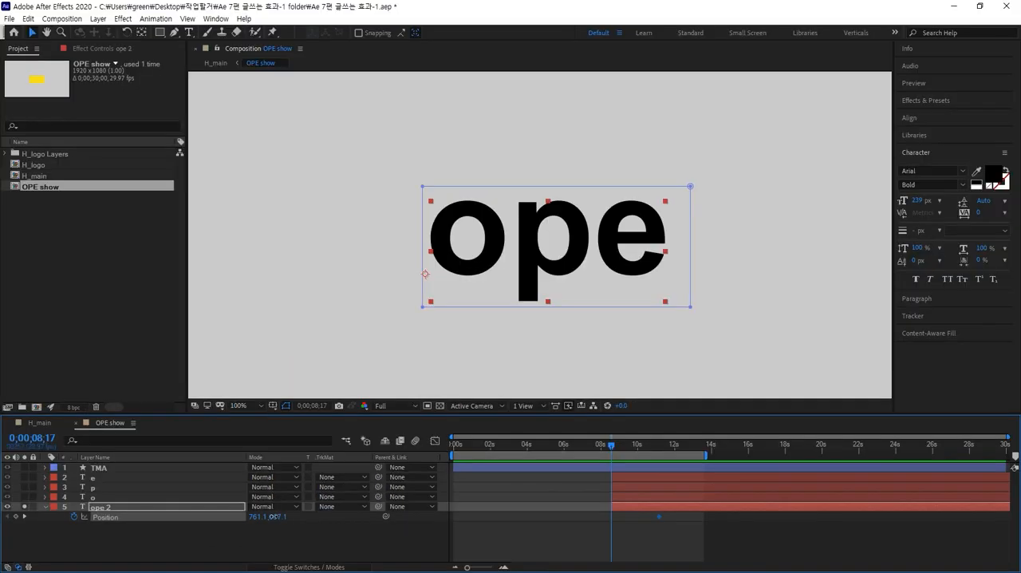
pyautogui.moveTo(276, 517); pyautogui.dragTo(389, 515)
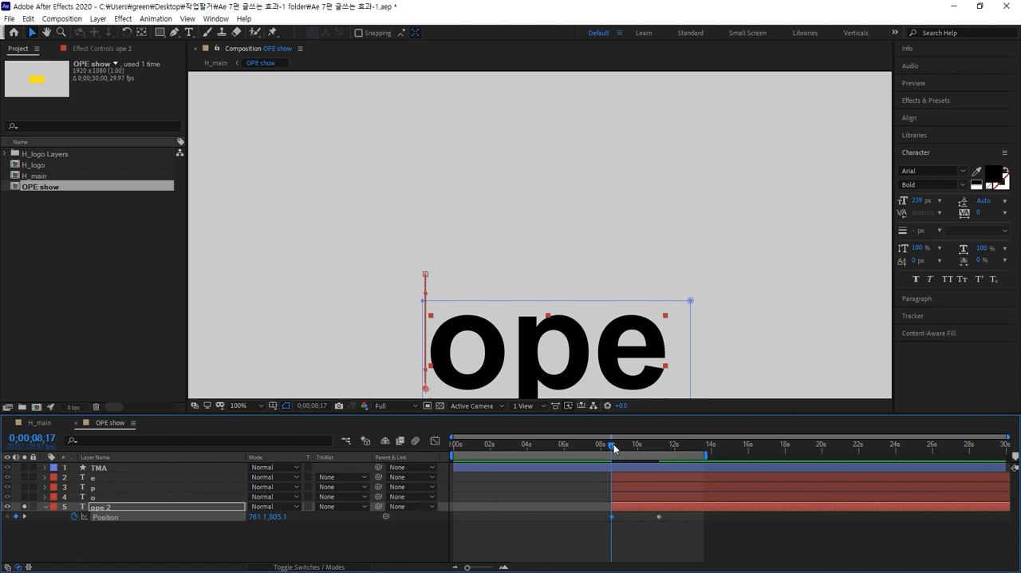
pyautogui.moveTo(613, 445); pyautogui.dragTo(672, 443)
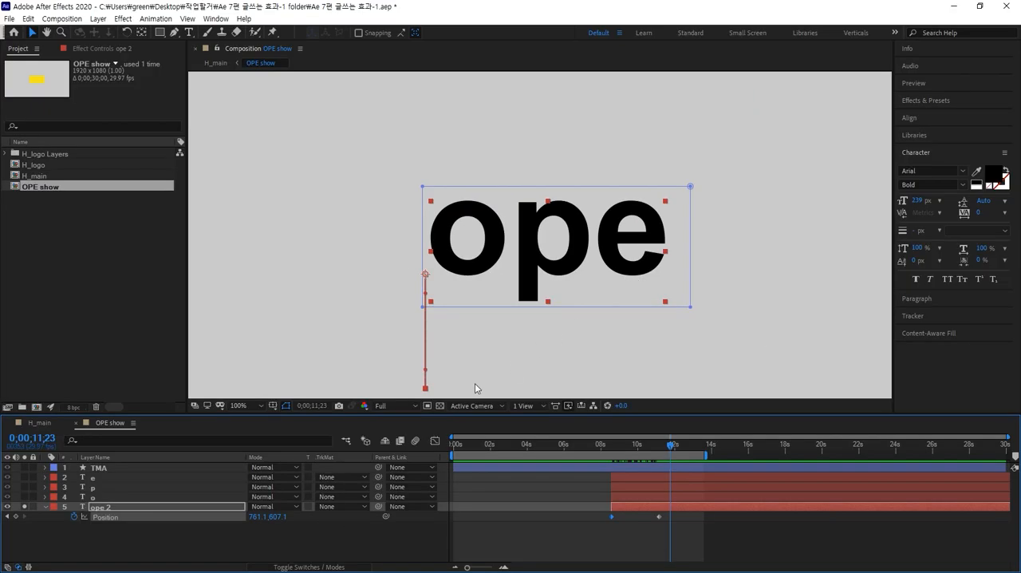
pyautogui.click(104, 508)
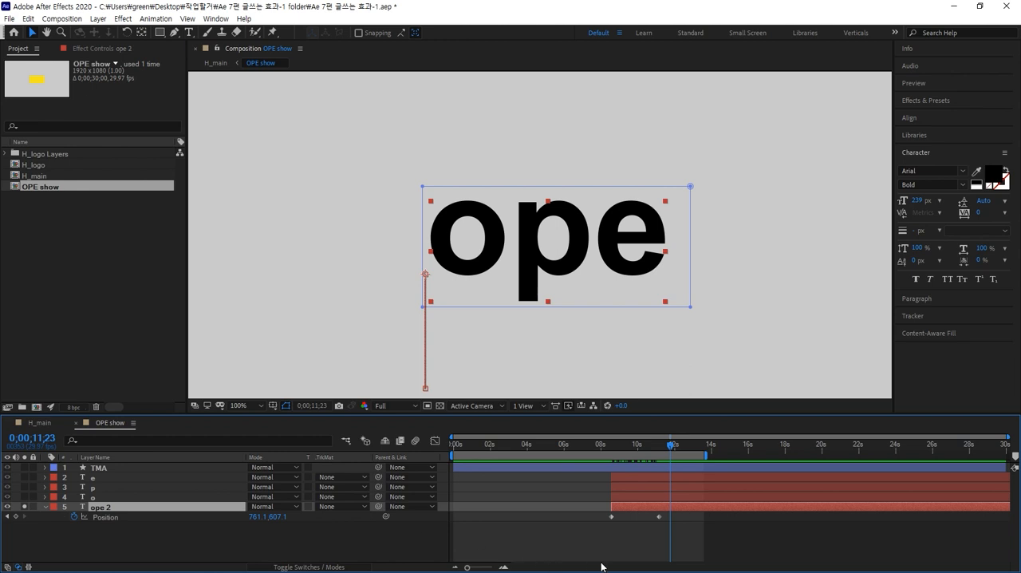
# Undo the Position keyframes on the ope 2 layer.
pyautogui.hotkey('ctrl', 'z')
pyautogui.hotkey('ctrl', 'z')
pyautogui.hotkey('ctrl', 'z')
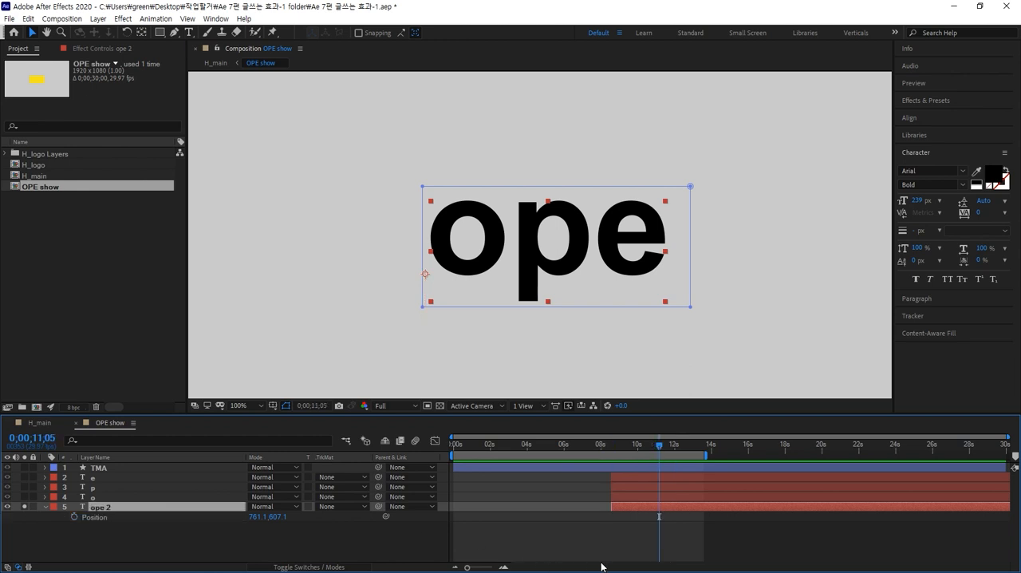
pyautogui.hotkey('ctrl', 'z')
# Move the TMA layer directly above ope 2, solo it too, and reselect ope 2.
pyautogui.click(196, 547)
pyautogui.click(112, 508)
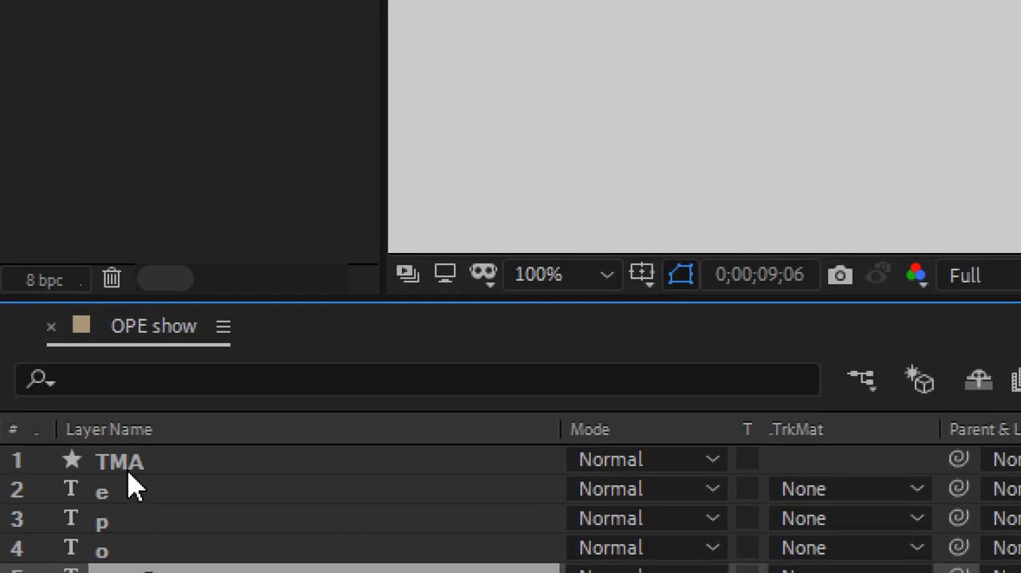
pyautogui.click(103, 468)
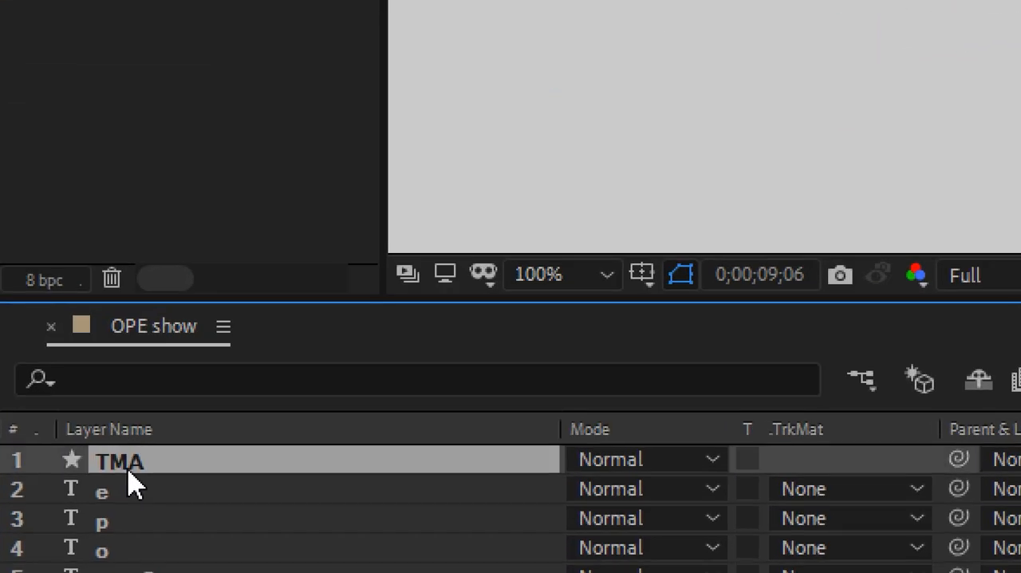
pyautogui.moveTo(323, 355); pyautogui.dragTo(309, 457)
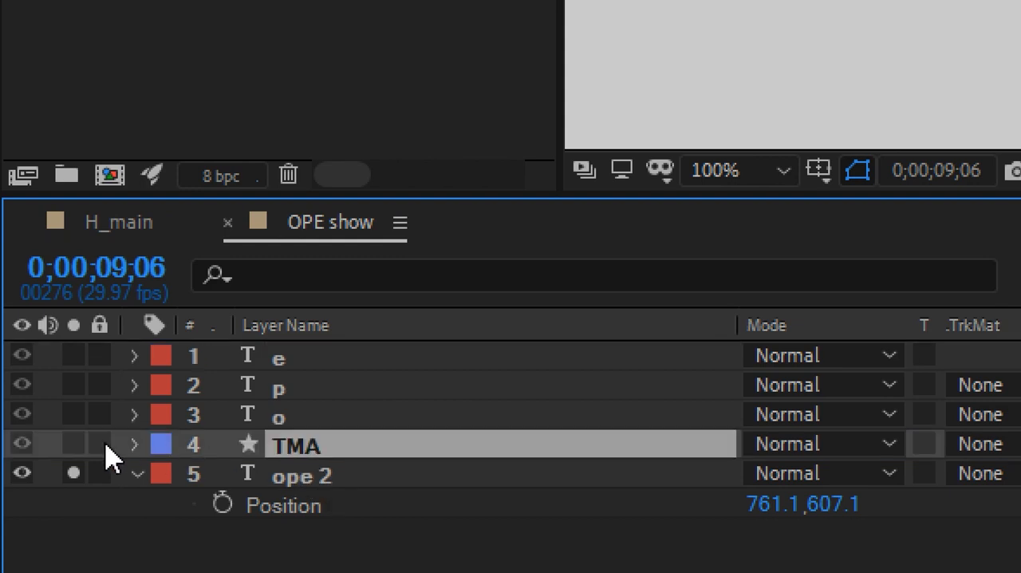
pyautogui.click(73, 443)
pyautogui.click(353, 477)
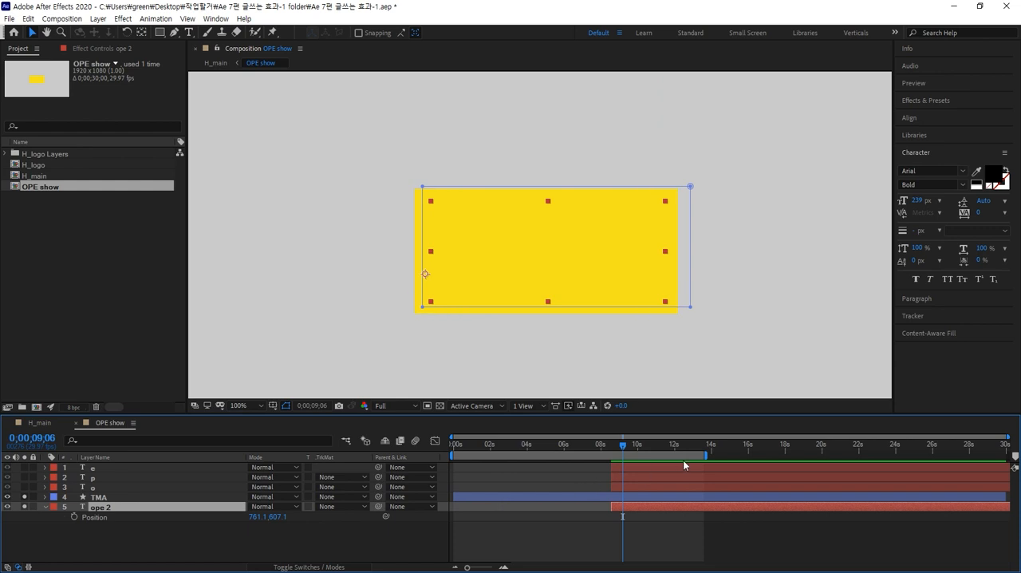
# Animate ope 2 rising, keyframing its current Position at 0;00;12;08 and a lower start with Y at 827.1 at 0;00;08;17.
pyautogui.moveTo(627, 447); pyautogui.dragTo(678, 449)
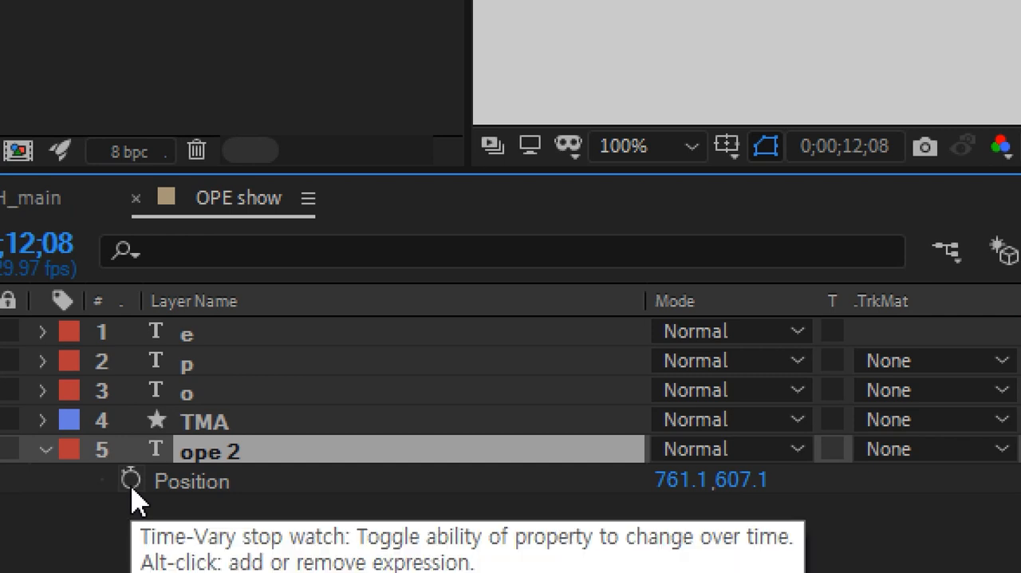
pyautogui.click(131, 488)
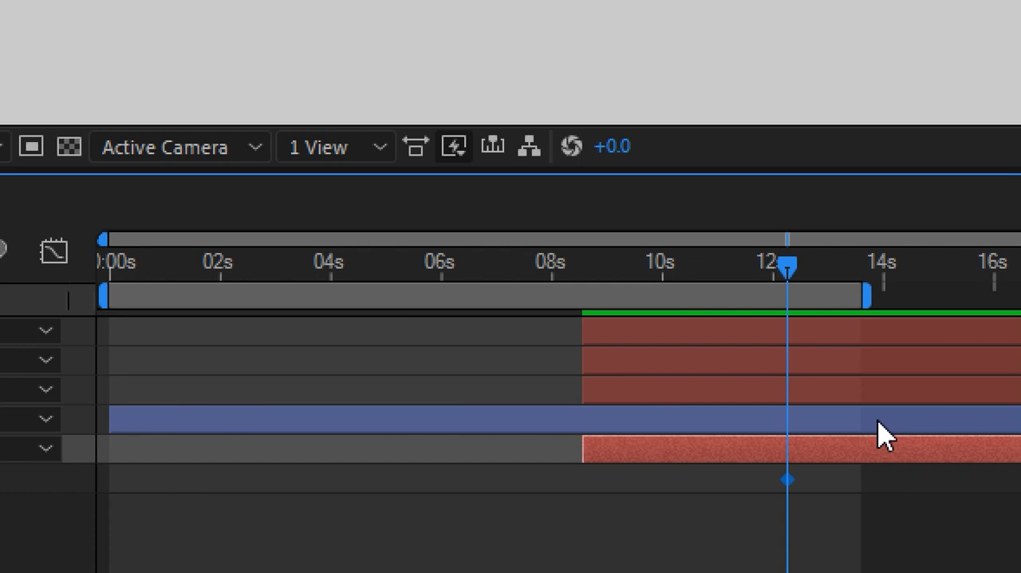
pyautogui.press('i')
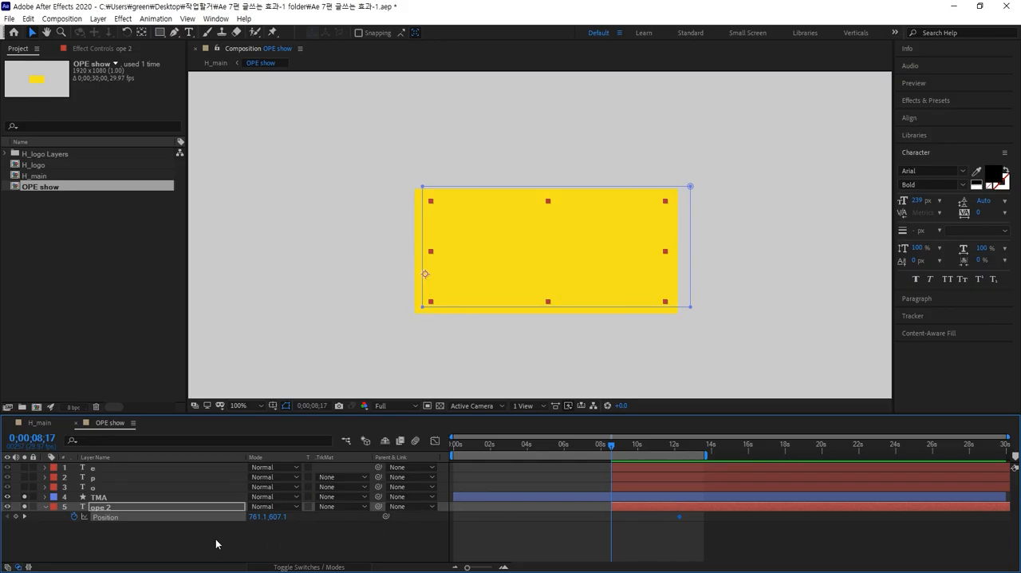
pyautogui.moveTo(277, 517); pyautogui.dragTo(412, 507)
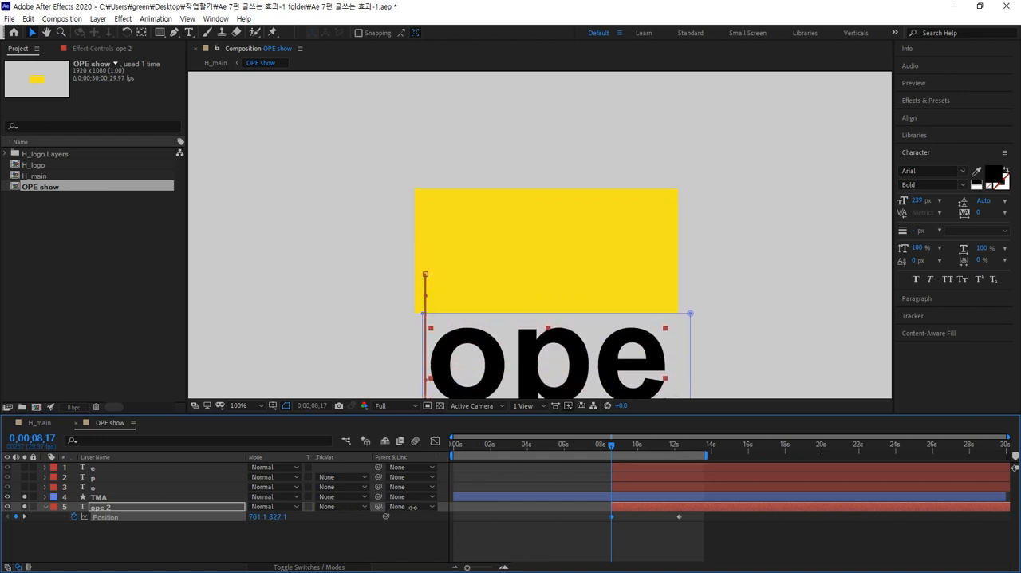
pyautogui.moveTo(614, 449); pyautogui.dragTo(702, 437)
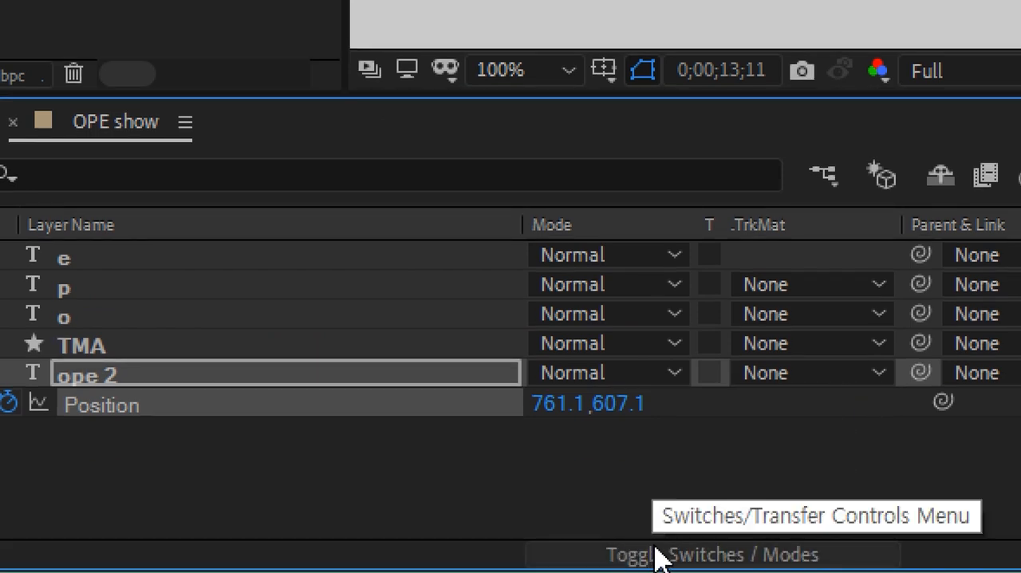
# Set the track matte of ope 2 to Alpha Matte "TMA" and scrub through the reveal.
pyautogui.click(654, 554)
pyautogui.click(655, 553)
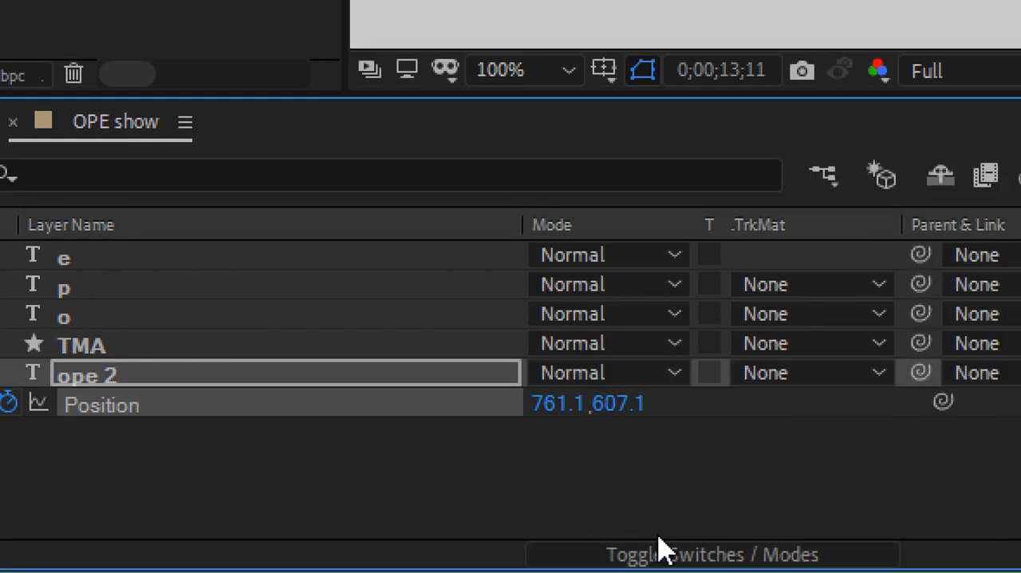
pyautogui.click(875, 372)
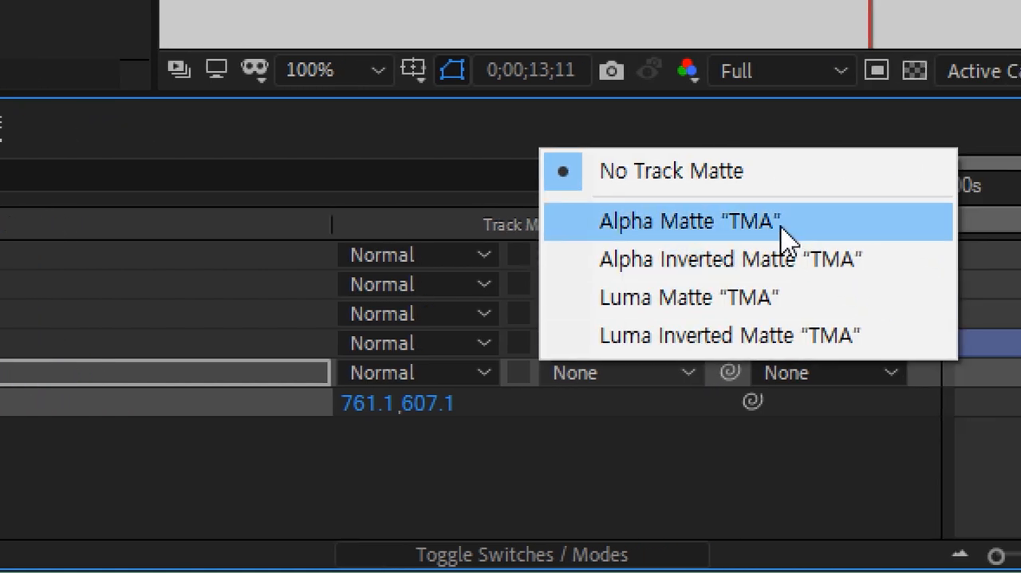
pyautogui.click(781, 228)
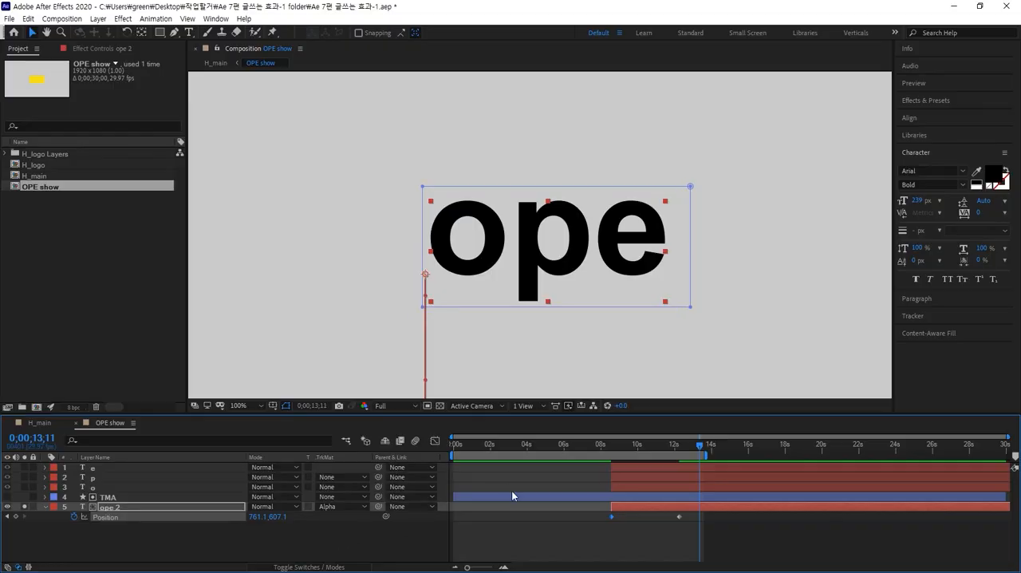
pyautogui.moveTo(702, 452)
pyautogui.mouseDown()
pyautogui.moveTo(586, 480)
pyautogui.moveTo(699, 455)
pyautogui.moveTo(541, 467)
pyautogui.moveTo(694, 460)
pyautogui.mouseUp()
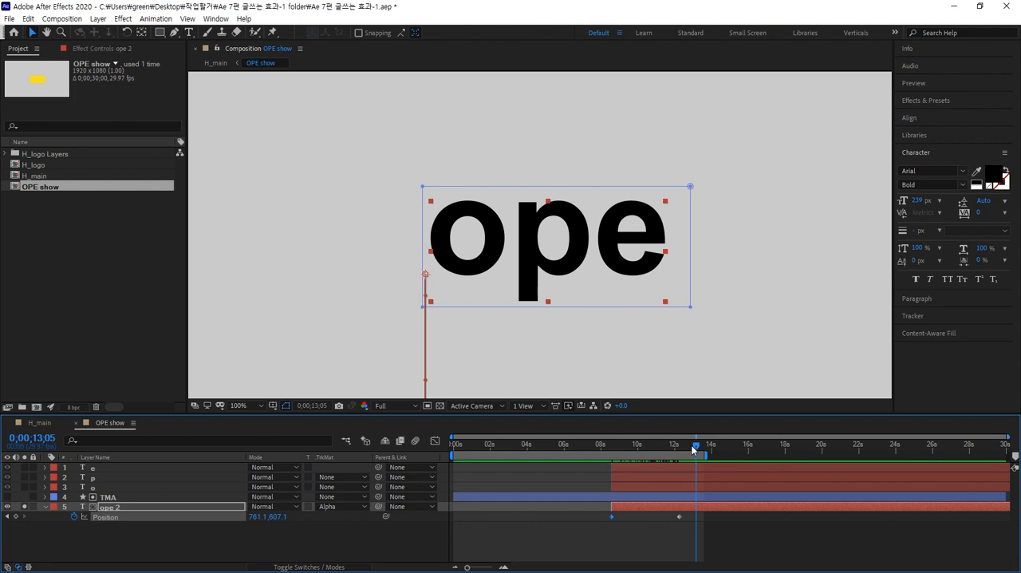
# Scrub back to 0;00;10;06, turn on the TMA layer's visibility, and set ope 2 to No Track Matte.
pyautogui.moveTo(692, 451); pyautogui.dragTo(641, 454)
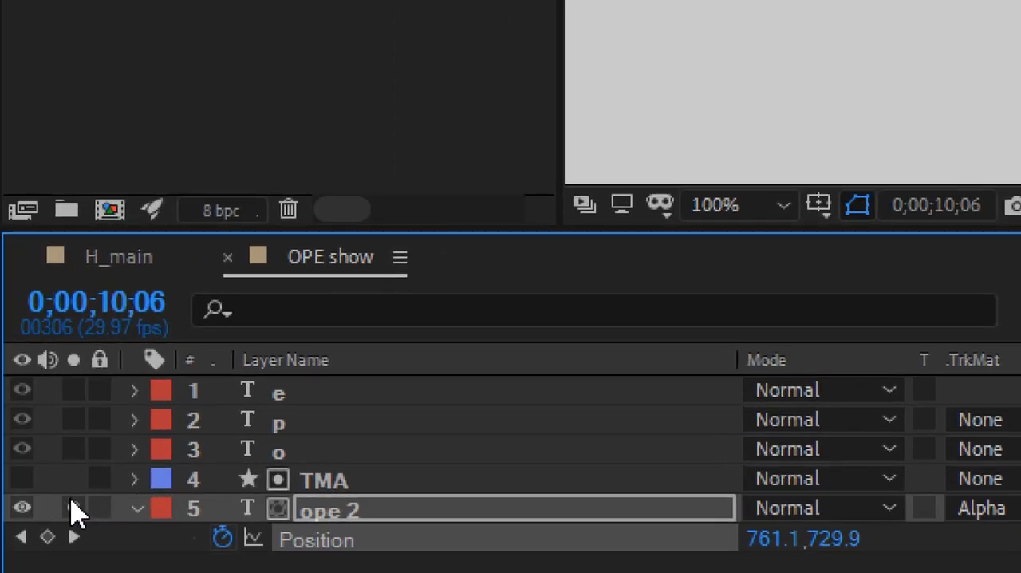
pyautogui.click(73, 508)
pyautogui.click(26, 478)
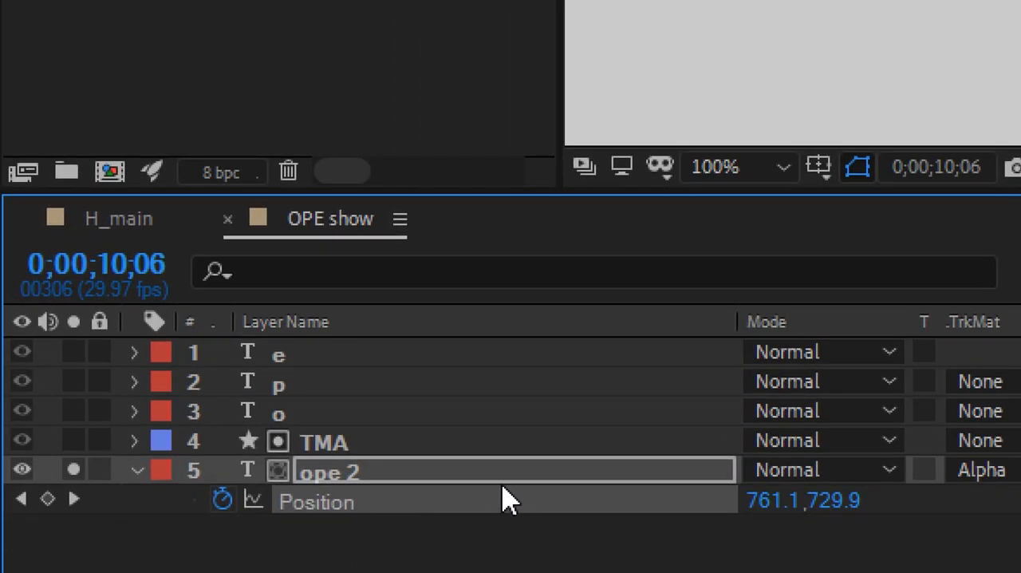
pyautogui.click(517, 512)
pyautogui.click(917, 470)
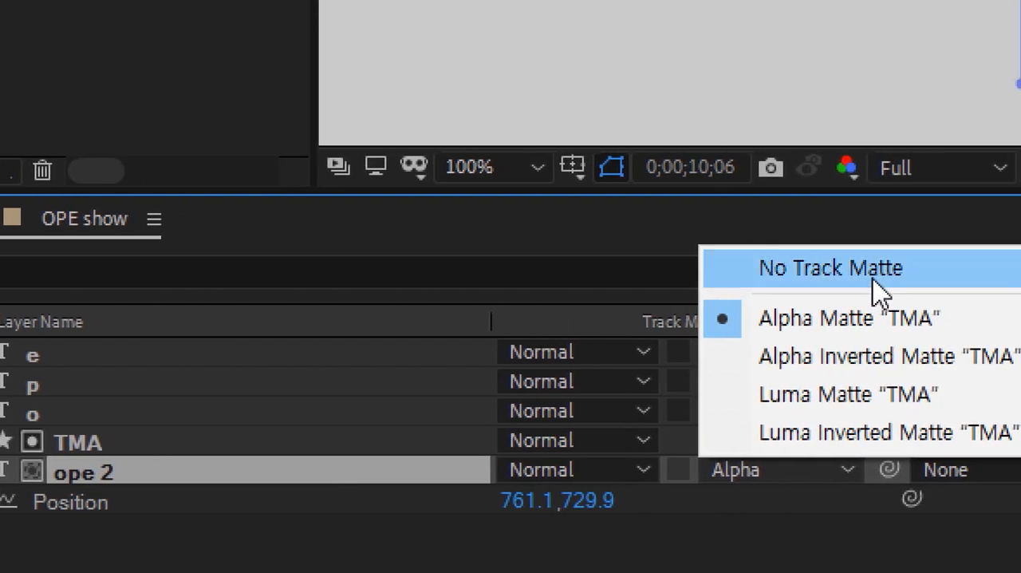
pyautogui.click(873, 275)
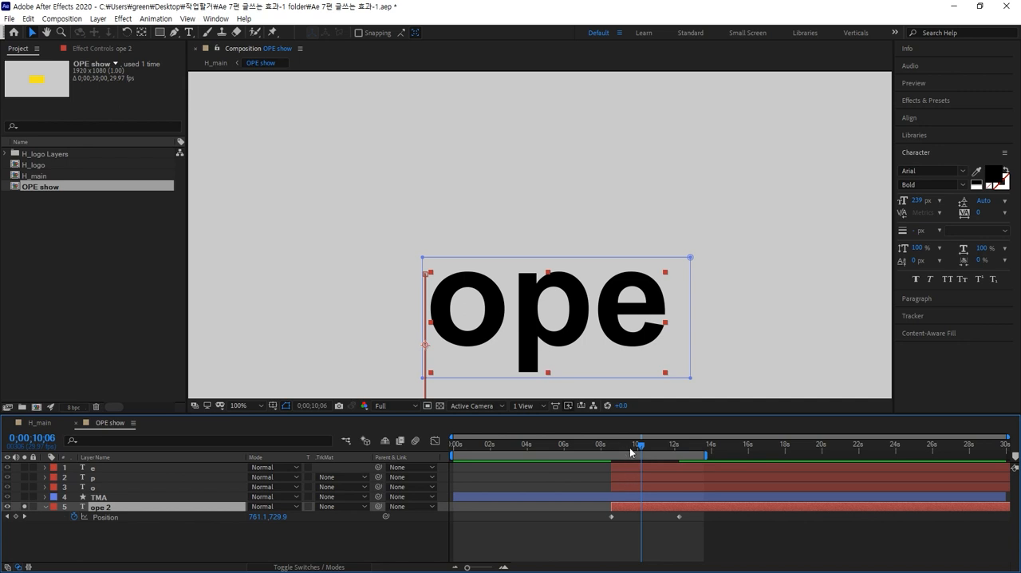
# Solo TMA, scrub to compare it with the text, and set ope 2's track matte to Alpha Matte "TMA" again.
pyautogui.click(98, 498)
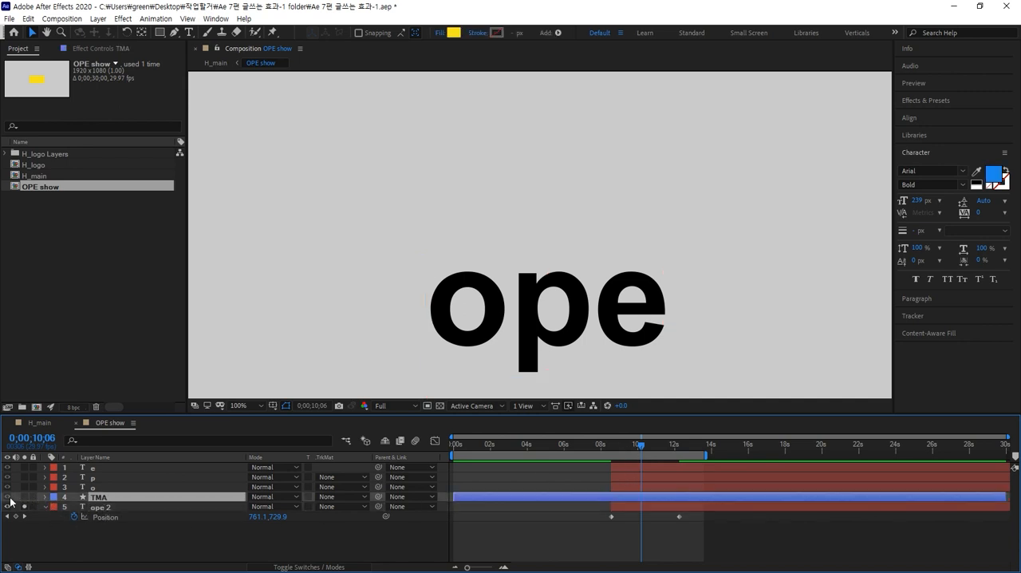
pyautogui.click(24, 497)
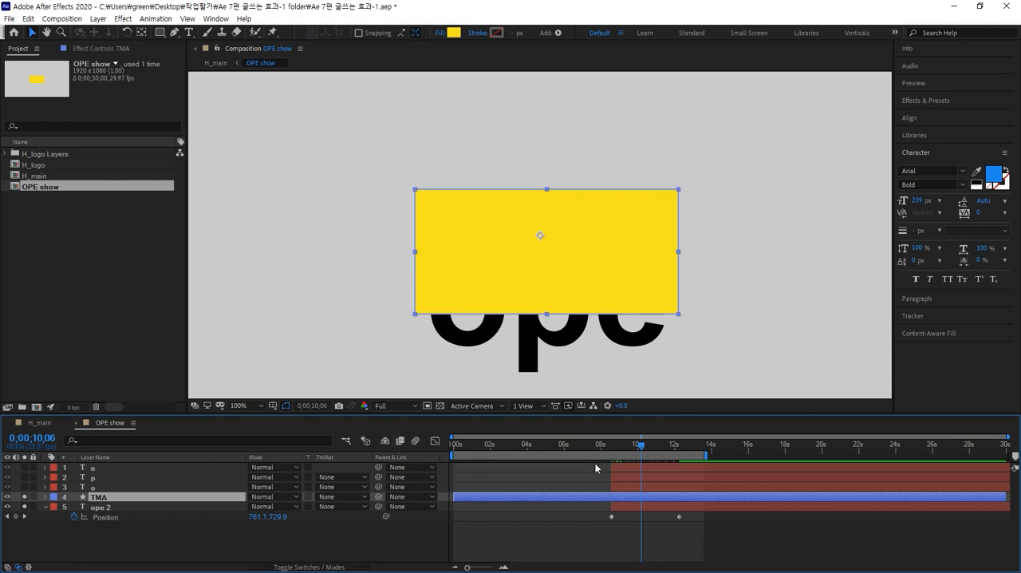
pyautogui.moveTo(643, 447); pyautogui.dragTo(685, 439)
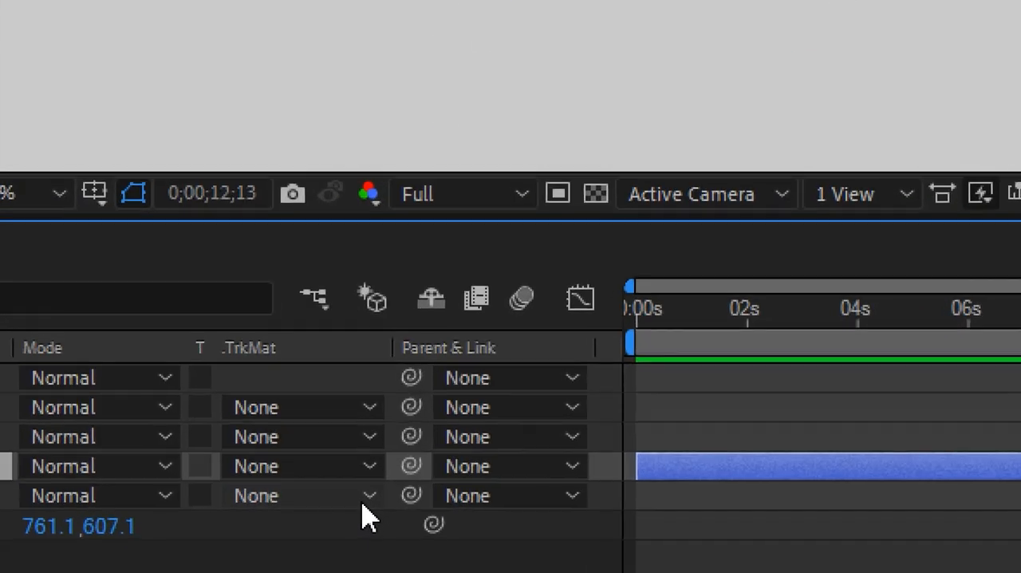
pyautogui.click(371, 496)
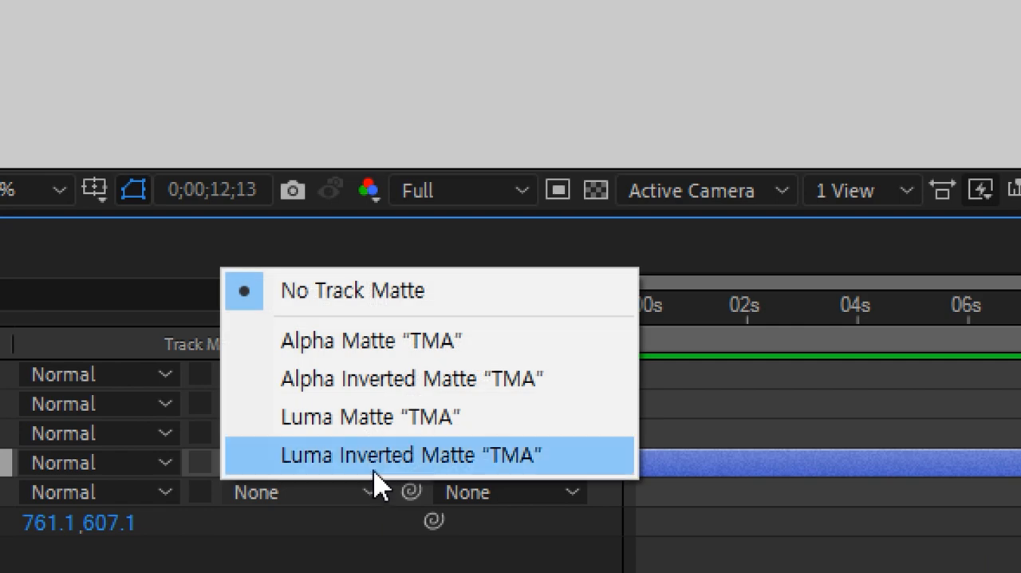
pyautogui.click(396, 343)
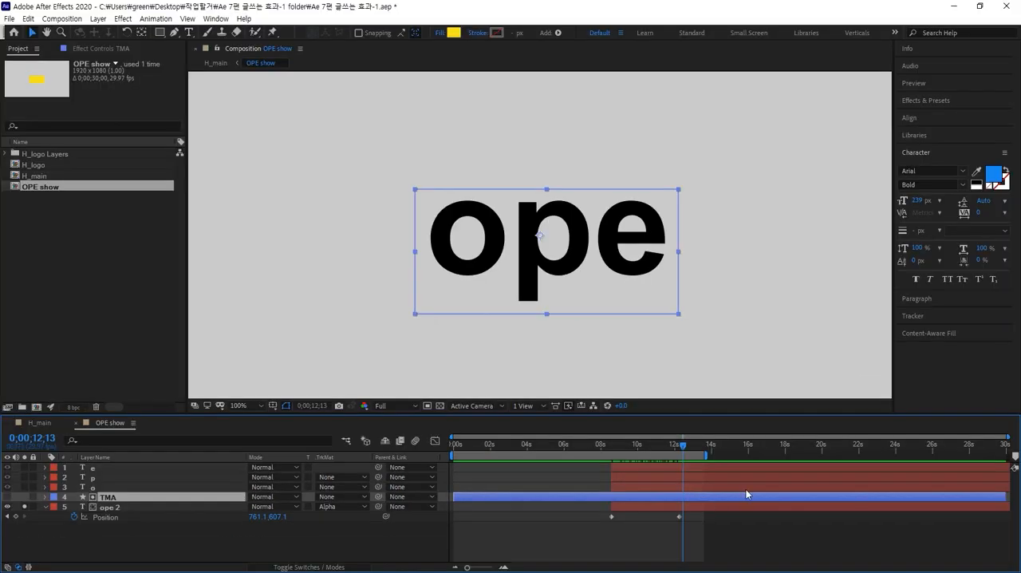
pyautogui.moveTo(680, 445)
pyautogui.mouseDown()
pyautogui.moveTo(603, 466)
pyautogui.moveTo(687, 446)
pyautogui.moveTo(624, 460)
pyautogui.moveTo(685, 447)
pyautogui.moveTo(572, 447)
pyautogui.moveTo(666, 445)
pyautogui.moveTo(689, 432)
pyautogui.mouseUp()
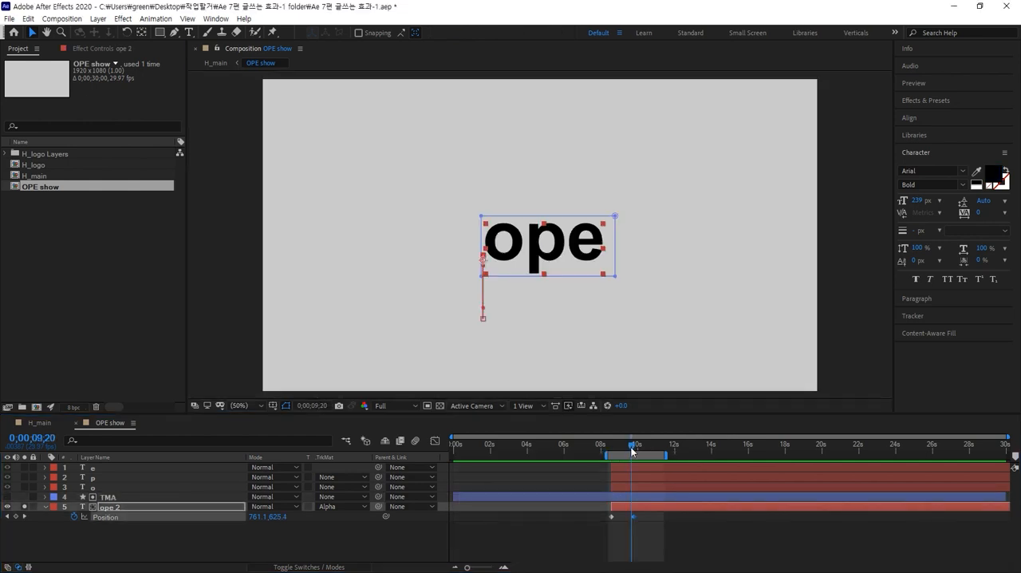
# At 0;00;09;10, turn the TMA layer's visibility back on and set ope 2 to No Track Matte.
pyautogui.moveTo(631, 451)
pyautogui.mouseDown()
pyautogui.moveTo(596, 450)
pyautogui.moveTo(635, 453)
pyautogui.moveTo(612, 453)
pyautogui.moveTo(627, 454)
pyautogui.mouseUp()
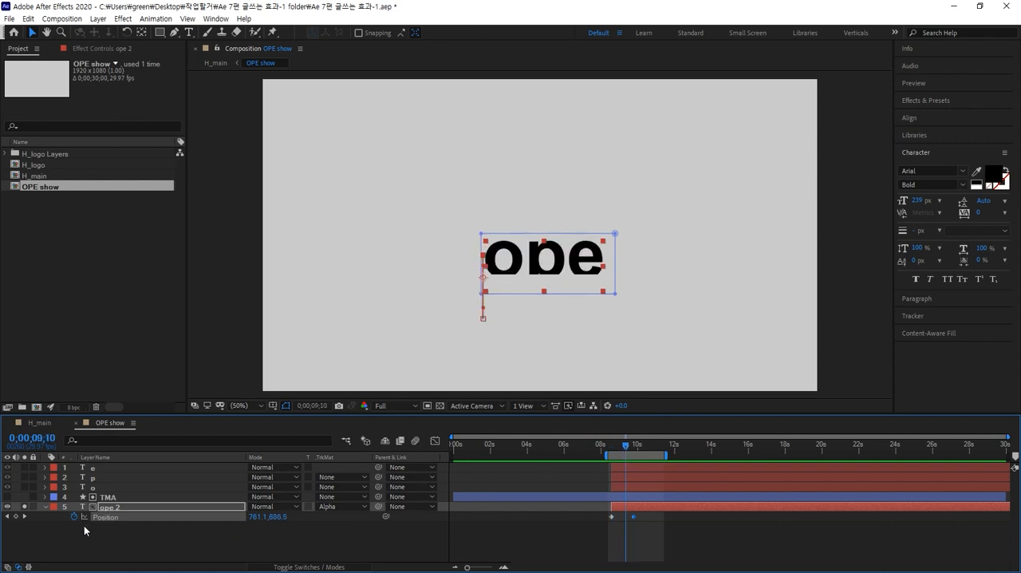
pyautogui.click(8, 496)
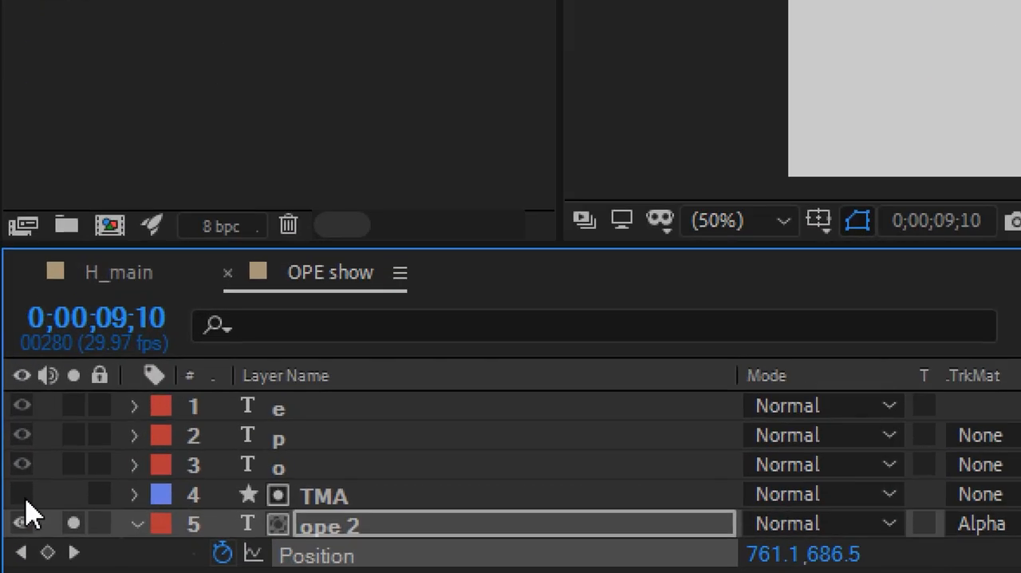
pyautogui.click(22, 494)
pyautogui.click(340, 501)
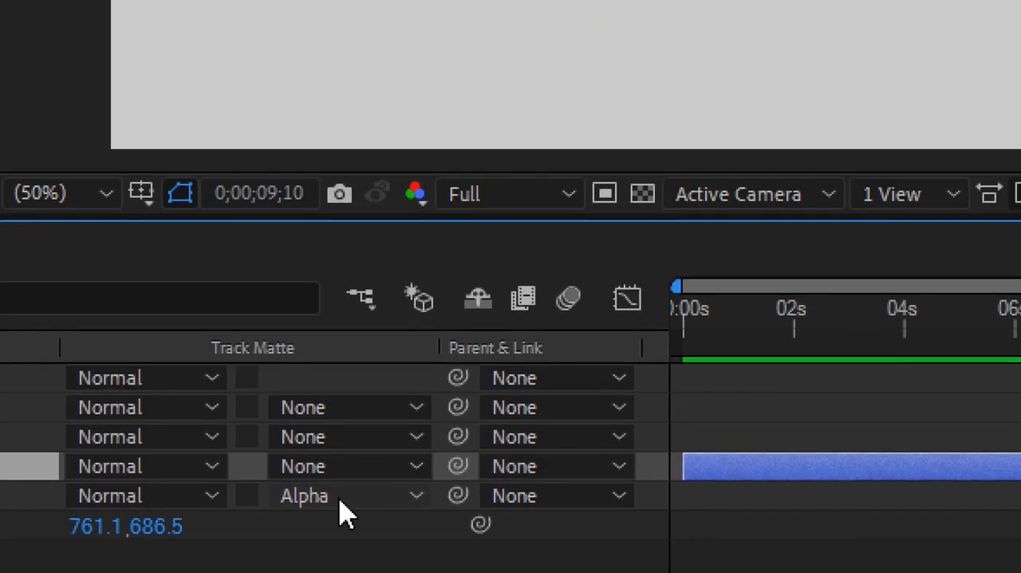
pyautogui.click(338, 507)
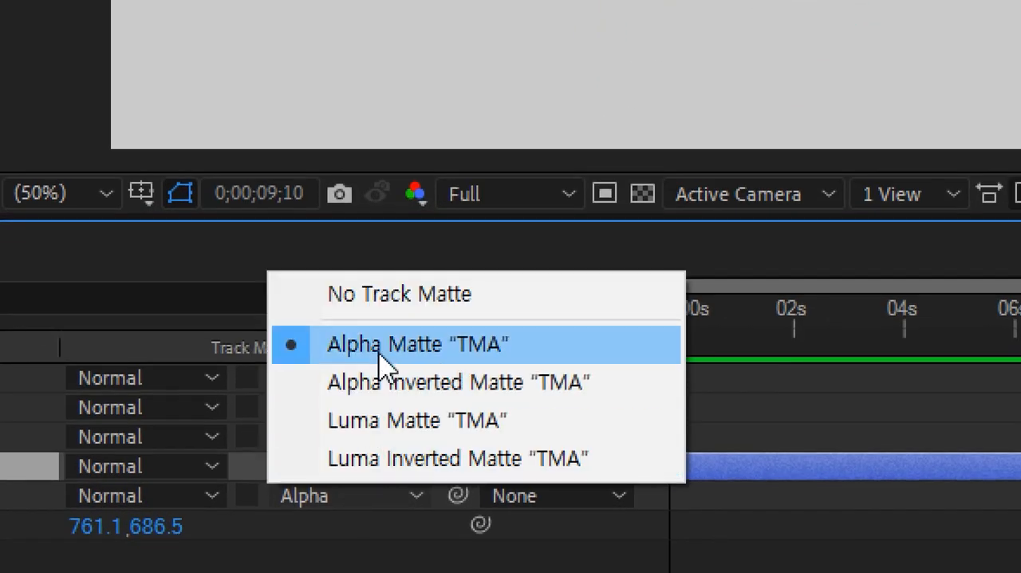
pyautogui.click(388, 300)
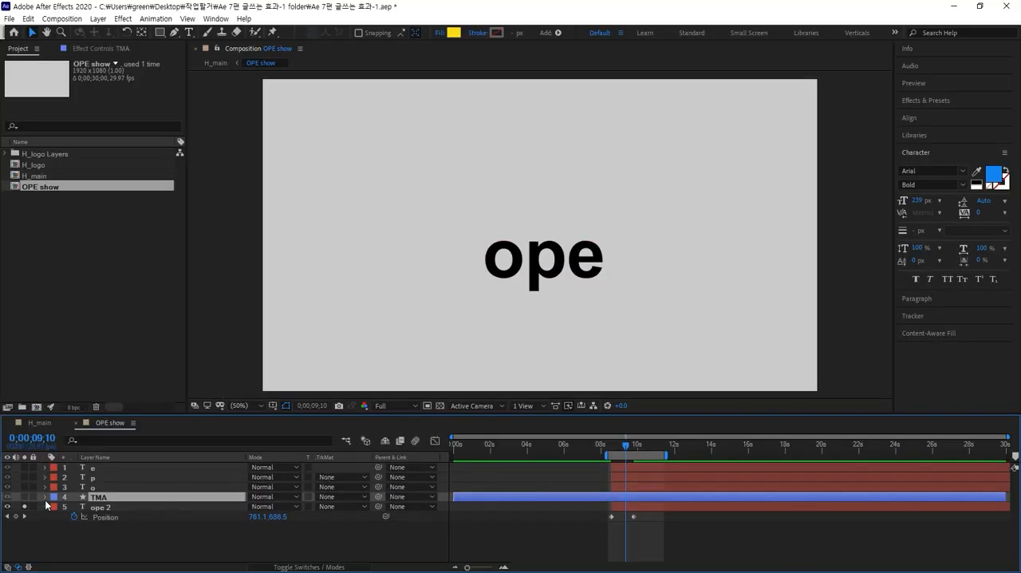
# Turn off the solo on ope 2, keep TMA visible, and scrub back to 0;00;07;24.
pyautogui.click(7, 497)
pyautogui.click(25, 498)
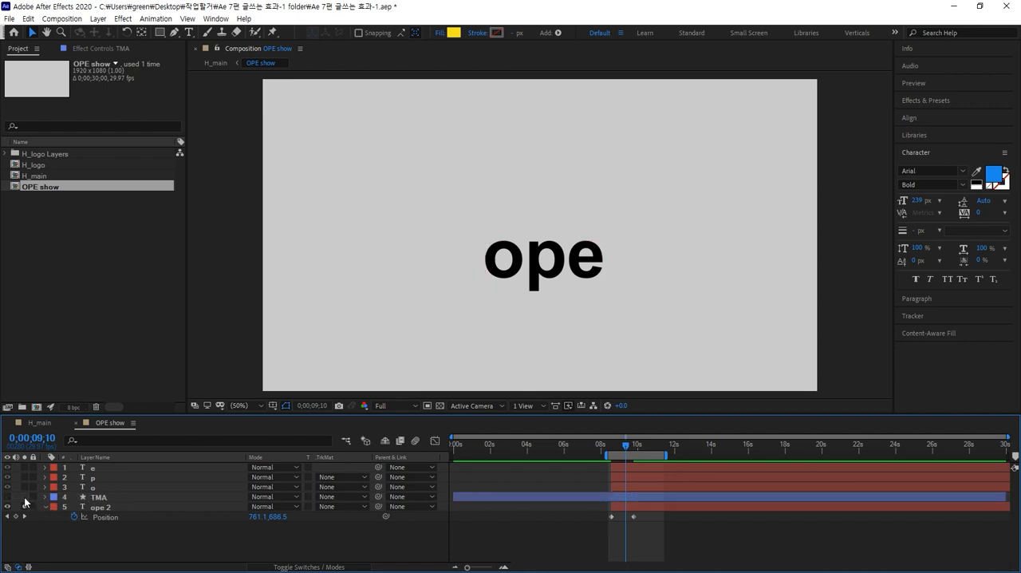
pyautogui.click(7, 497)
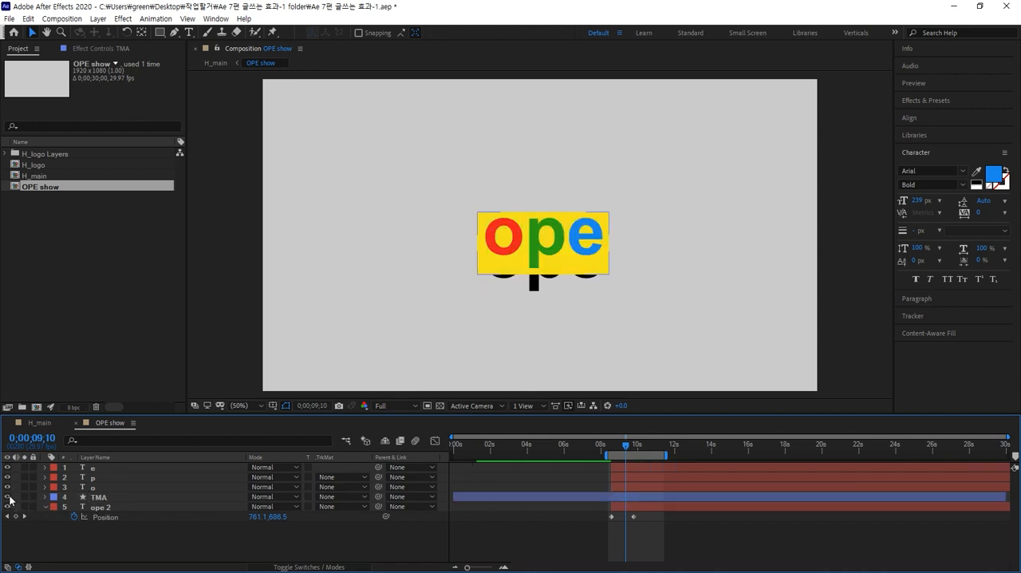
pyautogui.moveTo(623, 453); pyautogui.dragTo(597, 452)
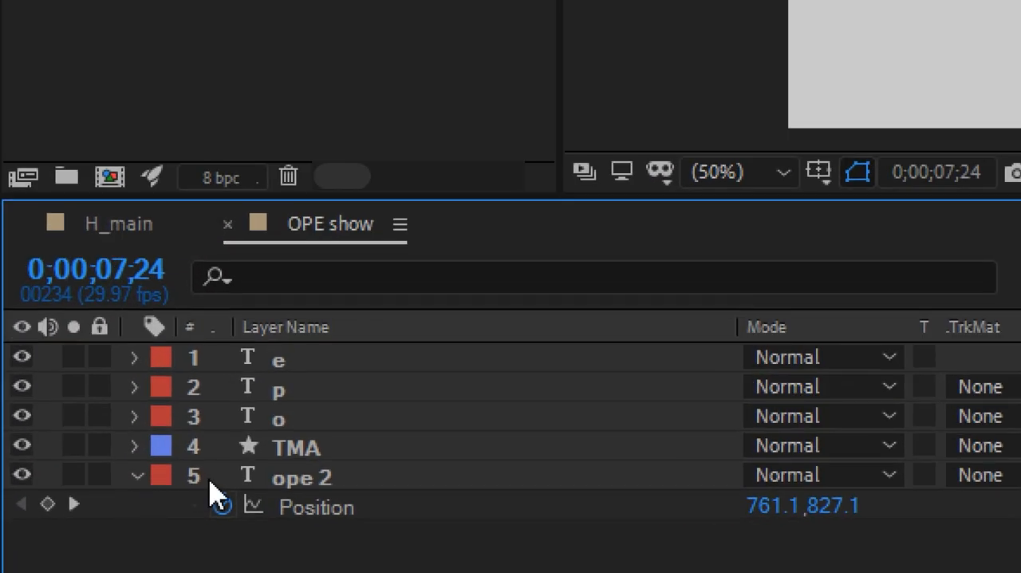
# Duplicate the TMA layer, bring the copy to the top of the layer stack, and hide the original TMA and ope 2.
pyautogui.click(96, 508)
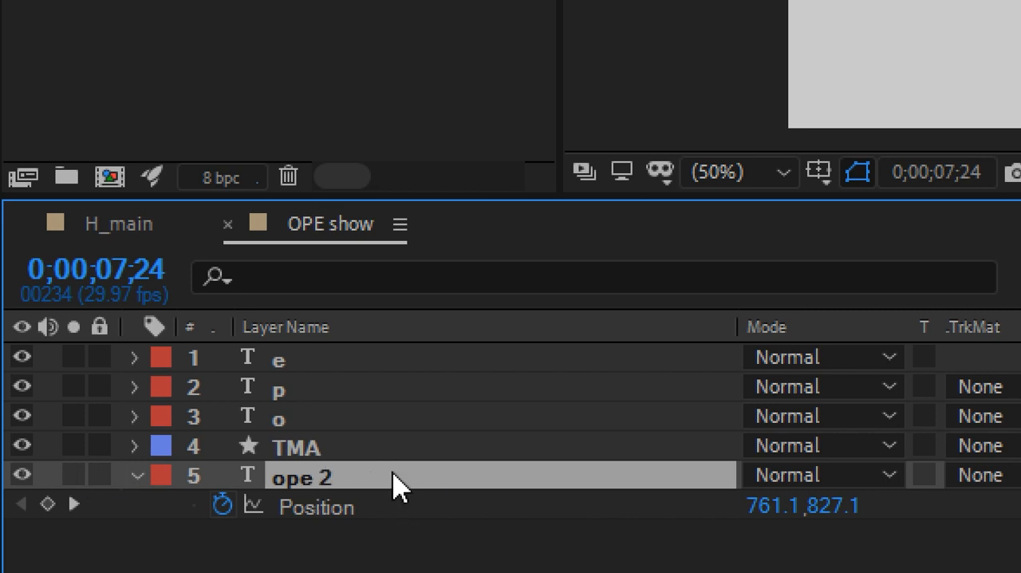
pyautogui.click(324, 458)
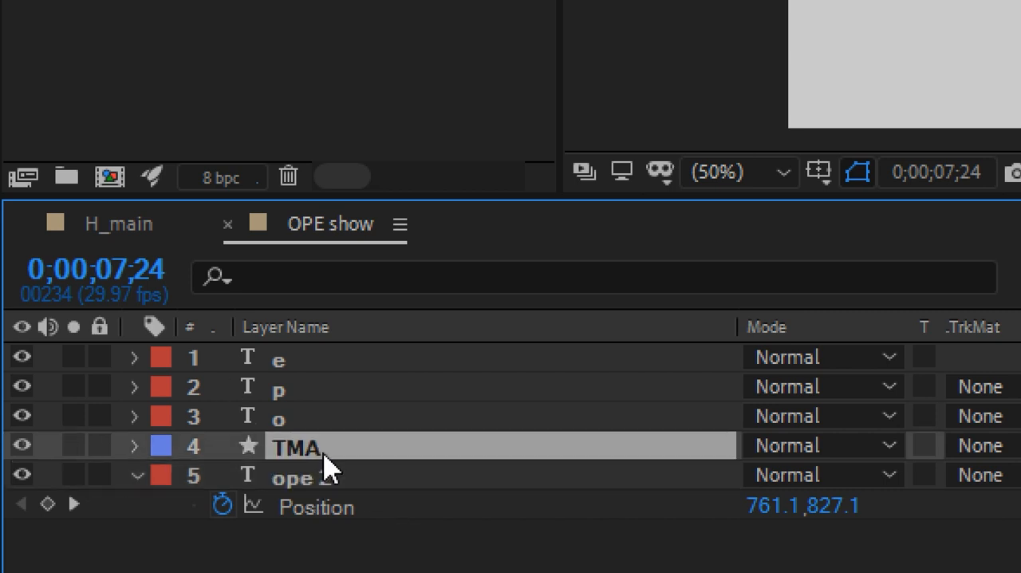
pyautogui.hotkey('ctrl', 'd')
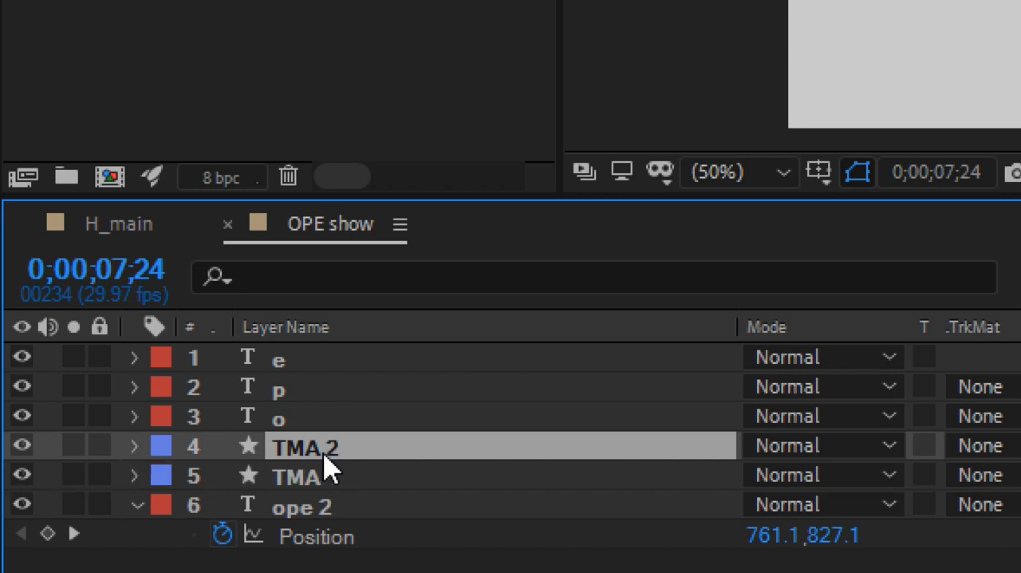
pyautogui.hotkey('ctrl', 'shift', ']')
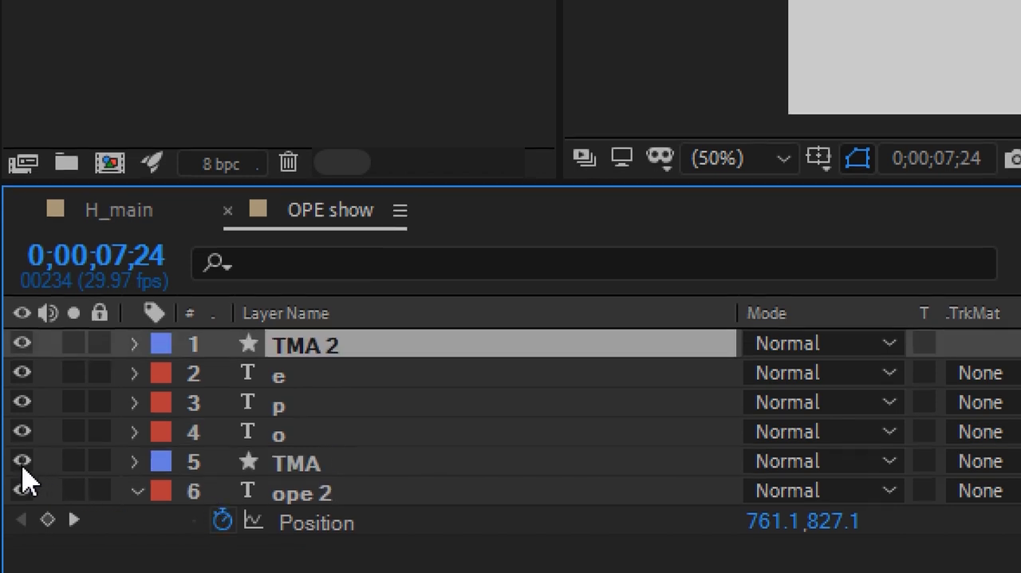
pyautogui.moveTo(21, 474); pyautogui.dragTo(21, 504)
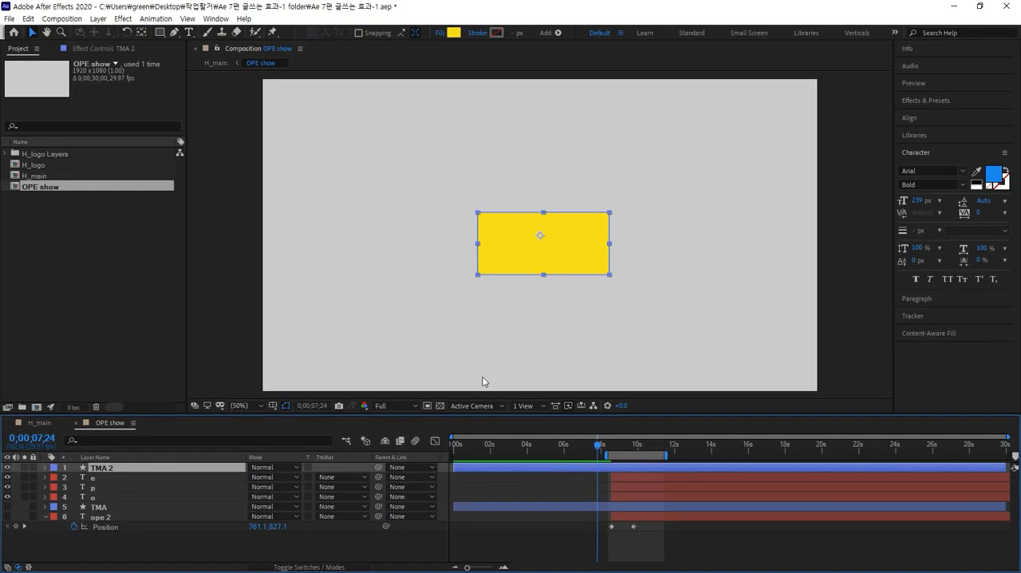
pyautogui.click(482, 382)
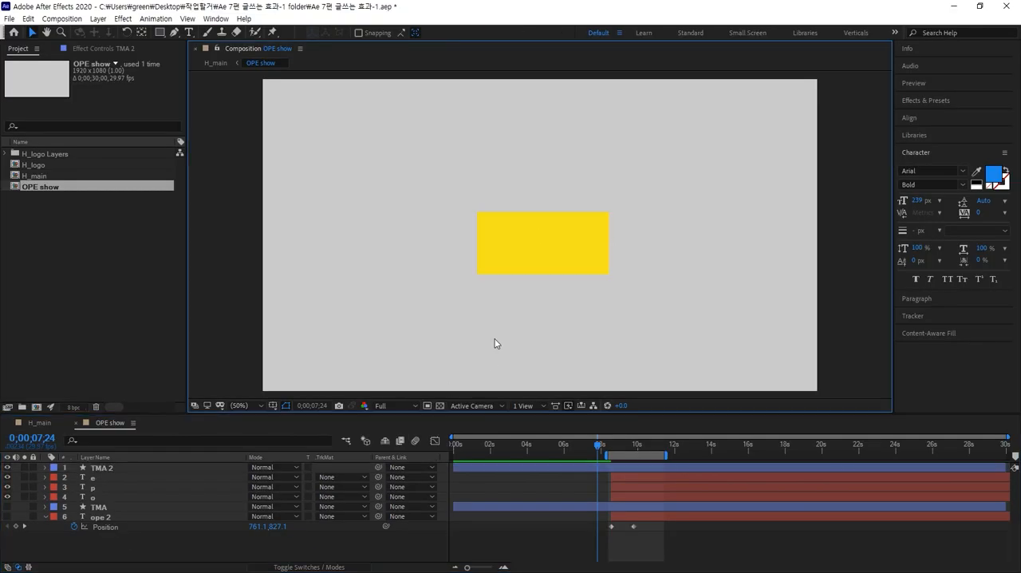
pyautogui.click(502, 262)
pyautogui.click(7, 468)
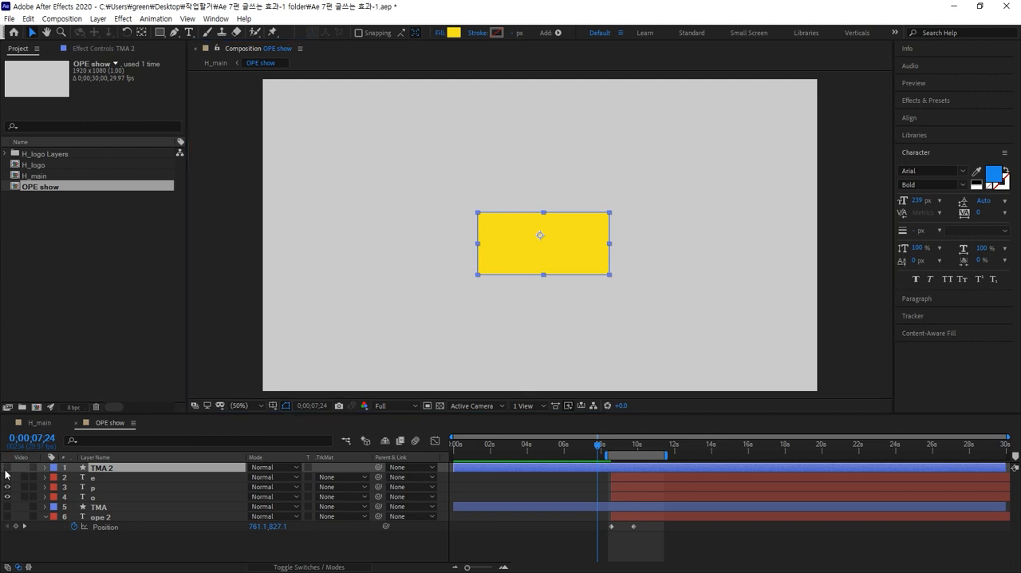
pyautogui.click(6, 468)
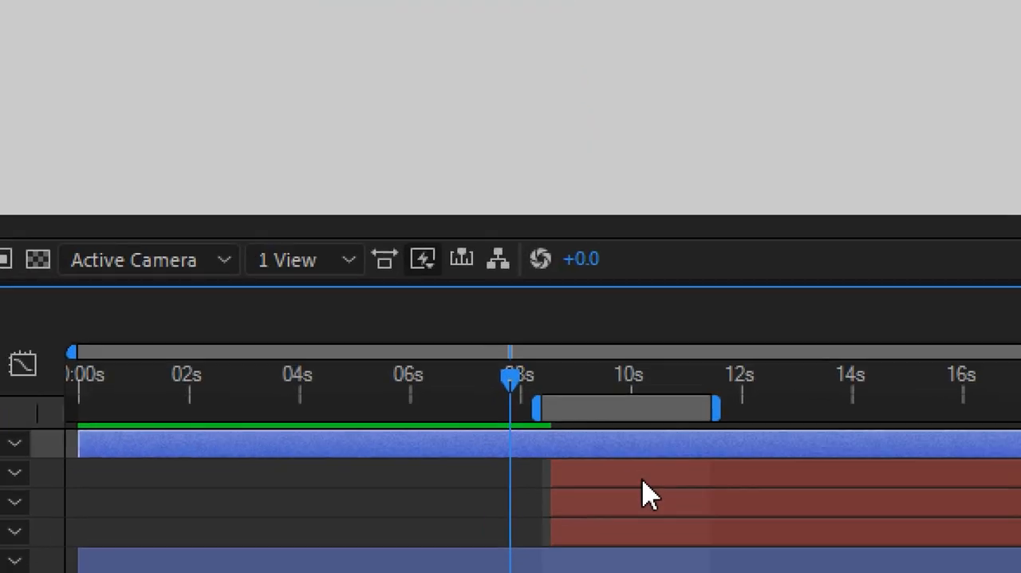
# Shift the e, p, o and ope 2 layers in time so they all start at the beginning of the composition.
pyautogui.click(641, 479)
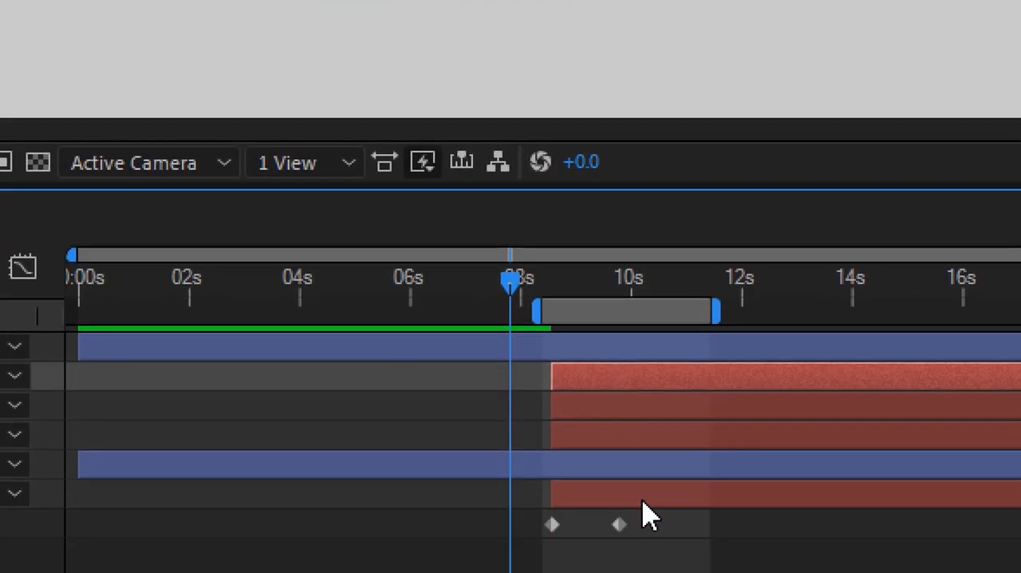
pyautogui.keyDown('shift'); pyautogui.click(622, 436); pyautogui.keyUp('shift')
pyautogui.moveTo(650, 439); pyautogui.dragTo(175, 444)
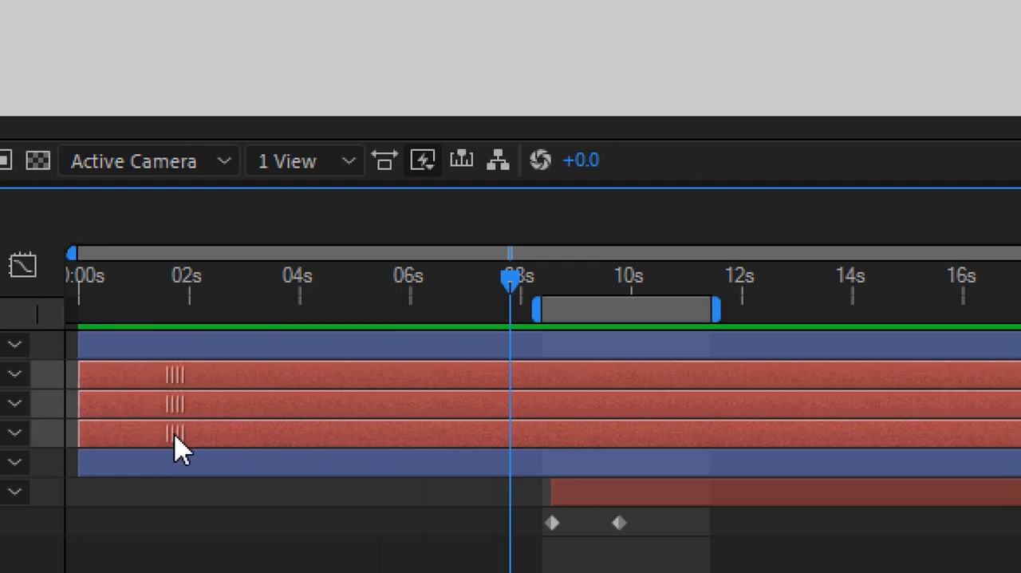
pyautogui.click(734, 563)
pyautogui.moveTo(691, 444); pyautogui.dragTo(216, 463)
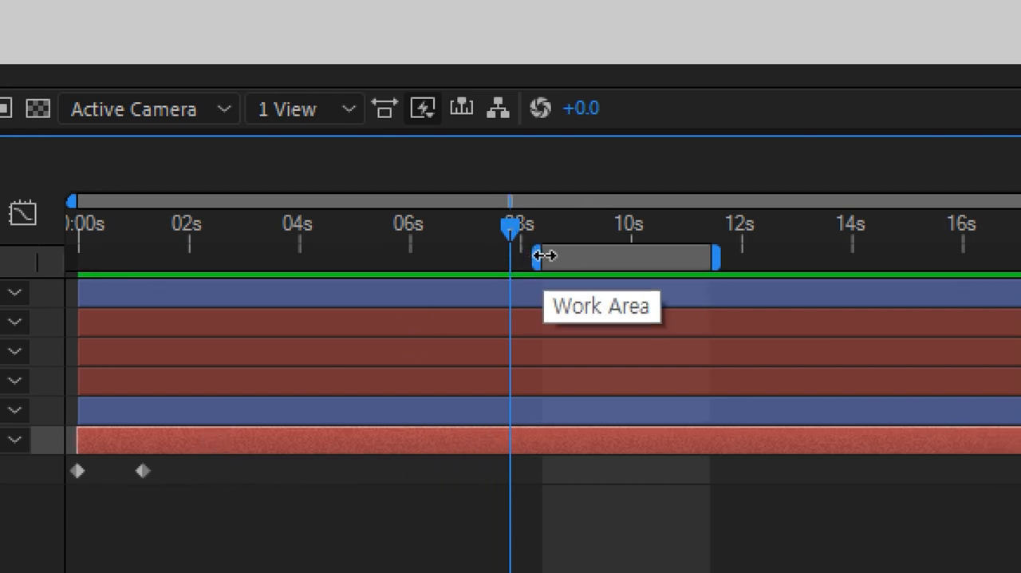
# Extend the work area across the full 30 seconds and stretch ope 2's out point to the composition's end.
pyautogui.moveTo(544, 255); pyautogui.dragTo(22, 272)
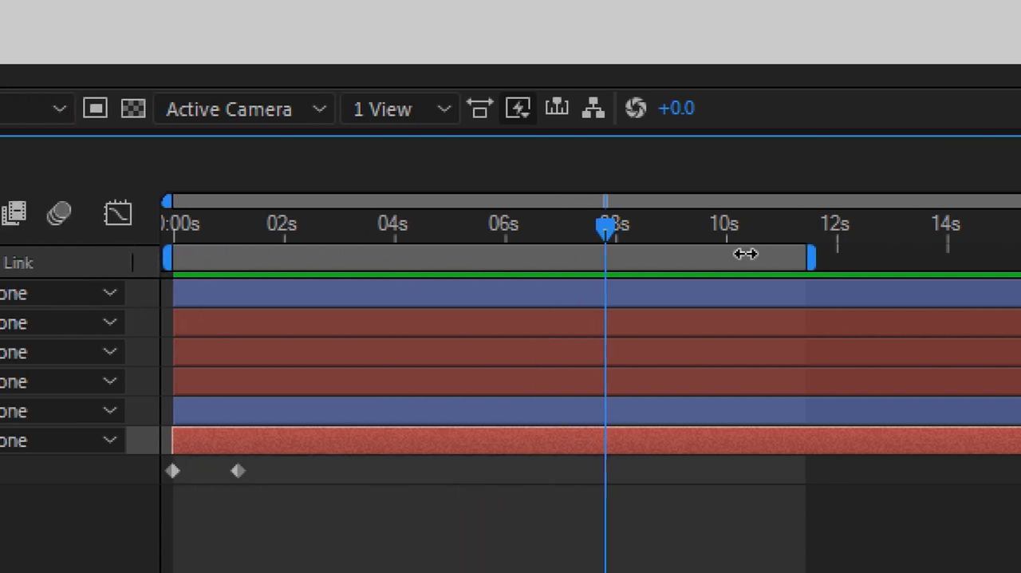
pyautogui.moveTo(825, 258); pyautogui.dragTo(998, 251)
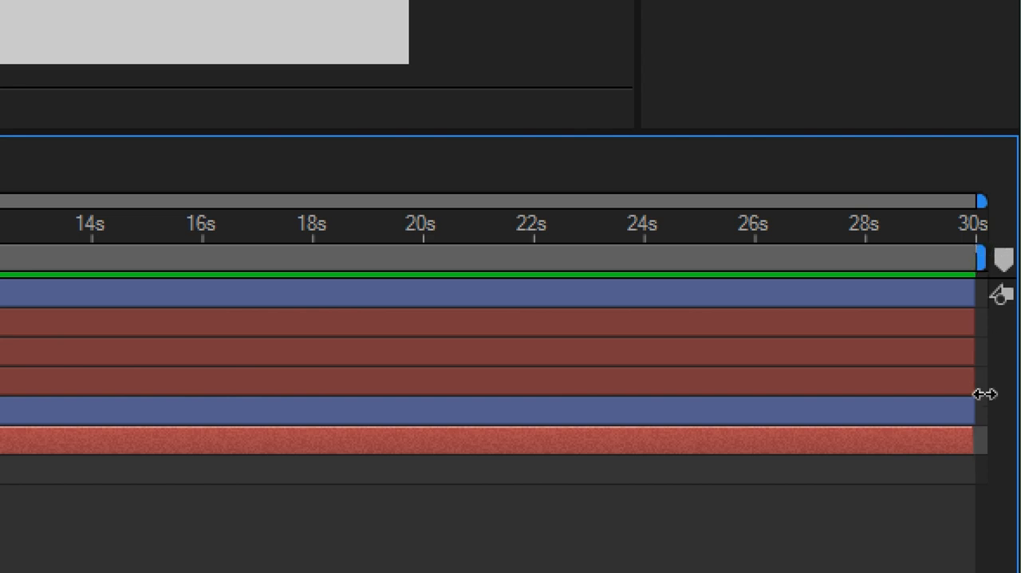
pyautogui.moveTo(981, 449); pyautogui.dragTo(986, 452)
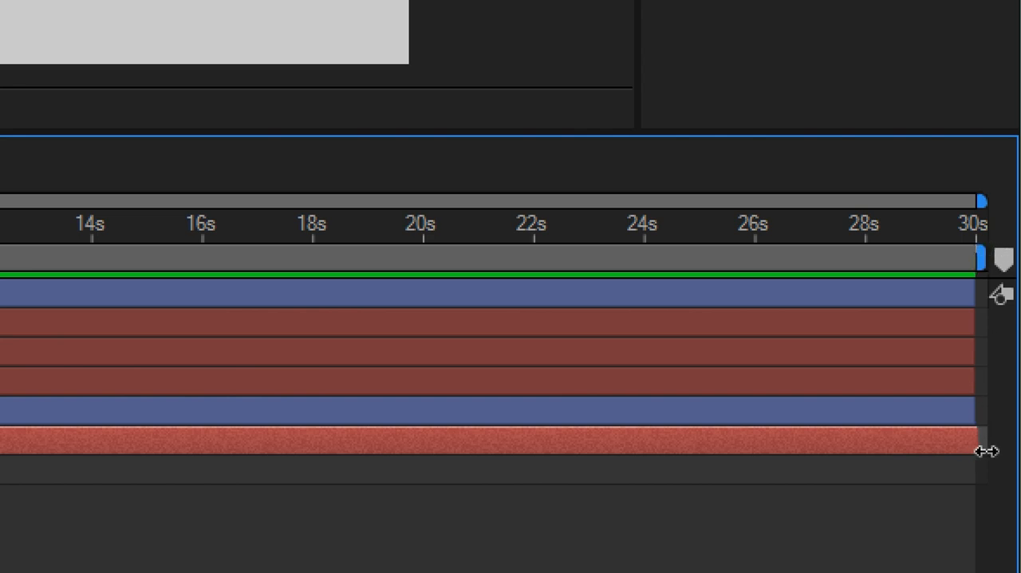
# Return the playhead near the composition's start and scrub along the timeline to check the realigned layers.
pyautogui.moveTo(702, 227); pyautogui.dragTo(0, 252)
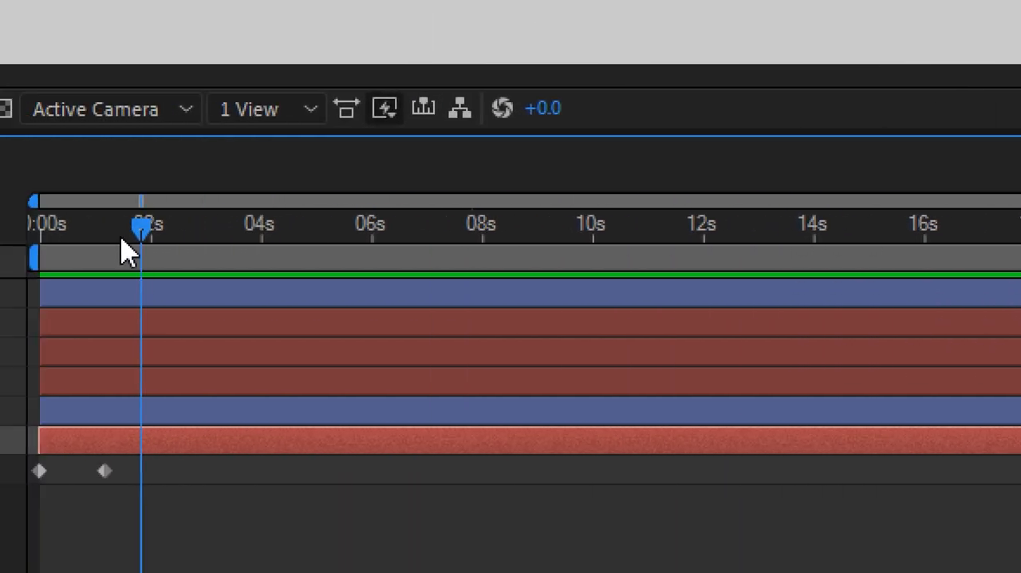
pyautogui.moveTo(127, 252); pyautogui.dragTo(223, 259)
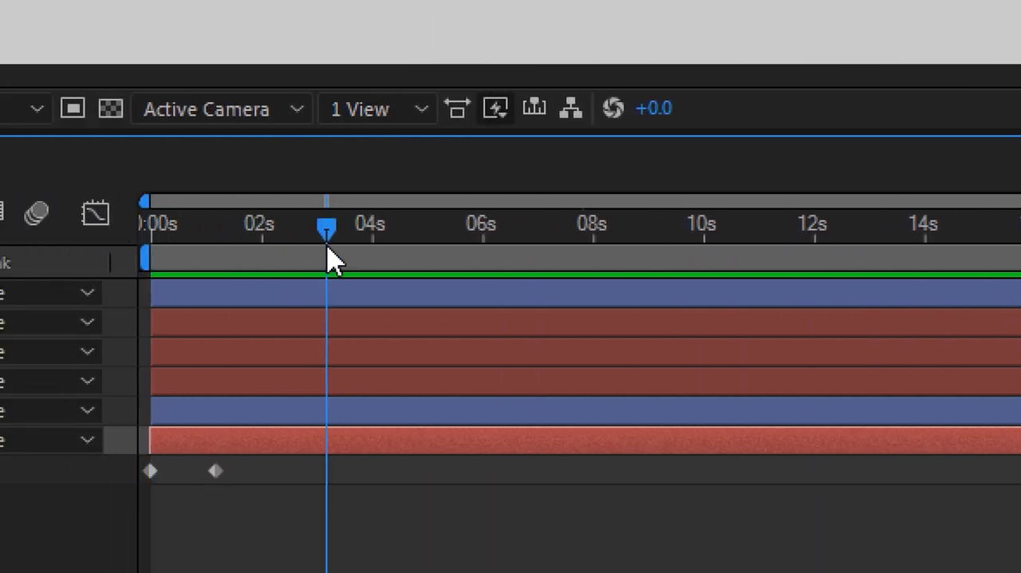
pyautogui.moveTo(327, 246); pyautogui.dragTo(469, 259)
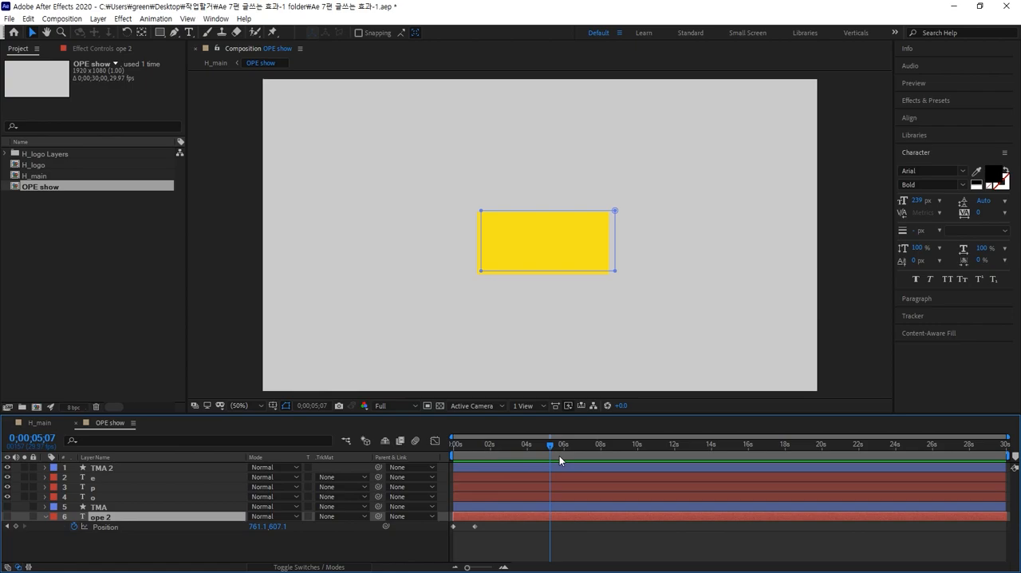
pyautogui.moveTo(559, 456); pyautogui.dragTo(564, 454)
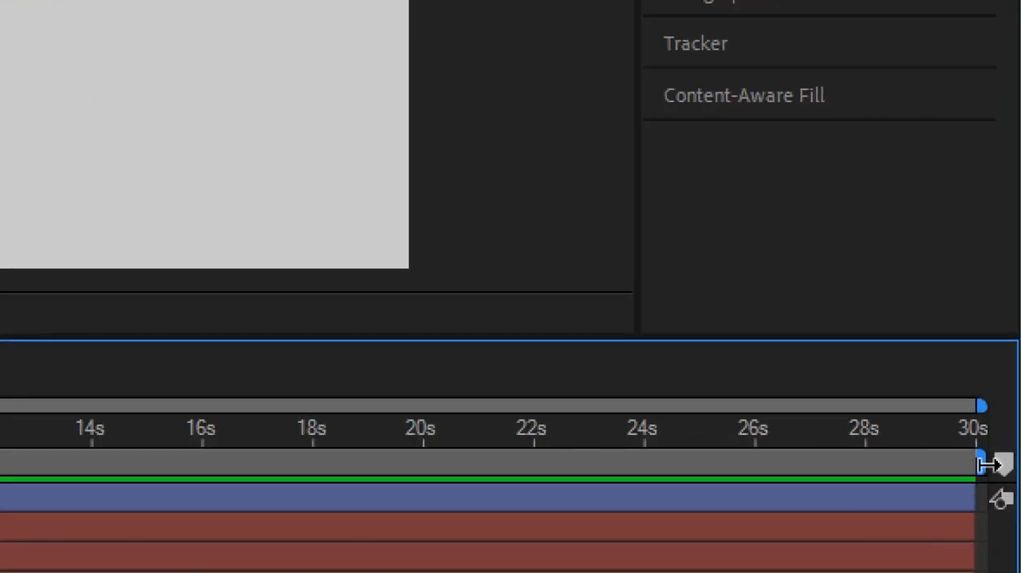
# End the work area at 12 seconds, trim the composition to it, and return the playhead to 0;00;00;00.
pyautogui.moveTo(987, 463); pyautogui.dragTo(70, 478)
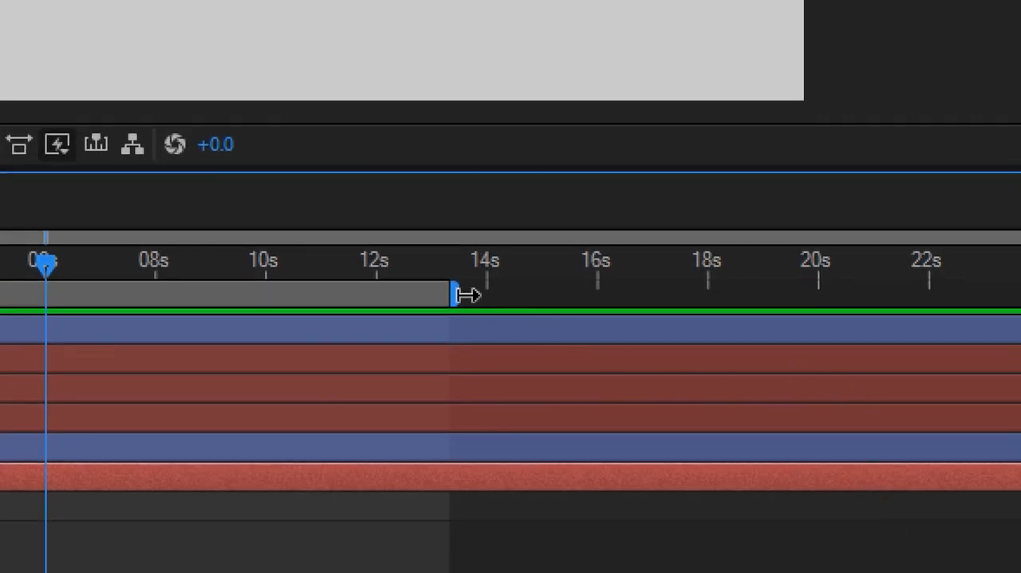
pyautogui.moveTo(467, 294); pyautogui.dragTo(392, 302)
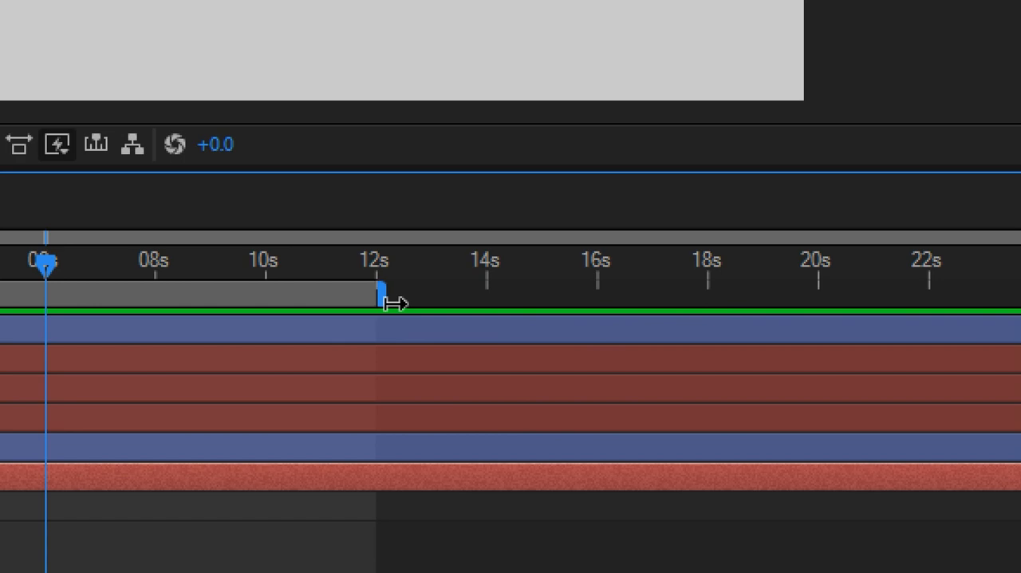
pyautogui.rightClick(278, 289)
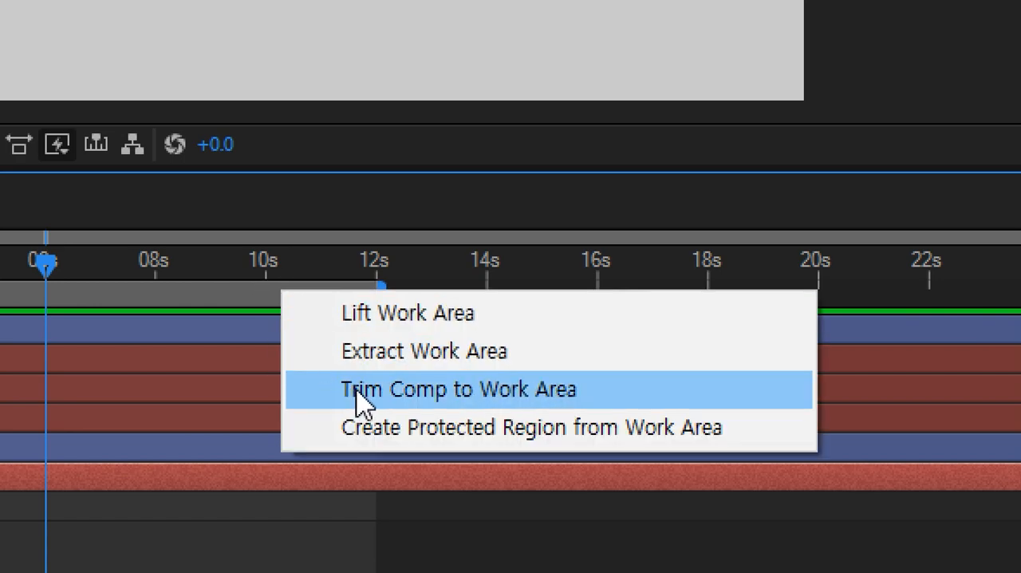
pyautogui.click(431, 390)
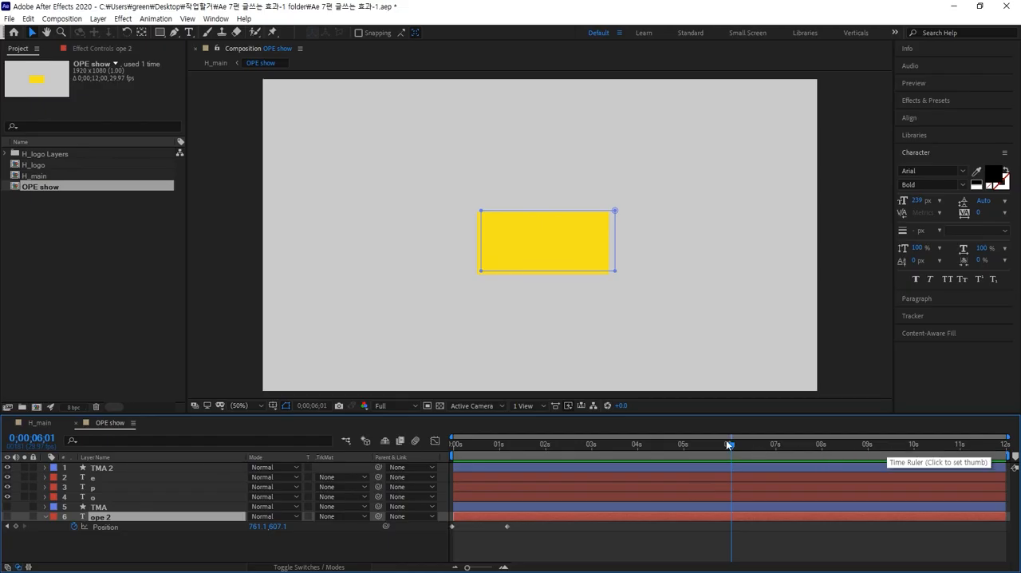
pyautogui.moveTo(725, 444); pyautogui.dragTo(453, 450)
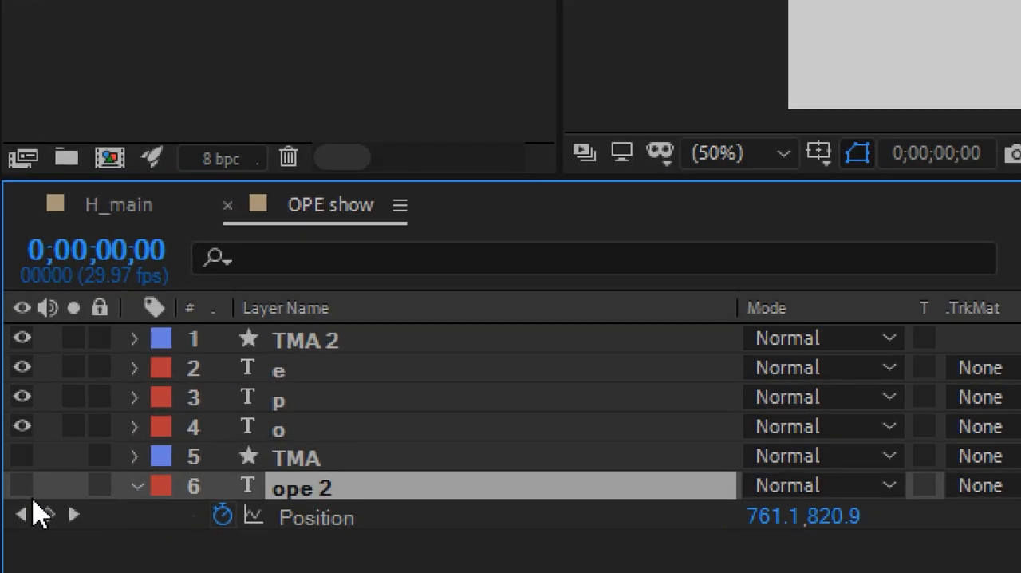
# Set the TMA 2 layer's opacity to 60% to reveal the letters beneath the yellow rectangle, and deselect it.
pyautogui.click(280, 373)
pyautogui.keyDown('shift'); pyautogui.click(283, 433); pyautogui.keyUp('shift')
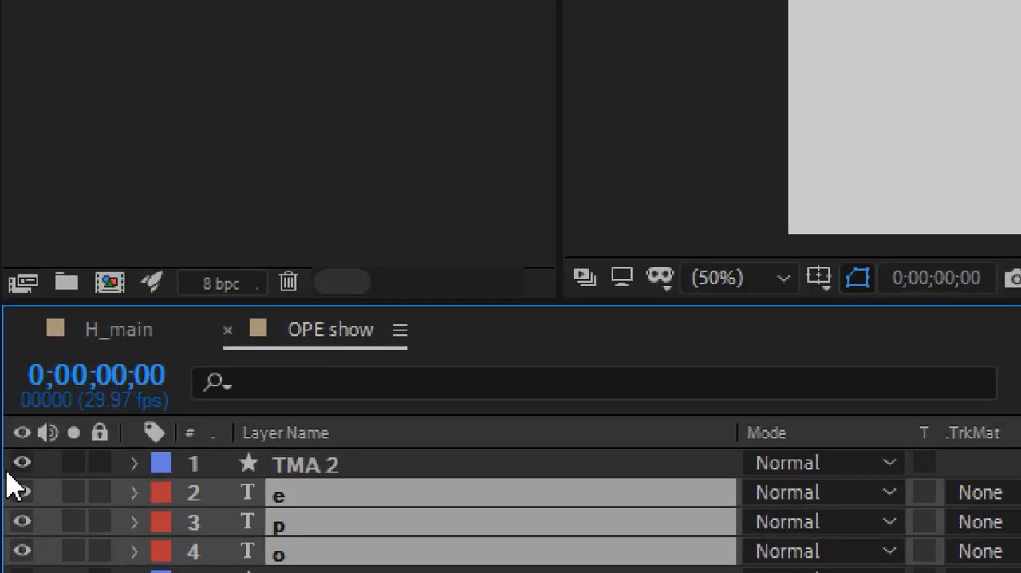
pyautogui.click(119, 468)
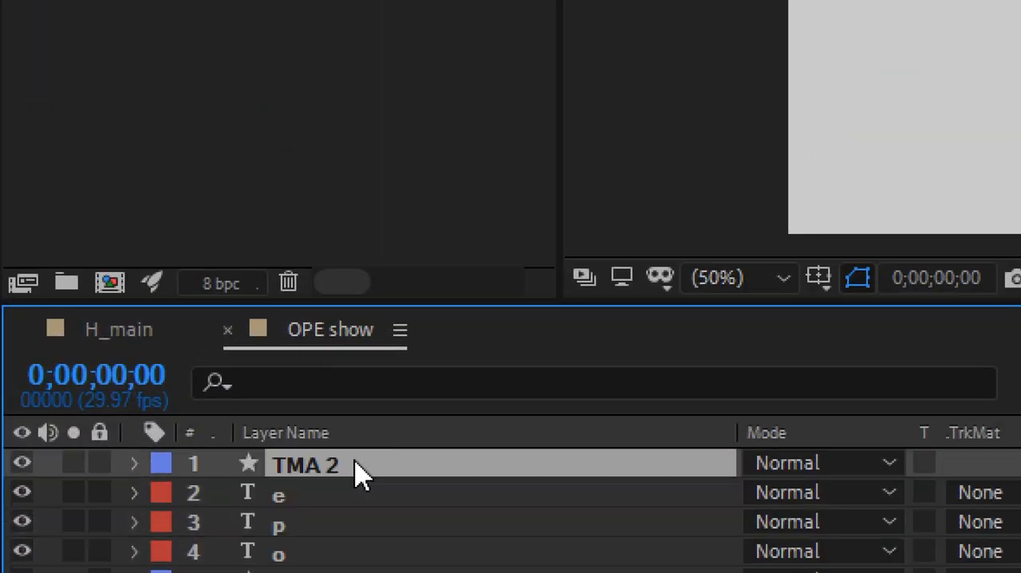
pyautogui.press('t')
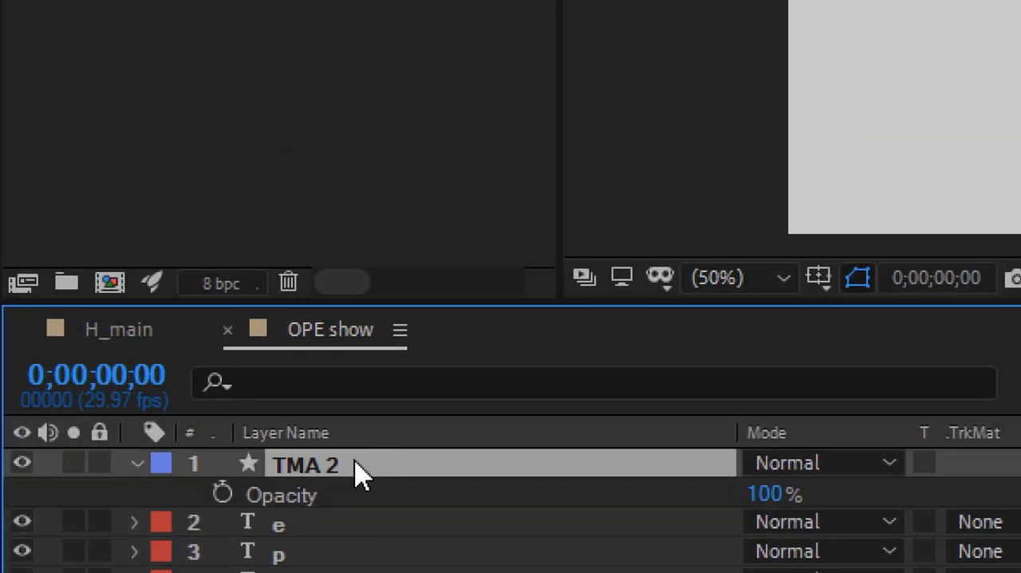
pyautogui.click(770, 486)
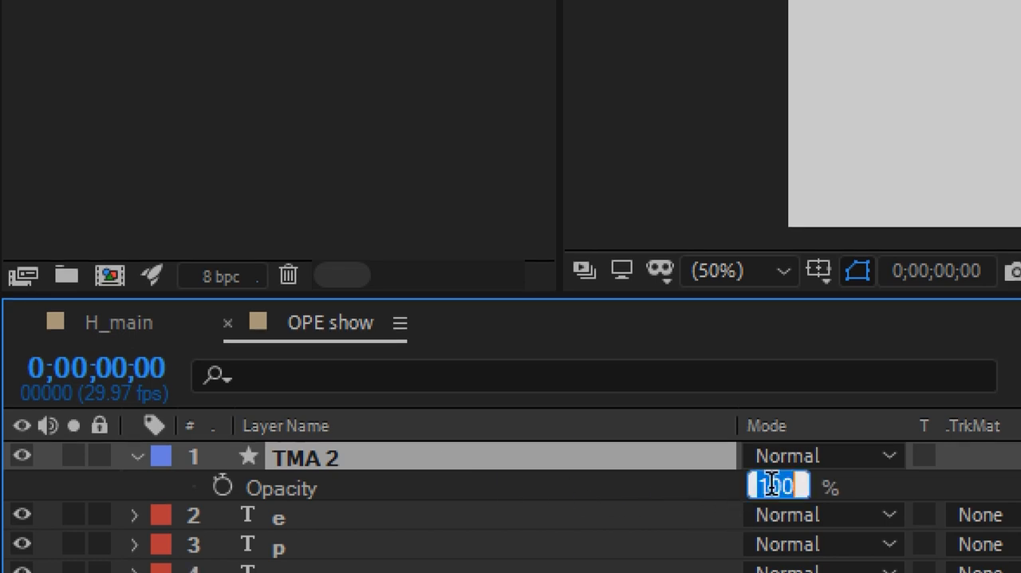
pyautogui.write('60')
pyautogui.press('Return')
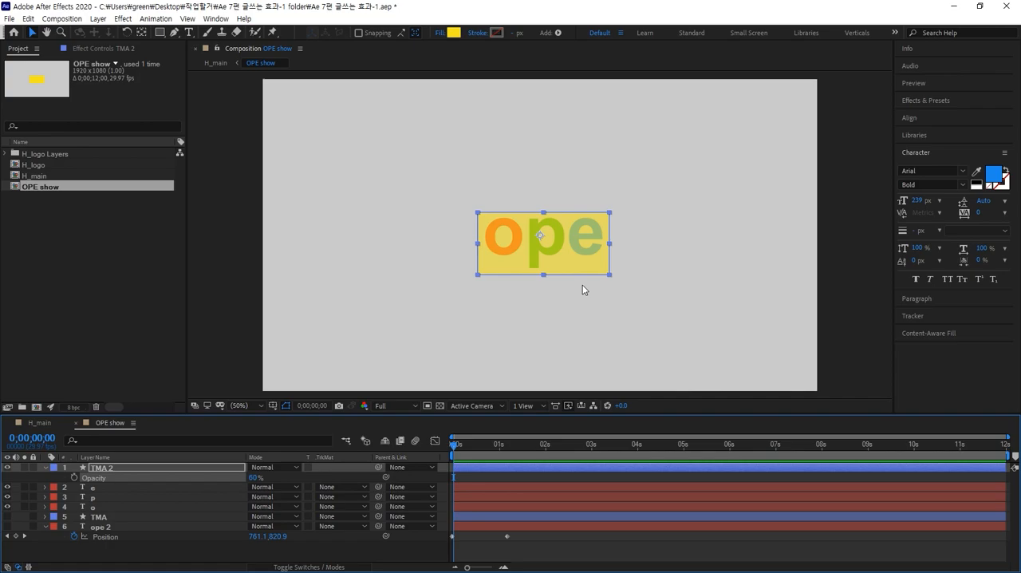
pyautogui.click(584, 354)
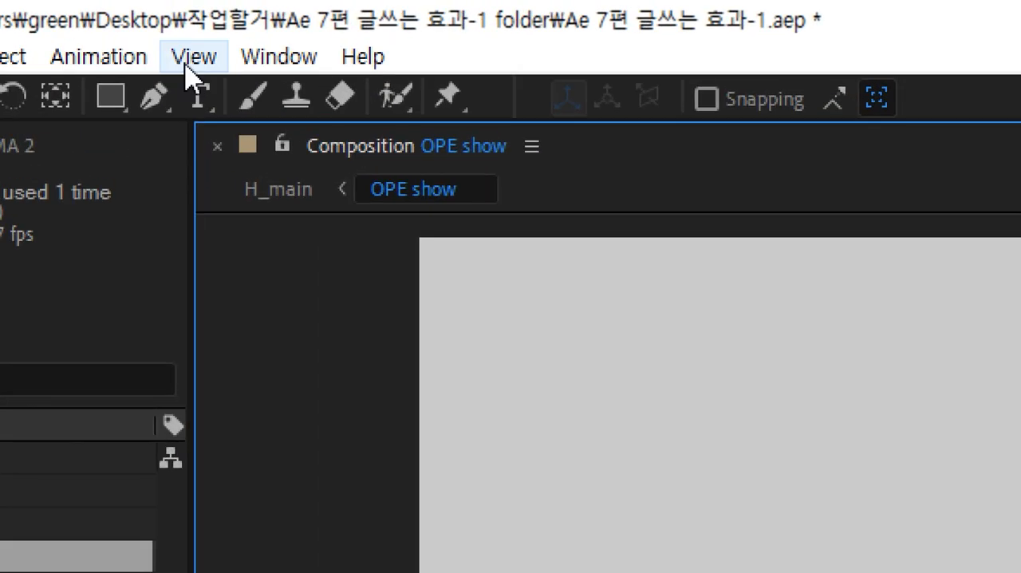
# Show the rulers and place two vertical and two horizontal guides along the four edges of the yellow rectangle.
pyautogui.click(187, 18)
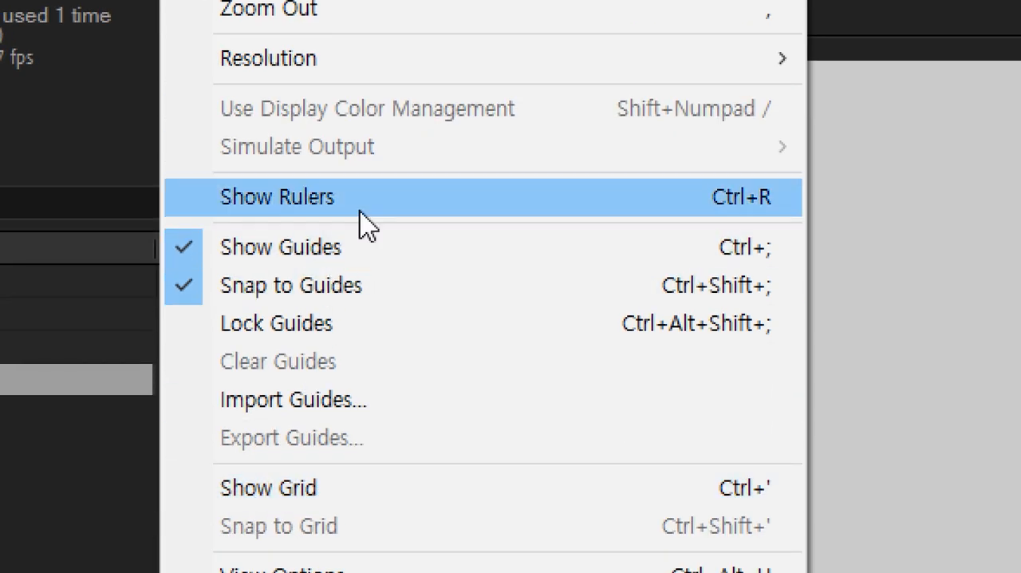
pyautogui.click(359, 212)
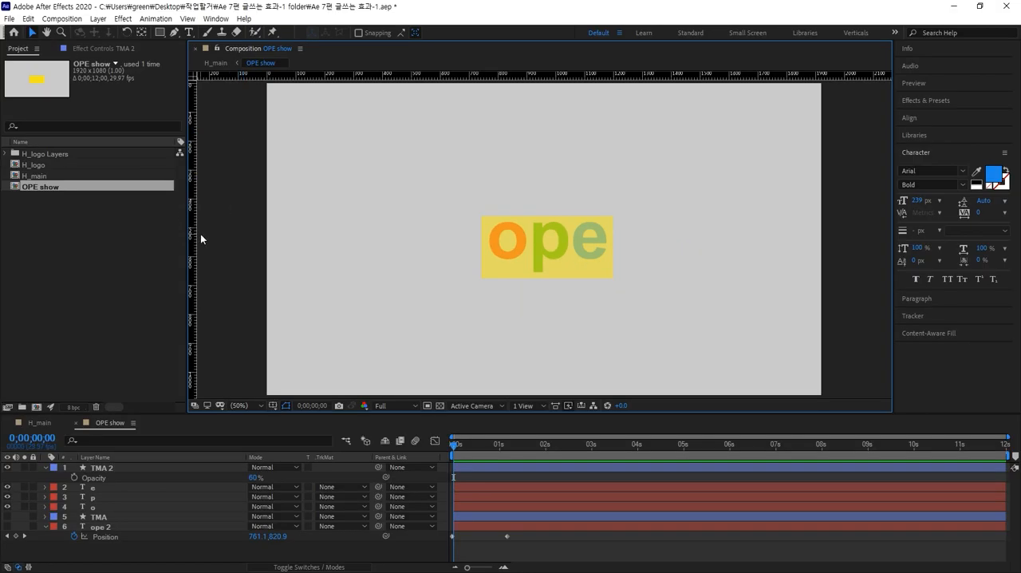
pyautogui.moveTo(196, 234); pyautogui.dragTo(431, 235)
pyautogui.moveTo(530, 77); pyautogui.dragTo(527, 216)
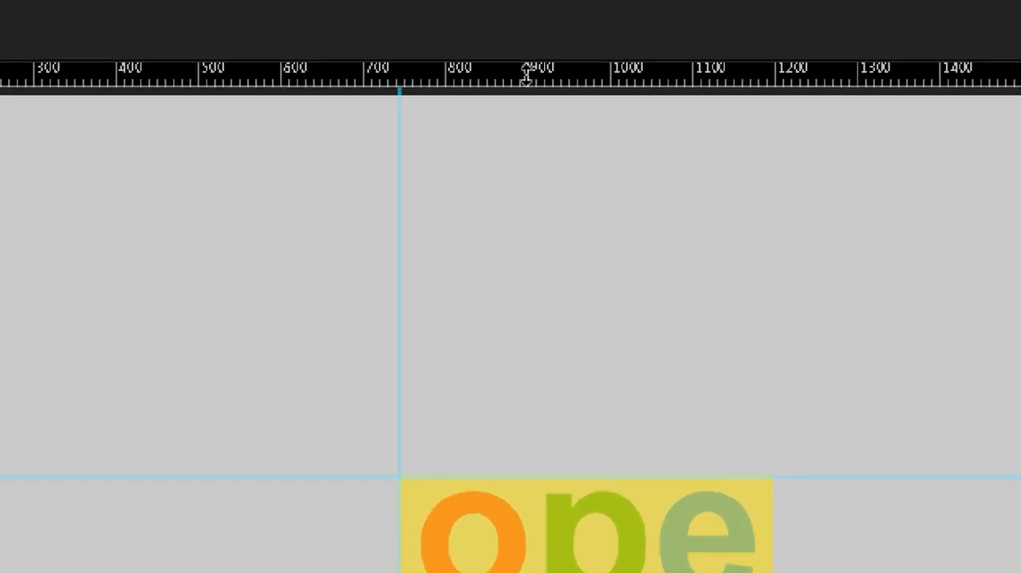
pyautogui.moveTo(527, 76); pyautogui.dragTo(535, 276)
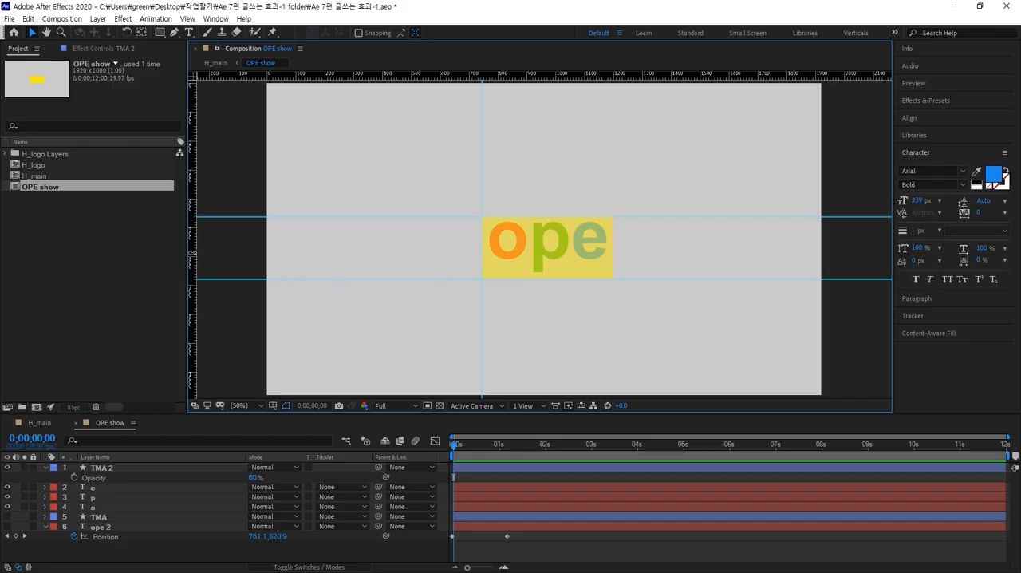
pyautogui.moveTo(192, 252); pyautogui.dragTo(499, 254)
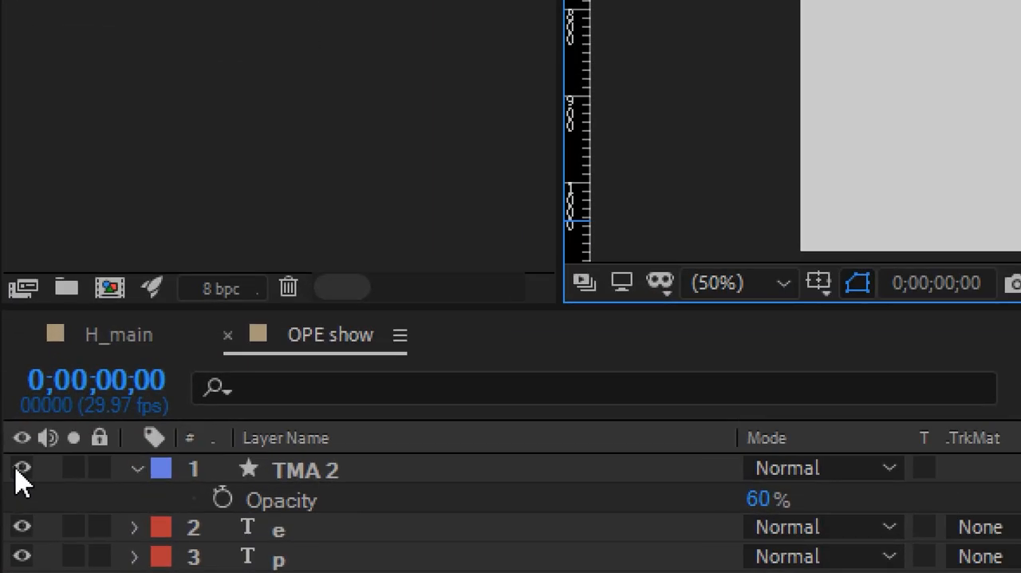
# Hide the TMA 2 layer and leave all layers deselected.
pyautogui.click(19, 471)
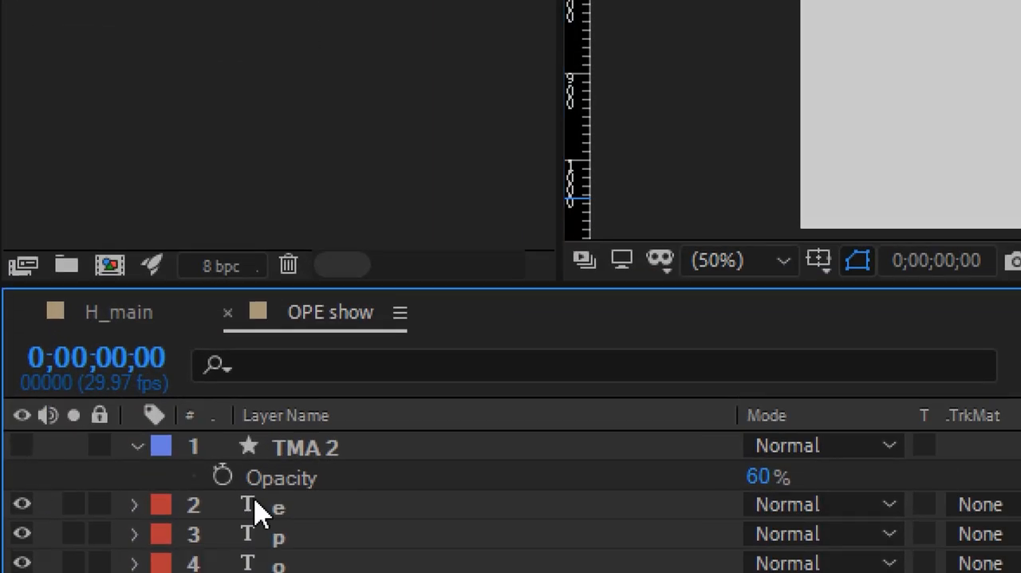
pyautogui.click(276, 526)
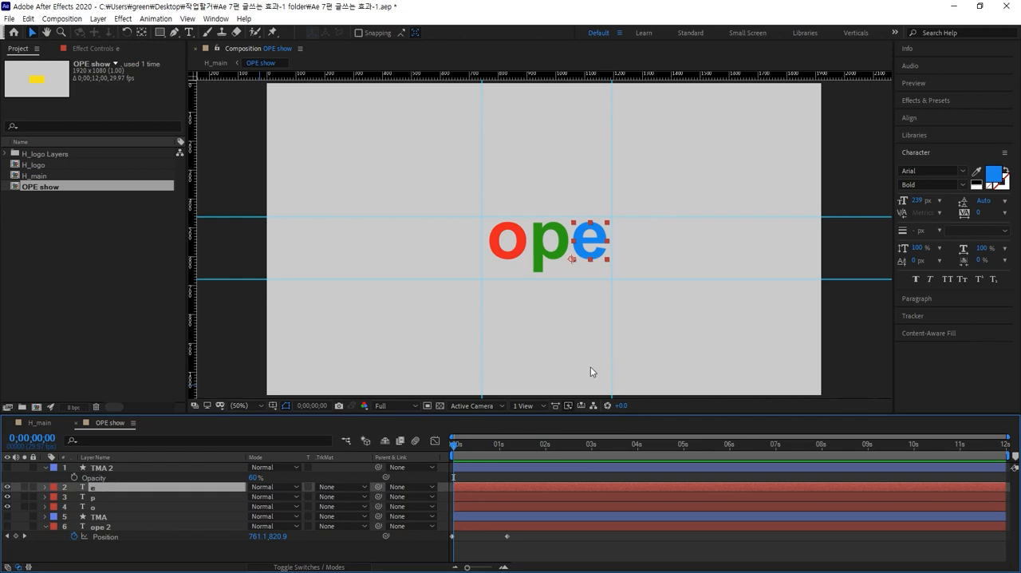
pyautogui.click(591, 372)
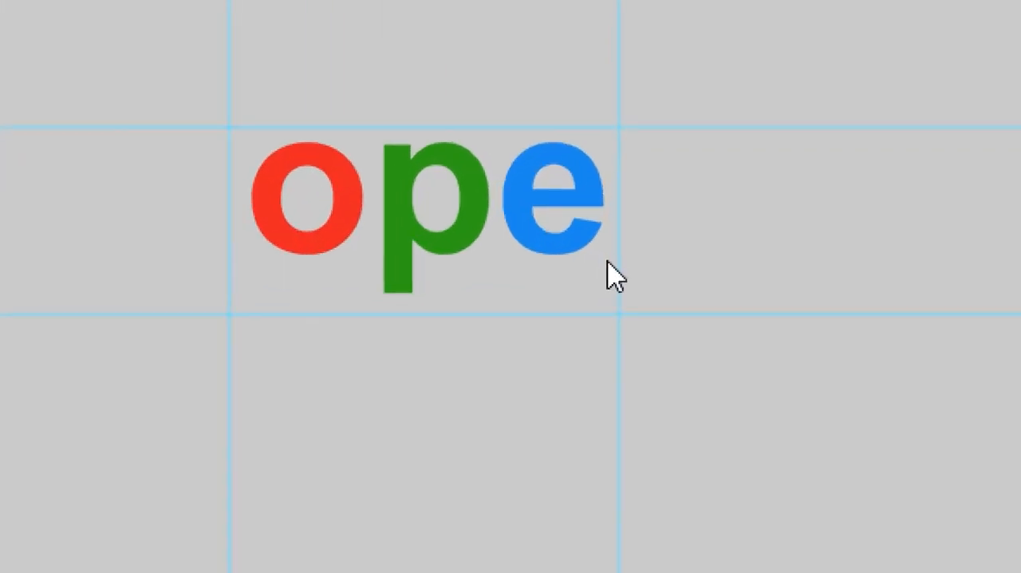
# Change the OPE show composition's background color to near-black in the composition settings.
pyautogui.hotkey('ctrl', 'k')
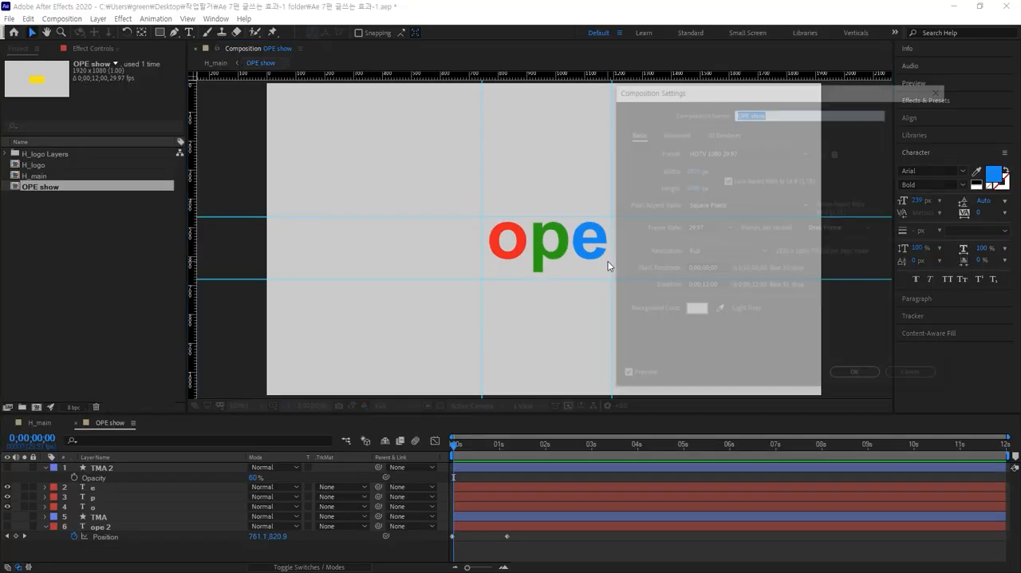
pyautogui.click(690, 312)
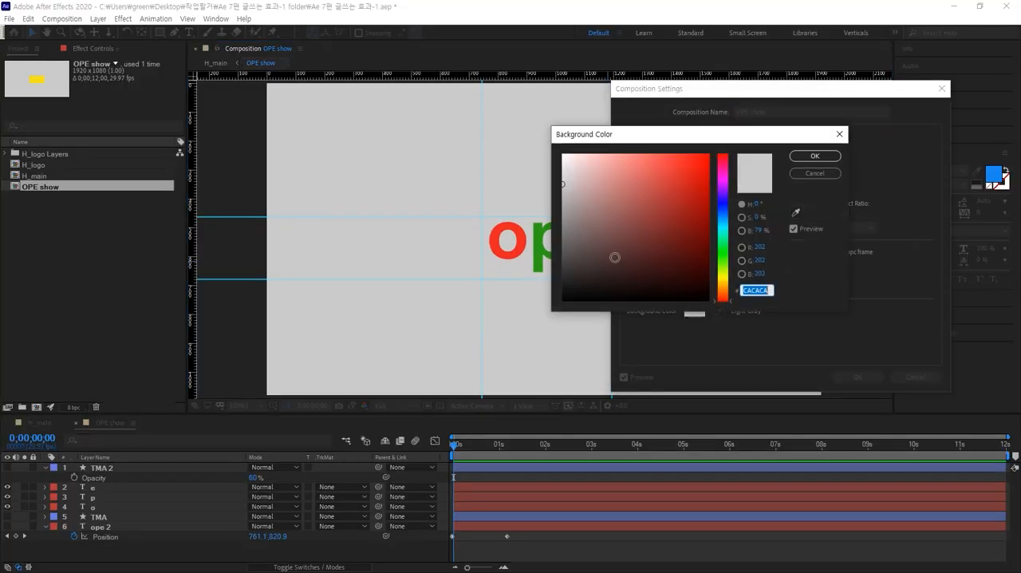
pyautogui.moveTo(611, 256); pyautogui.dragTo(558, 294)
pyautogui.click(808, 159)
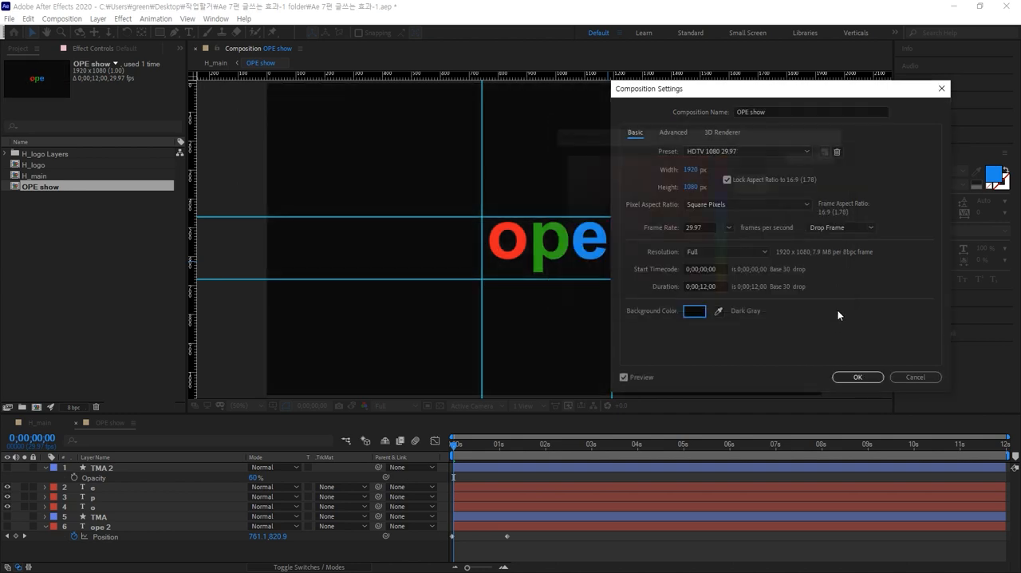
pyautogui.click(857, 378)
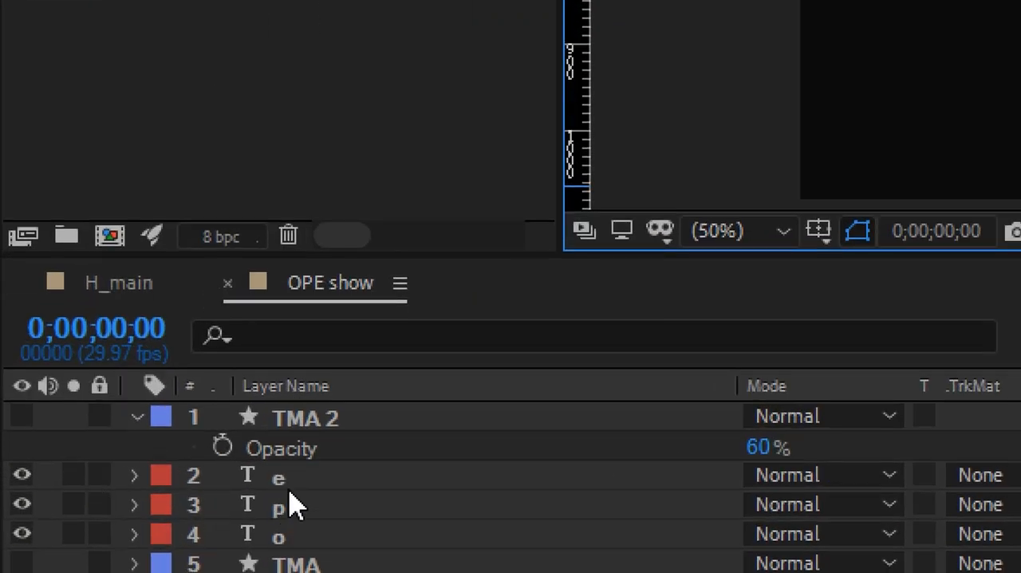
pyautogui.click(286, 479)
pyautogui.click(287, 504)
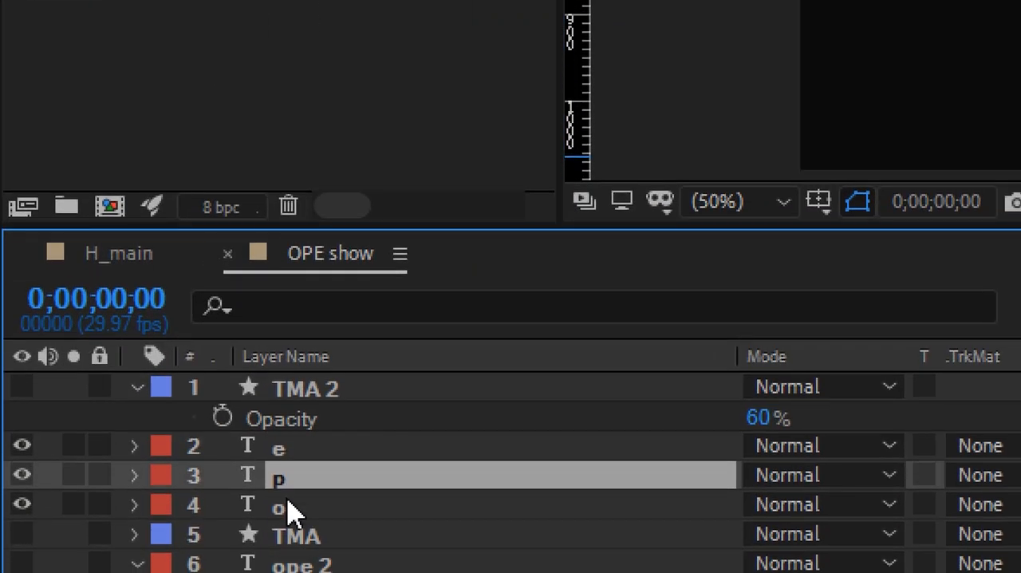
pyautogui.click(288, 507)
pyautogui.click(307, 397)
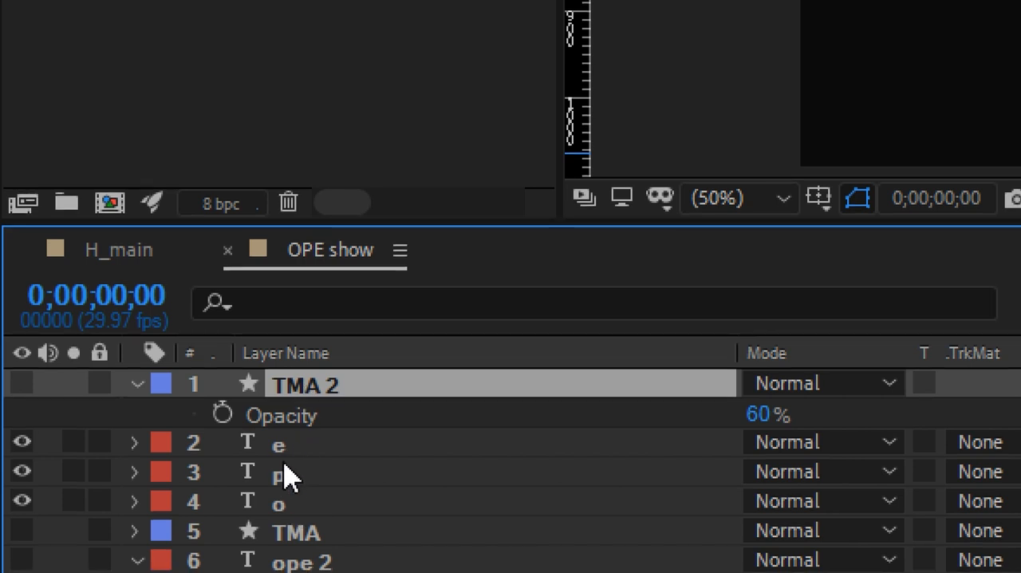
pyautogui.click(279, 447)
pyautogui.click(284, 501)
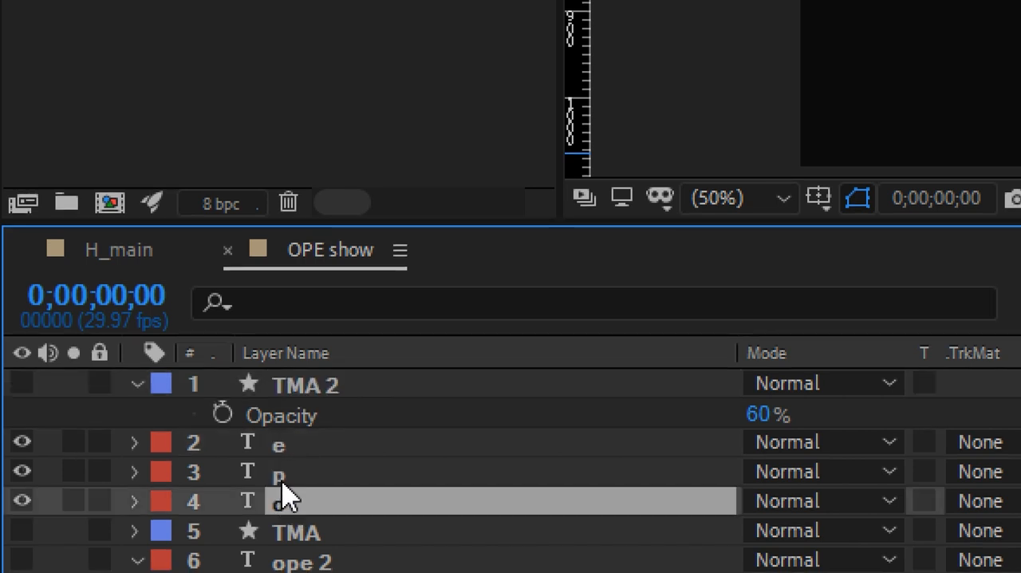
pyautogui.click(284, 444)
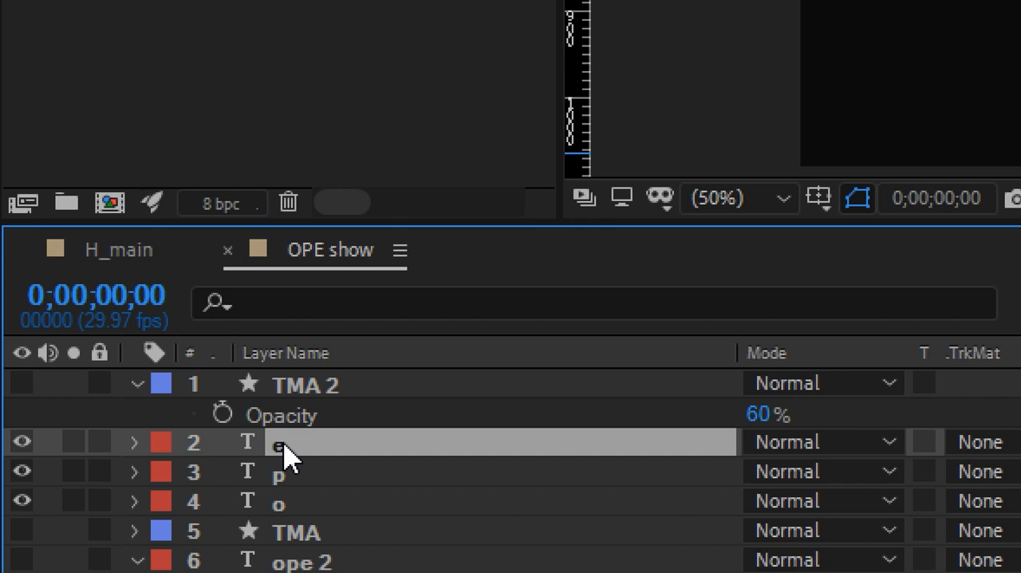
pyautogui.click(287, 504)
pyautogui.click(291, 445)
pyautogui.click(310, 388)
pyautogui.click(284, 474)
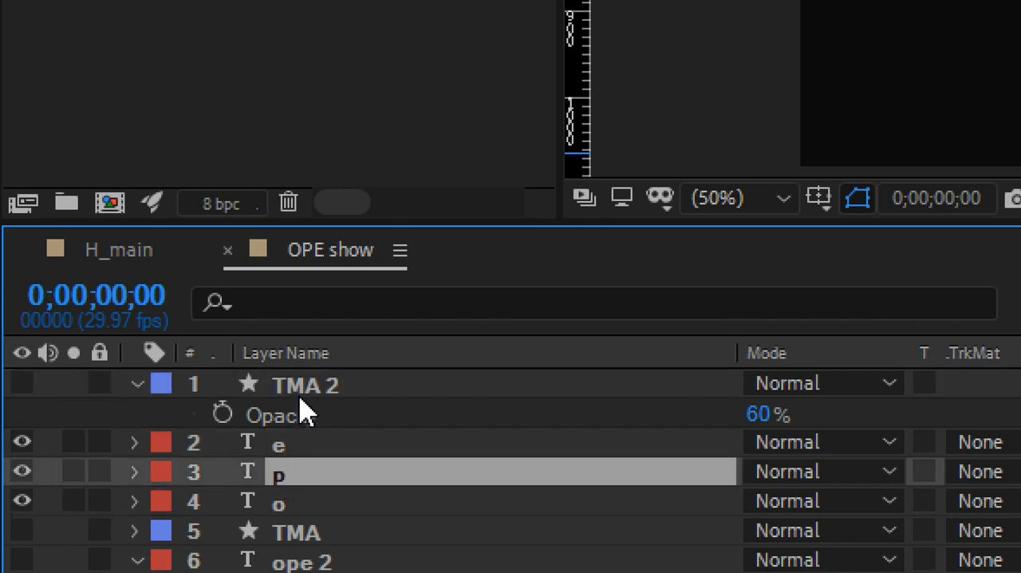
pyautogui.click(317, 447)
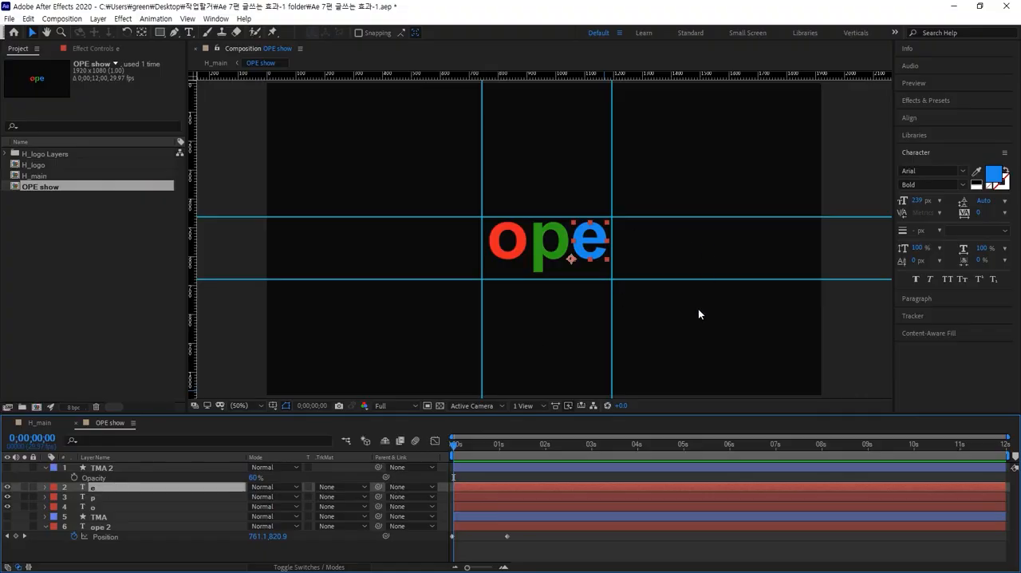
pyautogui.click(673, 352)
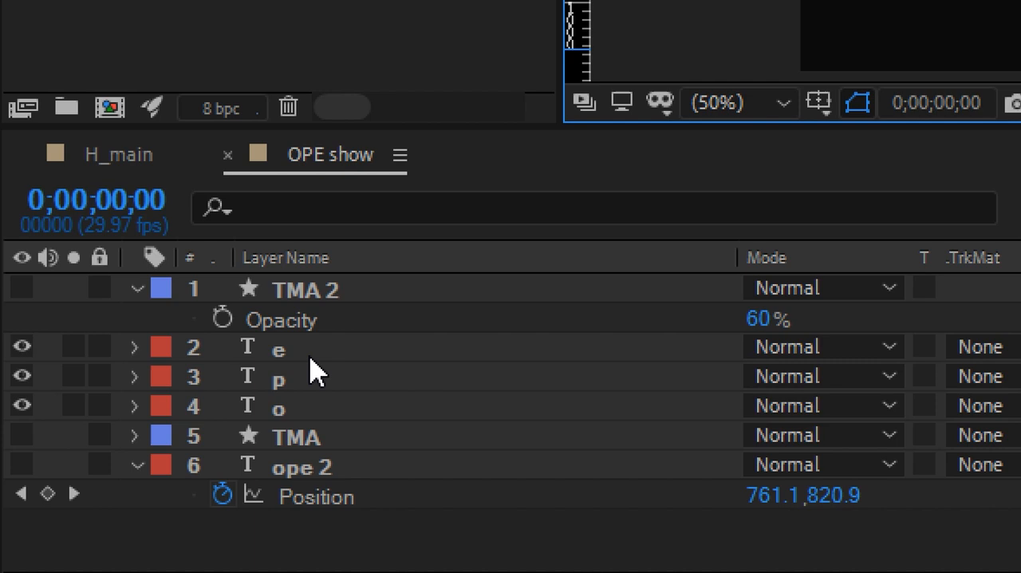
# Add Position keyframes to the e, p and o layers together at 0;00;01;00.
pyautogui.click(310, 356)
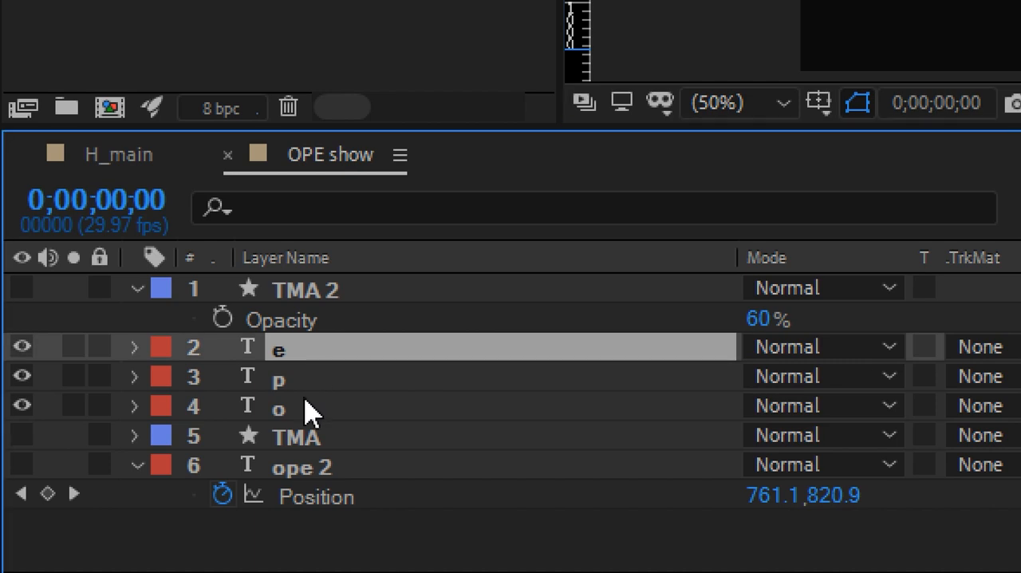
pyautogui.keyDown('shift'); pyautogui.click(305, 405); pyautogui.keyUp('shift')
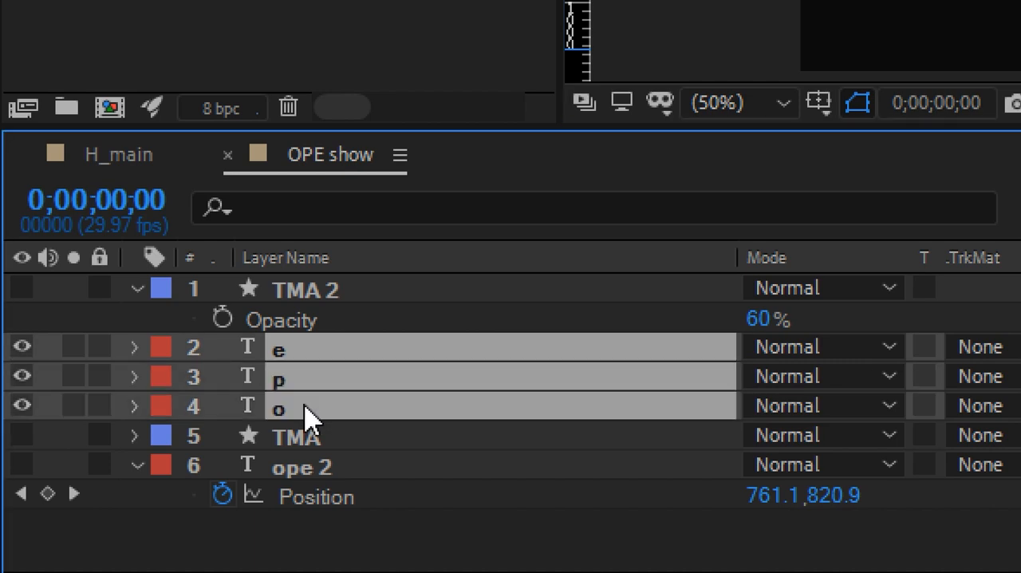
pyautogui.press('p')
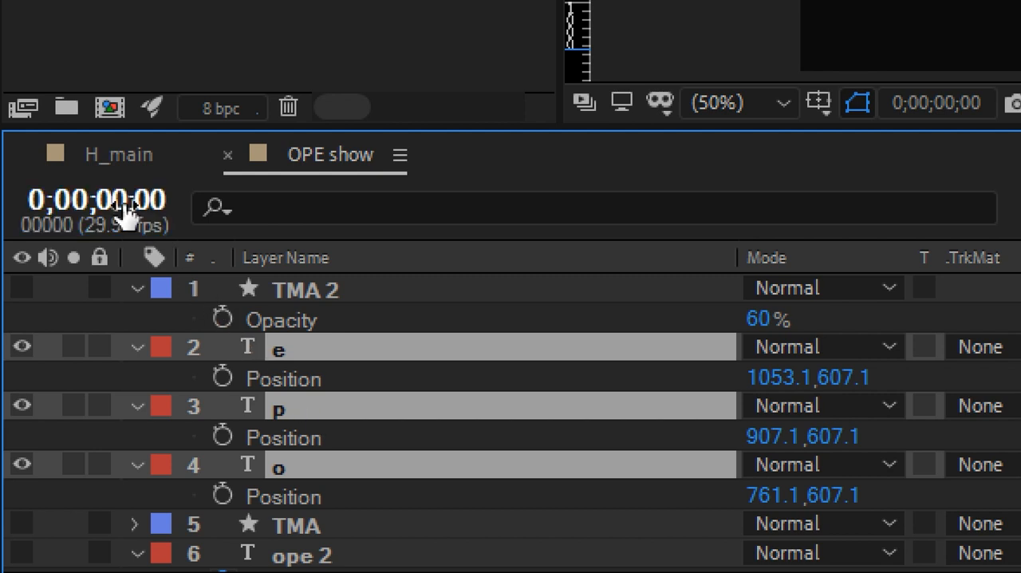
pyautogui.click(156, 203)
pyautogui.write('1')
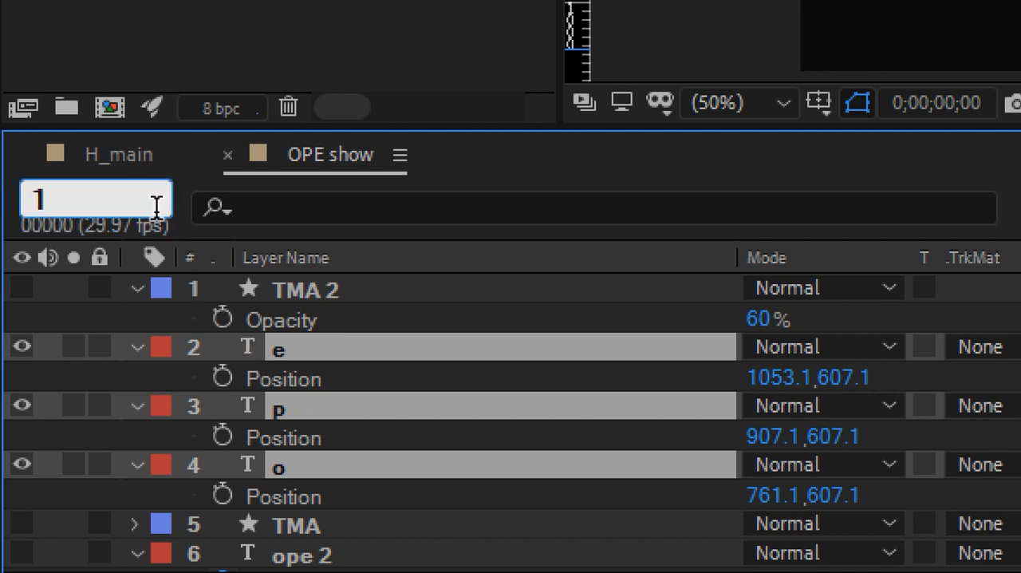
pyautogui.write('.')
pyautogui.press('Return')
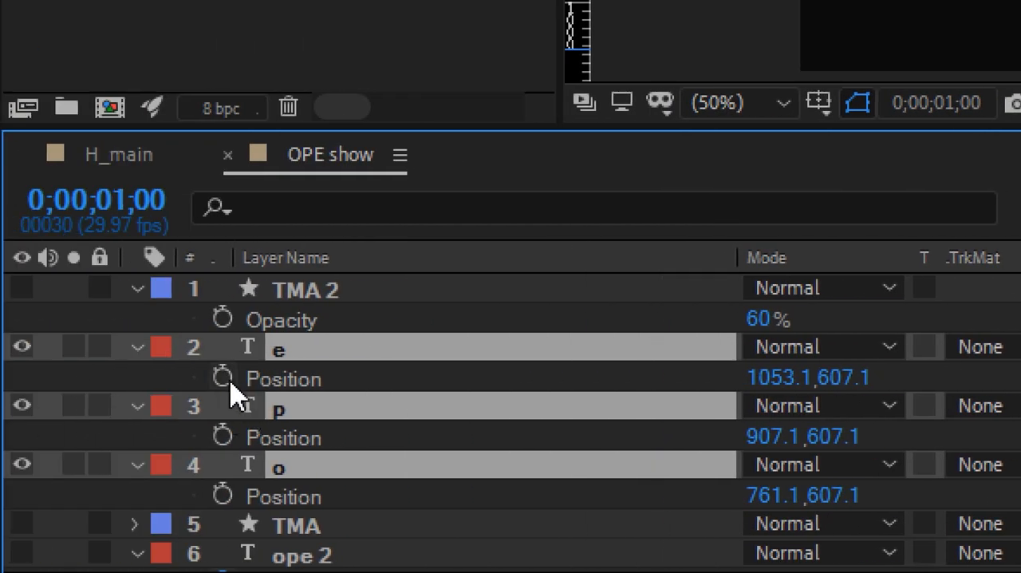
pyautogui.click(228, 380)
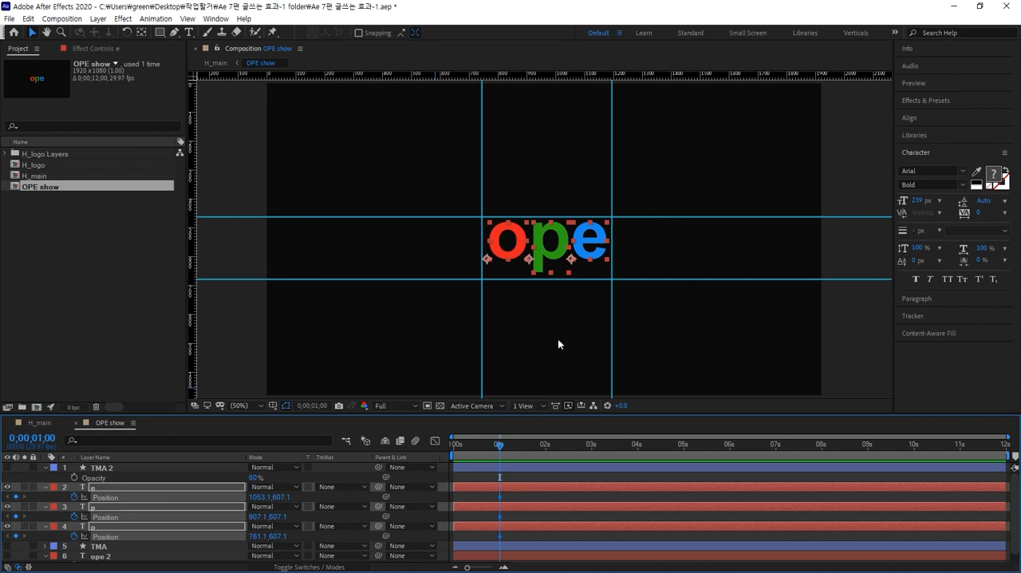
# Keyframe the o and e layers together above the upper guide at 0;00;00;00 with Position Y 446.1, and preview their drop.
pyautogui.click(515, 253)
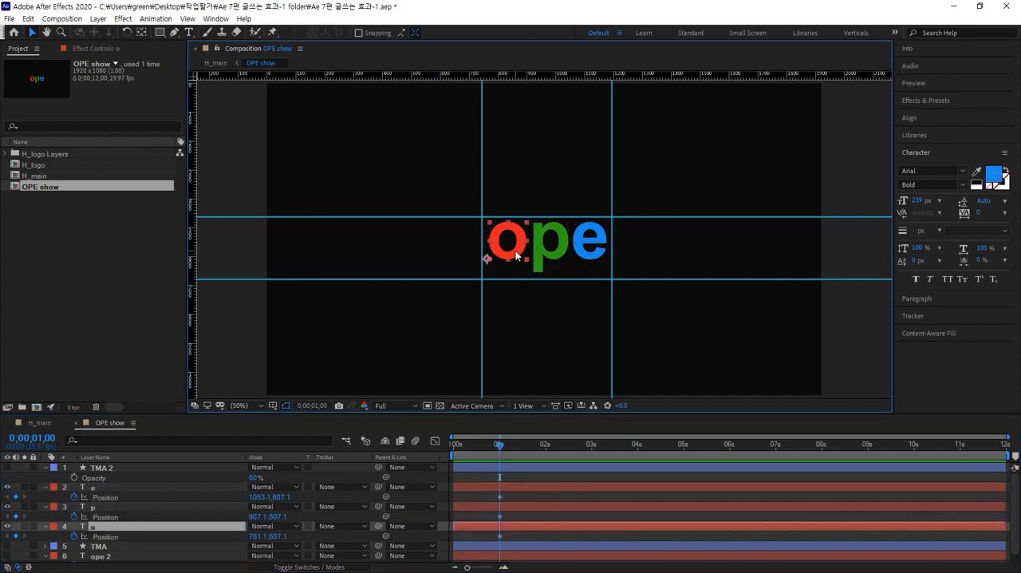
pyautogui.keyDown('shift'); pyautogui.click(587, 247); pyautogui.keyUp('shift')
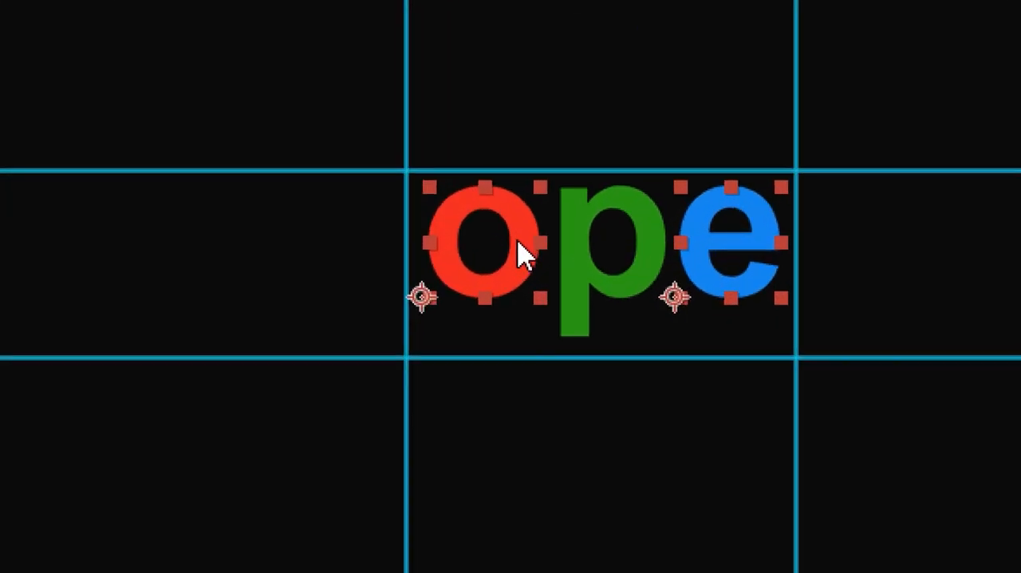
pyautogui.click(511, 132)
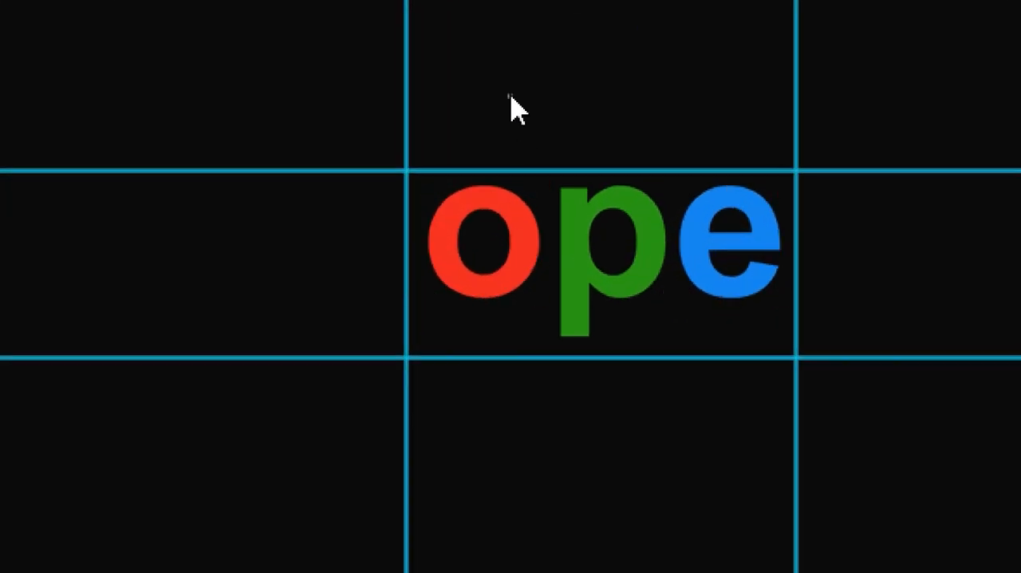
pyautogui.click(511, 216)
pyautogui.keyDown('shift'); pyautogui.click(710, 252); pyautogui.keyUp('shift')
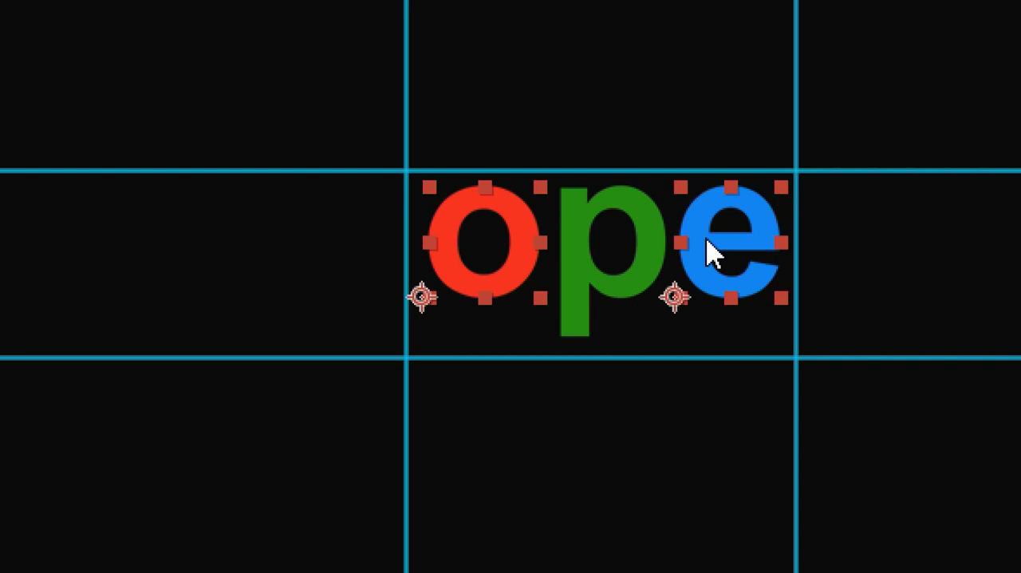
pyautogui.click(702, 87)
pyautogui.click(713, 239)
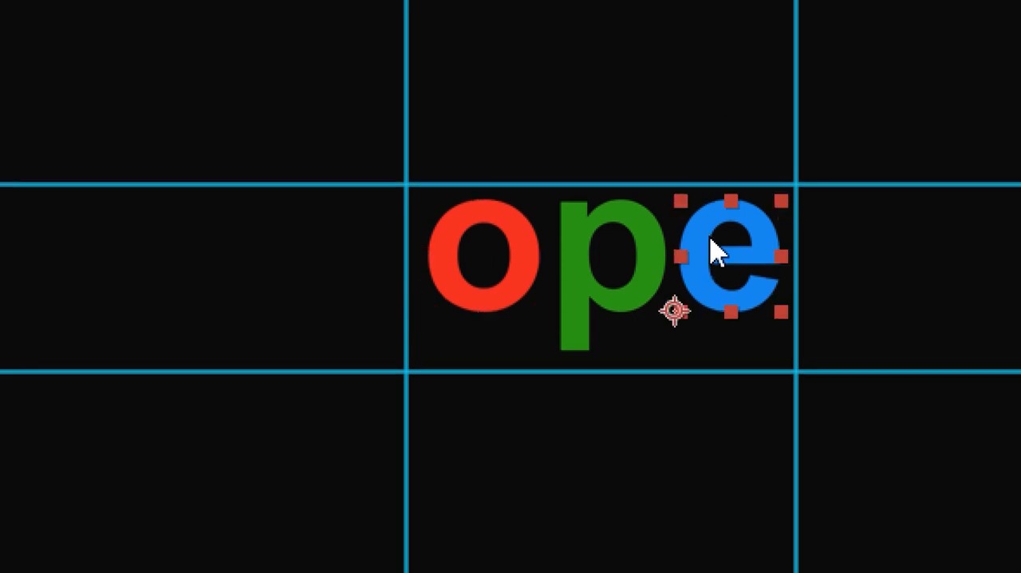
pyautogui.click(530, 270)
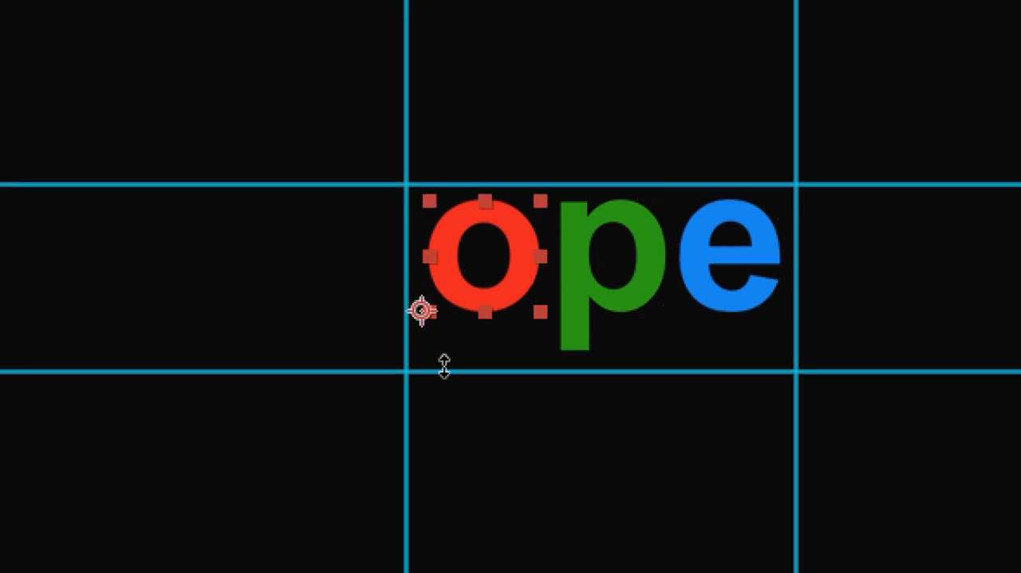
pyautogui.keyDown('shift'); pyautogui.click(718, 271); pyautogui.keyUp('shift')
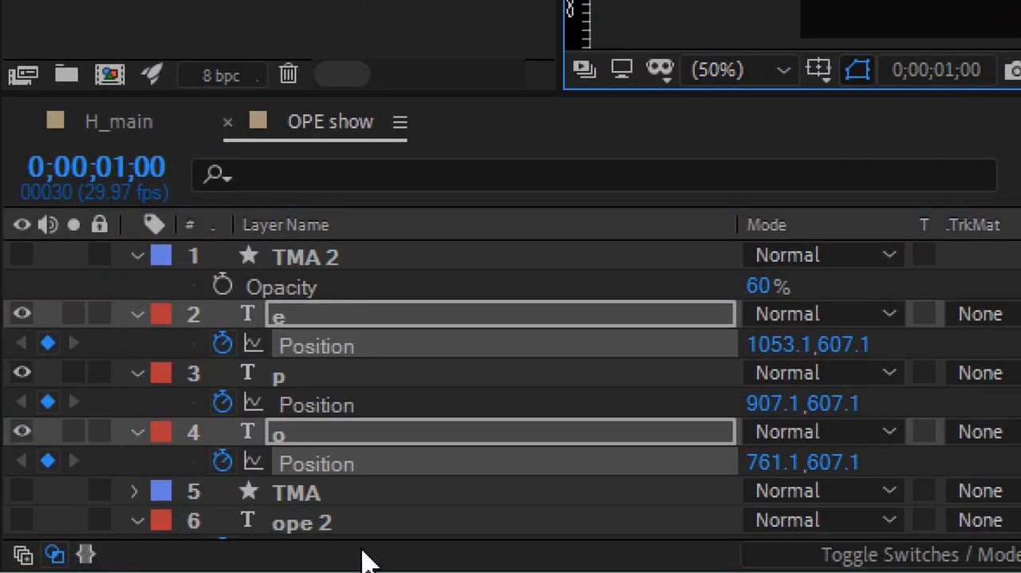
pyautogui.click(130, 175)
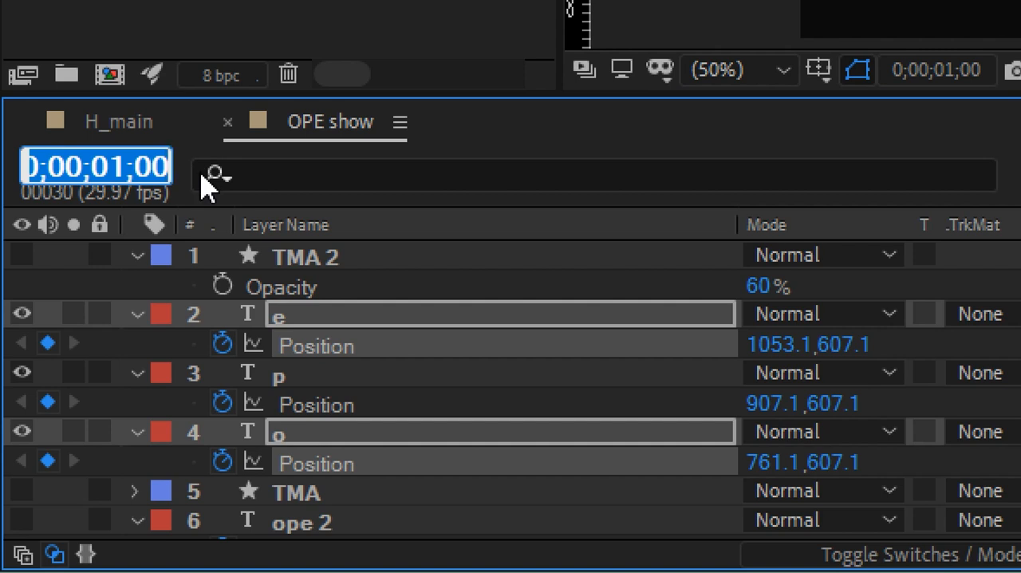
pyautogui.write('0')
pyautogui.press('Return')
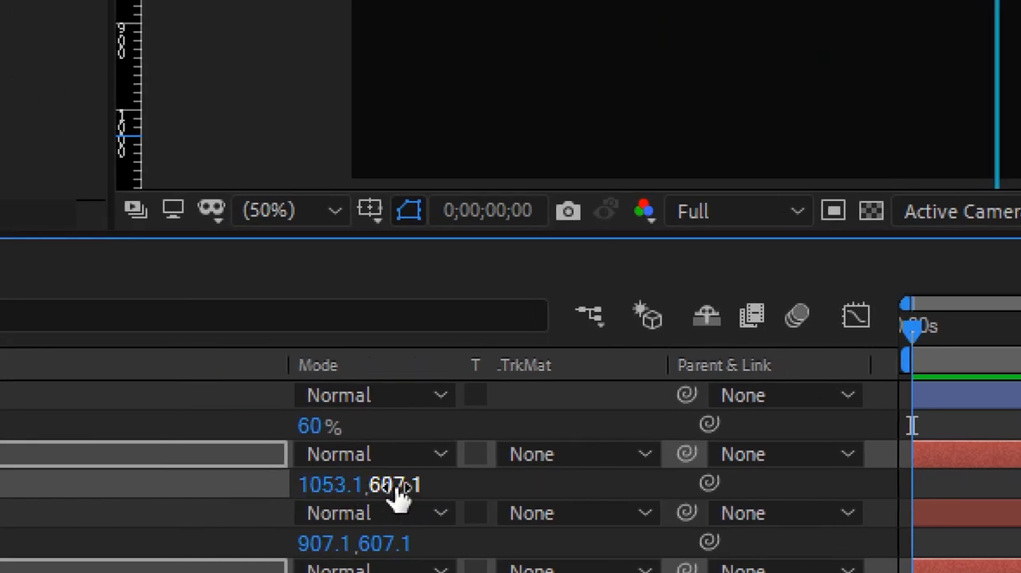
pyautogui.moveTo(277, 497); pyautogui.dragTo(185, 500)
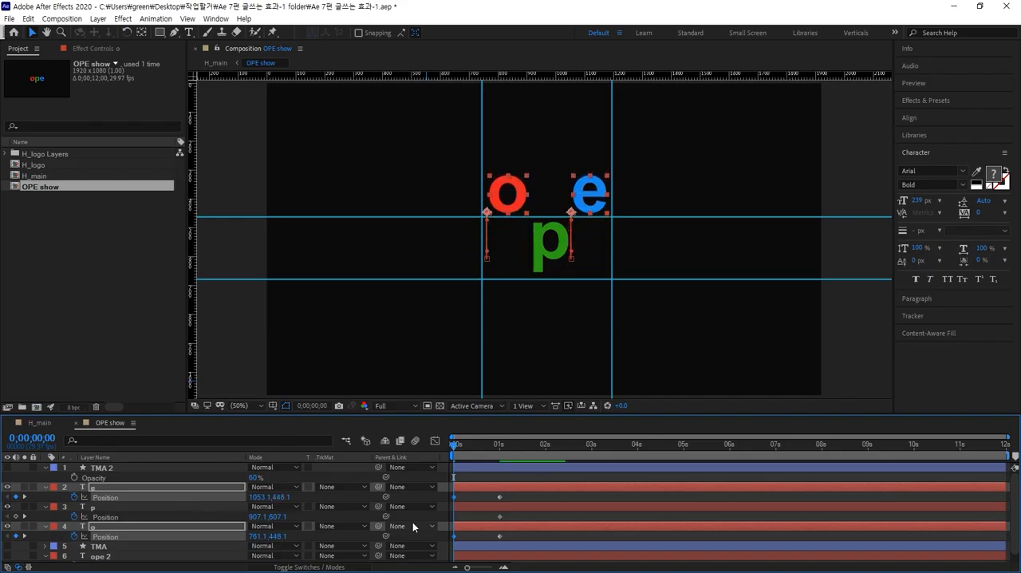
pyautogui.moveTo(451, 446); pyautogui.dragTo(479, 441)
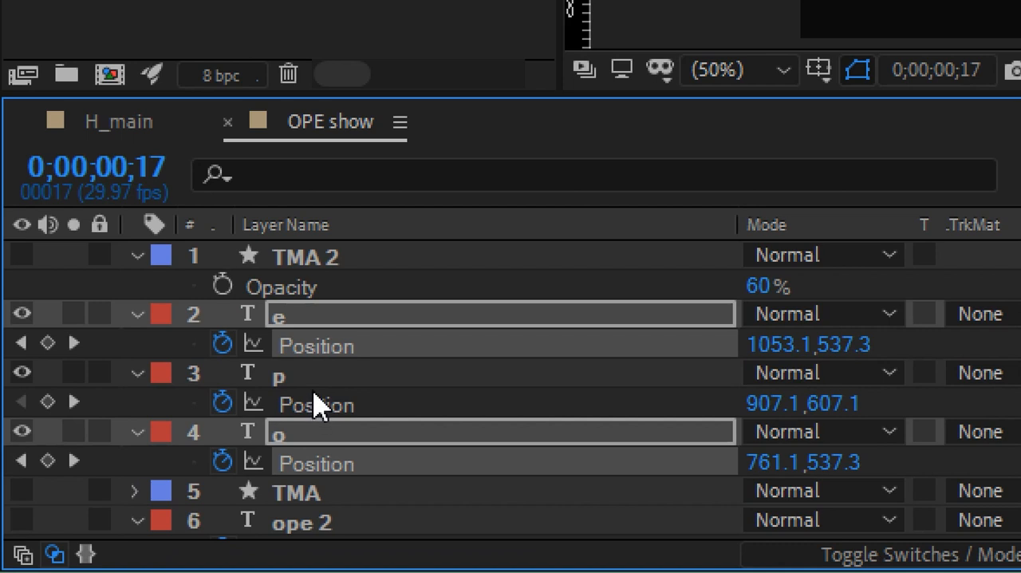
# Keyframe the p layer below the lower guide at 0;00;00;00 with Position Y 820.1, and preview the motion up to 0;00;02;01.
pyautogui.click(314, 377)
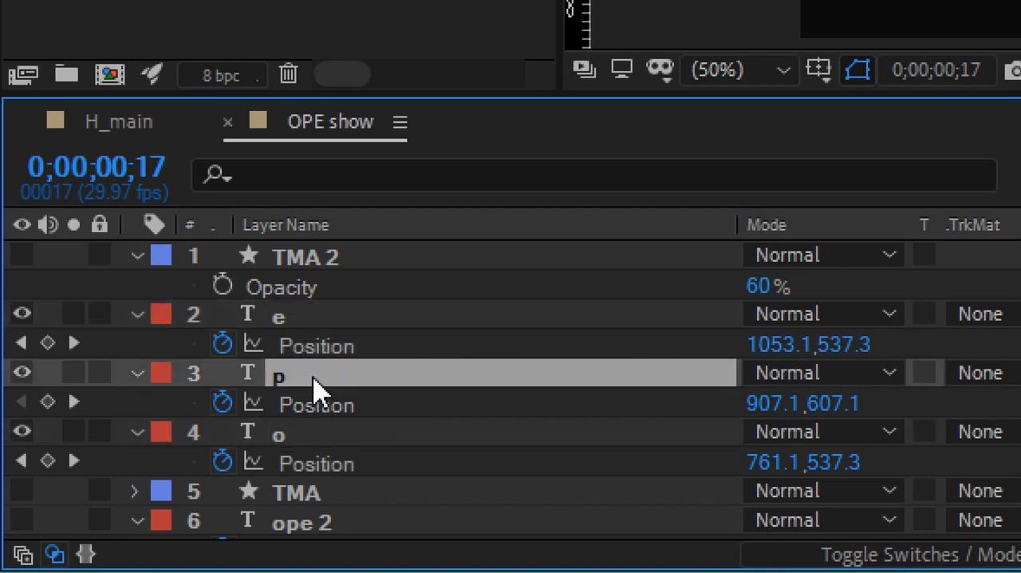
pyautogui.press('Home')
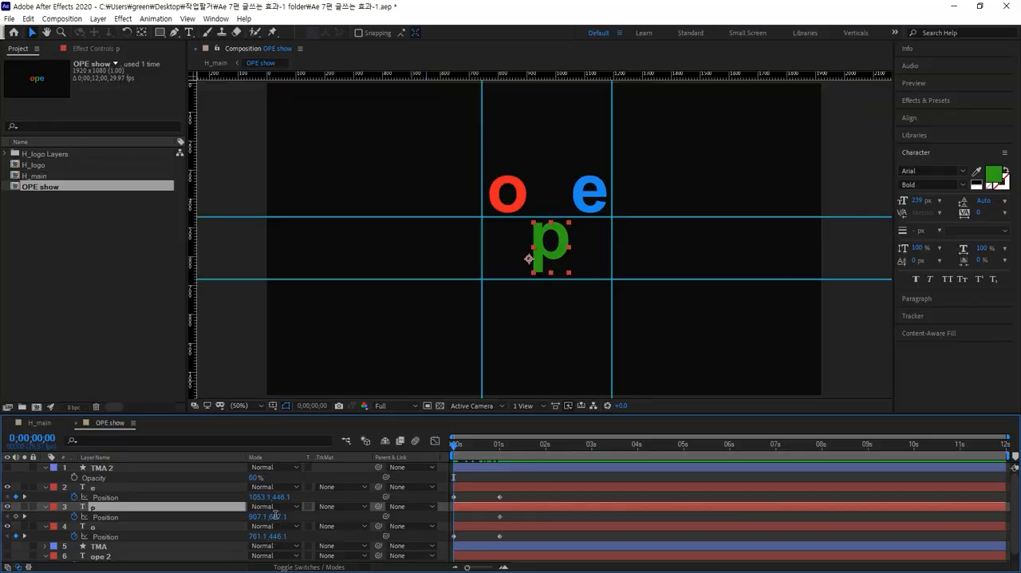
pyautogui.click(830, 404)
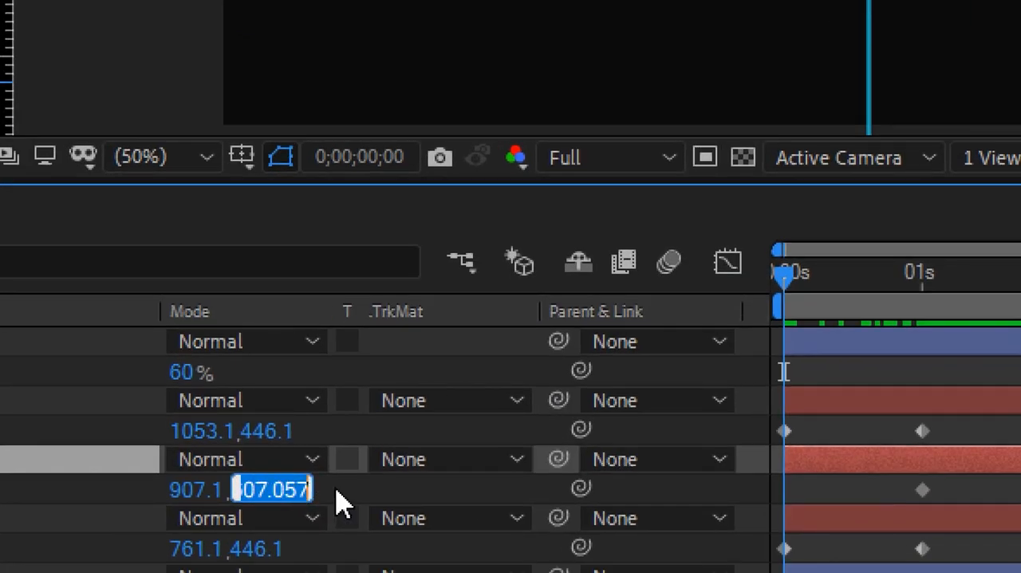
pyautogui.click(335, 513)
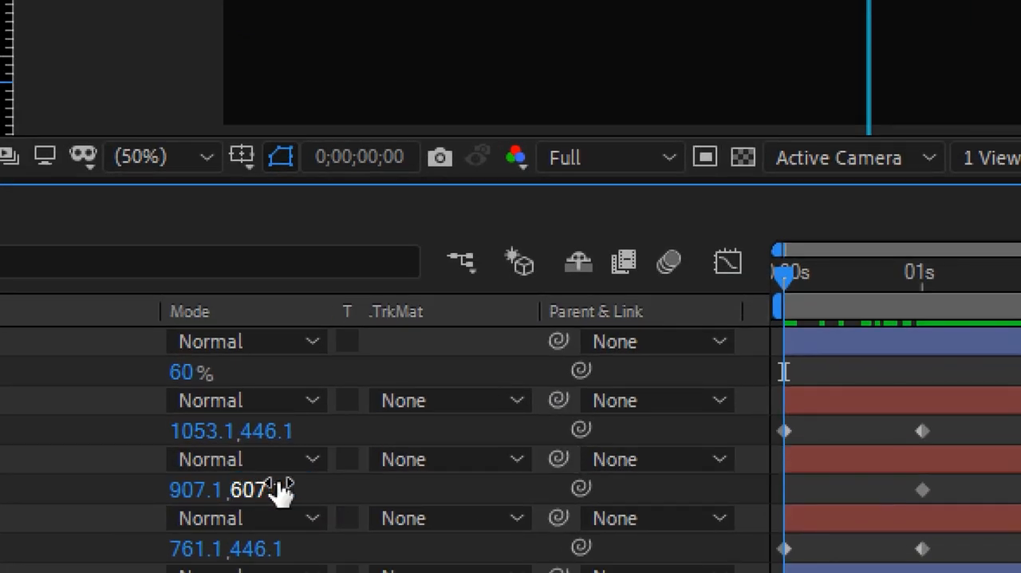
pyautogui.moveTo(257, 491); pyautogui.dragTo(536, 477)
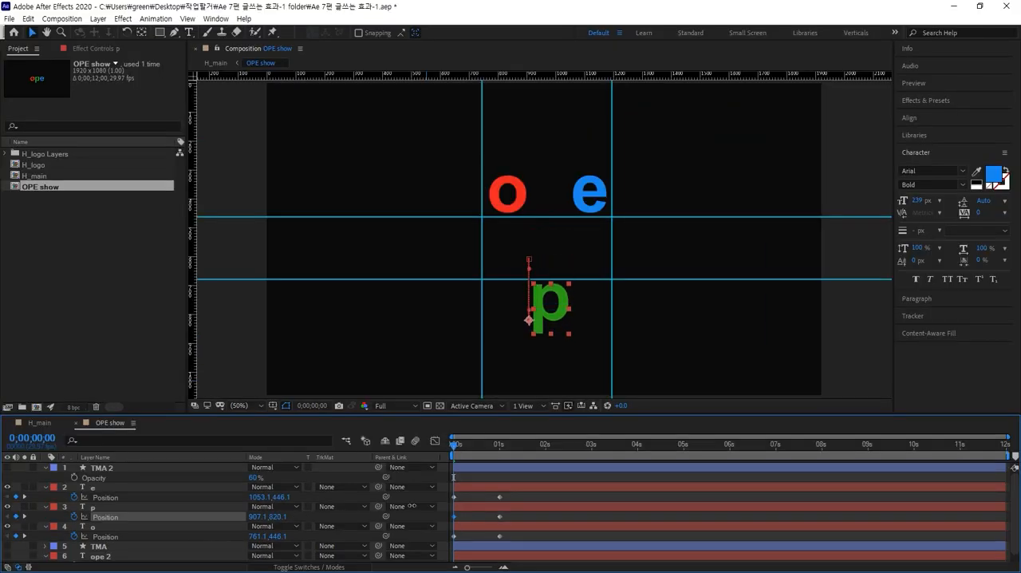
pyautogui.moveTo(412, 505); pyautogui.dragTo(411, 505)
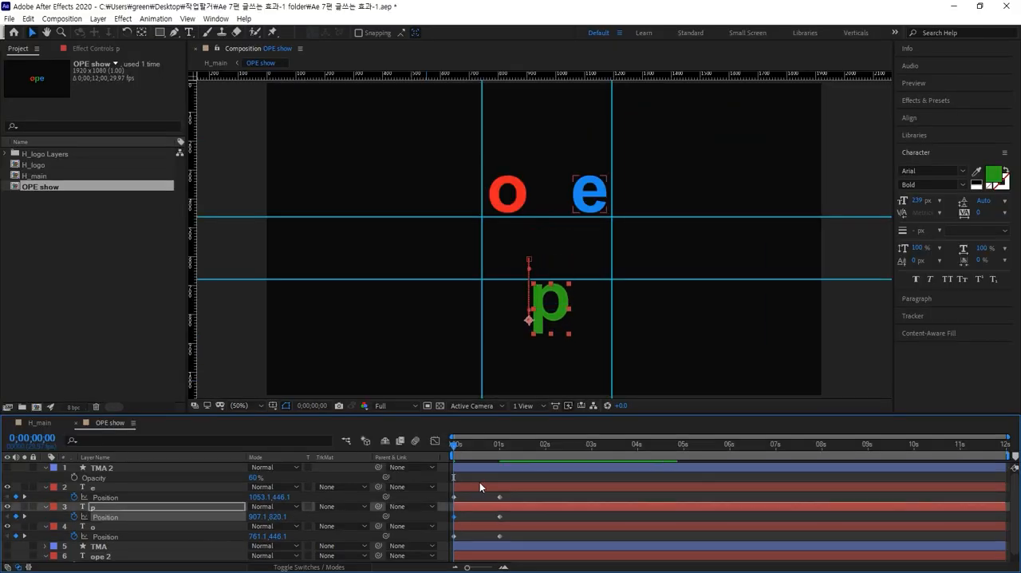
pyautogui.moveTo(453, 444); pyautogui.dragTo(546, 432)
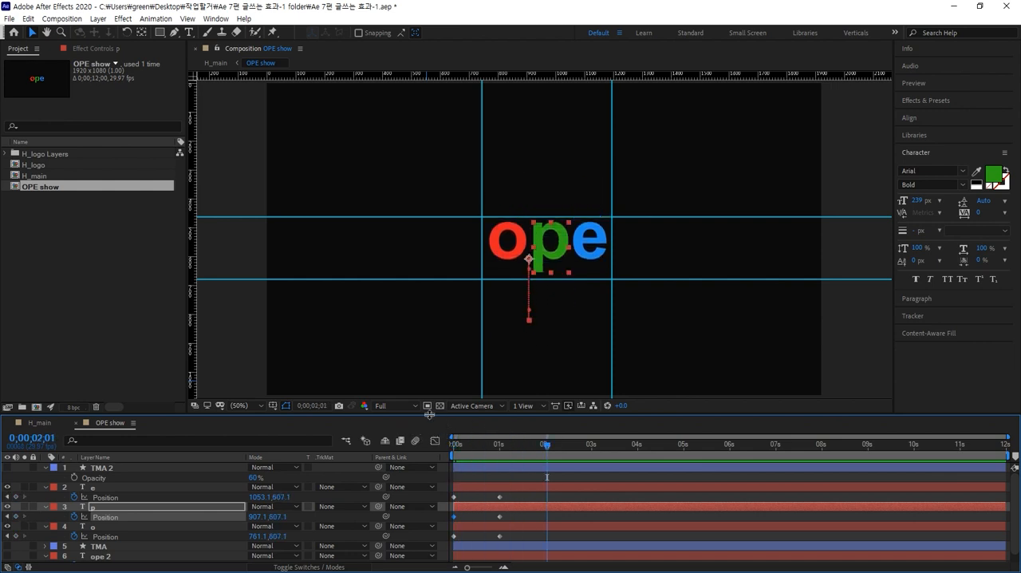
# Collapse the Position properties of the e, p and o layers in an enlarged timeline, and make the TMA 2 layer visible.
pyautogui.moveTo(431, 414); pyautogui.dragTo(428, 371)
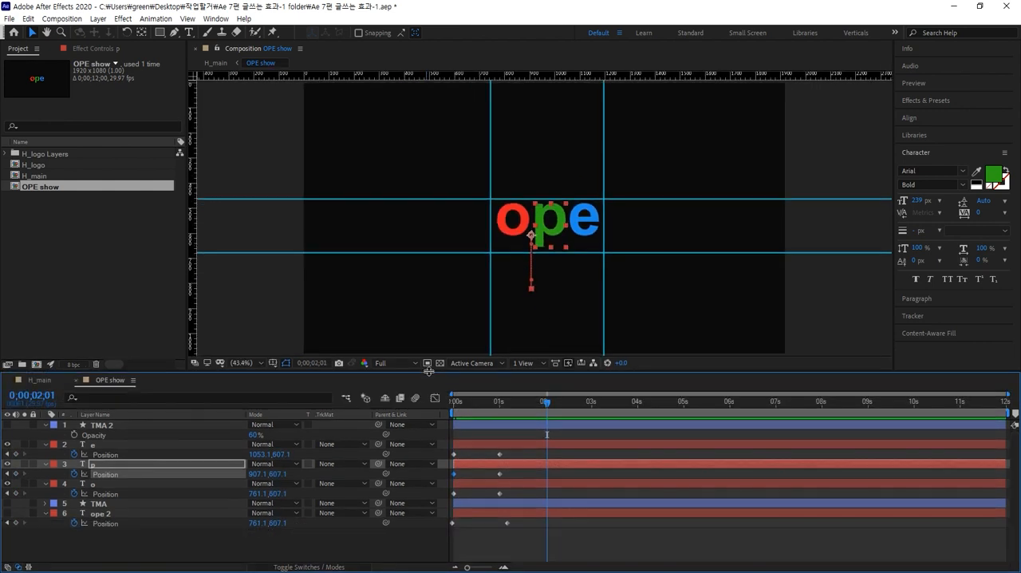
pyautogui.click(124, 555)
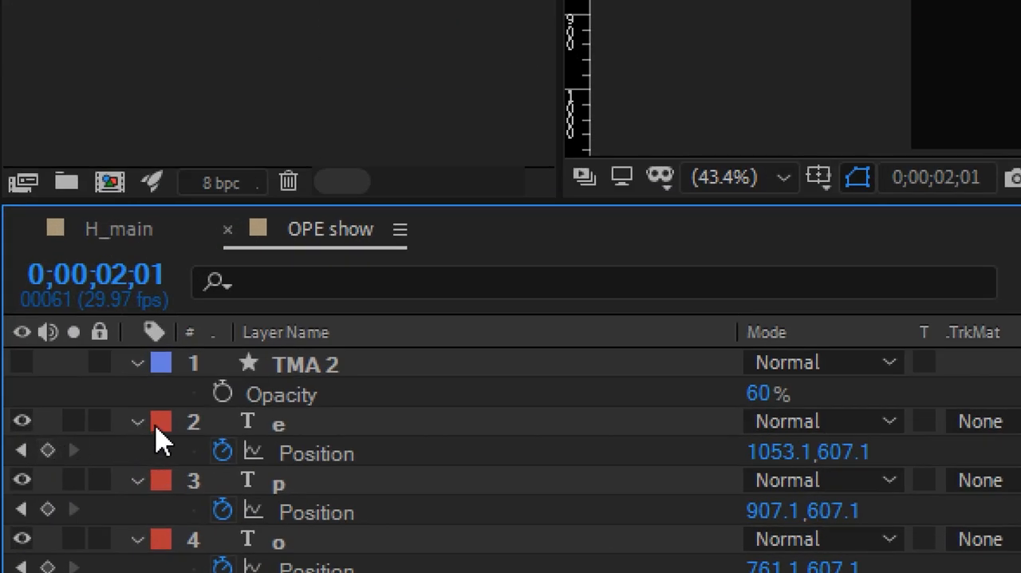
pyautogui.click(93, 445)
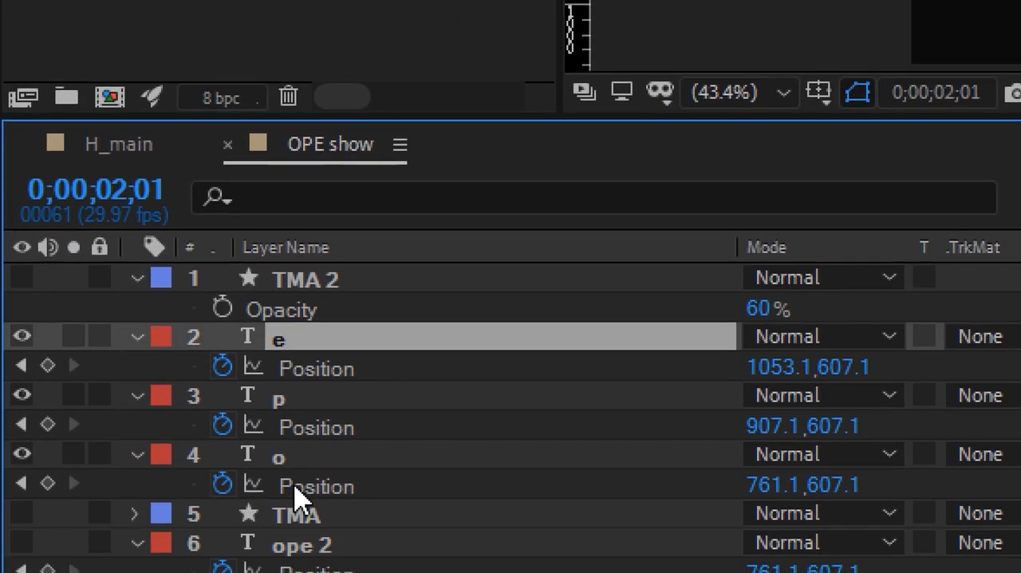
pyautogui.keyDown('shift'); pyautogui.click(311, 514); pyautogui.keyUp('shift')
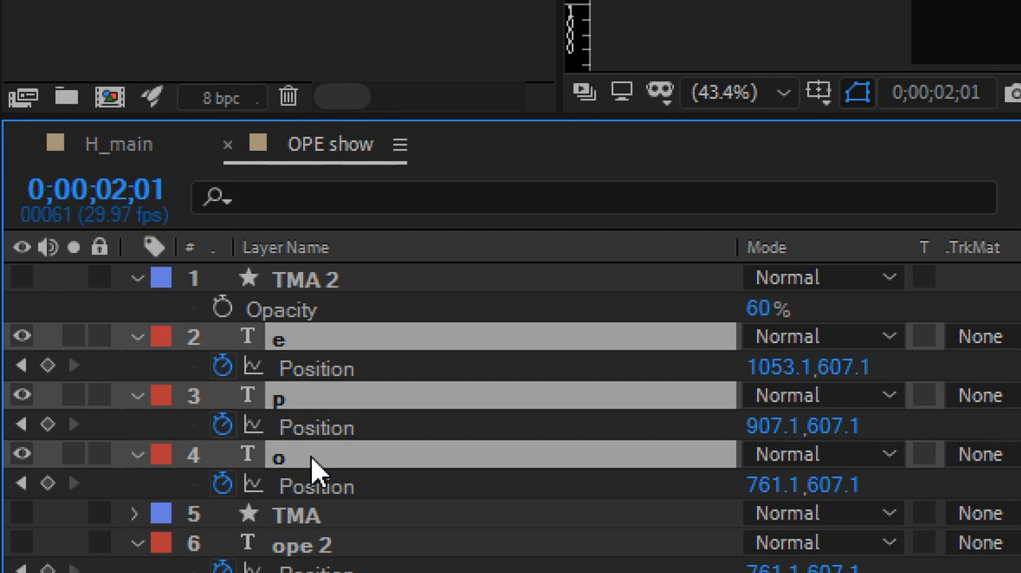
pyautogui.press('p')
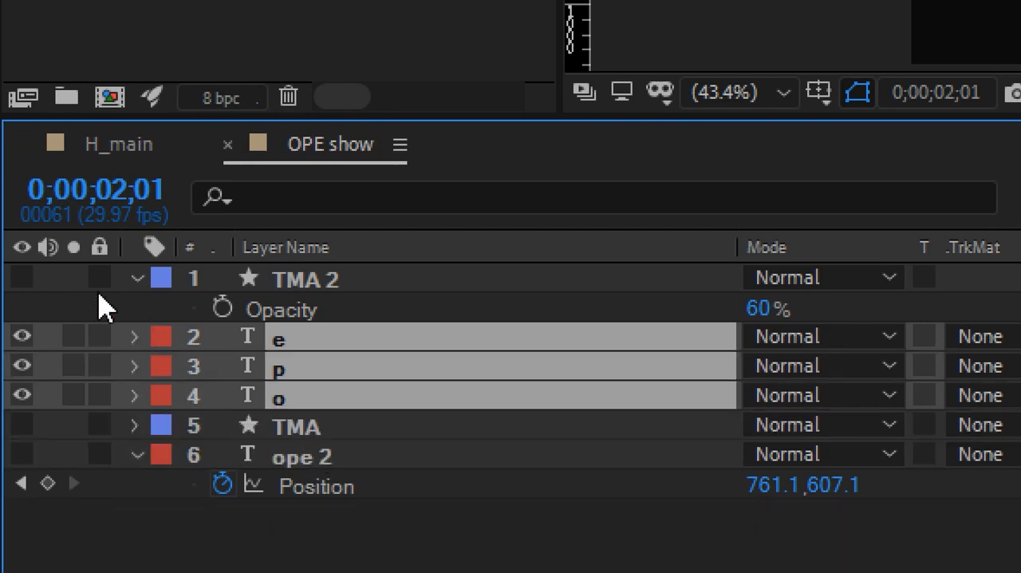
pyautogui.click(30, 277)
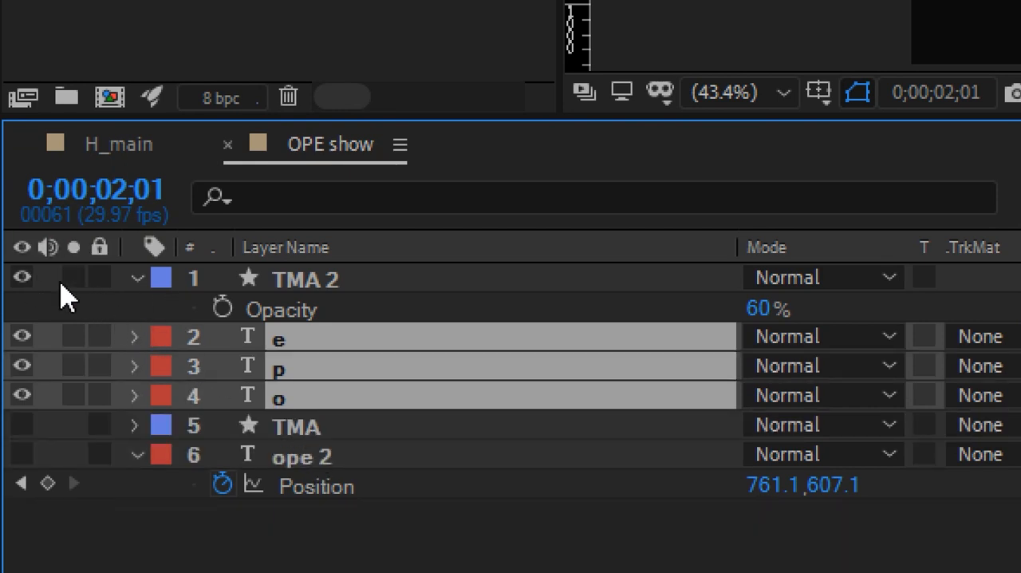
# Try masking the e layer with Alpha Matte "TMA 2", preview it, and check the track matte options of the p layer.
pyautogui.click(326, 287)
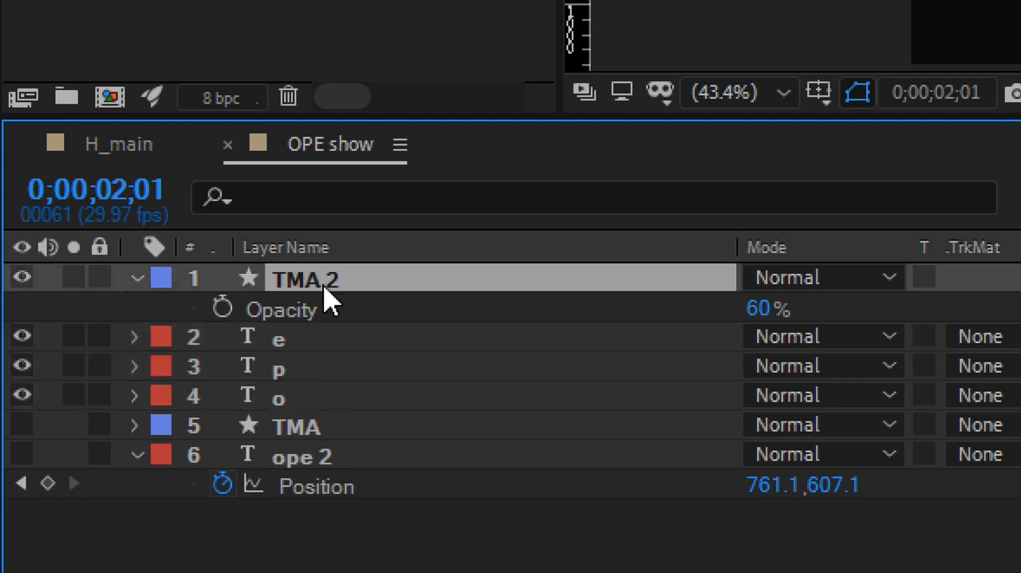
pyautogui.click(308, 340)
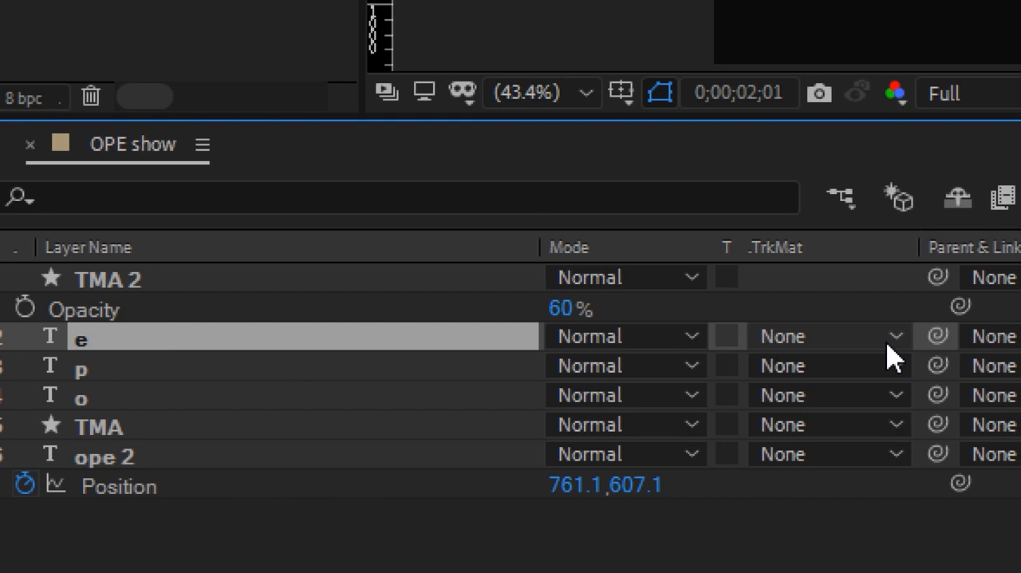
pyautogui.click(889, 344)
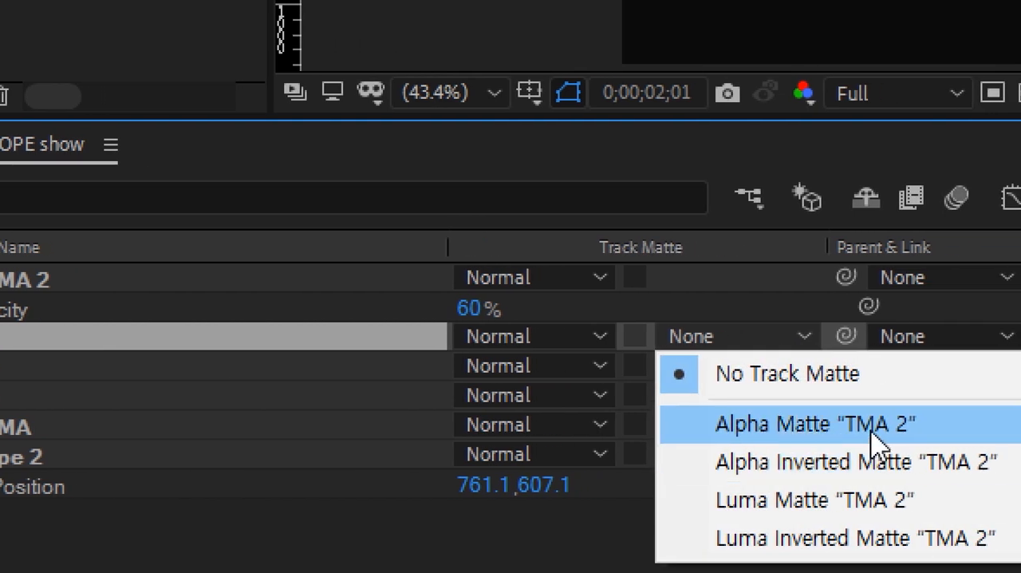
pyautogui.click(874, 431)
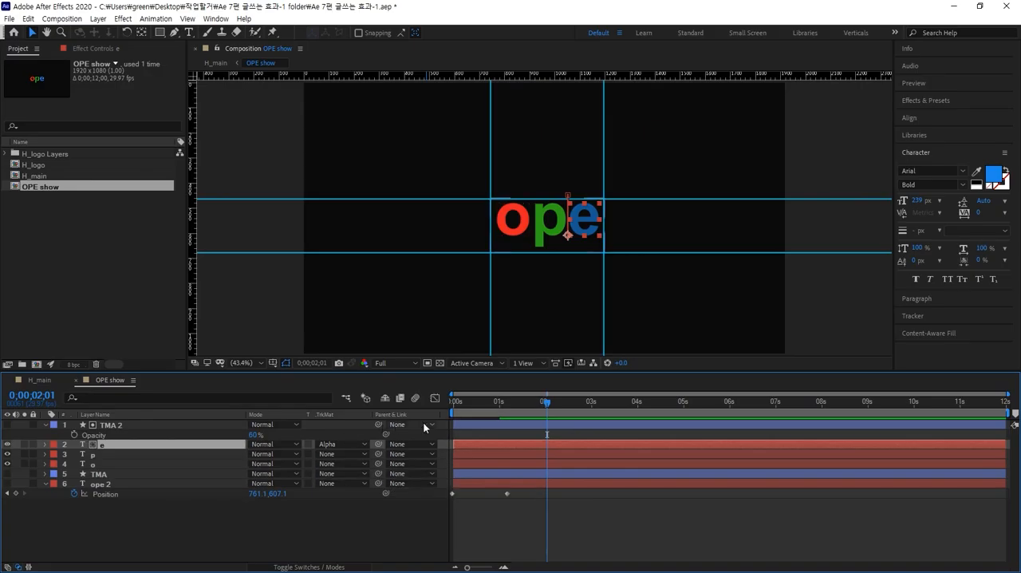
pyautogui.moveTo(534, 397); pyautogui.dragTo(471, 405)
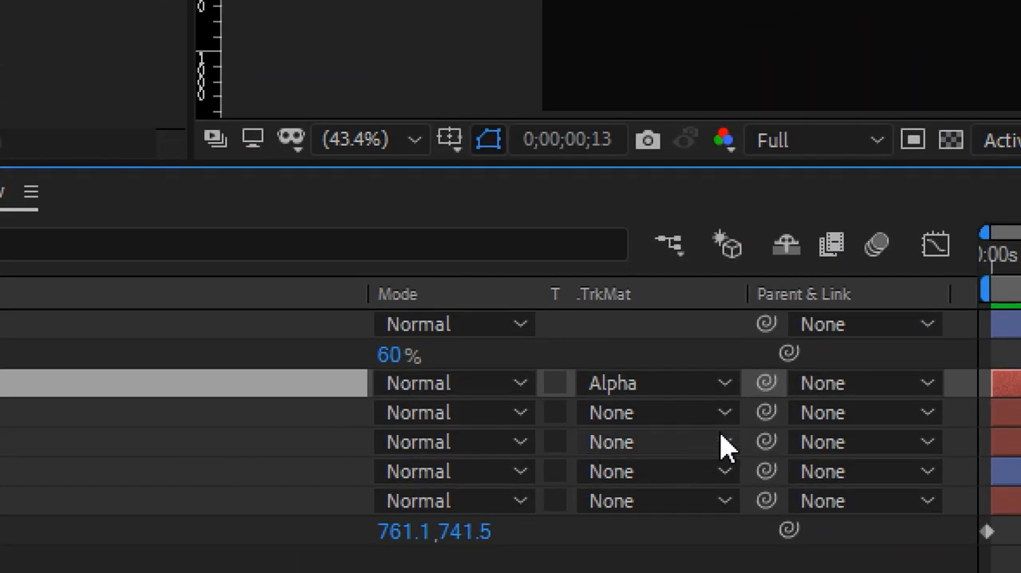
pyautogui.click(727, 414)
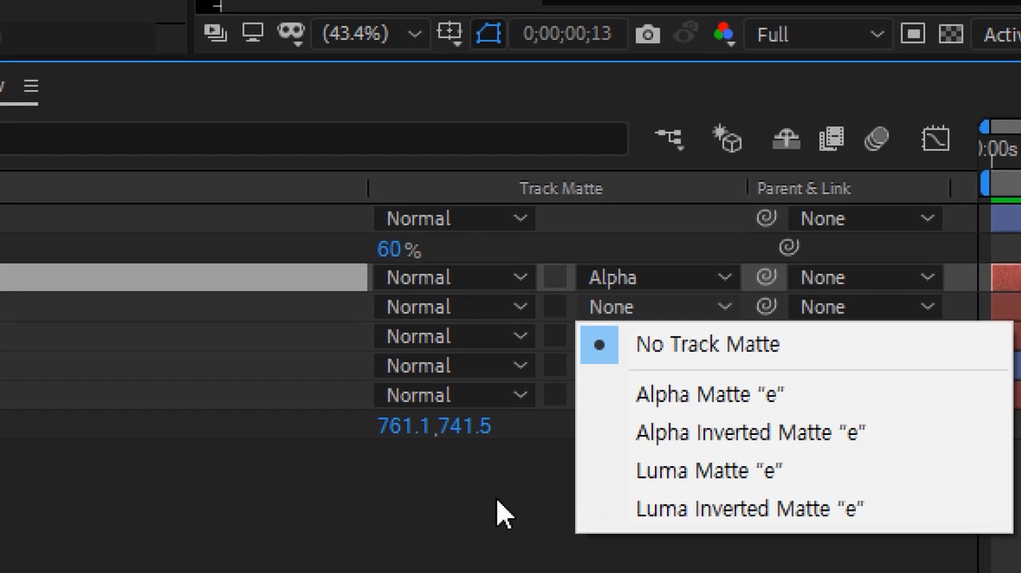
pyautogui.click(503, 513)
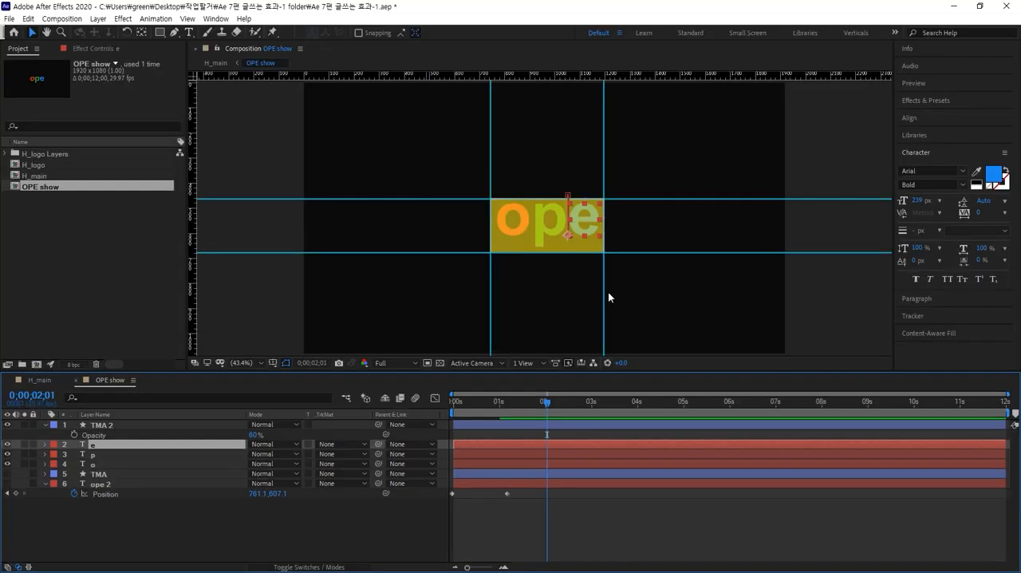
# Pre-compose the e, p and o layers together into a new composition named "ope_move".
pyautogui.click(647, 285)
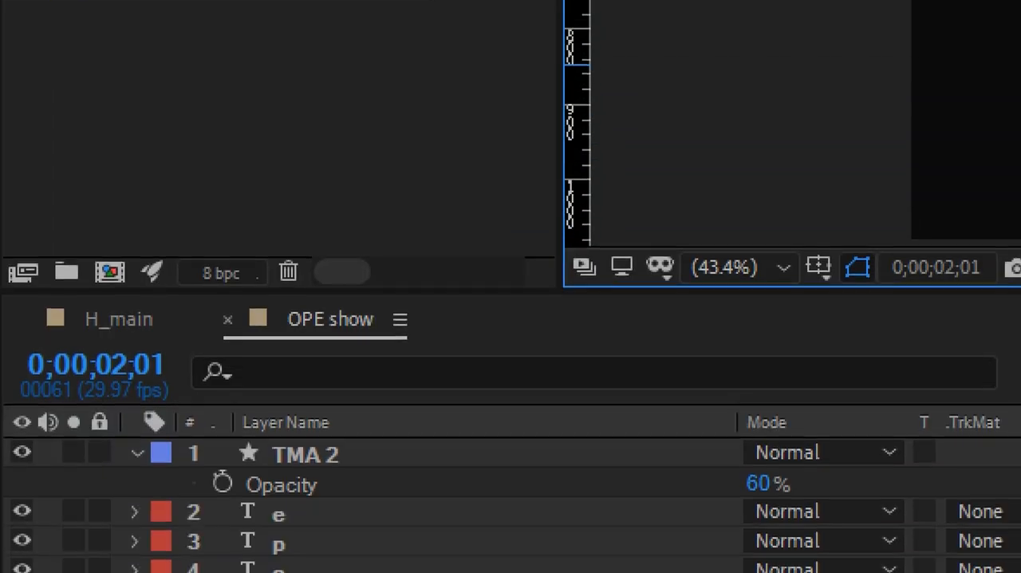
pyautogui.click(301, 467)
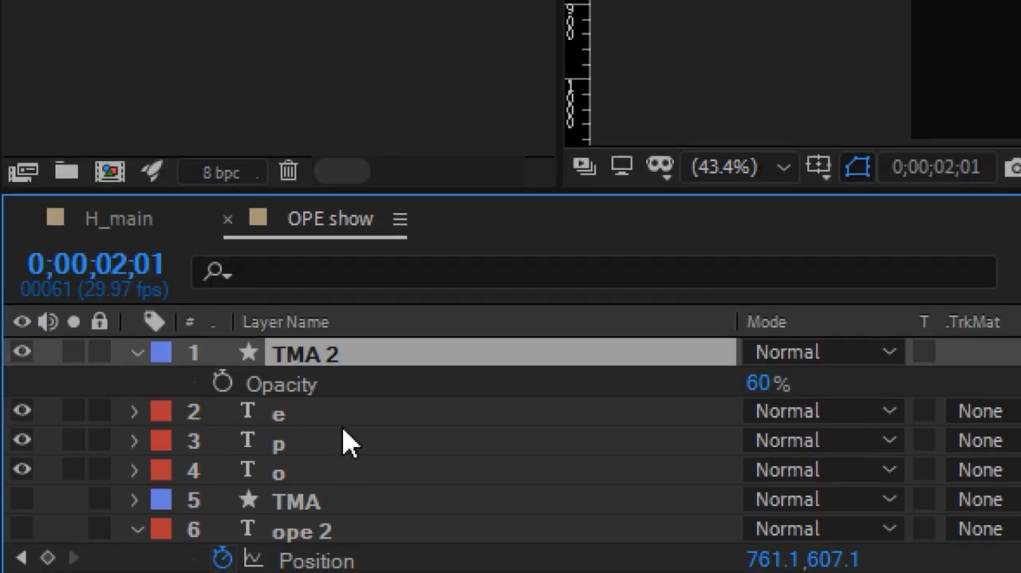
pyautogui.click(345, 512)
pyautogui.keyDown('shift'); pyautogui.click(335, 476); pyautogui.keyUp('shift')
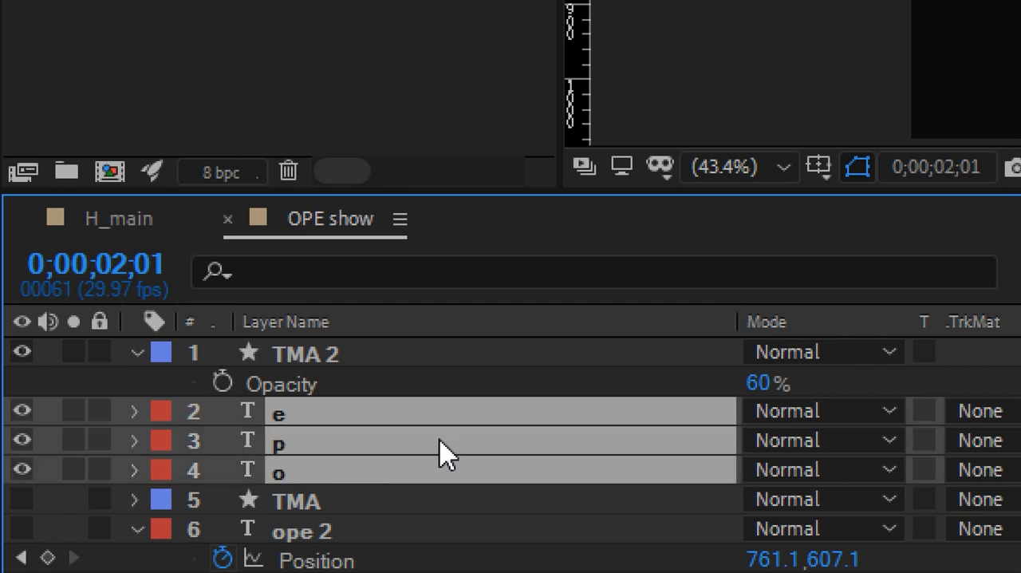
pyautogui.rightClick(410, 438)
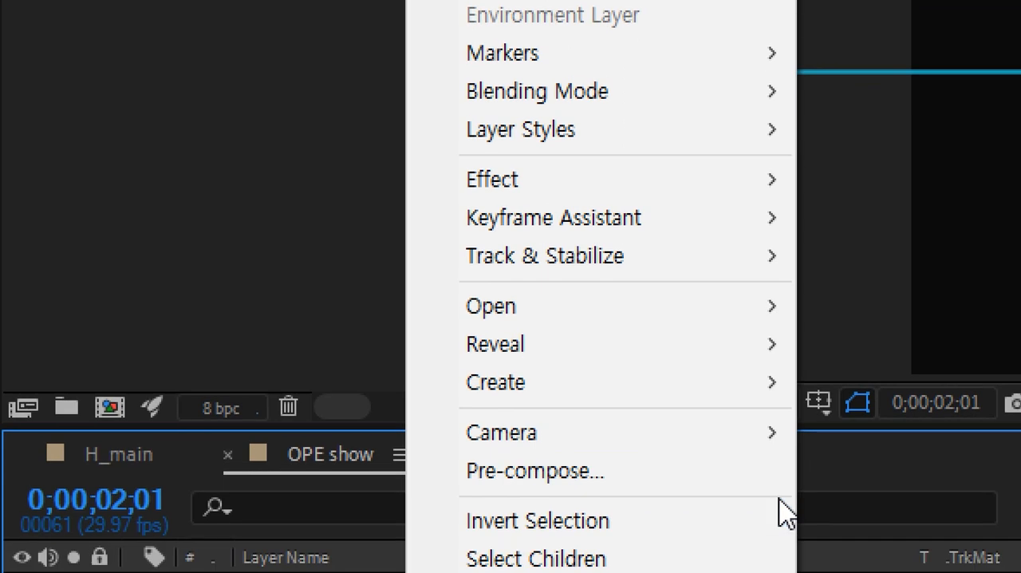
pyautogui.click(536, 473)
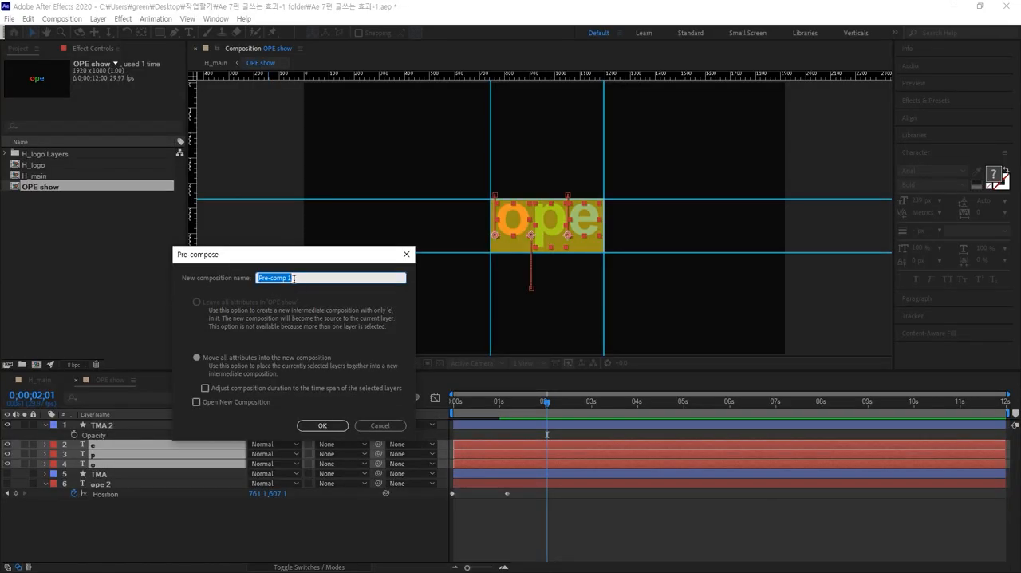
pyautogui.press('BackSpace')
pyautogui.write('OP')
pyautogui.press('BackSpace')
pyautogui.write('ope_move')
pyautogui.click(321, 425)
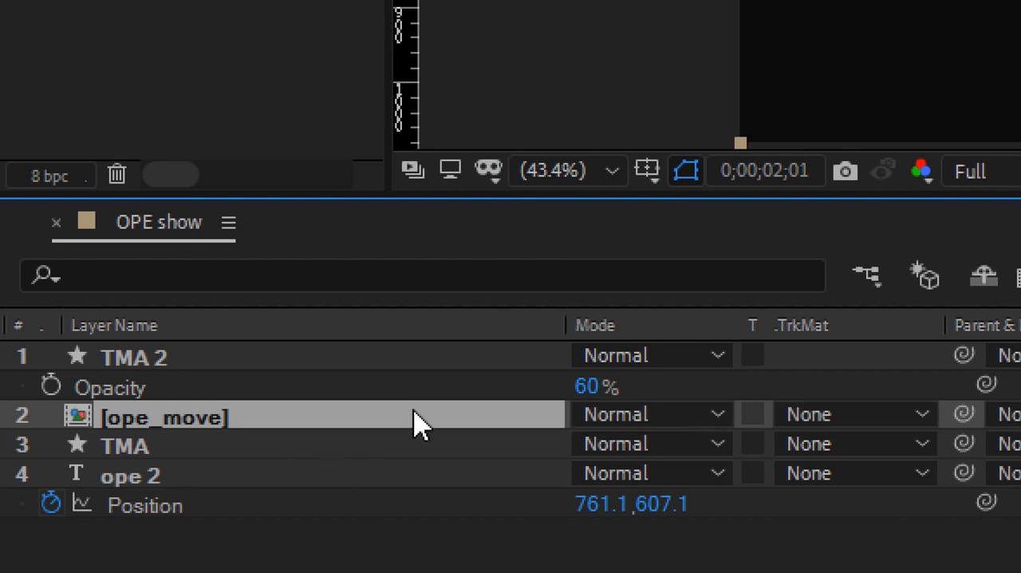
# Set the ope_move layer's track matte to Alpha Matte "TMA 2" and return to 0;00;00;00.
pyautogui.click(923, 416)
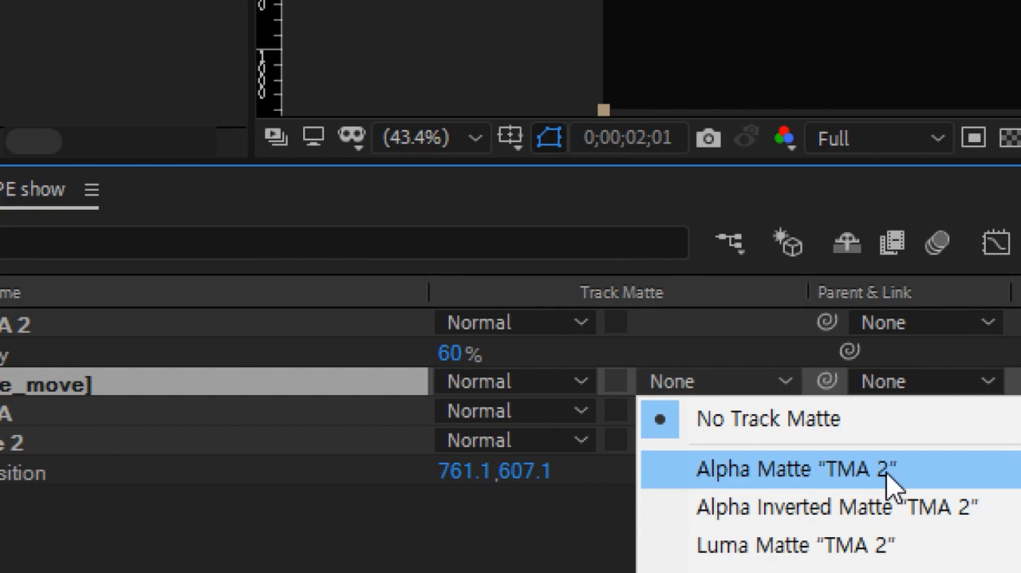
pyautogui.click(888, 470)
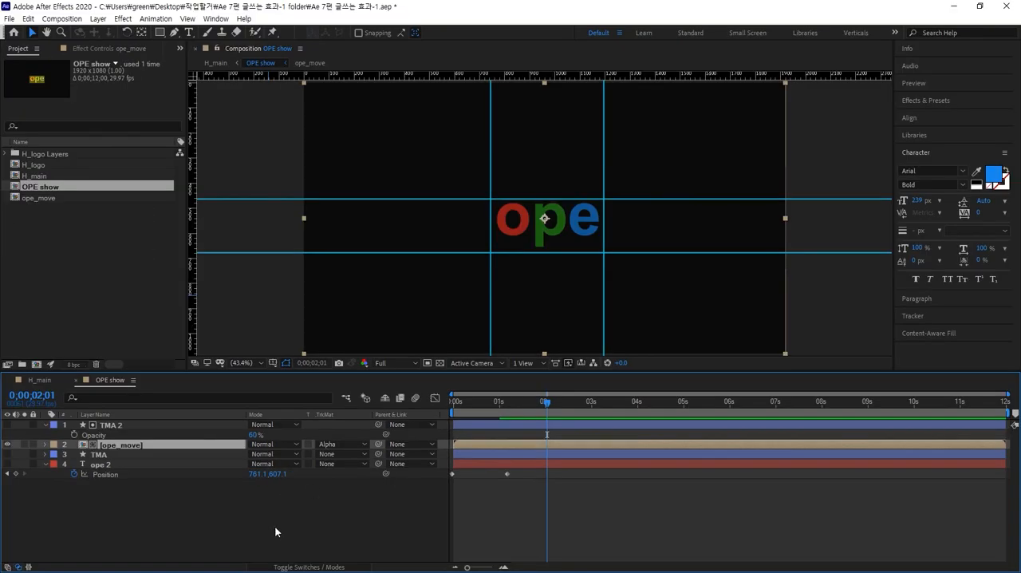
pyautogui.moveTo(535, 398); pyautogui.dragTo(408, 404)
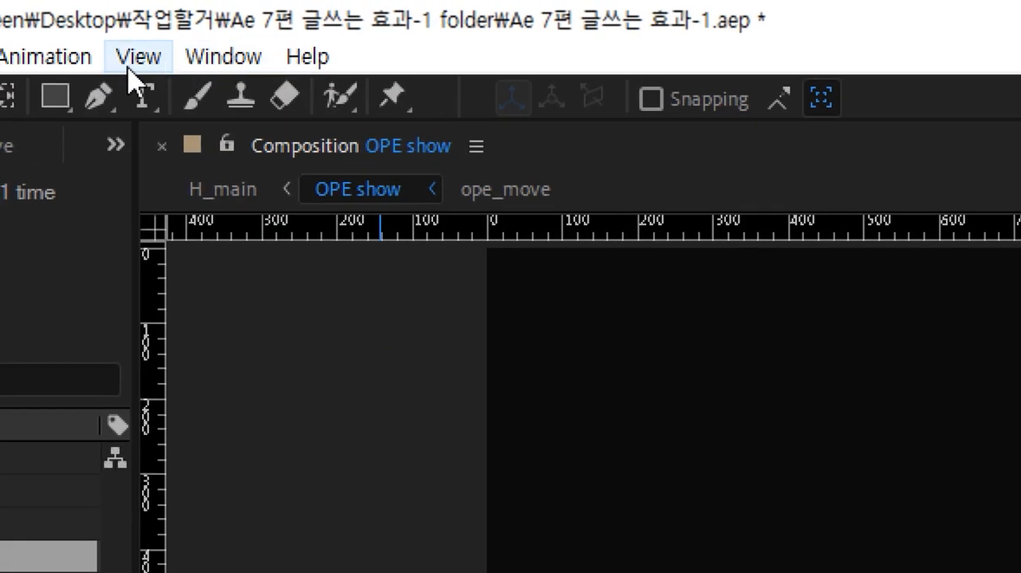
# Hide the guides and preview the masked letter animation in OPE show up to 0;00;02;09.
pyautogui.click(132, 62)
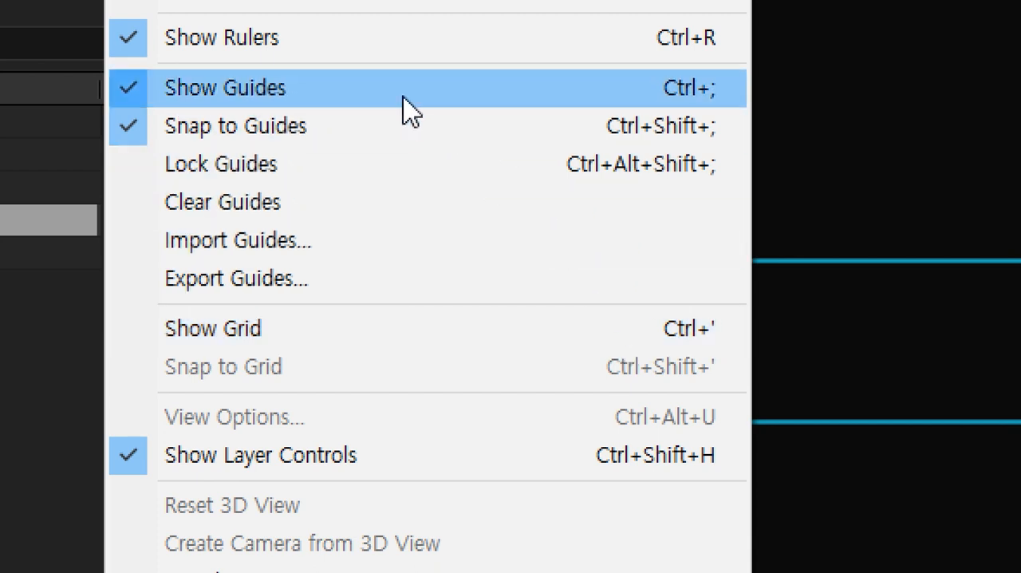
pyautogui.click(536, 105)
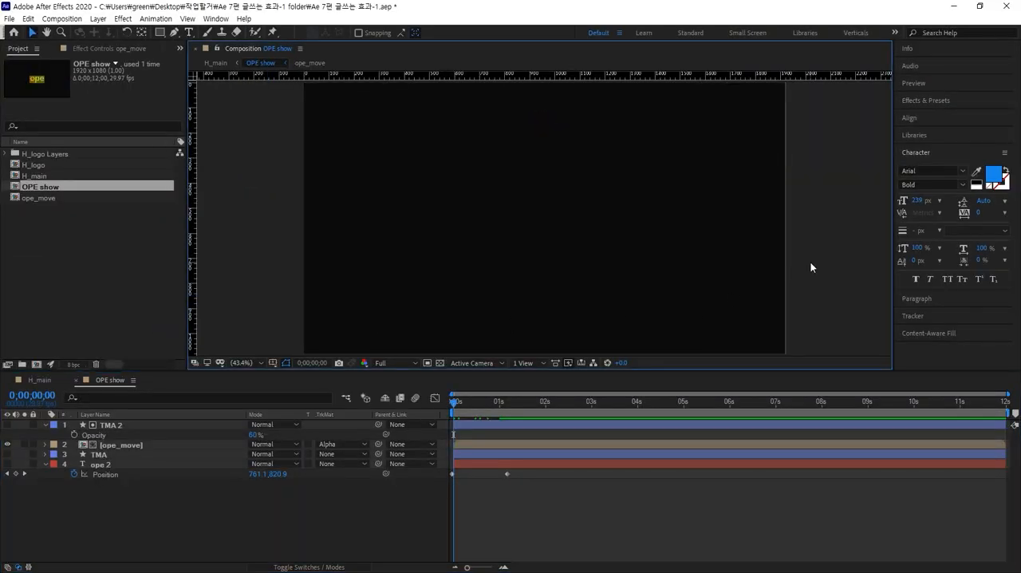
pyautogui.press('space')
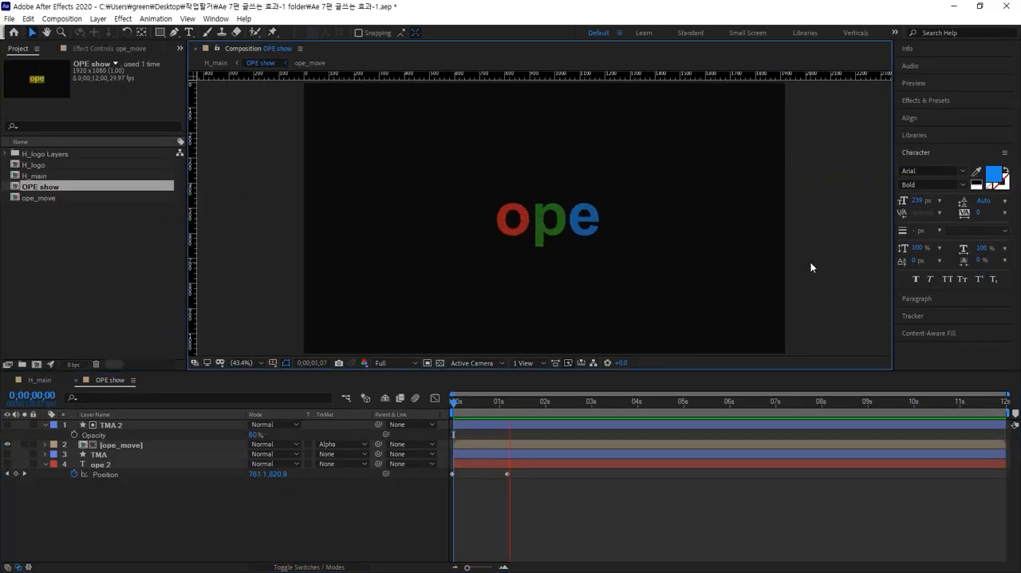
pyautogui.press('space')
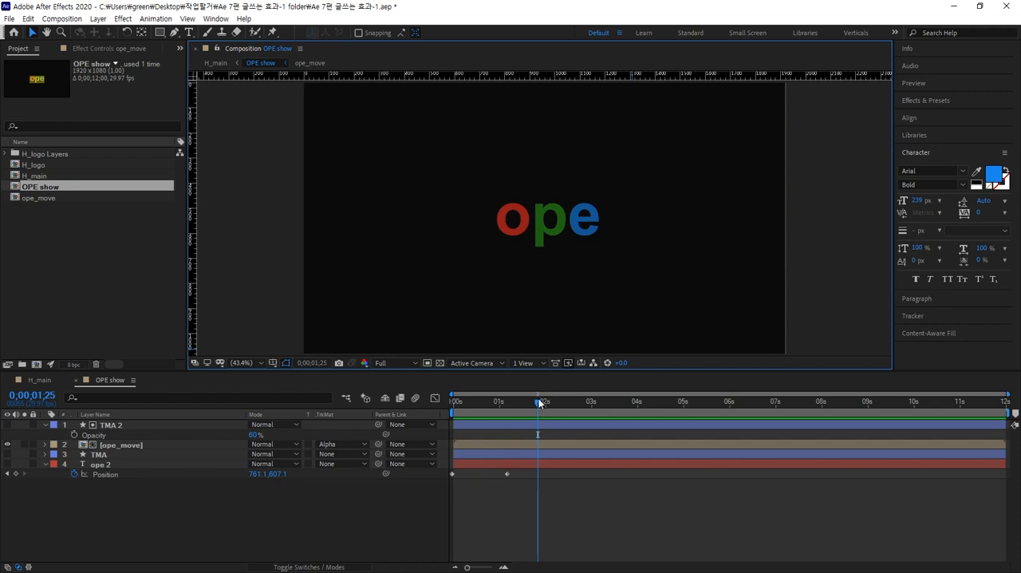
pyautogui.moveTo(539, 398); pyautogui.dragTo(559, 384)
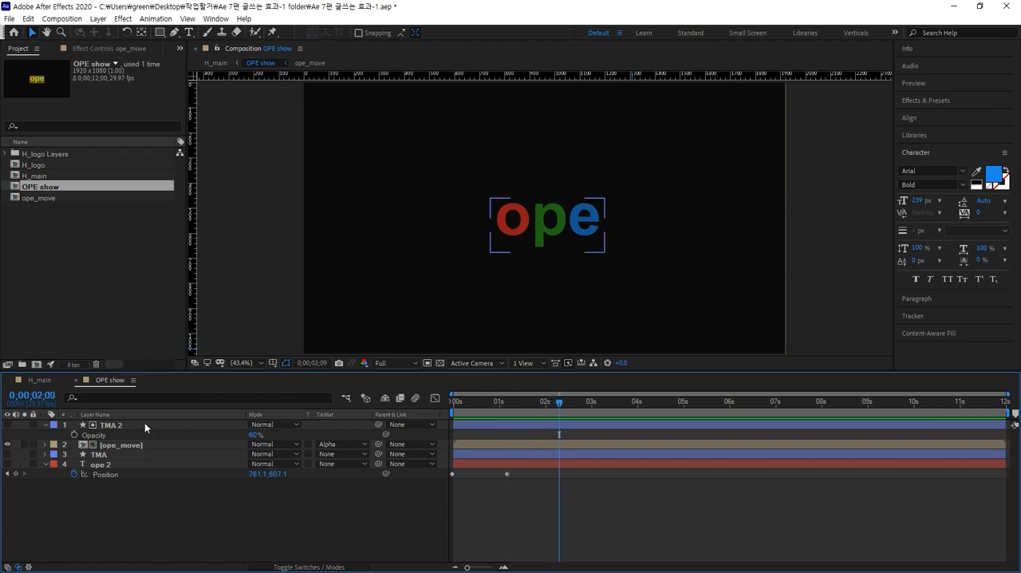
# Switch to the H_main composition and check the ope letters up to 0;00;03;20.
pyautogui.click(93, 291)
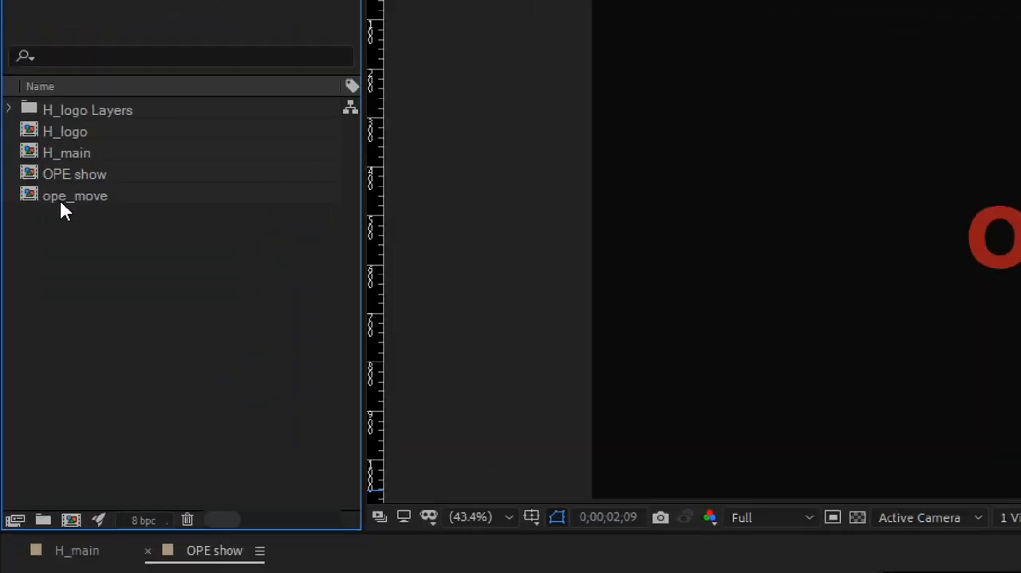
pyautogui.click(30, 200)
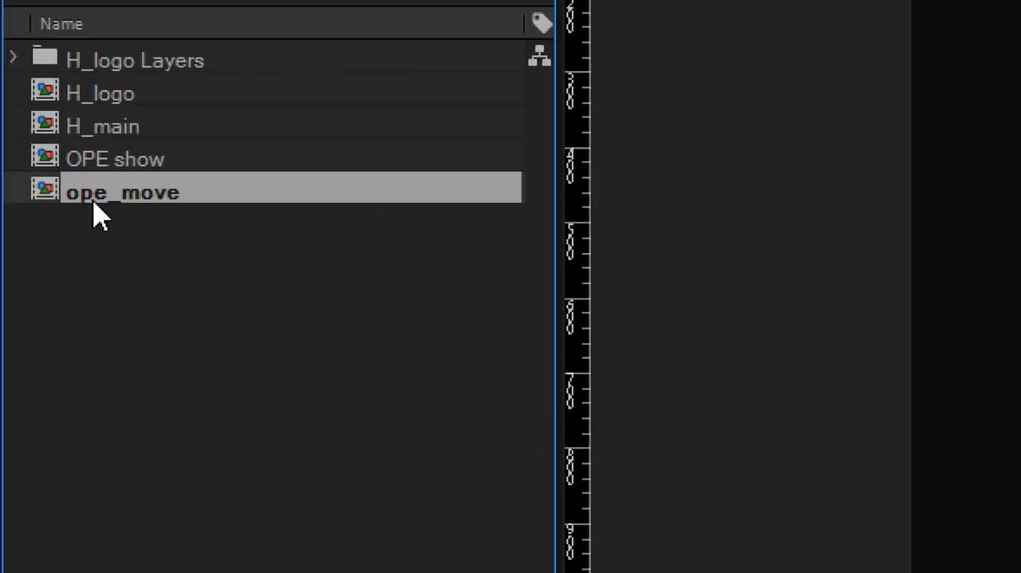
pyautogui.click(107, 161)
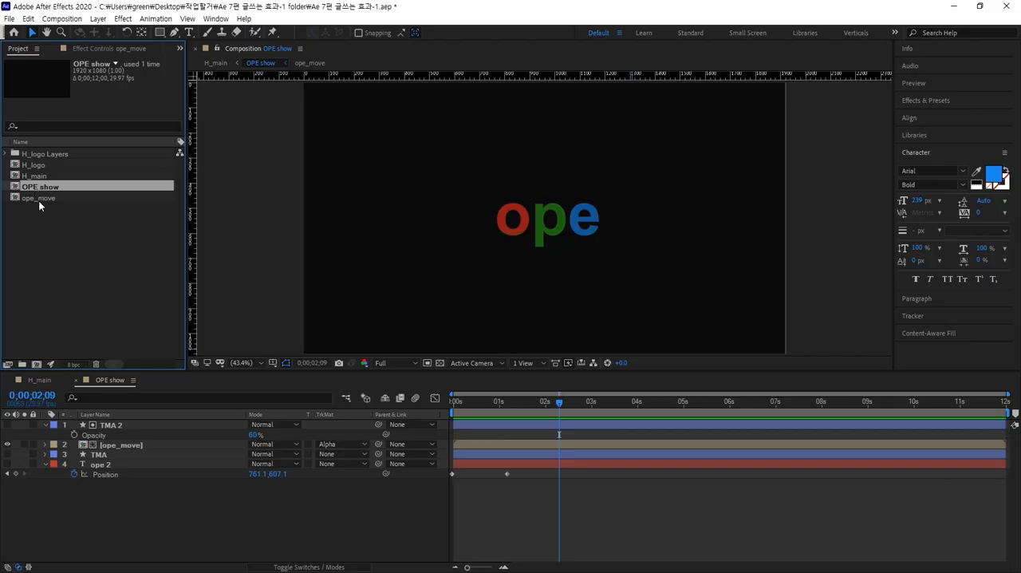
pyautogui.click(231, 374)
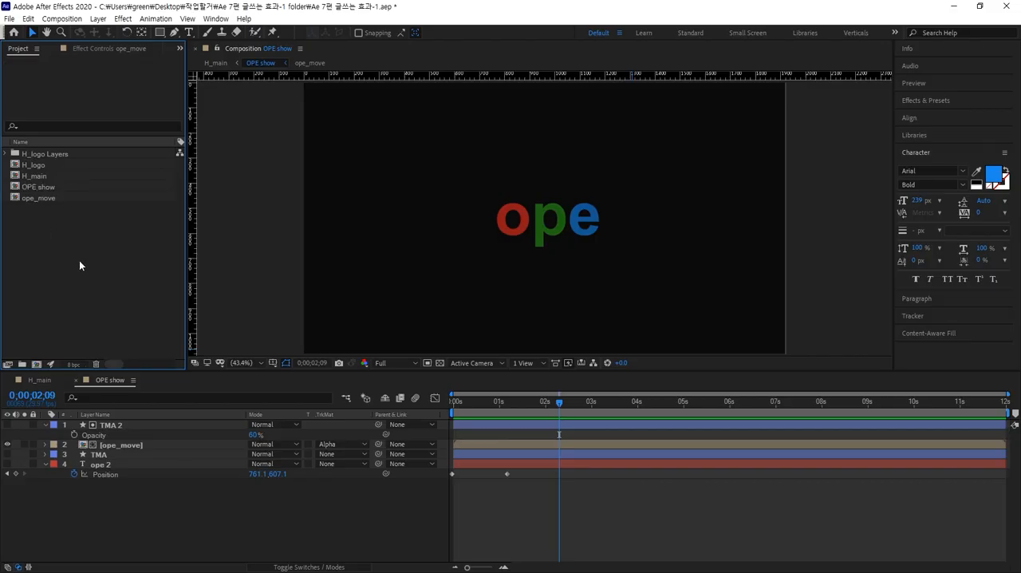
pyautogui.click(46, 382)
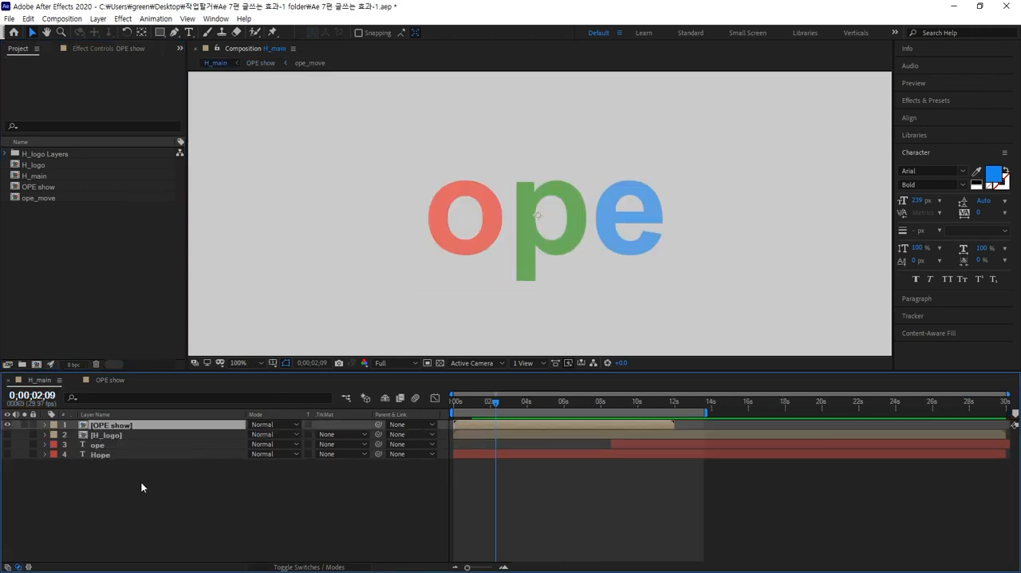
pyautogui.click(184, 494)
pyautogui.moveTo(498, 402); pyautogui.dragTo(521, 399)
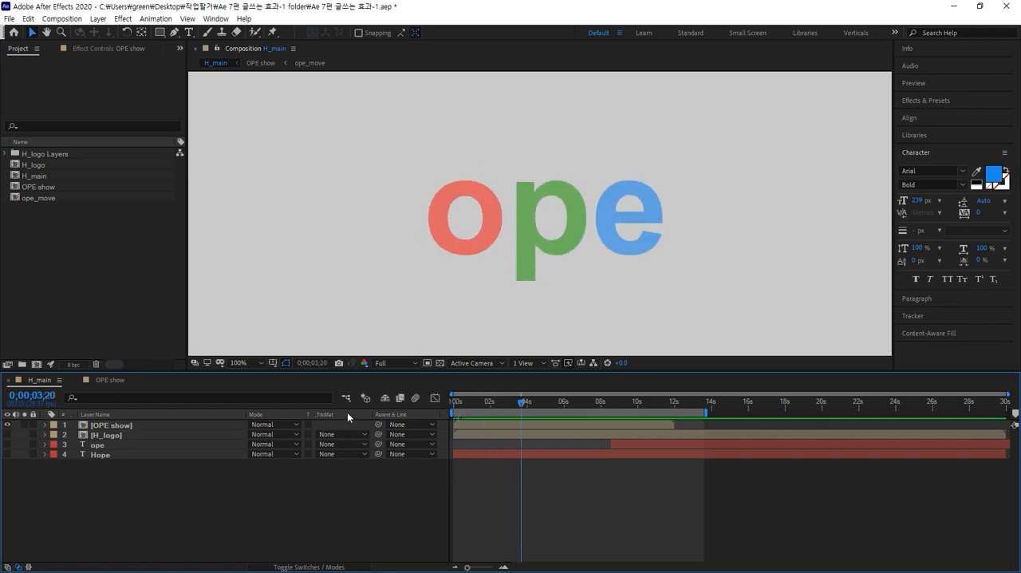
# Open the OPE show composition and set the TMA 2 matte layer's Opacity to 100%.
pyautogui.doubleClick(92, 426)
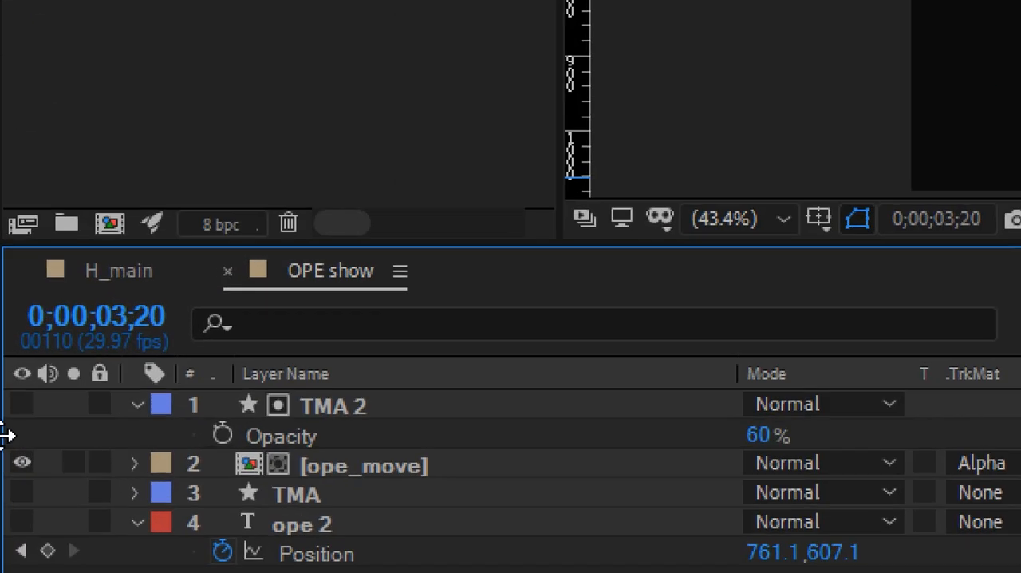
pyautogui.click(105, 424)
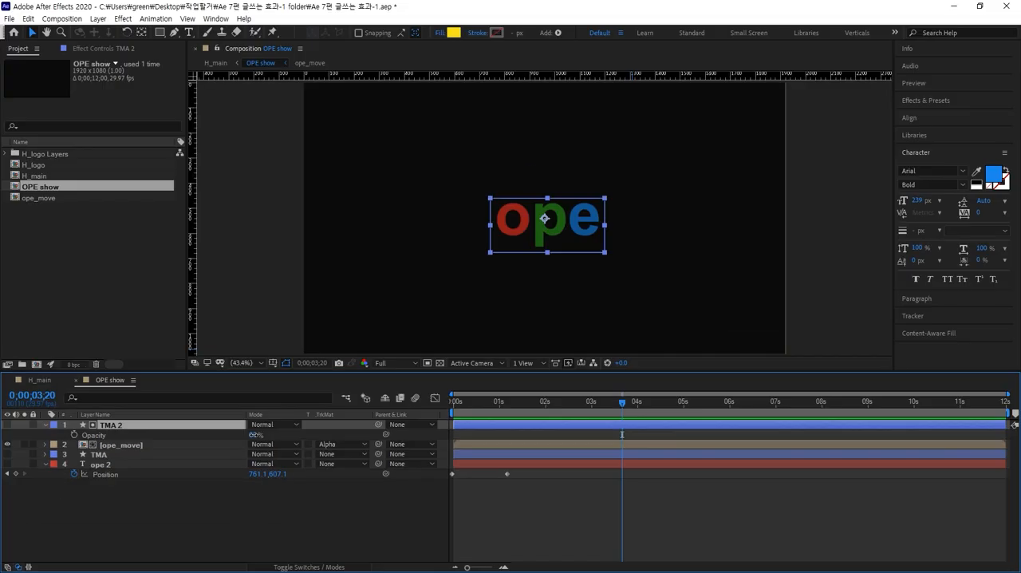
pyautogui.moveTo(764, 447); pyautogui.dragTo(695, 453)
pyautogui.moveTo(231, 441); pyautogui.dragTo(254, 437)
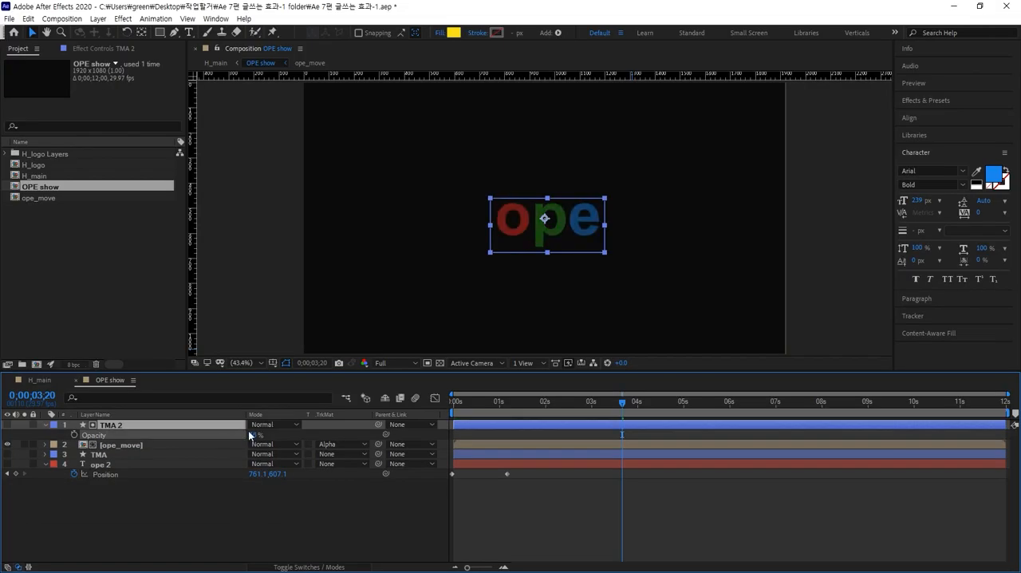
pyautogui.scroll(5, 492, 292)
pyautogui.scroll(-2, 492, 290)
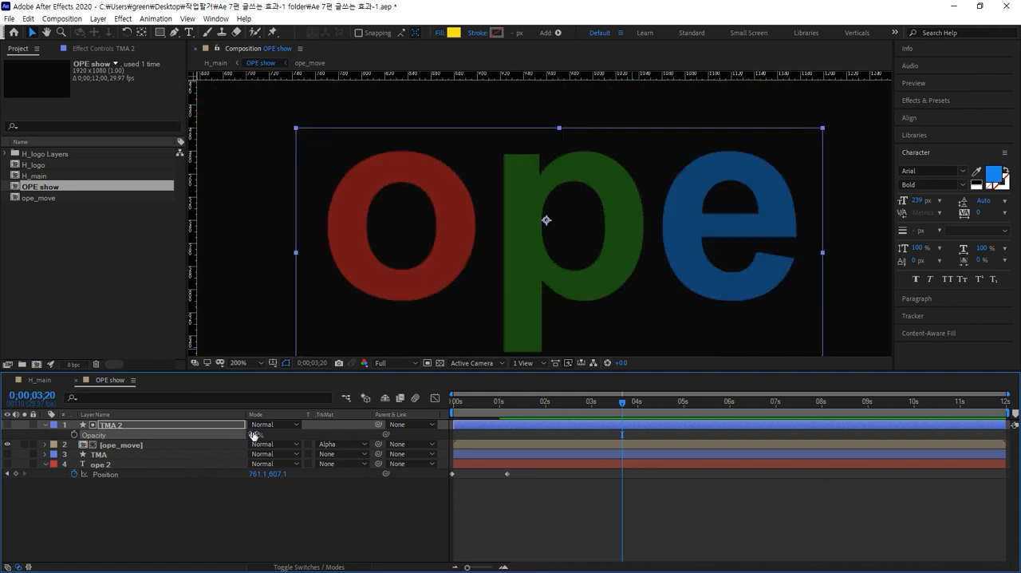
pyautogui.moveTo(246, 434); pyautogui.dragTo(310, 432)
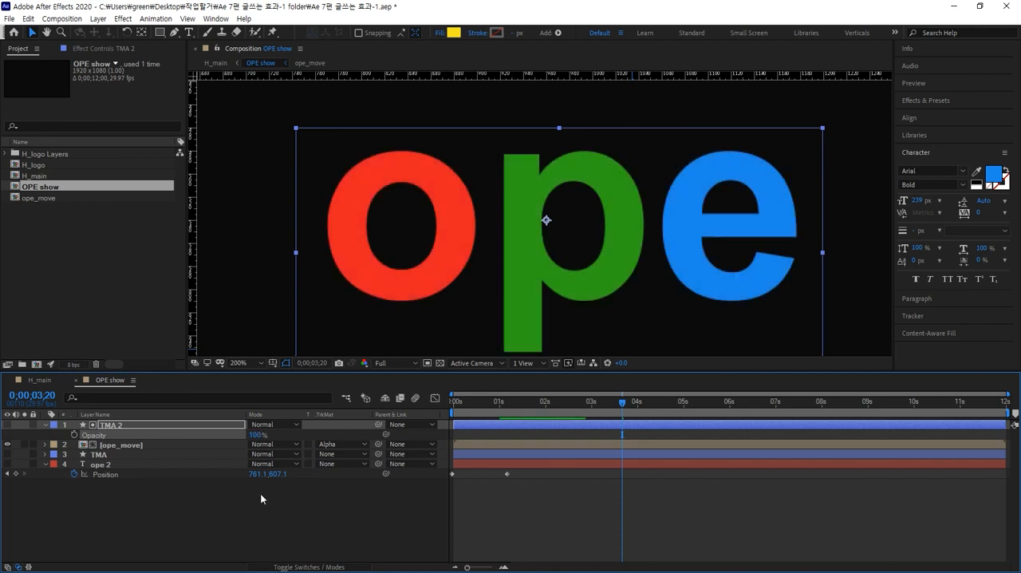
pyautogui.click(236, 519)
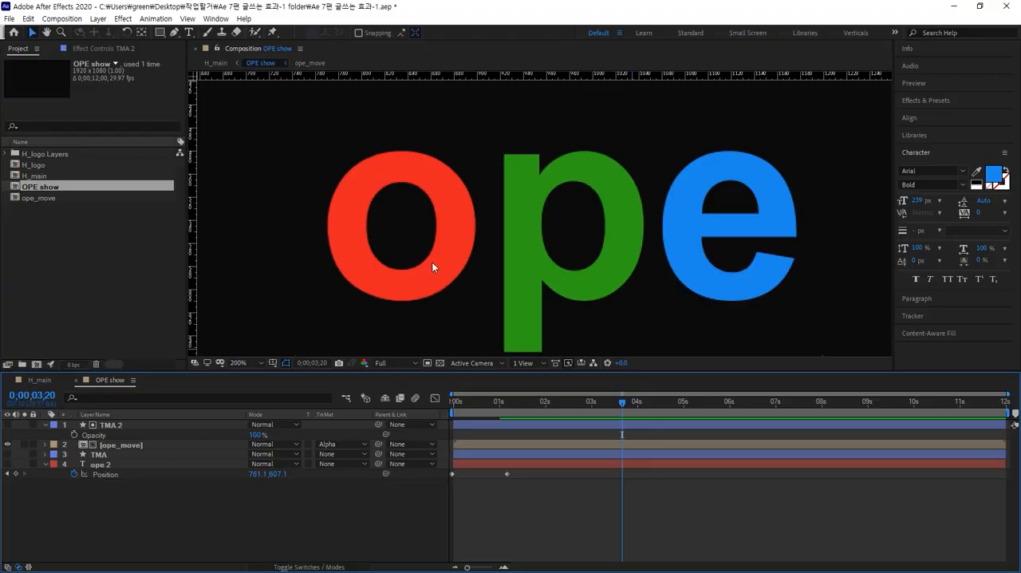
# Show the guides again and open the ope_move pre-composition to check its letter layers.
pyautogui.scroll(-4, 745, 116)
pyautogui.press(',')
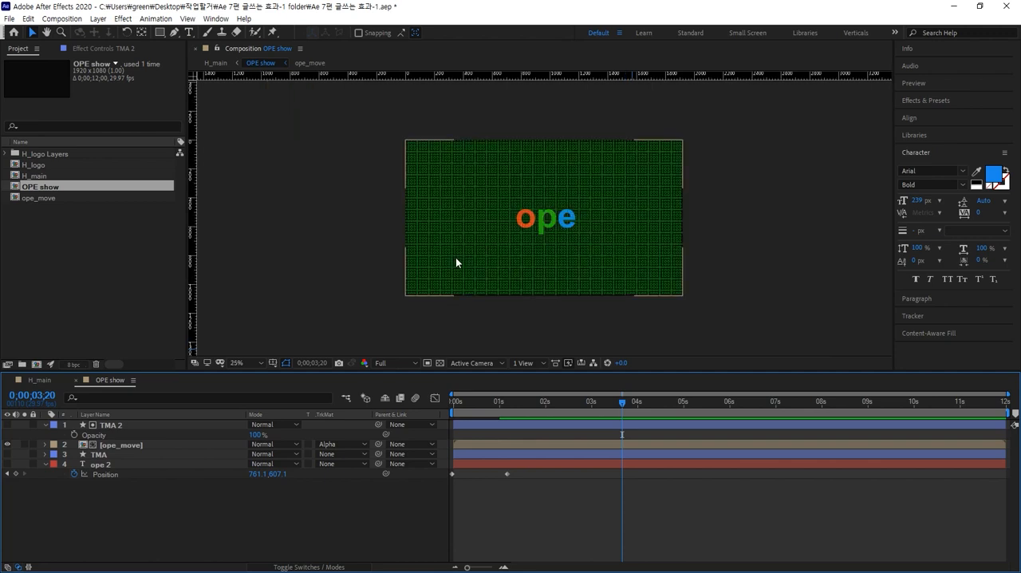
pyautogui.hotkey('ctrl', ';')
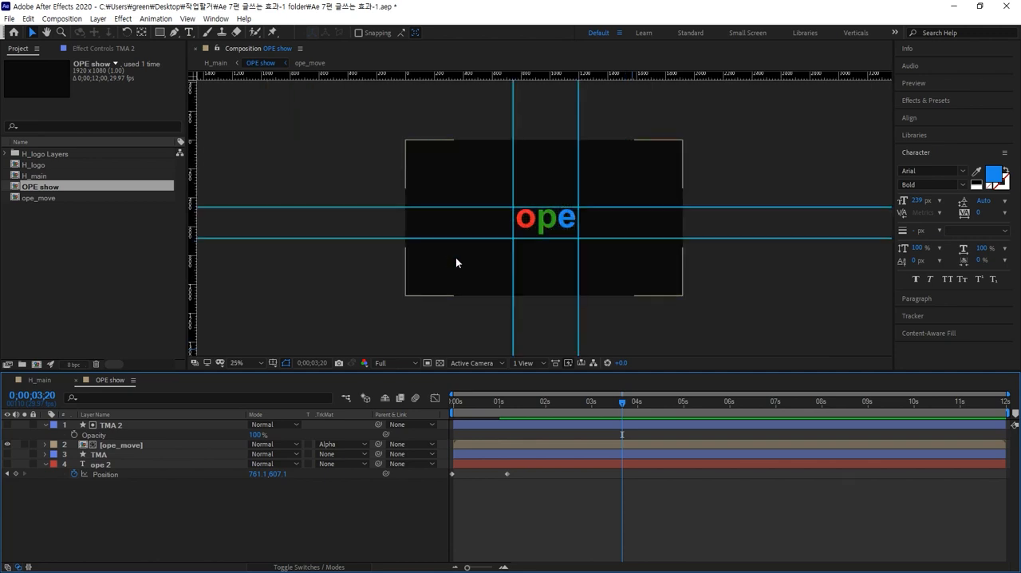
pyautogui.doubleClick(85, 444)
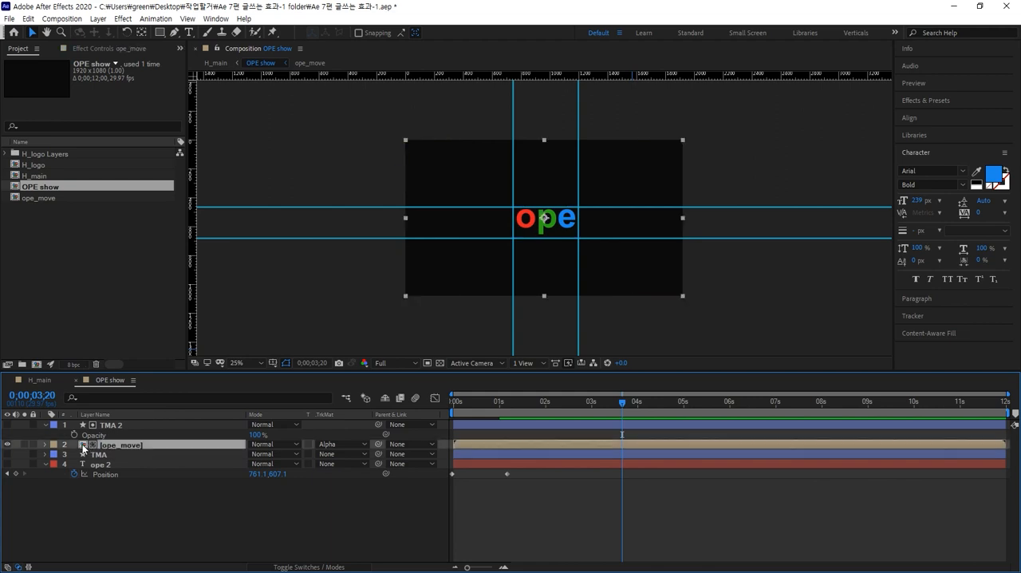
pyautogui.click(432, 306)
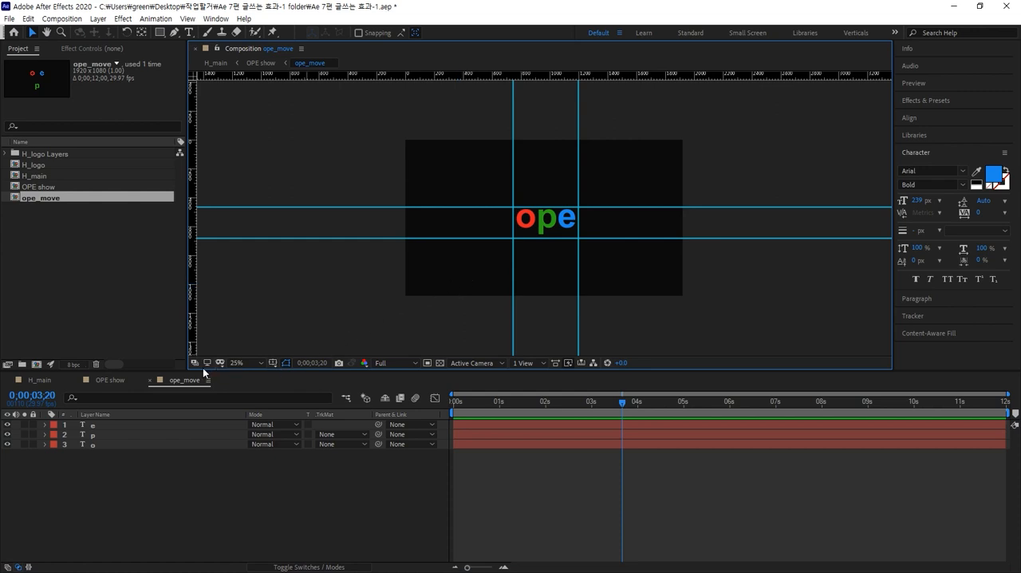
# Return to the H_main composition and make the H_logo layer visible.
pyautogui.click(39, 379)
pyautogui.scroll(-1, 504, 271)
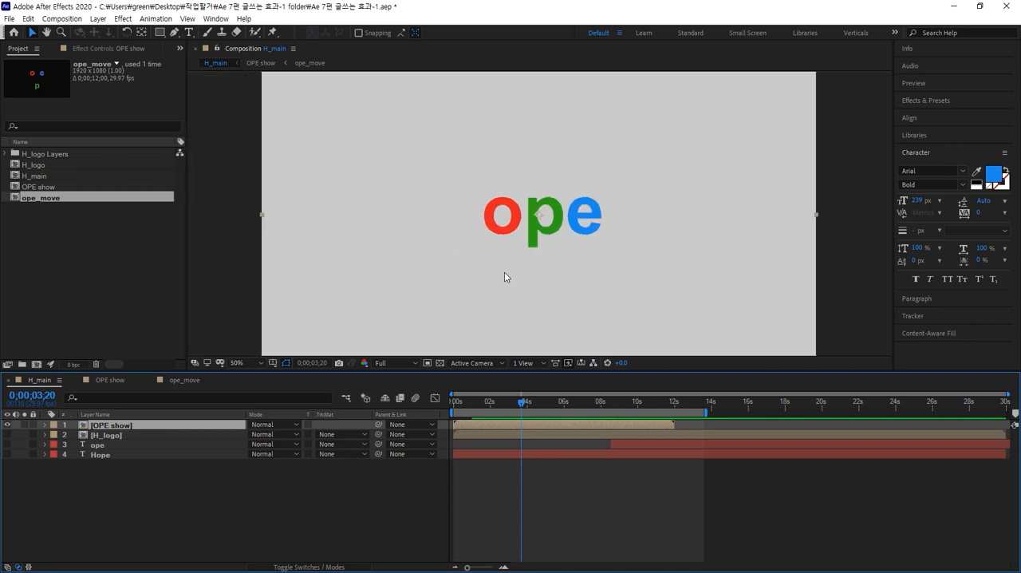
pyautogui.click(8, 434)
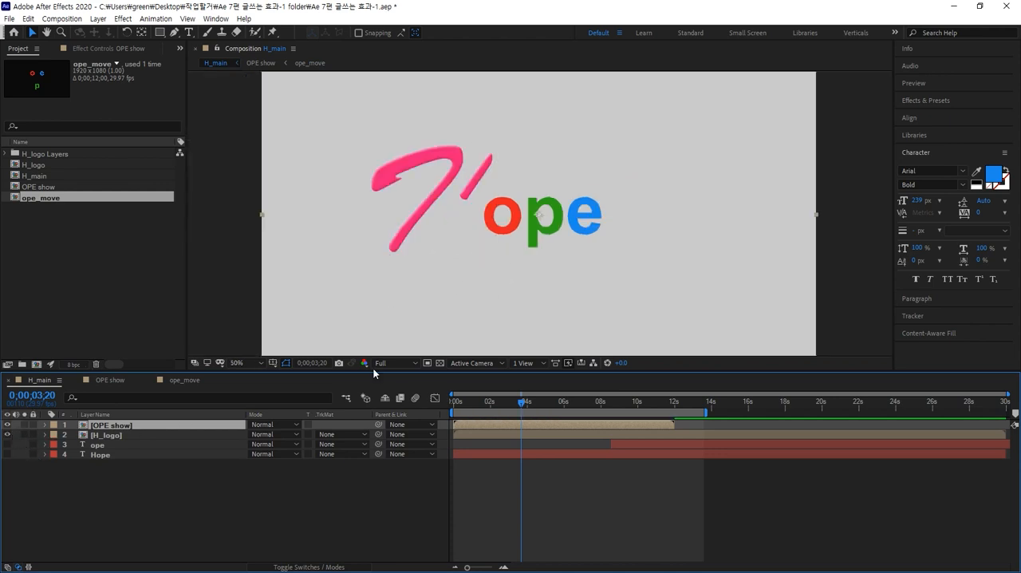
pyautogui.click(535, 224)
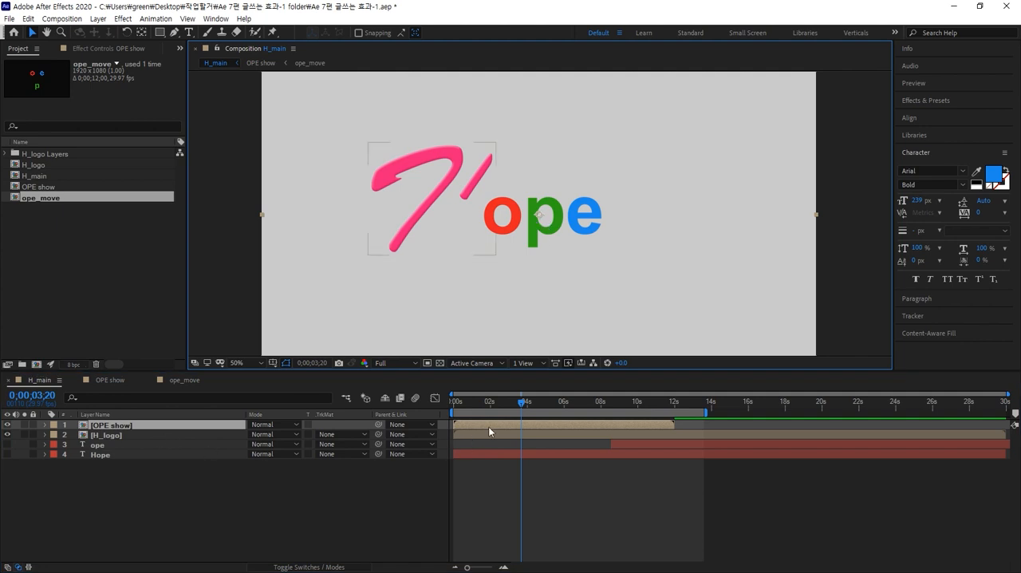
# Shift the OPE show layer to start at 0;00;07;24, where the H finishes drawing, and add composition marker 1 there.
pyautogui.moveTo(522, 403)
pyautogui.mouseDown()
pyautogui.moveTo(458, 406)
pyautogui.moveTo(606, 383)
pyautogui.mouseUp()
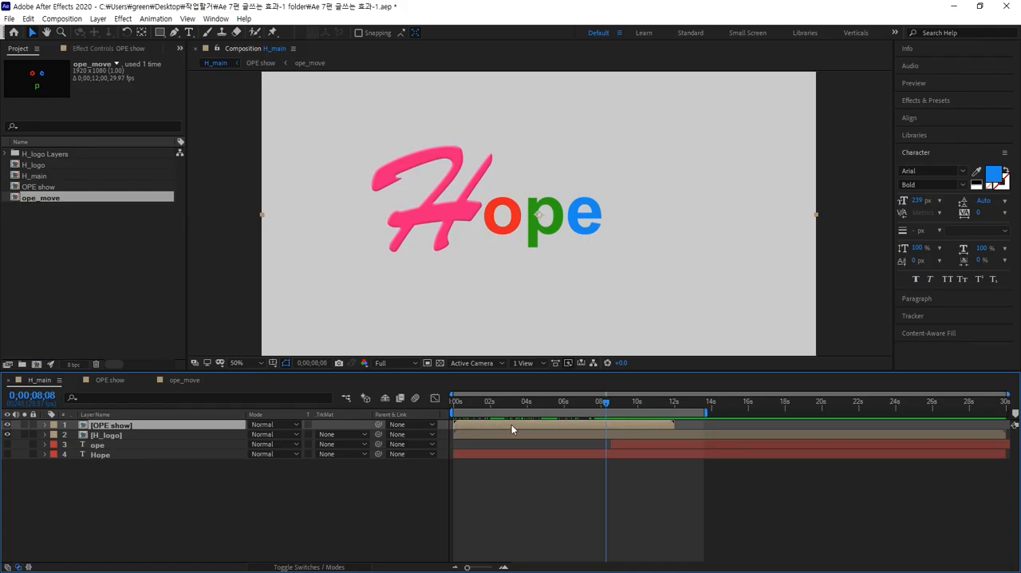
pyautogui.moveTo(511, 425); pyautogui.dragTo(591, 426)
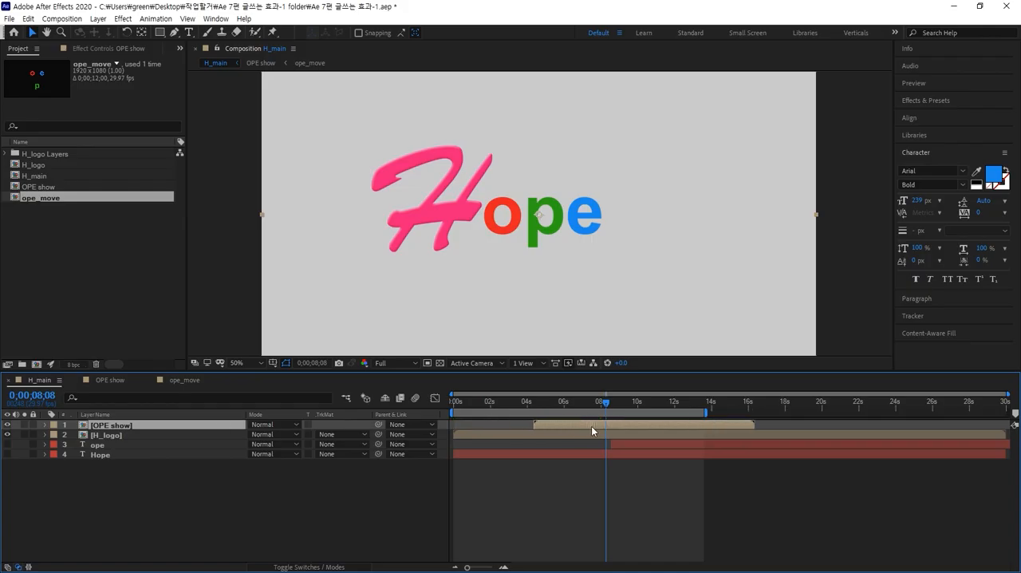
pyautogui.moveTo(463, 401)
pyautogui.mouseDown()
pyautogui.moveTo(444, 400)
pyautogui.moveTo(597, 386)
pyautogui.mouseUp()
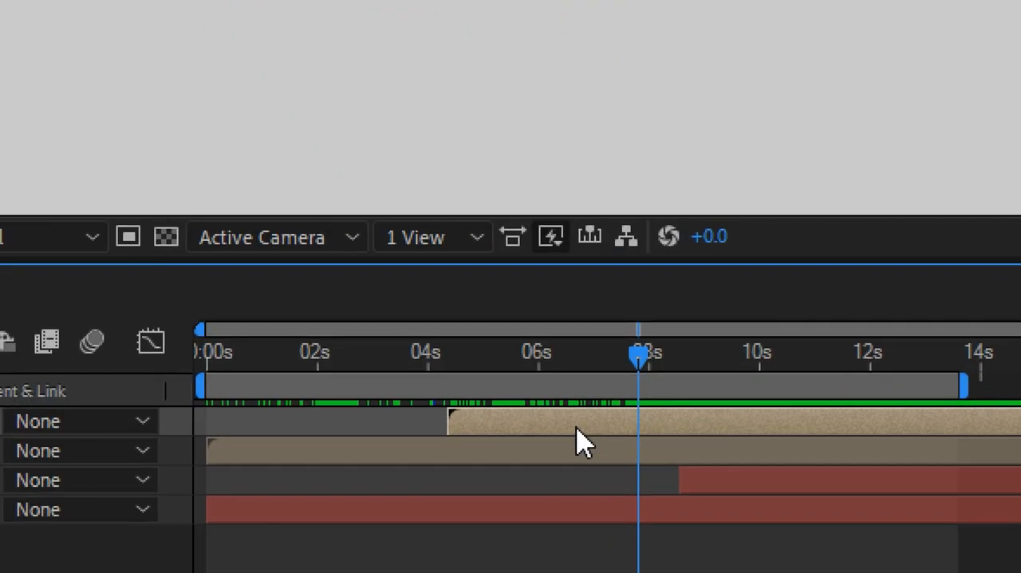
pyautogui.moveTo(579, 427); pyautogui.dragTo(767, 425)
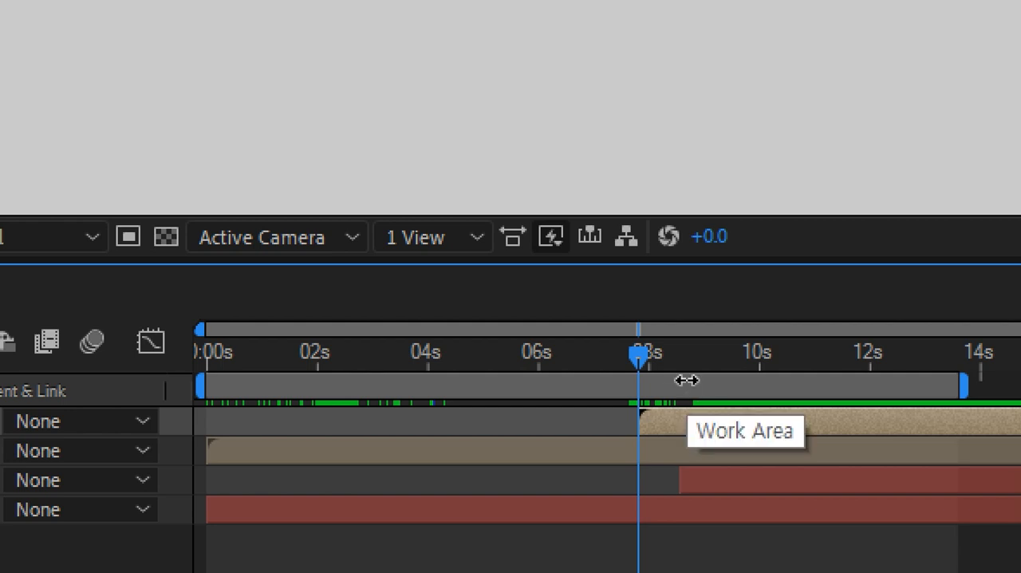
pyautogui.hotkey('shift', '1')
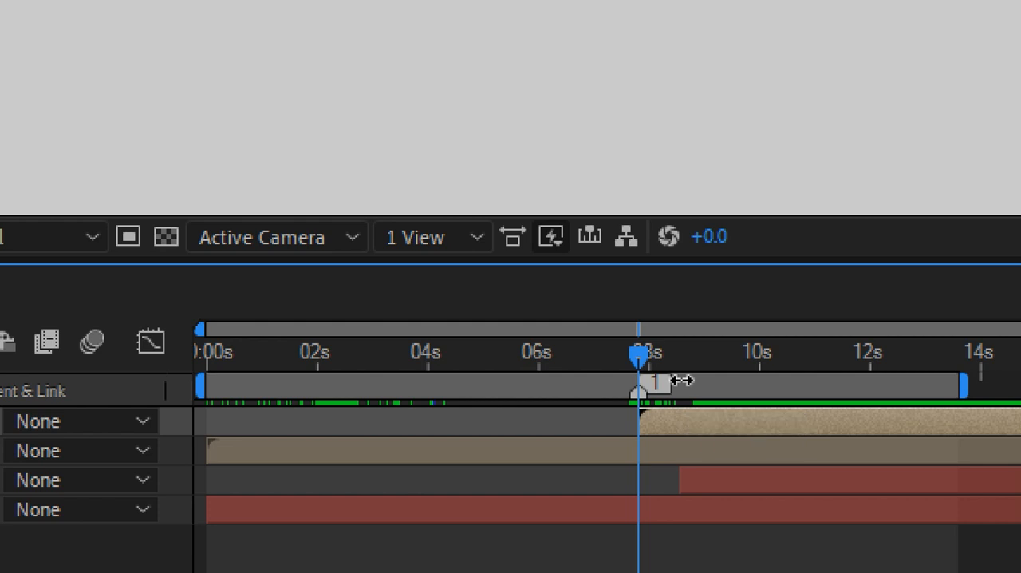
# Delay the OPE show layer to start about level with the ope text layer and check the animation from marker 1 to 0;00;10;23.
pyautogui.moveTo(643, 368)
pyautogui.mouseDown()
pyautogui.moveTo(572, 372)
pyautogui.moveTo(582, 381)
pyautogui.moveTo(577, 363)
pyautogui.moveTo(649, 377)
pyautogui.mouseUp()
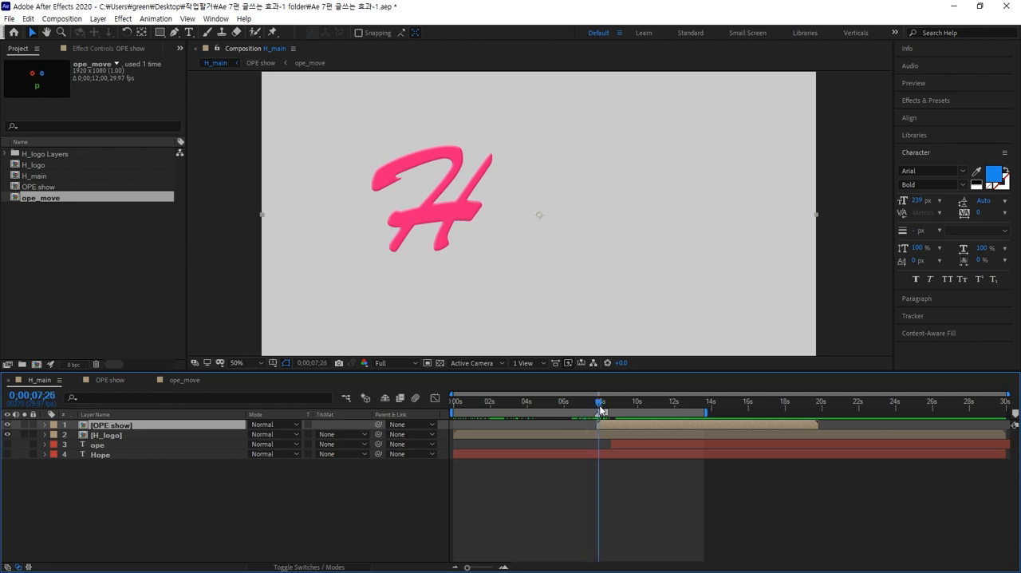
pyautogui.moveTo(600, 409); pyautogui.dragTo(674, 426)
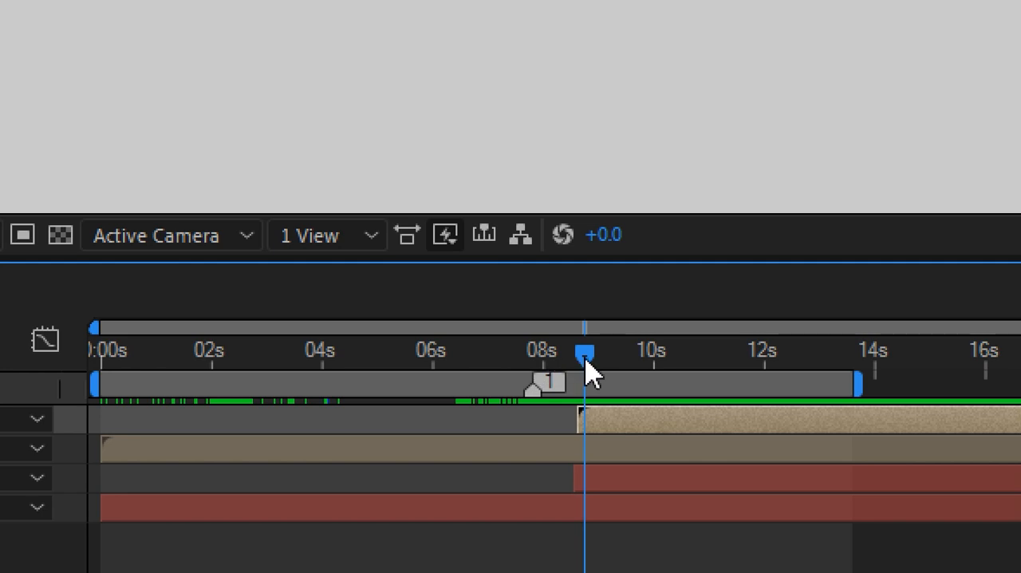
pyautogui.press('j')
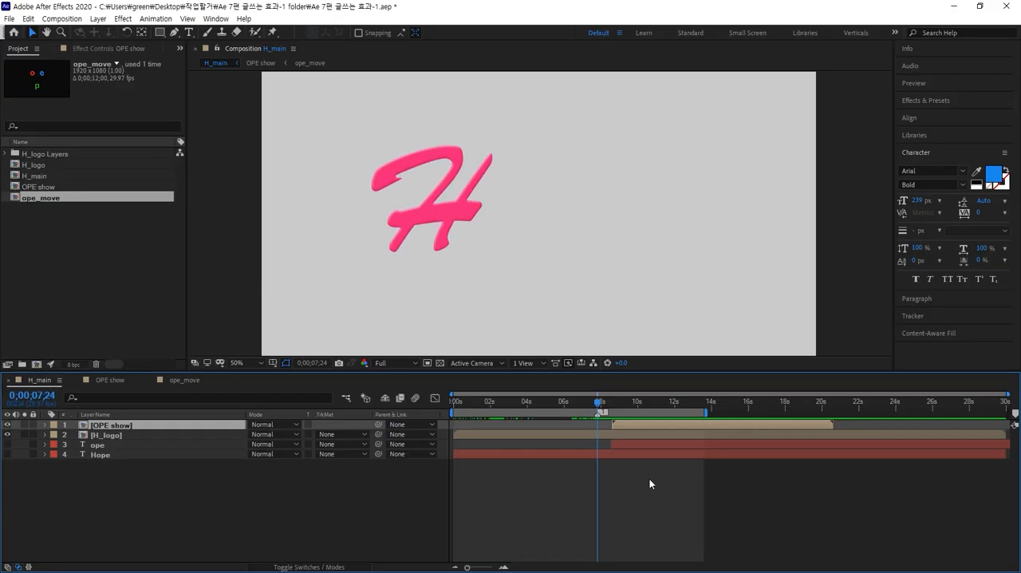
pyautogui.moveTo(597, 394)
pyautogui.mouseDown()
pyautogui.moveTo(536, 394)
pyautogui.moveTo(651, 392)
pyautogui.mouseUp()
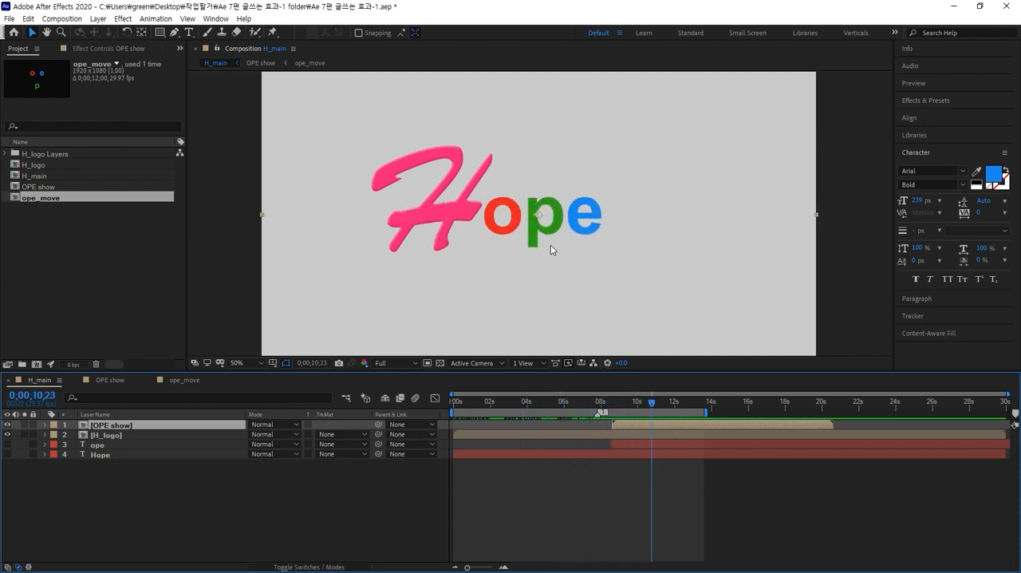
# Try moving the OPE show letters around the H_main canvas and undo the move.
pyautogui.moveTo(551, 235); pyautogui.dragTo(679, 263)
pyautogui.moveTo(688, 310); pyautogui.dragTo(564, 229)
pyautogui.hotkey('ctrl', 'z')
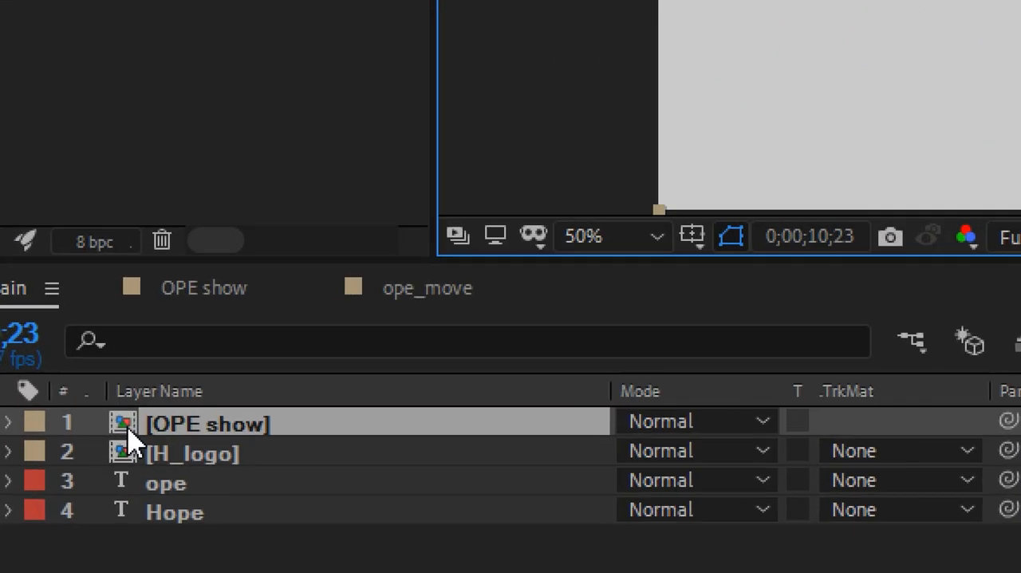
# Open the OPE show composition to look over its layers.
pyautogui.doubleClick(85, 426)
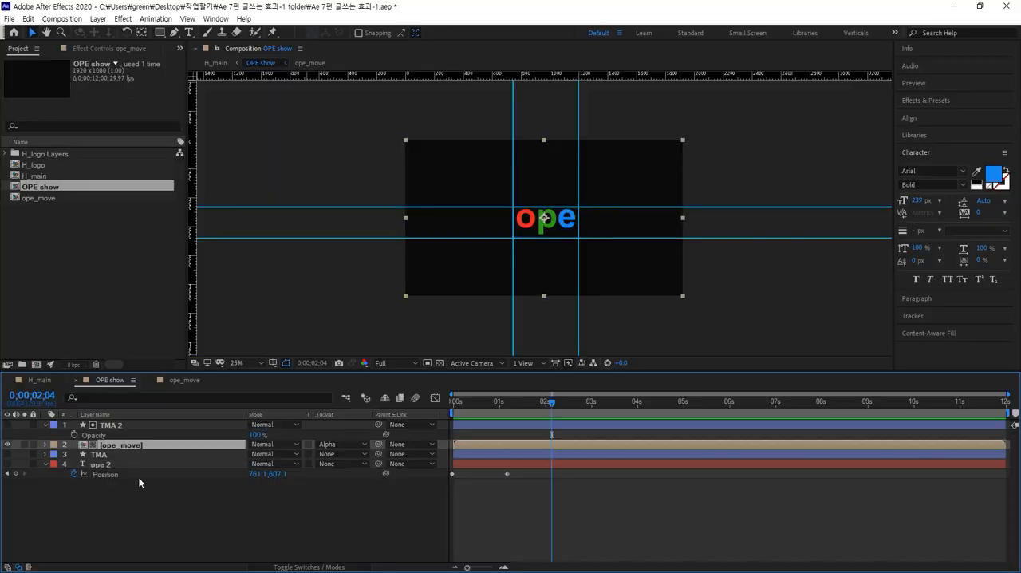
pyautogui.click(181, 536)
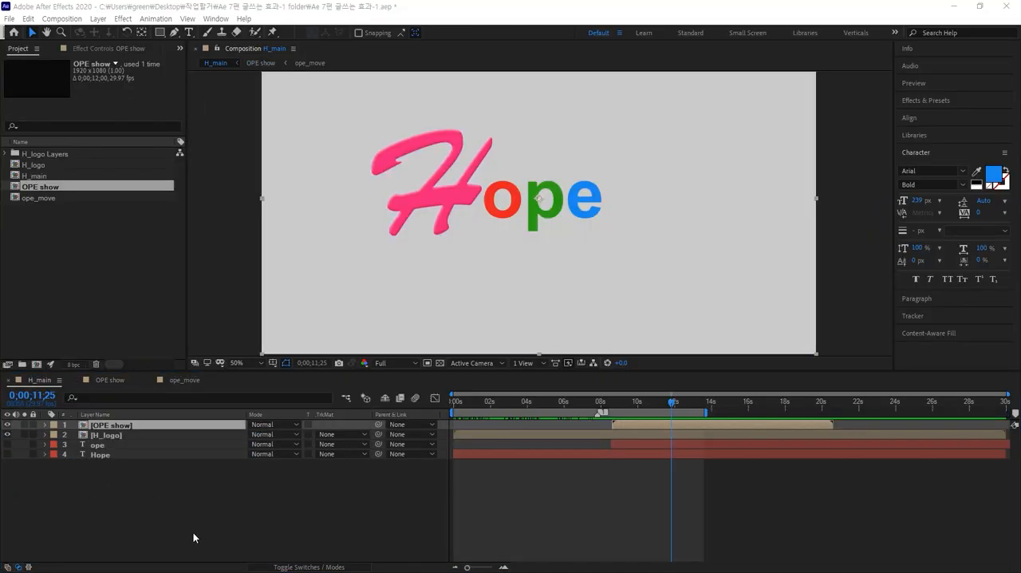
pyautogui.click(193, 532)
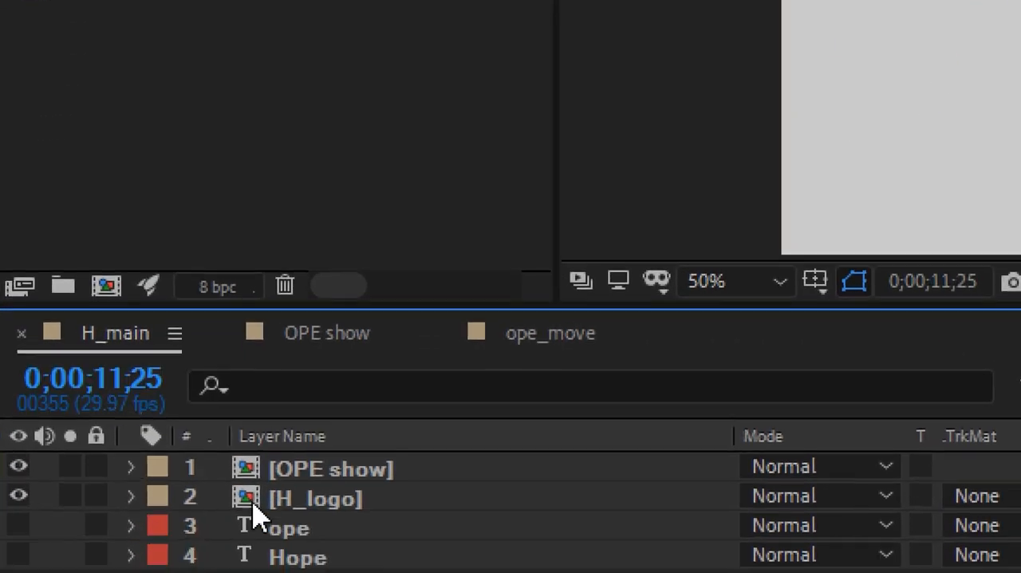
pyautogui.click(335, 492)
pyautogui.click(323, 495)
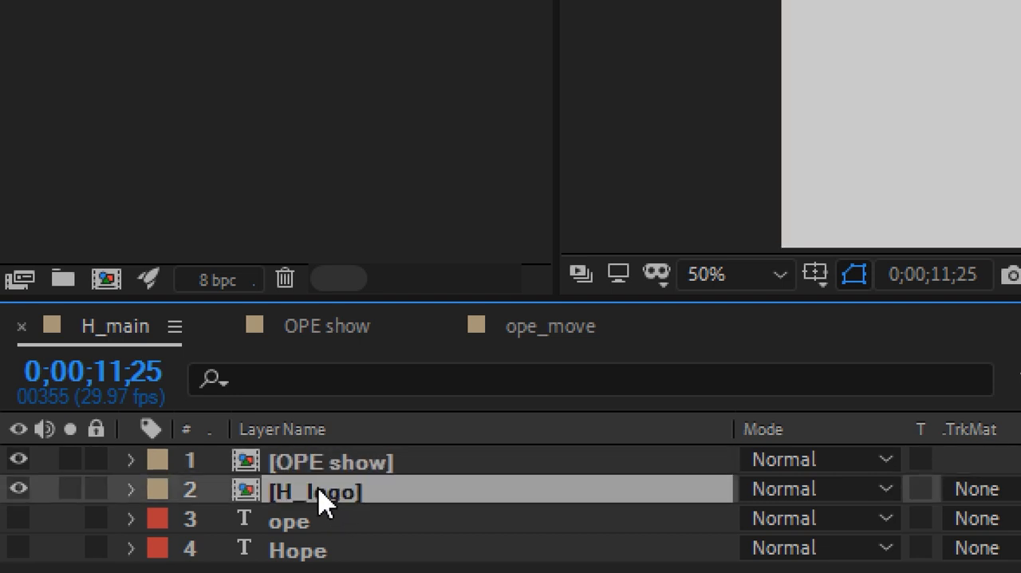
pyautogui.click(328, 464)
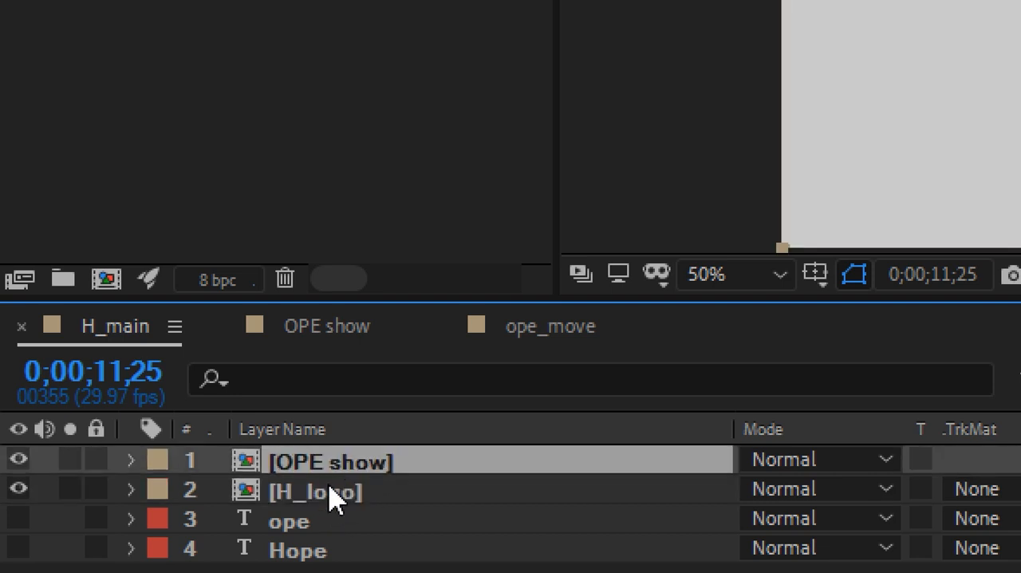
pyautogui.click(329, 493)
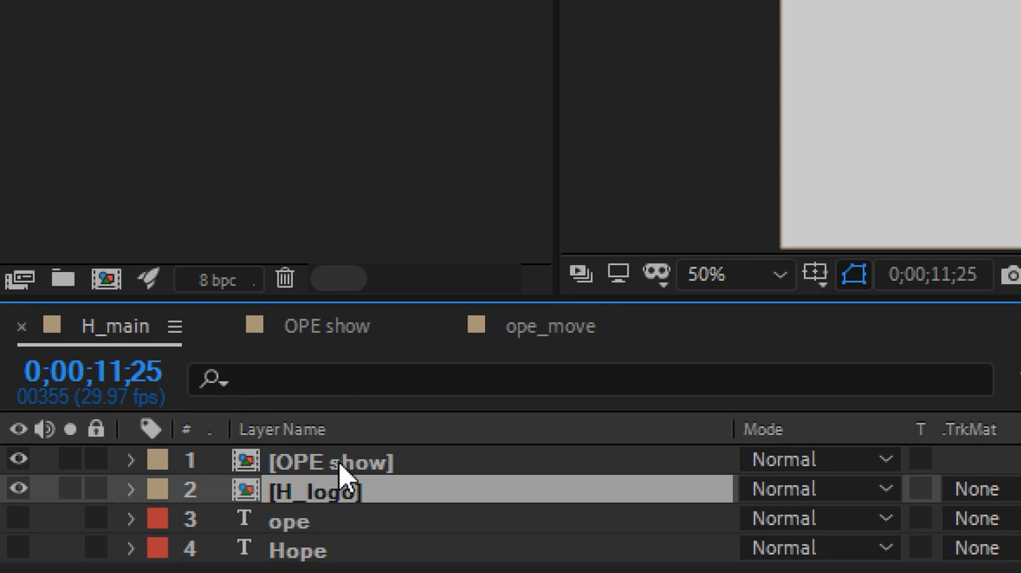
pyautogui.click(340, 469)
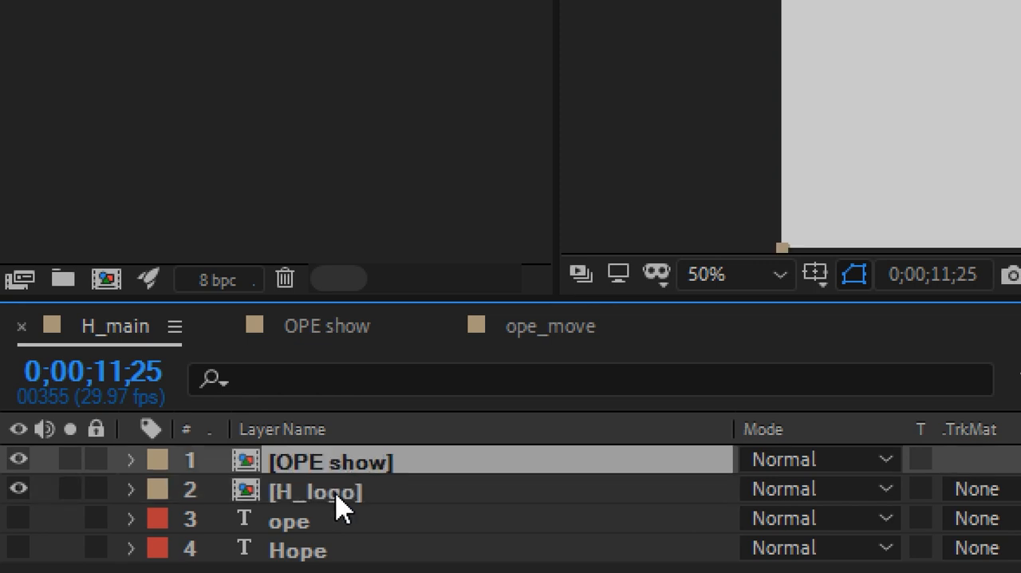
pyautogui.click(337, 490)
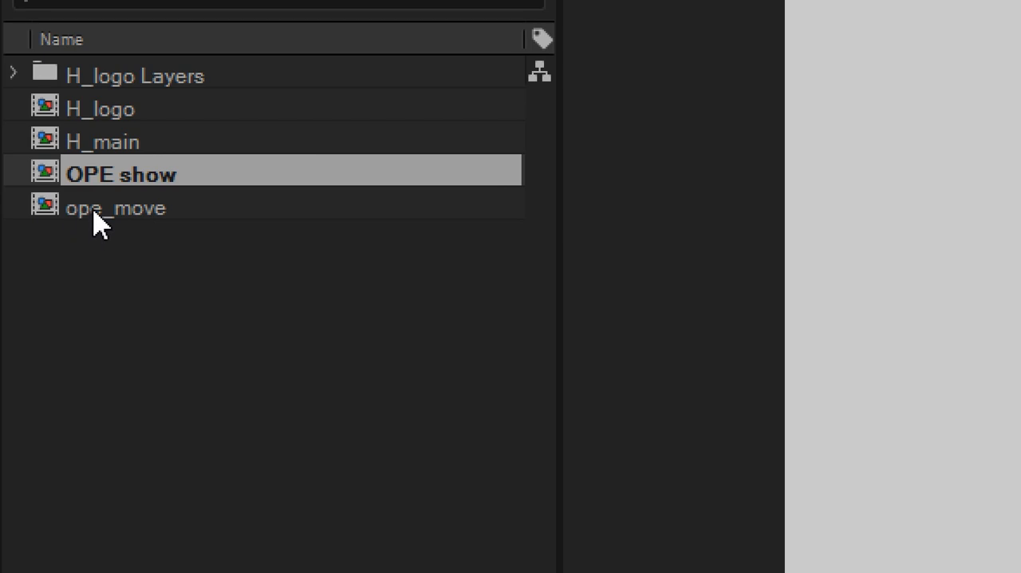
pyautogui.click(100, 152)
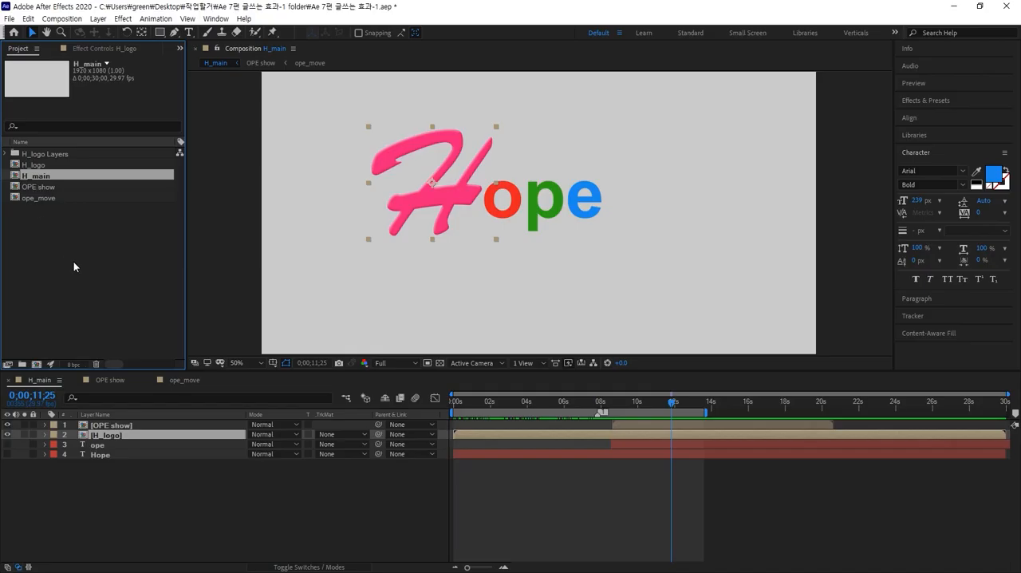
# Move the H logo up and to the left in H_main, and bring the OPE show letters in beside it.
pyautogui.click(224, 402)
pyautogui.moveTo(442, 213); pyautogui.dragTo(728, 265)
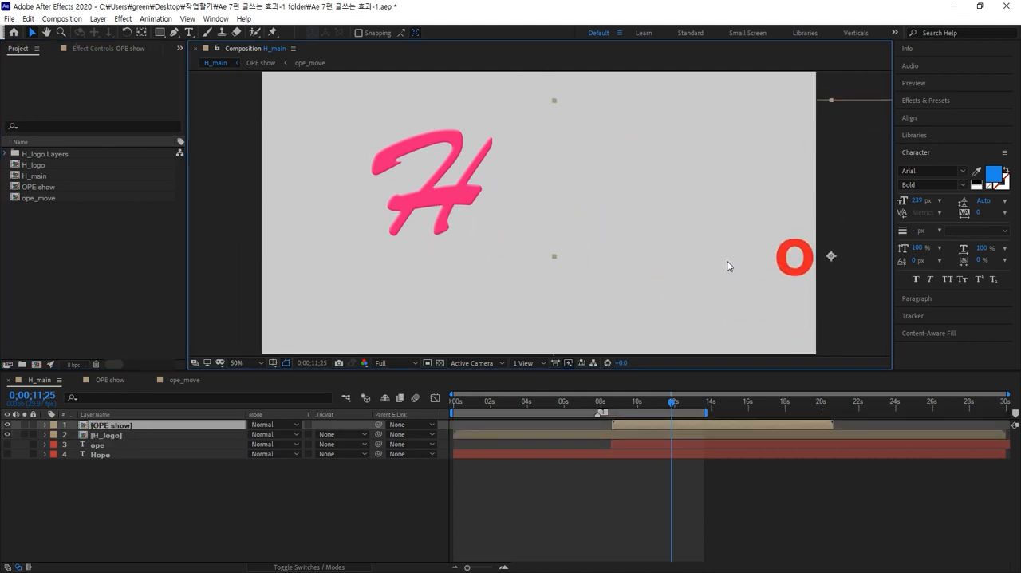
pyautogui.moveTo(433, 190); pyautogui.dragTo(402, 166)
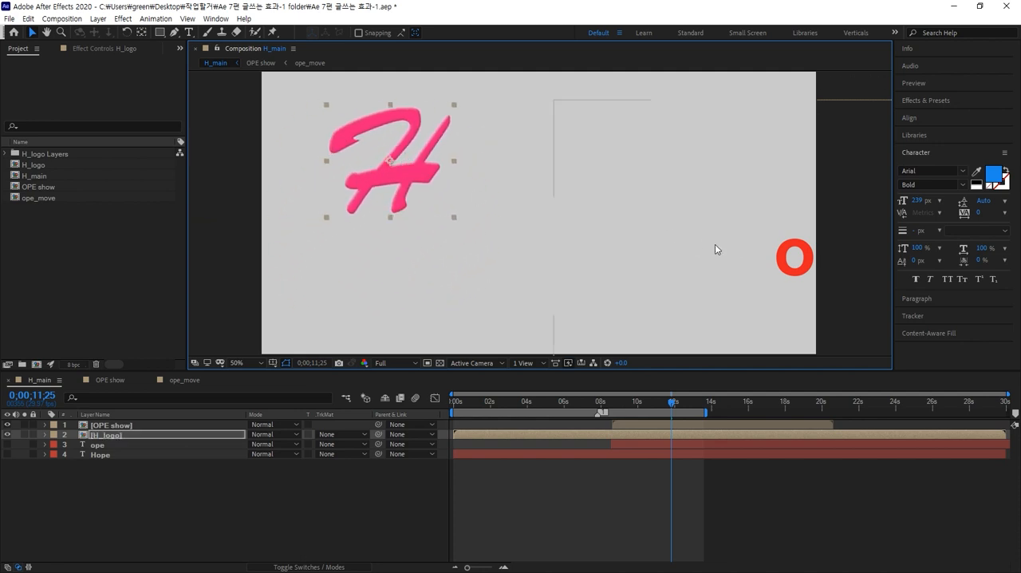
pyautogui.moveTo(716, 251); pyautogui.dragTo(487, 225)
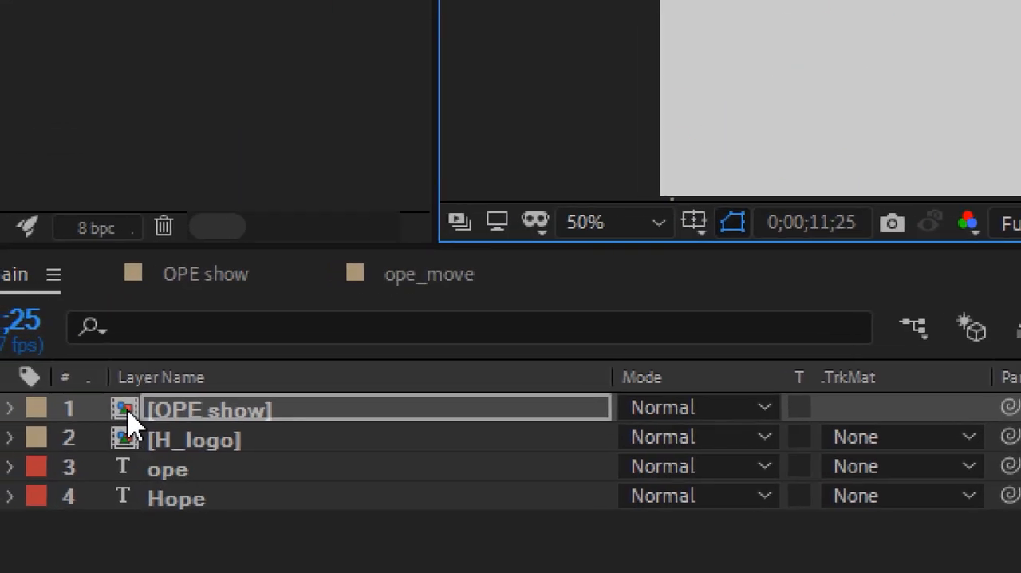
# Open the OPE show composition and review its Composition Settings.
pyautogui.click(110, 422)
pyautogui.doubleClick(127, 419)
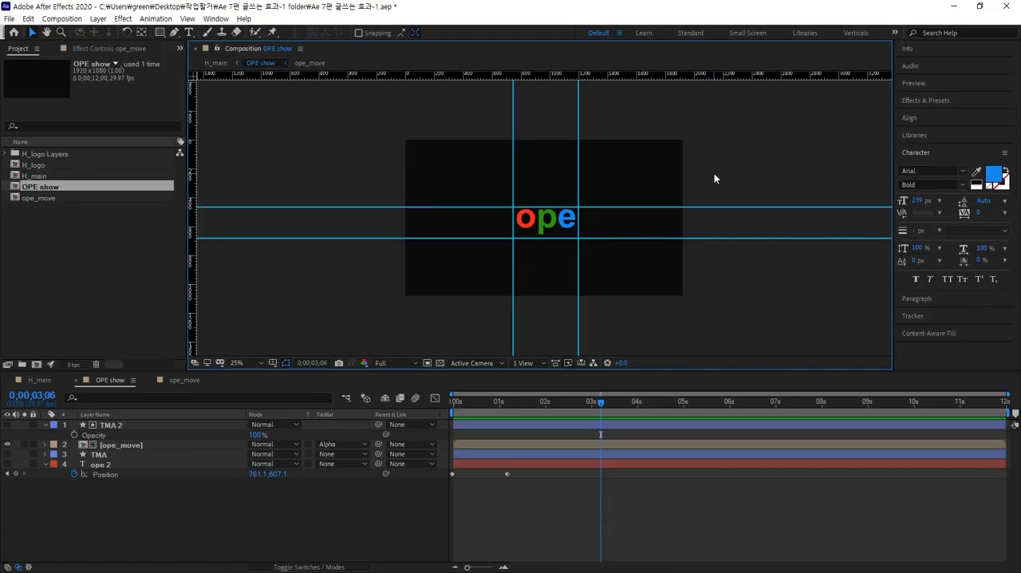
pyautogui.hotkey('ctrl', 'k')
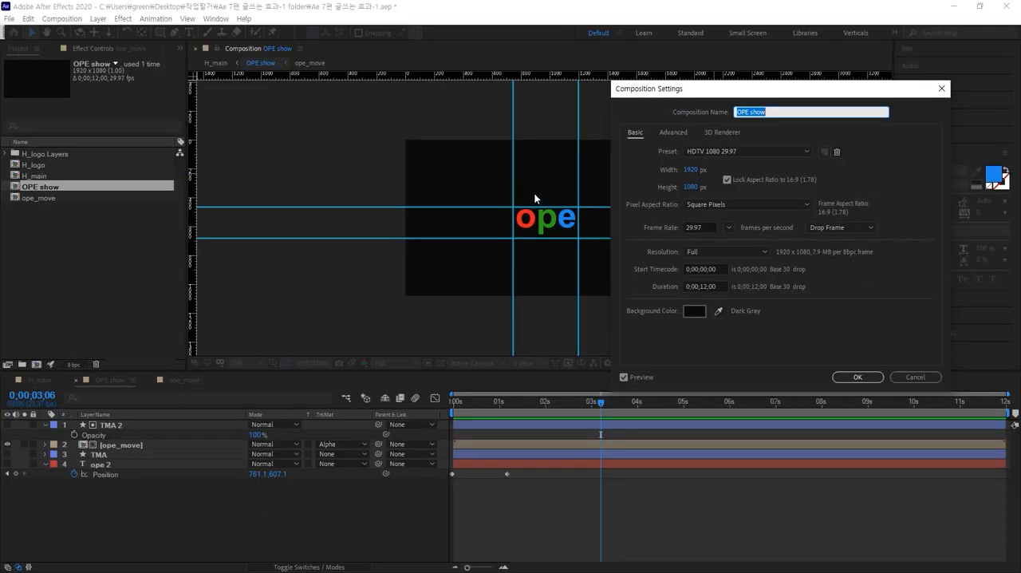
pyautogui.click(836, 372)
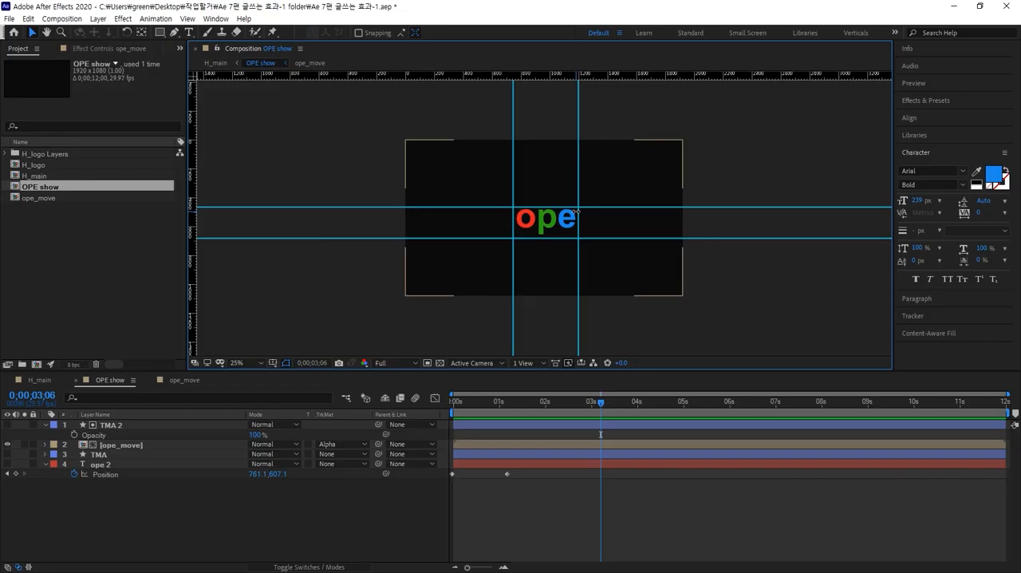
pyautogui.scroll(1, 577, 252)
pyautogui.scroll(-1, 578, 247)
# Try a yellow background and a 1507 x 848 px size for the OPE show composition, and undo the change.
pyautogui.hotkey('ctrl', 'k')
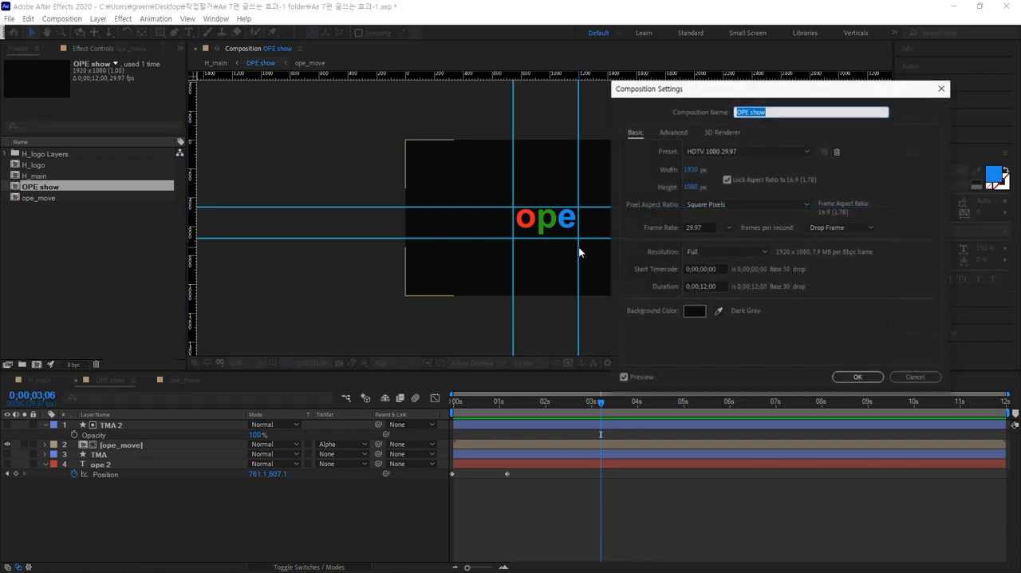
pyautogui.click(695, 311)
pyautogui.moveTo(724, 285); pyautogui.dragTo(724, 272)
pyautogui.click(708, 154)
pyautogui.click(812, 156)
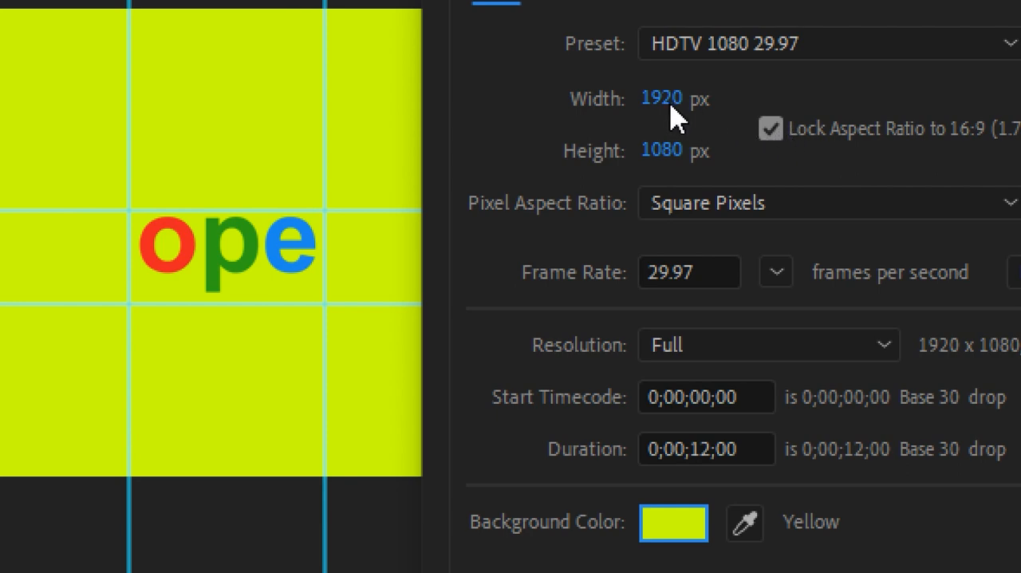
pyautogui.moveTo(664, 101); pyautogui.dragTo(501, 125)
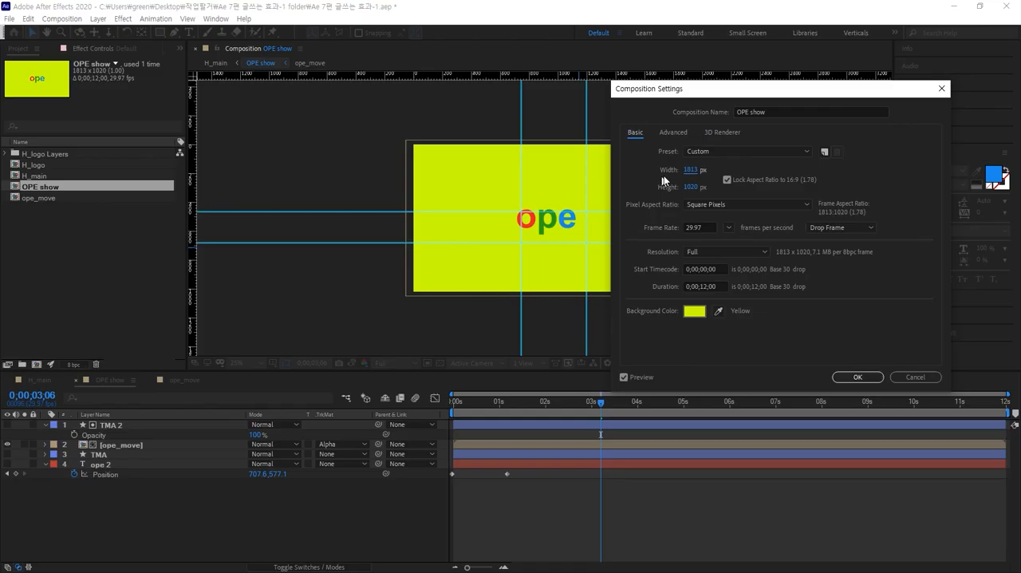
pyautogui.moveTo(681, 170); pyautogui.dragTo(650, 172)
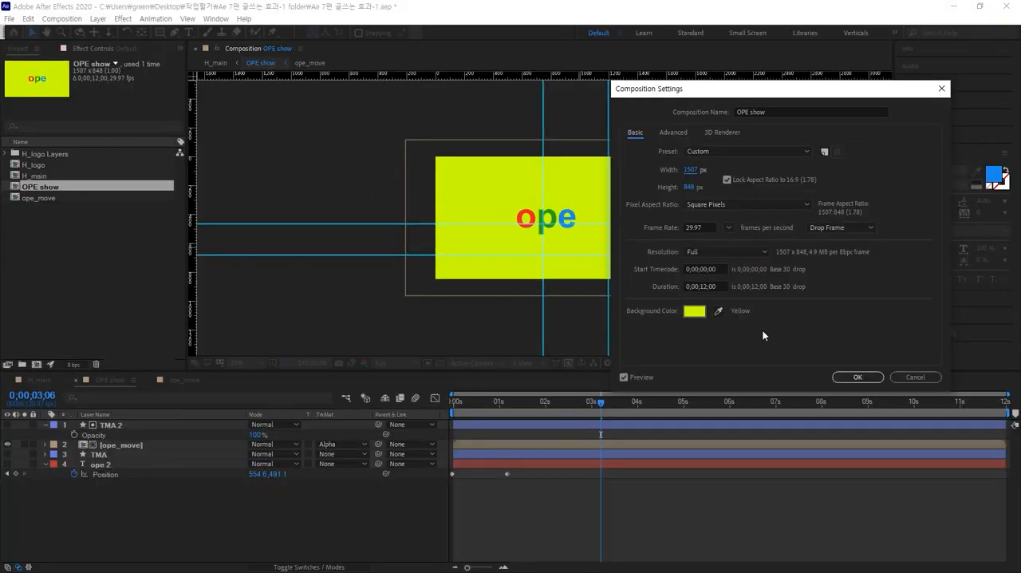
pyautogui.click(868, 379)
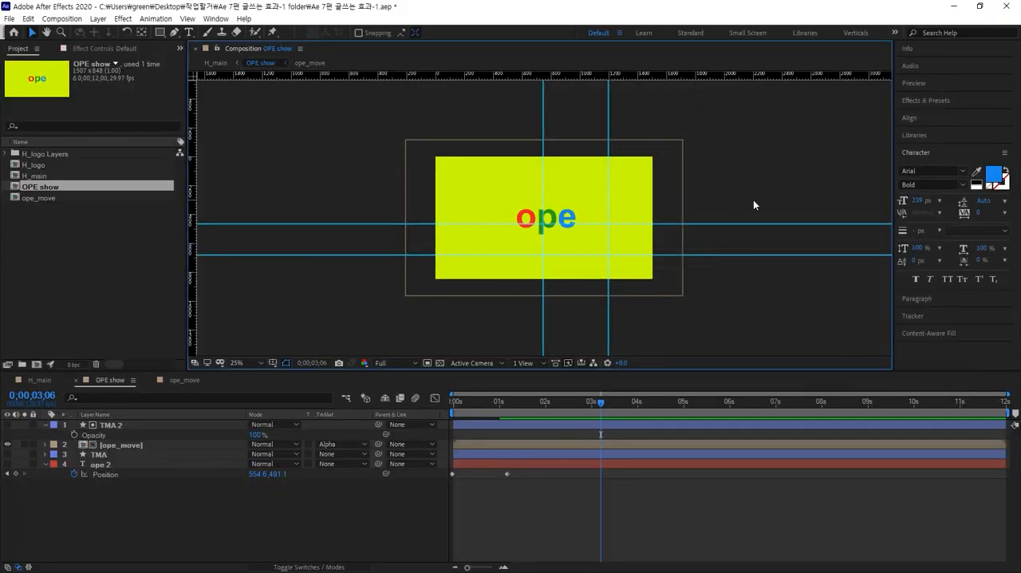
pyautogui.hotkey('ctrl', 'z')
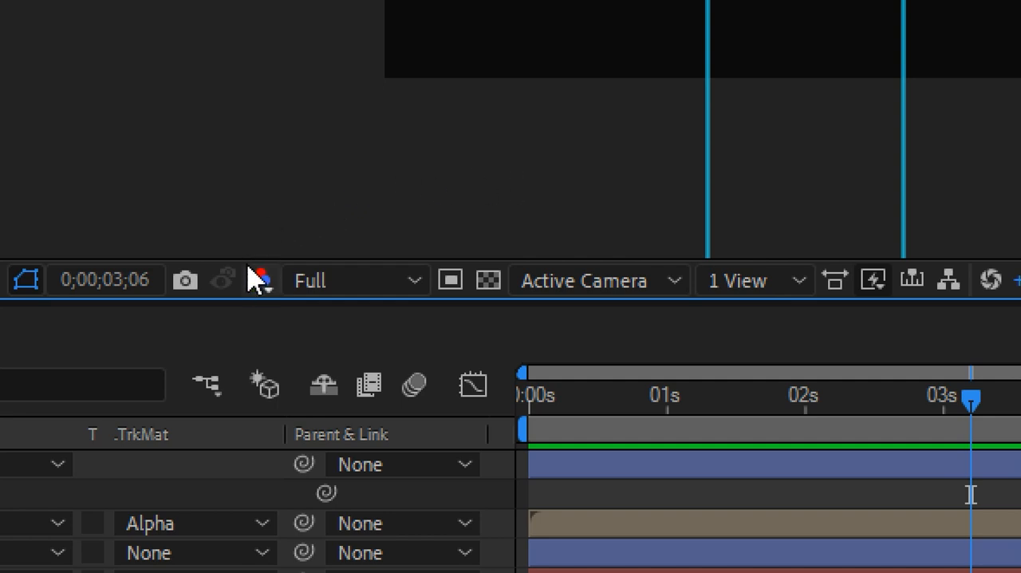
# Try a region of interest drawn closely around the ope letters in OPE show, and turn it off.
pyautogui.click(450, 280)
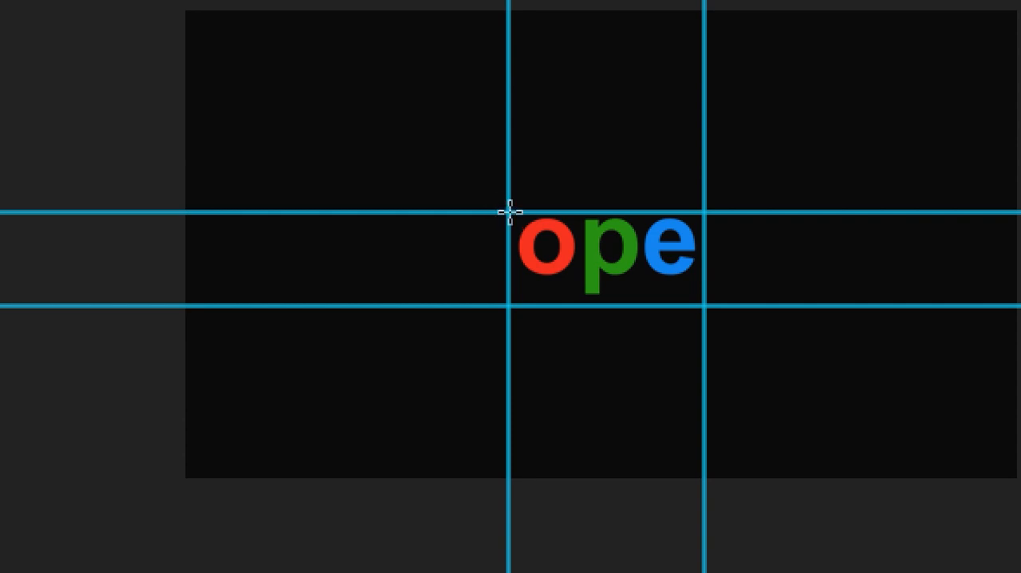
pyautogui.moveTo(485, 191); pyautogui.dragTo(720, 323)
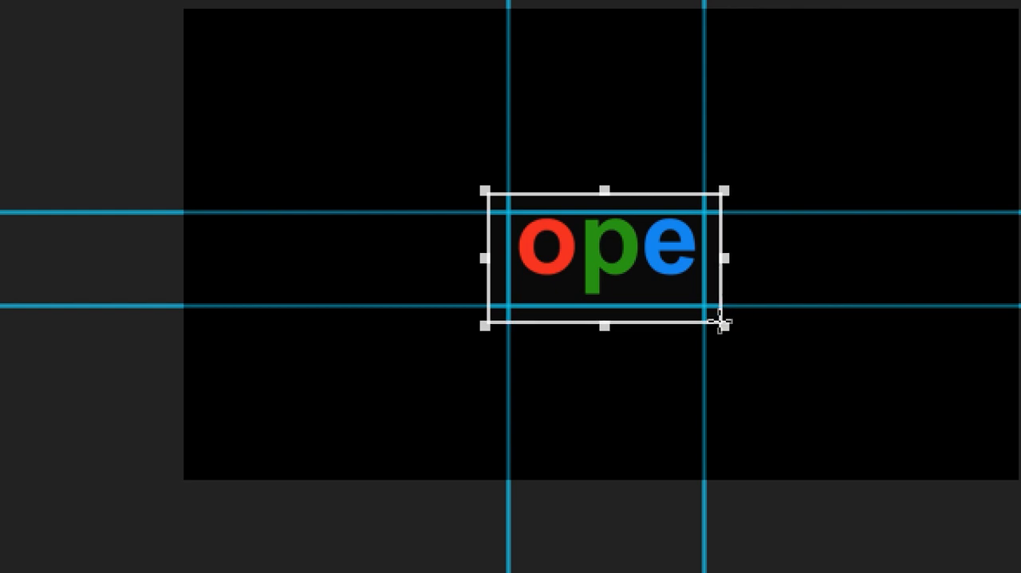
pyautogui.moveTo(720, 323); pyautogui.dragTo(720, 321)
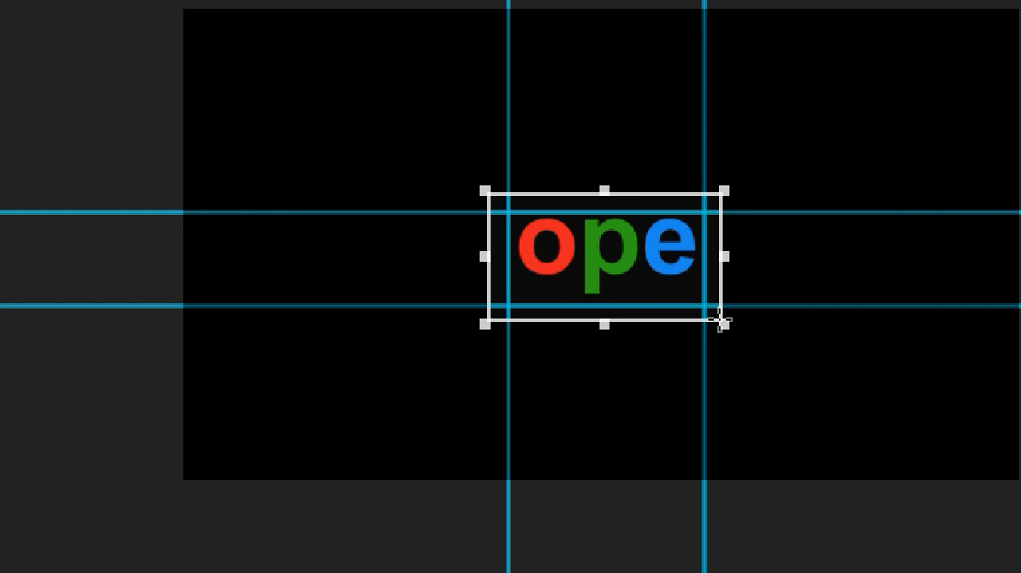
pyautogui.moveTo(720, 321); pyautogui.dragTo(718, 320)
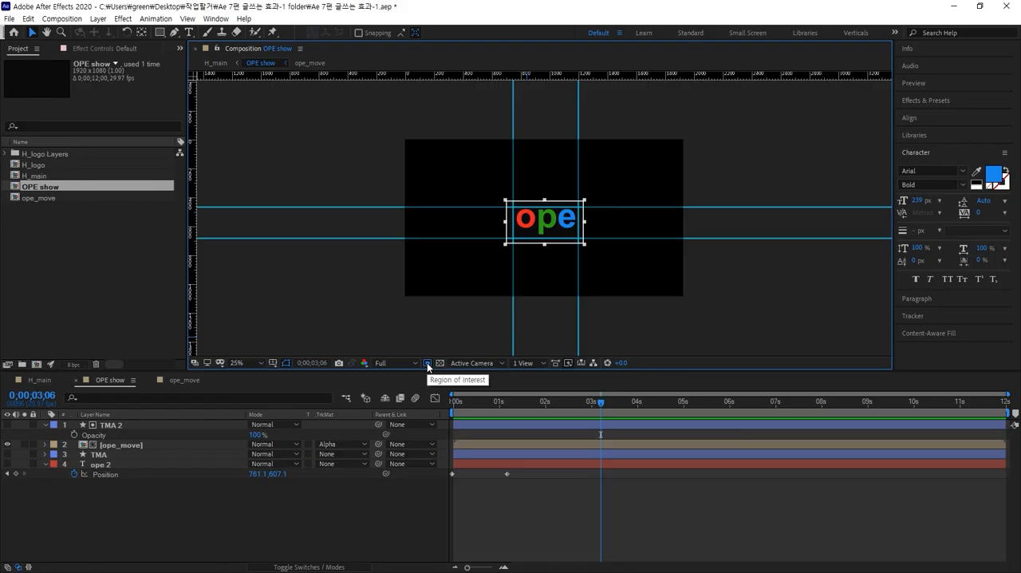
pyautogui.click(251, 263)
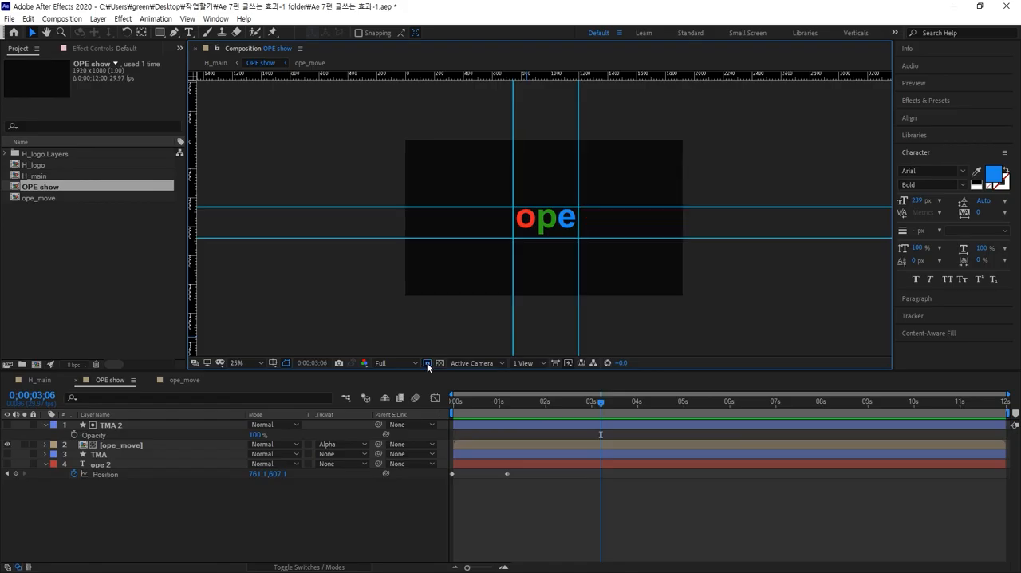
# Turn the region of interest around the ope letters back on and crop the OPE show composition to it.
pyautogui.click(428, 363)
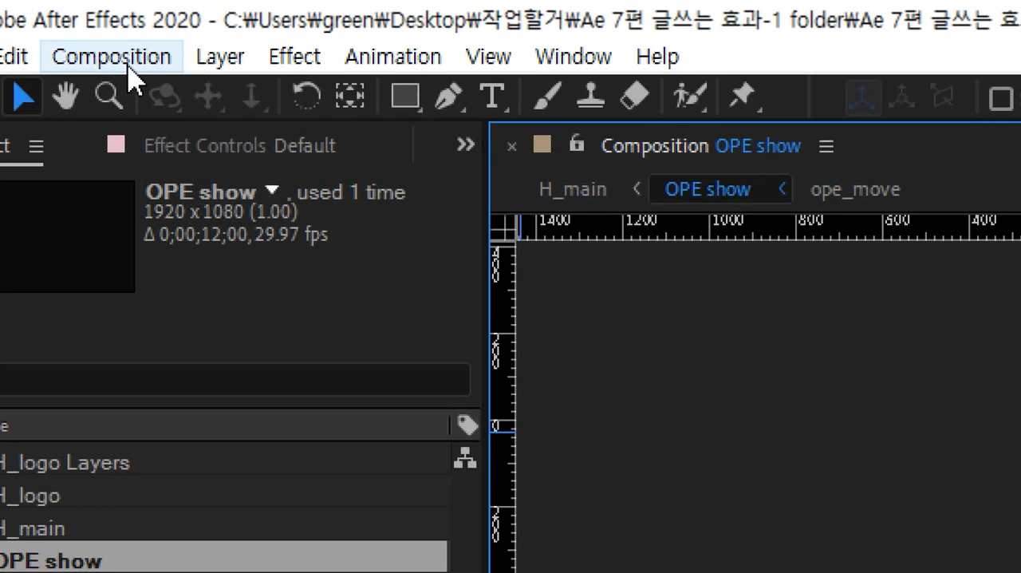
pyautogui.click(128, 71)
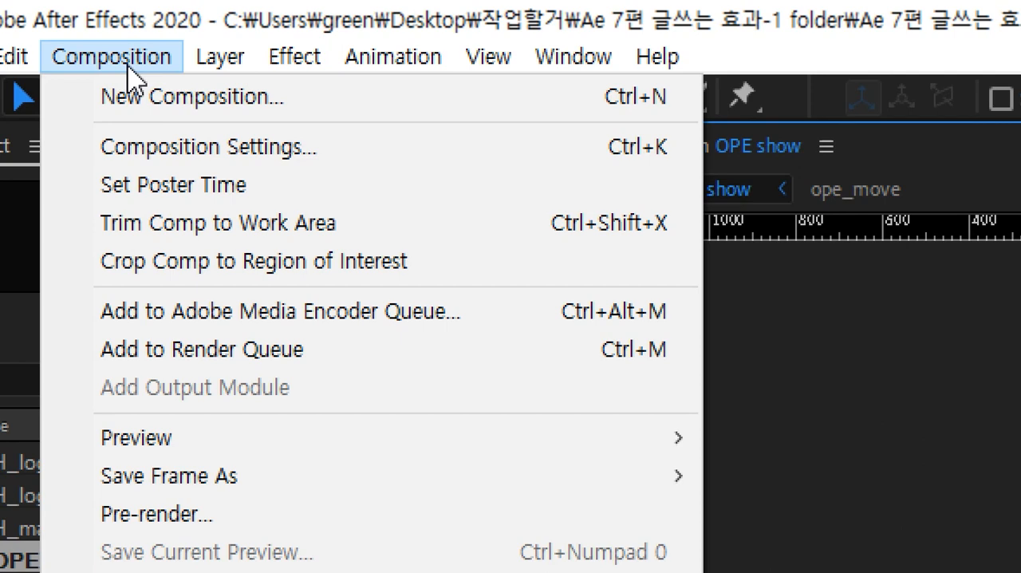
pyautogui.click(350, 283)
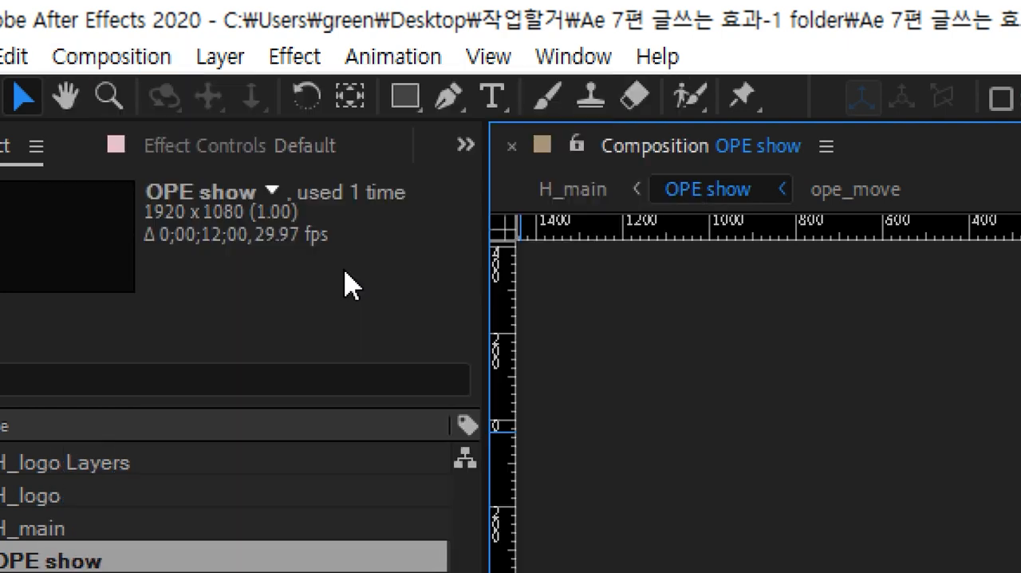
pyautogui.click(142, 64)
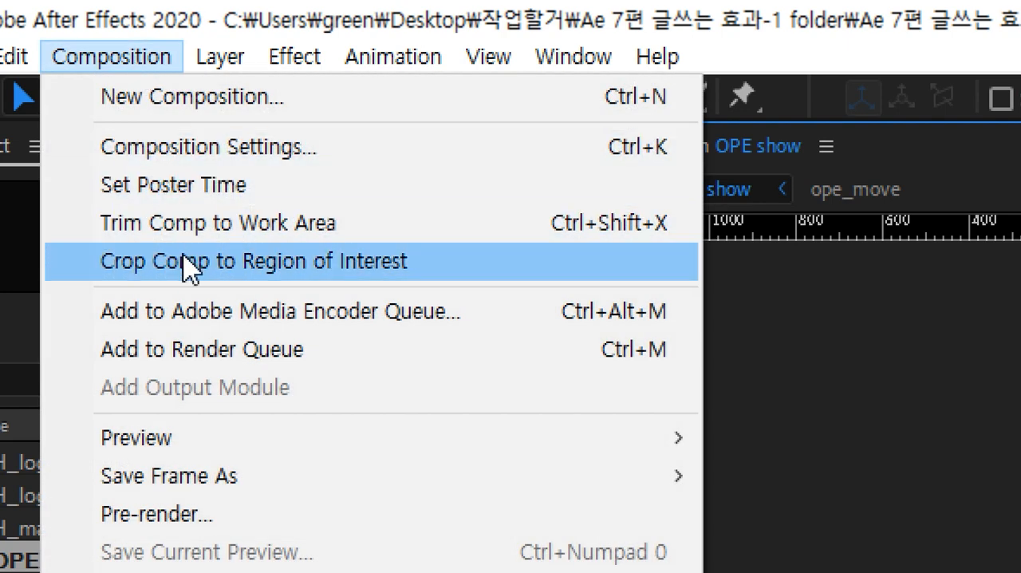
pyautogui.click(406, 270)
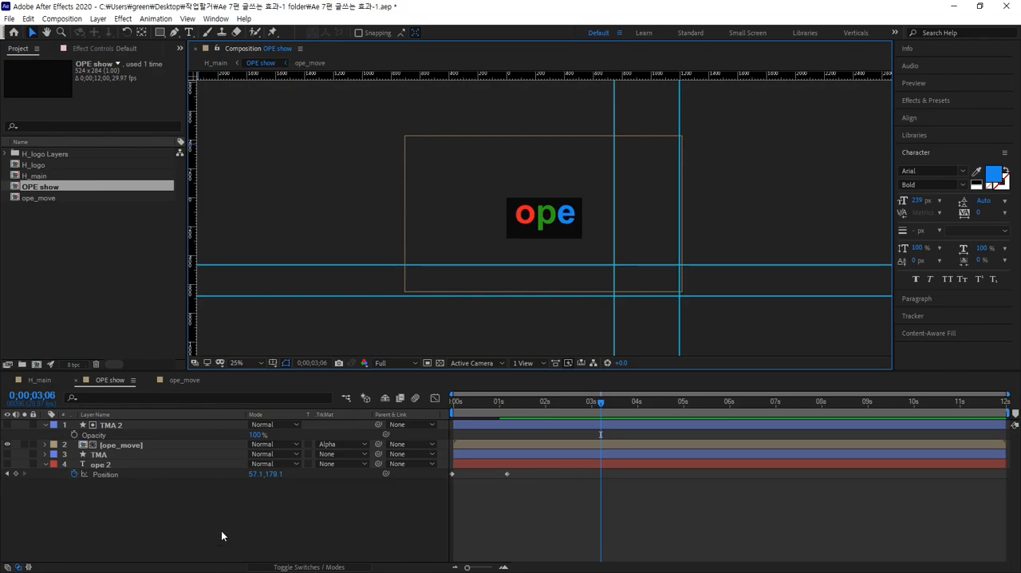
pyautogui.click(216, 506)
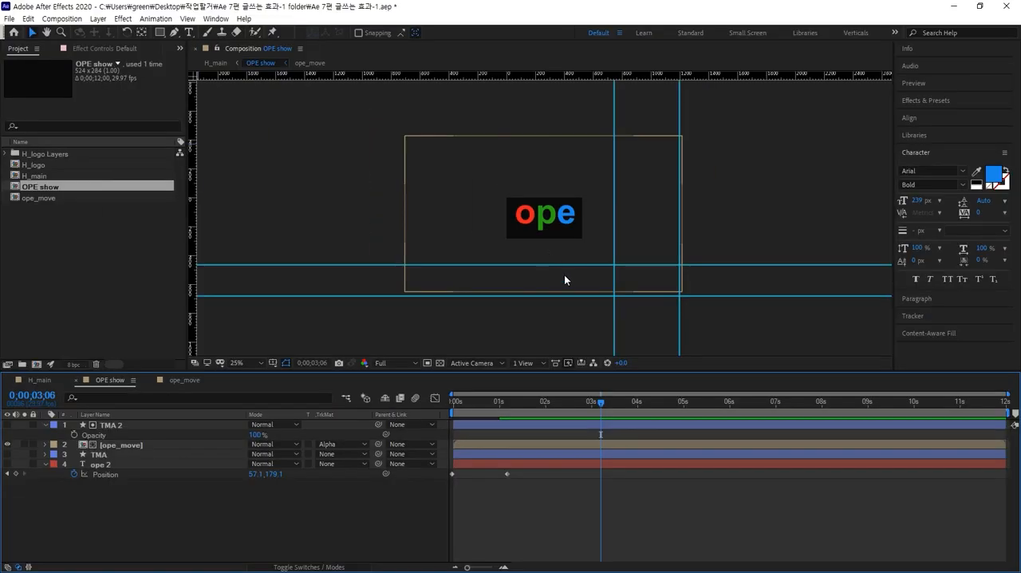
# Examine the cropped OPE show frame up close and review its width and height in the Composition Settings.
pyautogui.scroll(4, 598, 269)
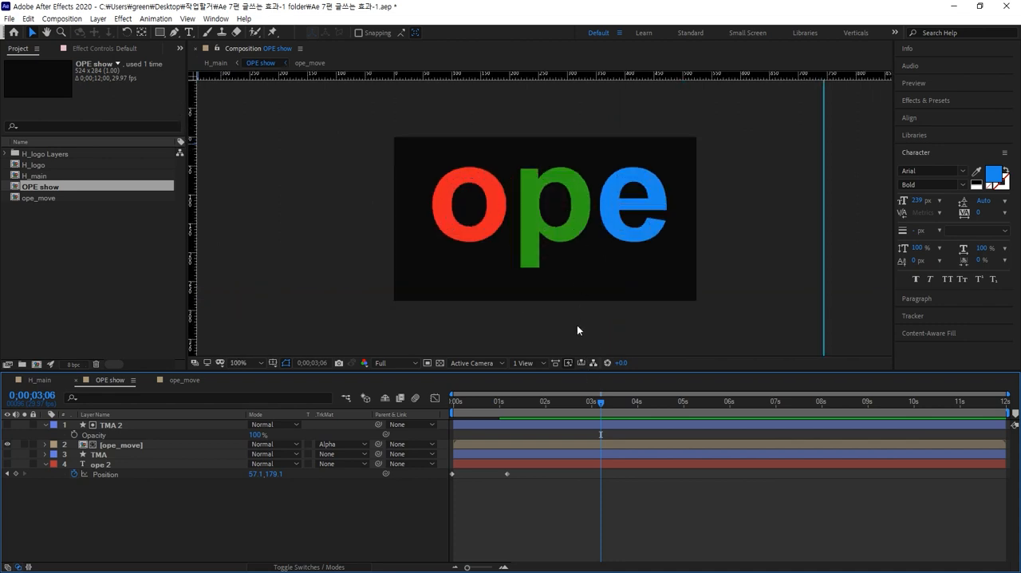
pyautogui.hotkey('alt', '/')
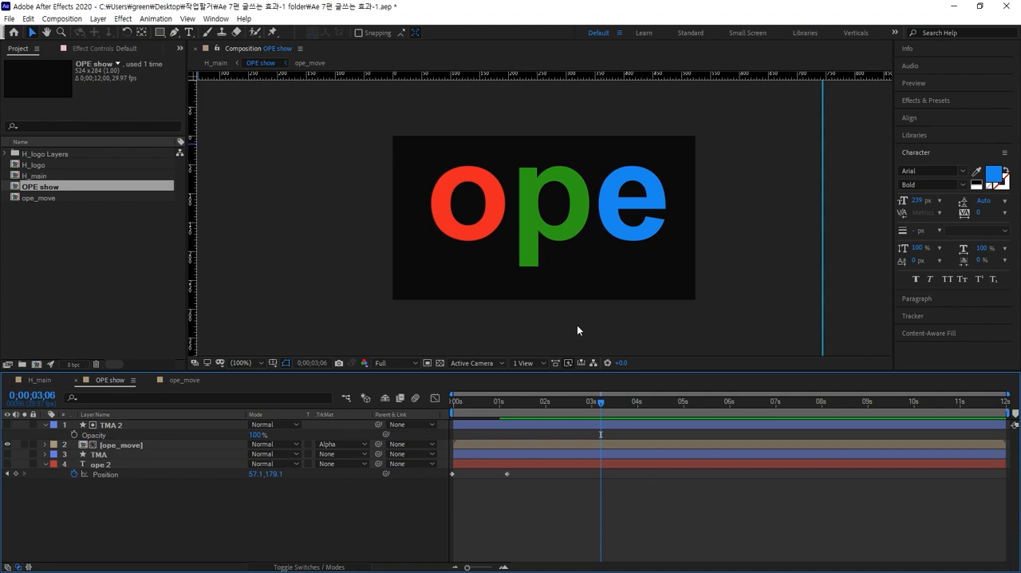
pyautogui.hotkey('ctrl', 'k')
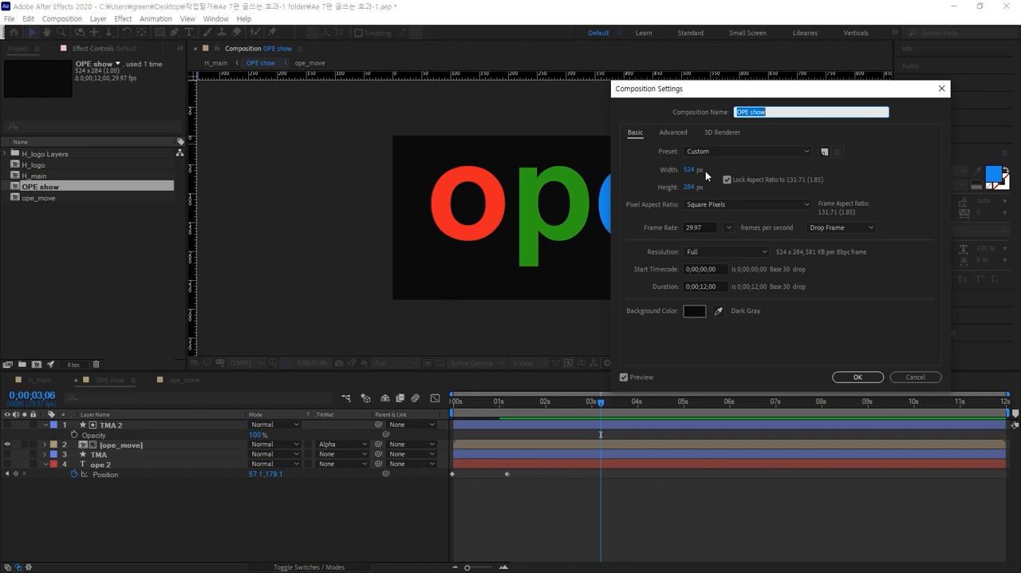
pyautogui.click(852, 376)
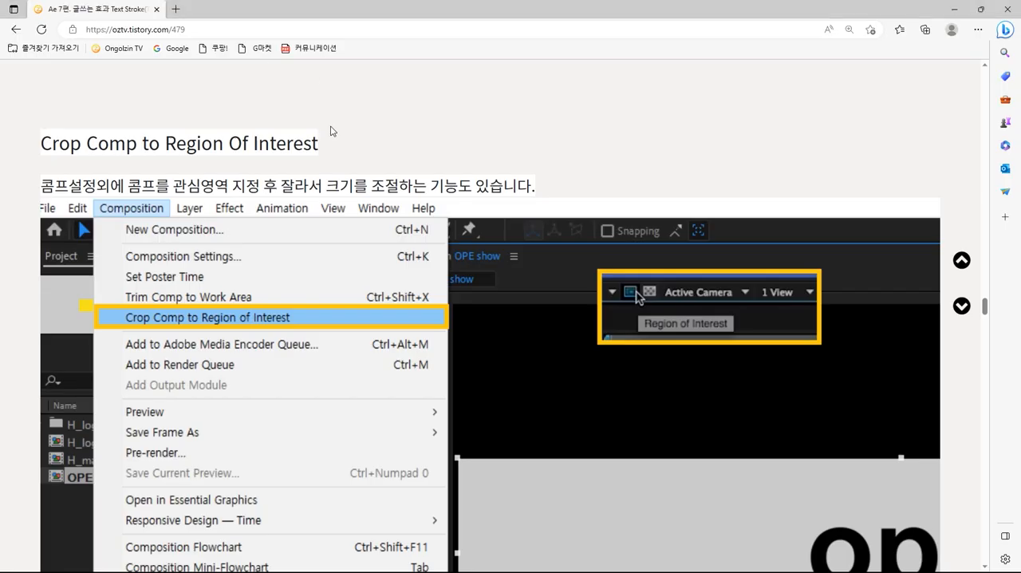
# Switch to the browser and read the tutorial page's section on Crop Comp to Region Of Interest.
pyautogui.scroll(-1, 332, 130)
pyautogui.scroll(1, 330, 130)
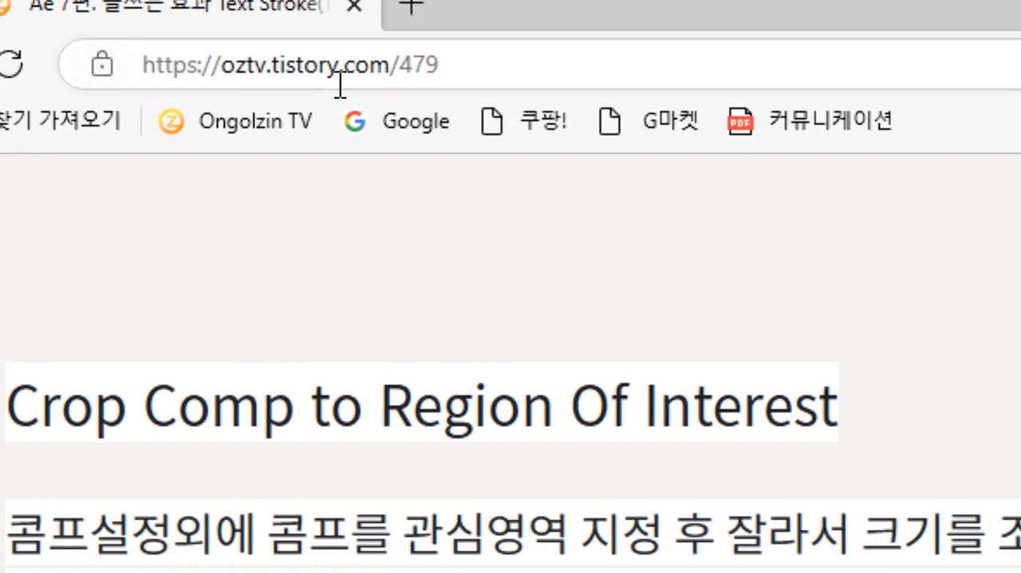
pyautogui.click(351, 75)
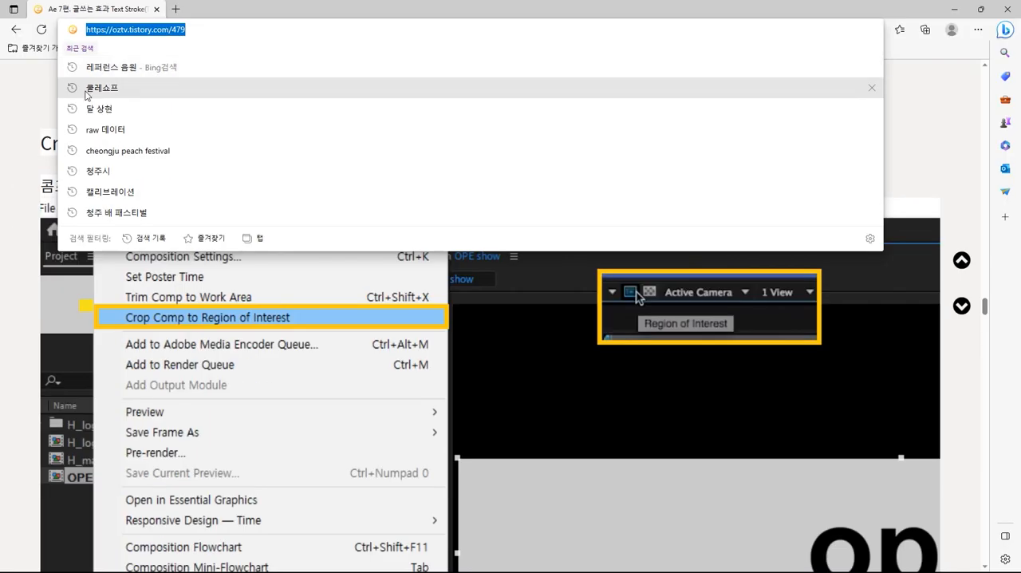
pyautogui.click(33, 138)
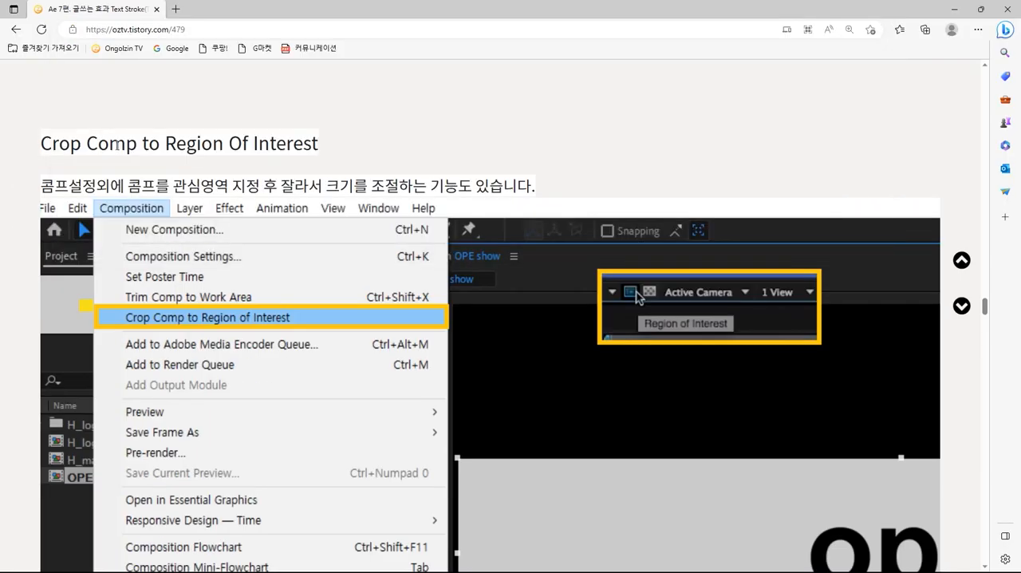
pyautogui.scroll(-1, 188, 161)
pyautogui.scroll(1, 188, 161)
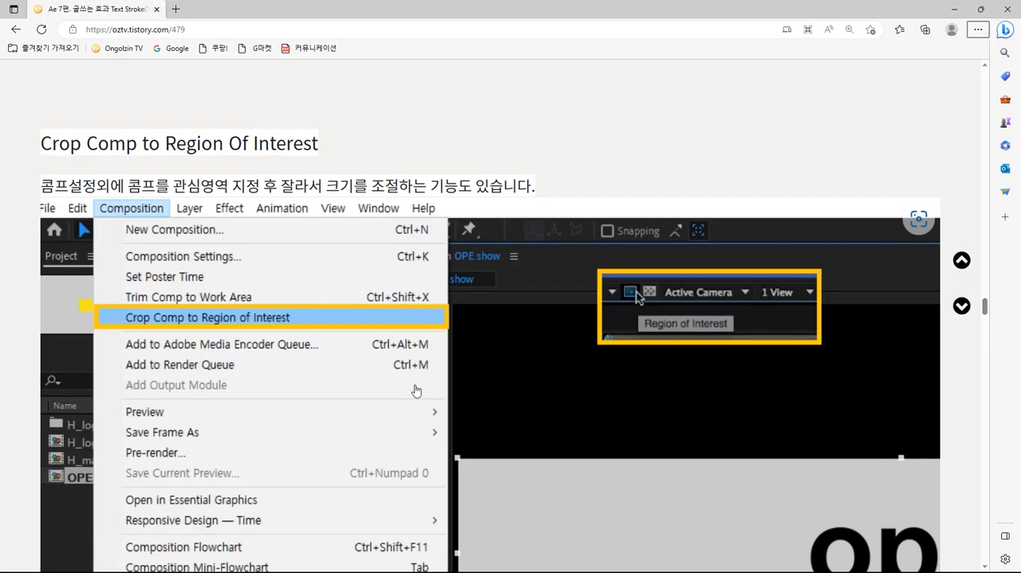
pyautogui.scroll(-1, 450, 424)
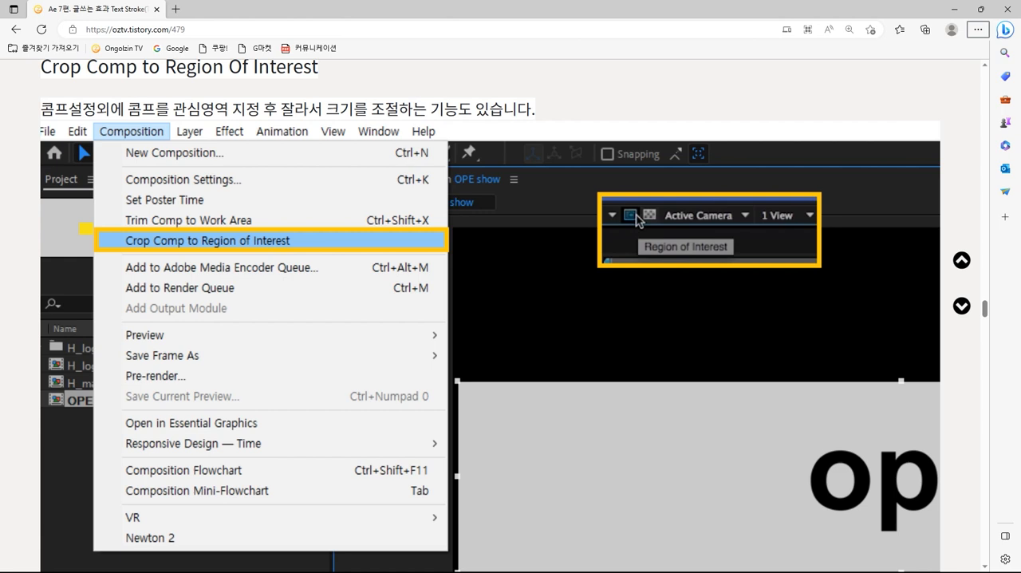
pyautogui.hotkey('alt', 'Tab')
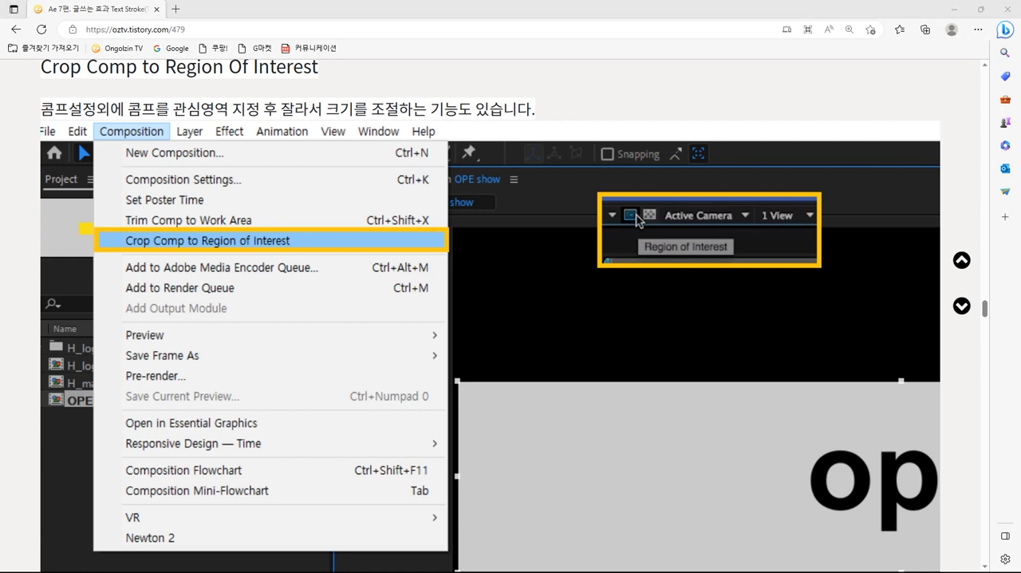
# Switch to After Effects and, at 0;00;10;25 in H_main, move the H logo and the OPE show letters together to spell Hope.
pyautogui.hotkey('alt', 'Tab')
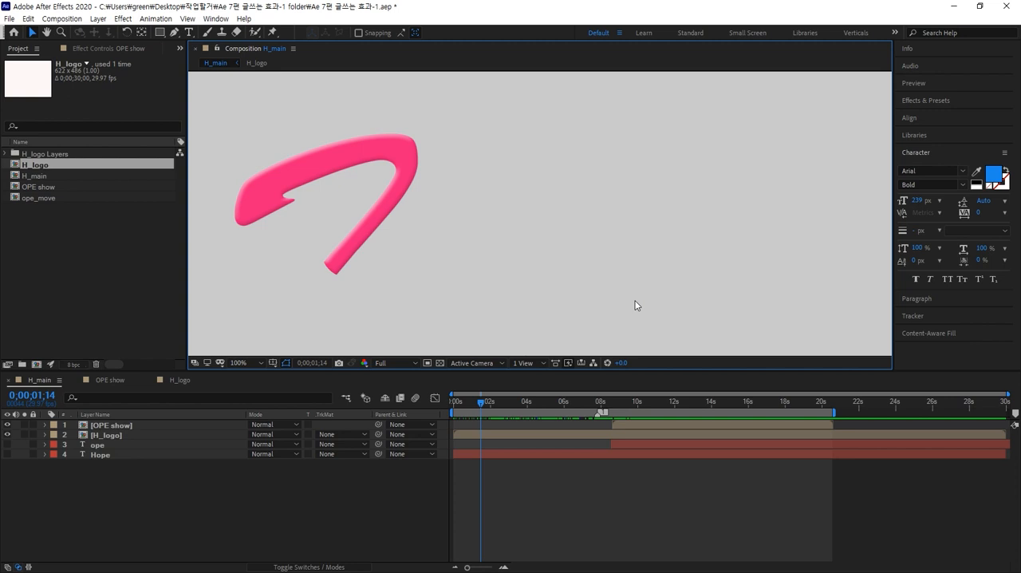
pyautogui.hotkey('shift', '/')
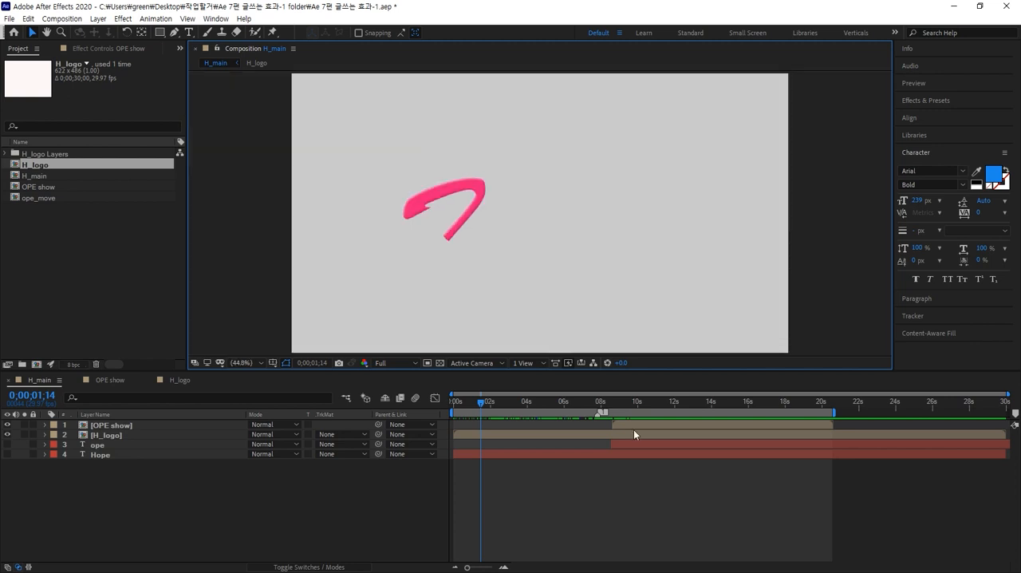
pyautogui.moveTo(482, 403); pyautogui.dragTo(653, 402)
pyautogui.moveTo(482, 236)
pyautogui.mouseDown()
pyautogui.moveTo(485, 213)
pyautogui.moveTo(487, 222)
pyautogui.mouseUp()
pyautogui.moveTo(553, 219); pyautogui.dragTo(495, 231)
pyautogui.moveTo(583, 234); pyautogui.dragTo(585, 235)
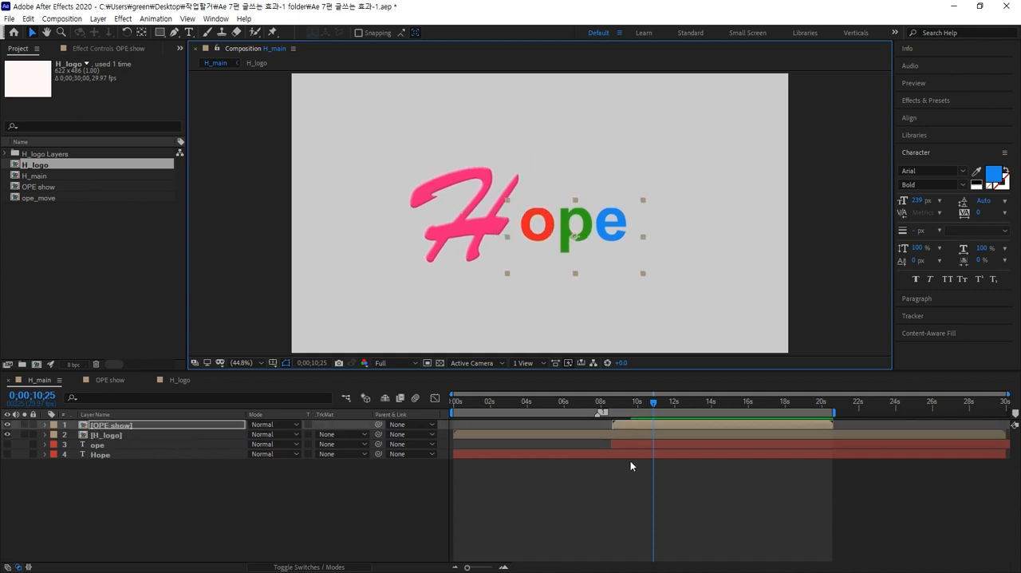
# Shift the OPE show layer in H_main to start at 0;00;08;27 and add composition marker 2 at that time.
pyautogui.click(626, 432)
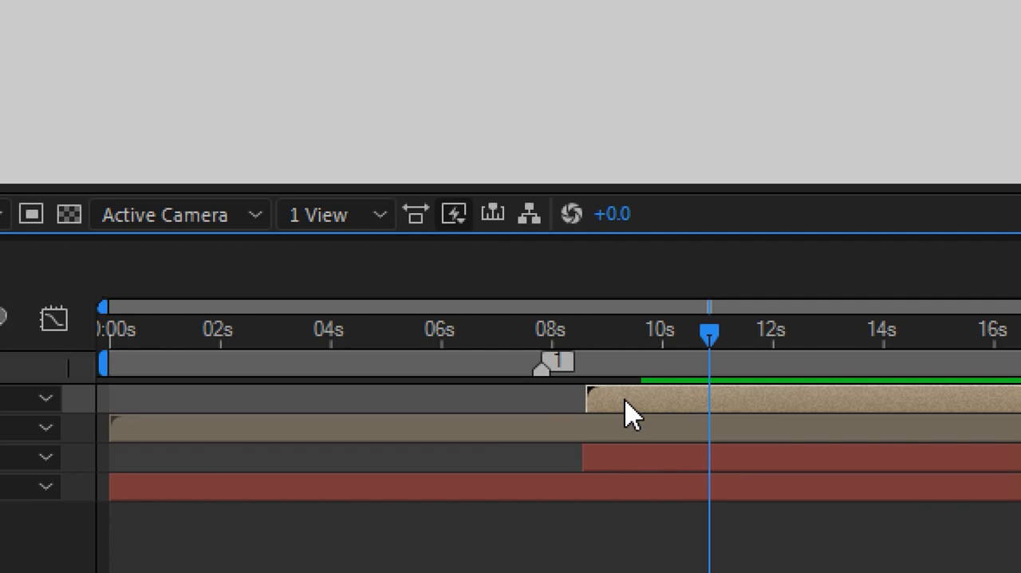
pyautogui.press('1')
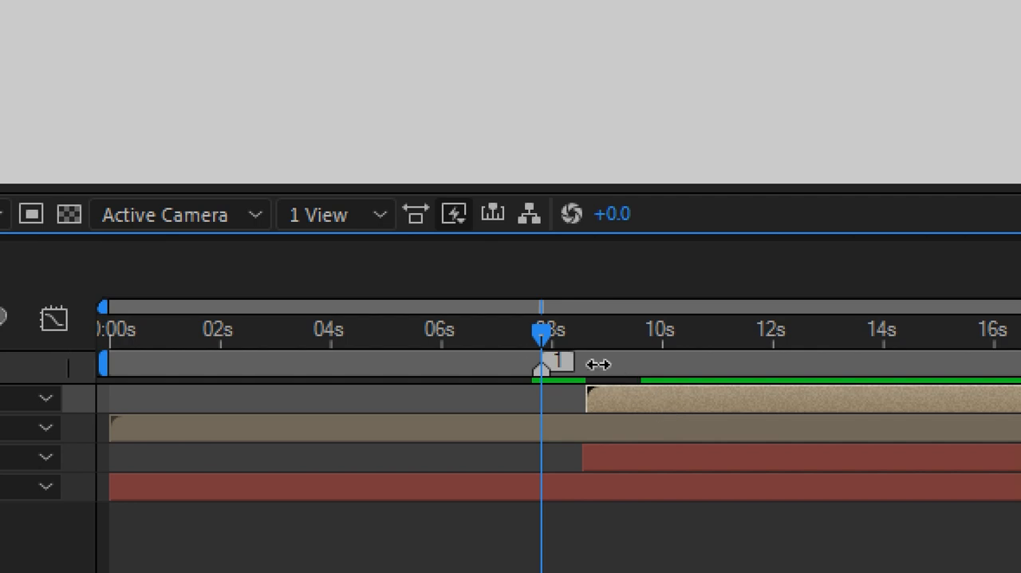
pyautogui.click(646, 416)
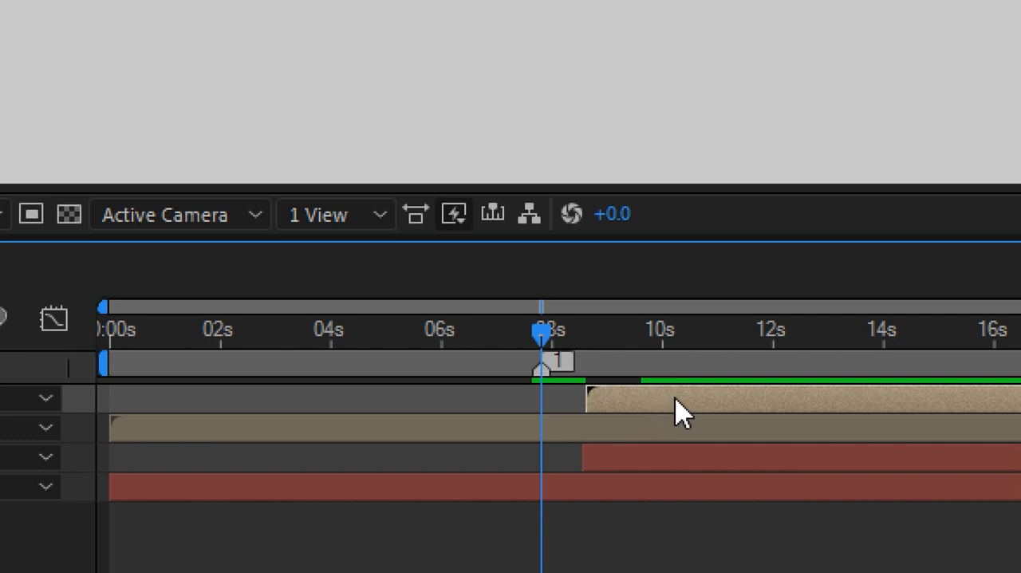
pyautogui.press('i')
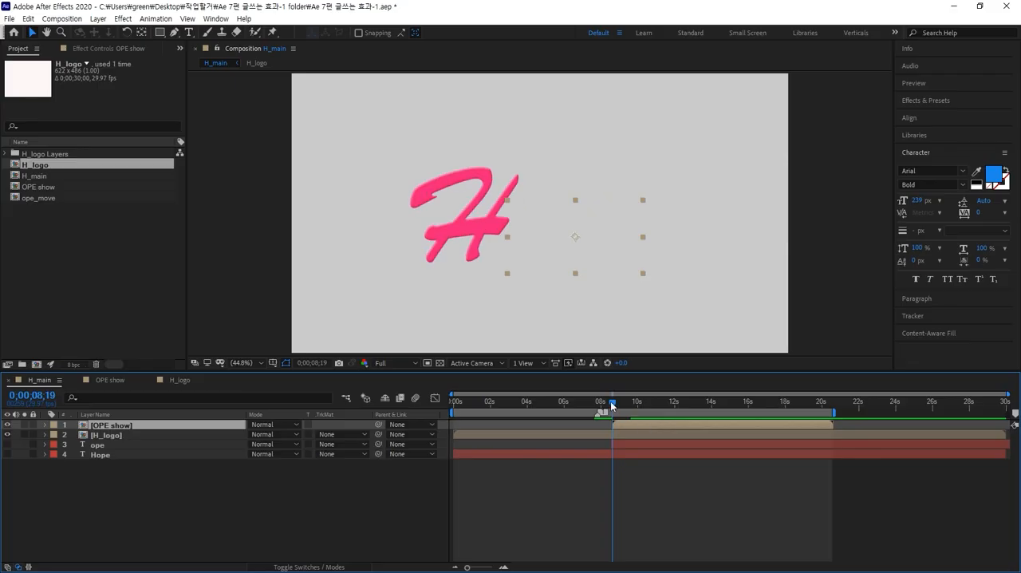
pyautogui.moveTo(612, 402)
pyautogui.mouseDown()
pyautogui.moveTo(565, 401)
pyautogui.moveTo(617, 397)
pyautogui.mouseUp()
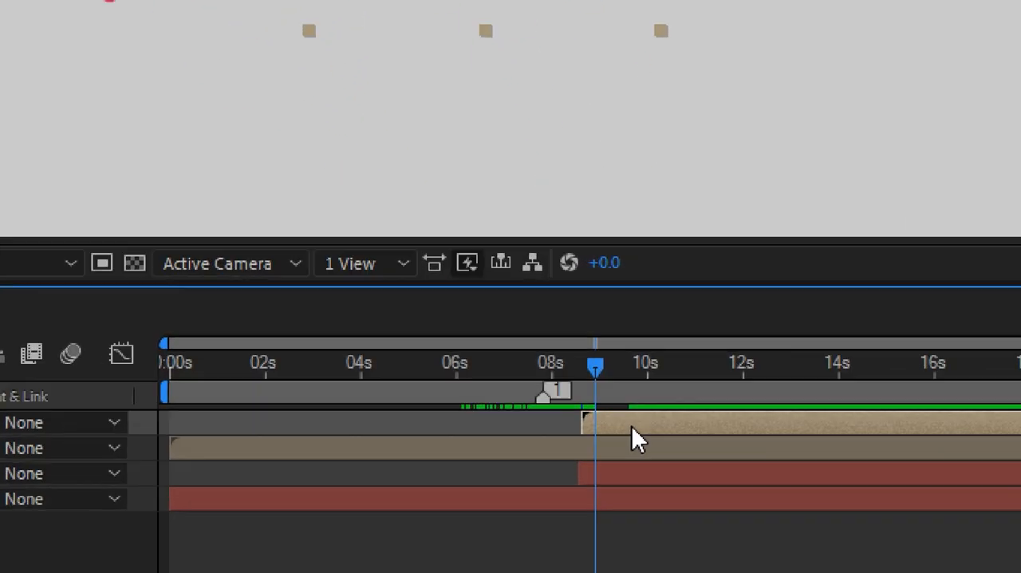
pyautogui.moveTo(635, 422); pyautogui.dragTo(651, 418)
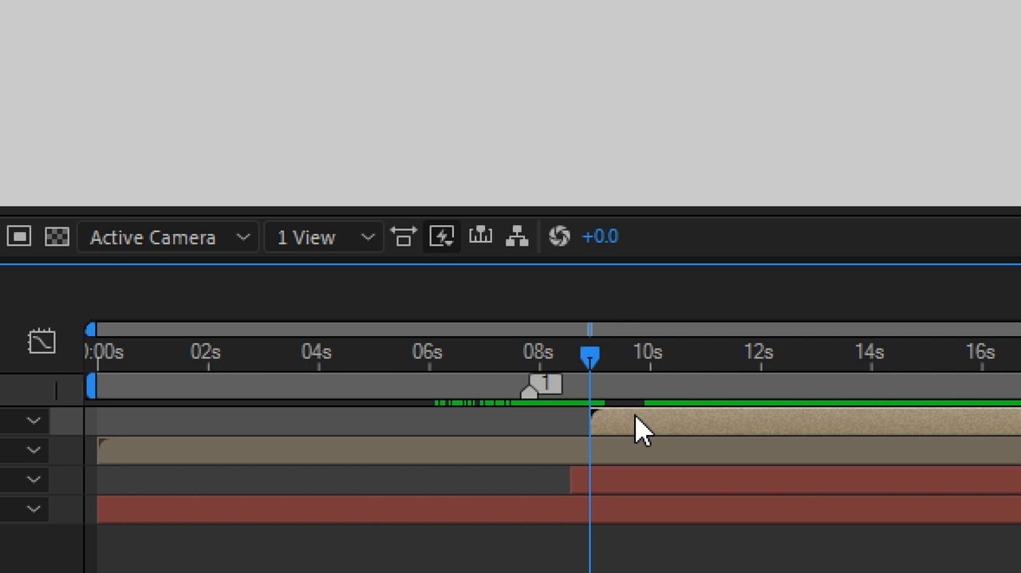
pyautogui.hotkey('shift', '2')
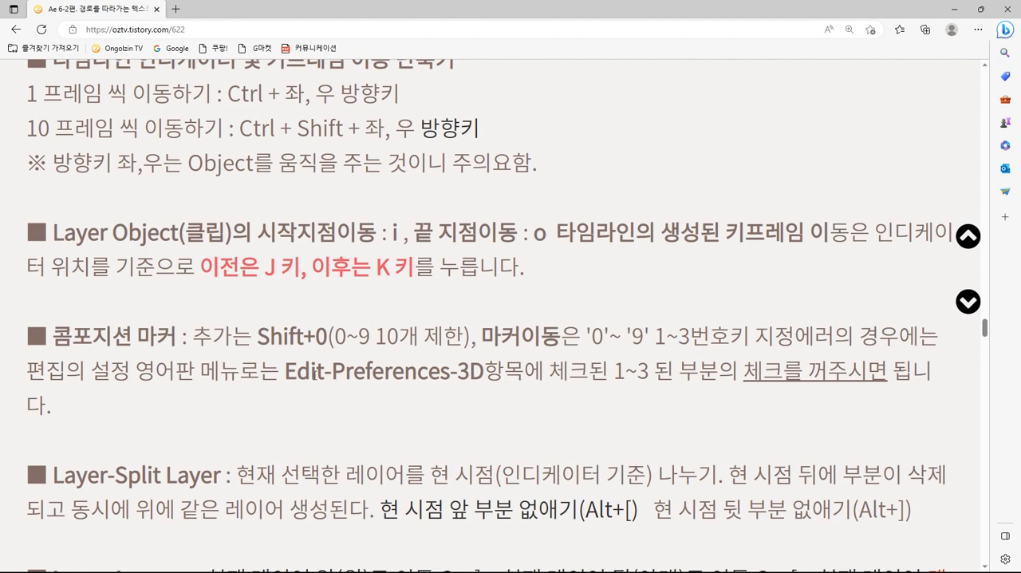
# Read the browser notes on composition marker shortcuts and the related 3D preference, and return to After Effects.
pyautogui.moveTo(284, 371); pyautogui.dragTo(452, 372)
pyautogui.click(558, 404)
pyautogui.moveTo(258, 337); pyautogui.dragTo(327, 336)
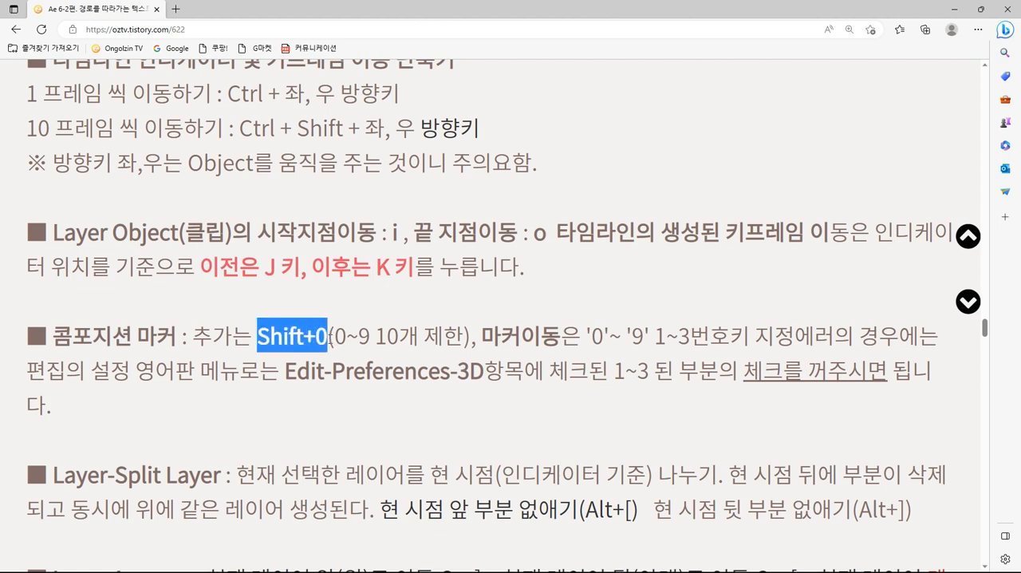
pyautogui.click(370, 346)
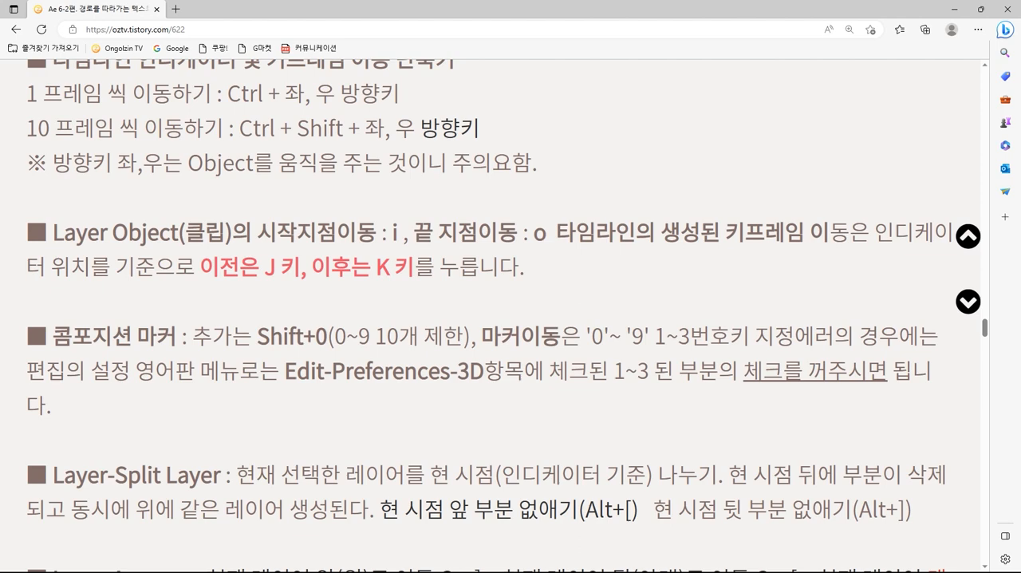
pyautogui.hotkey('alt', 'Tab')
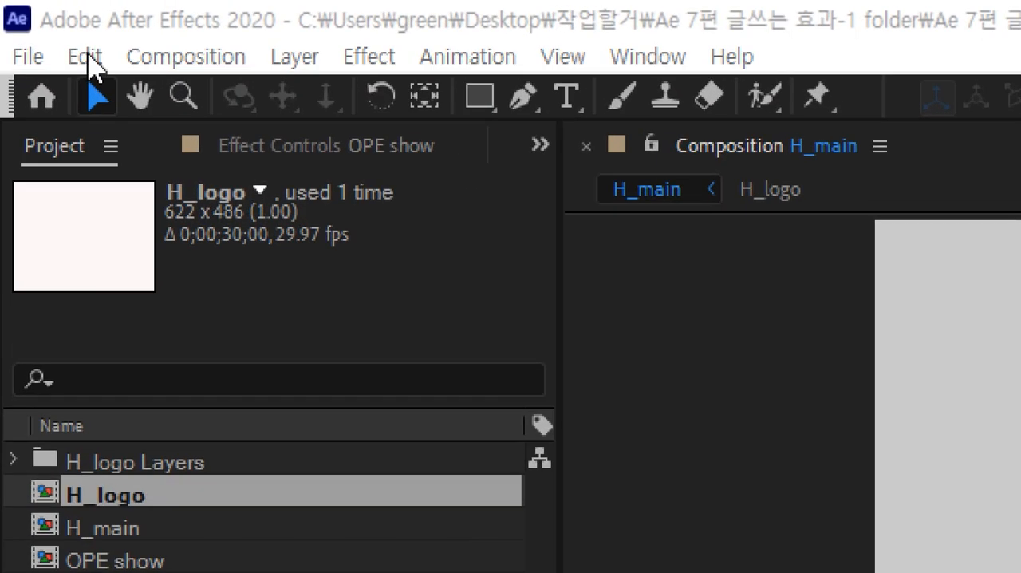
# Check in the 3D preferences that using 1/2/3 for navigation and 4/5/6 for transform gizmos is turned off.
pyautogui.click(31, 18)
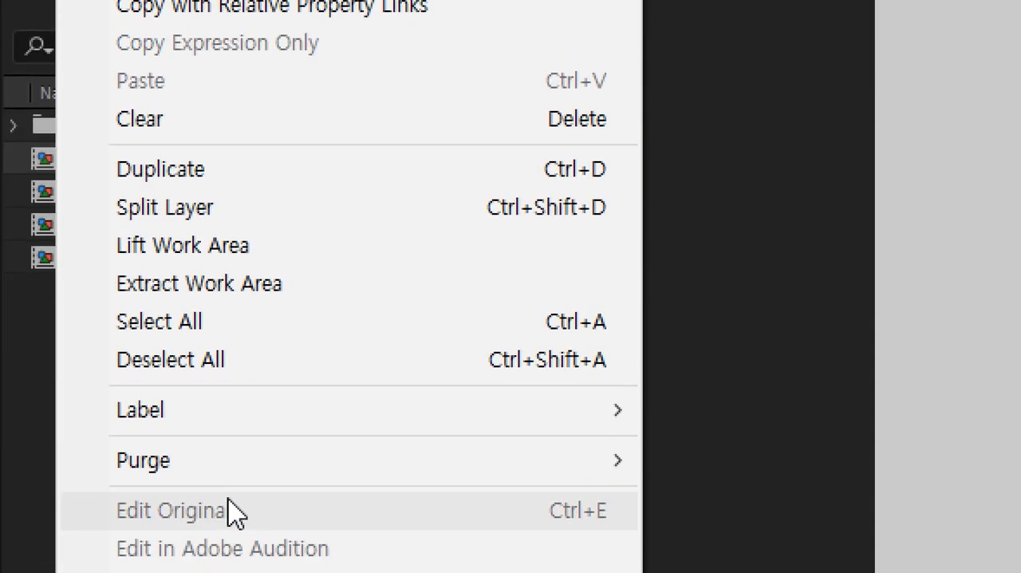
pyautogui.moveTo(204, 399)
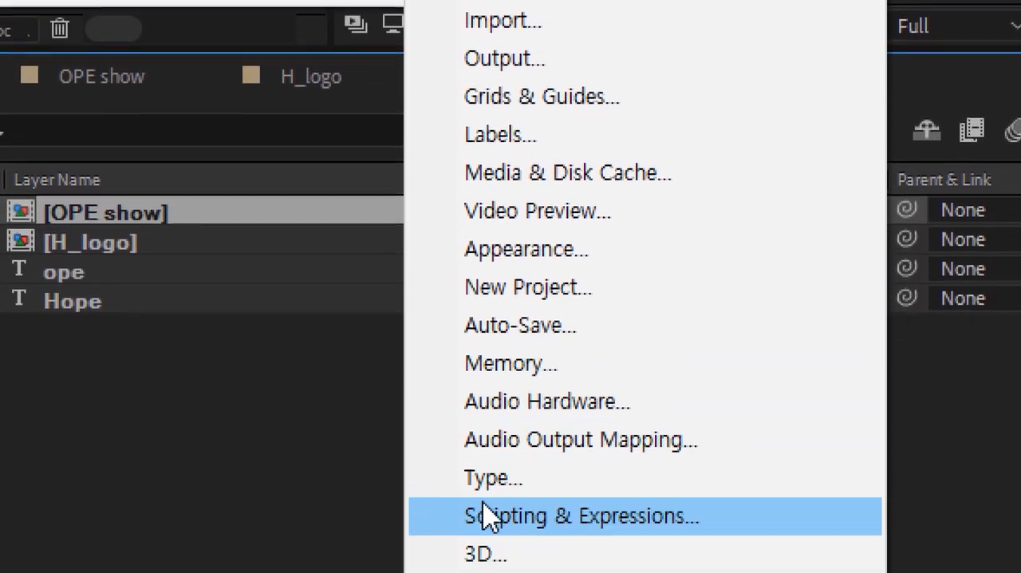
pyautogui.click(485, 558)
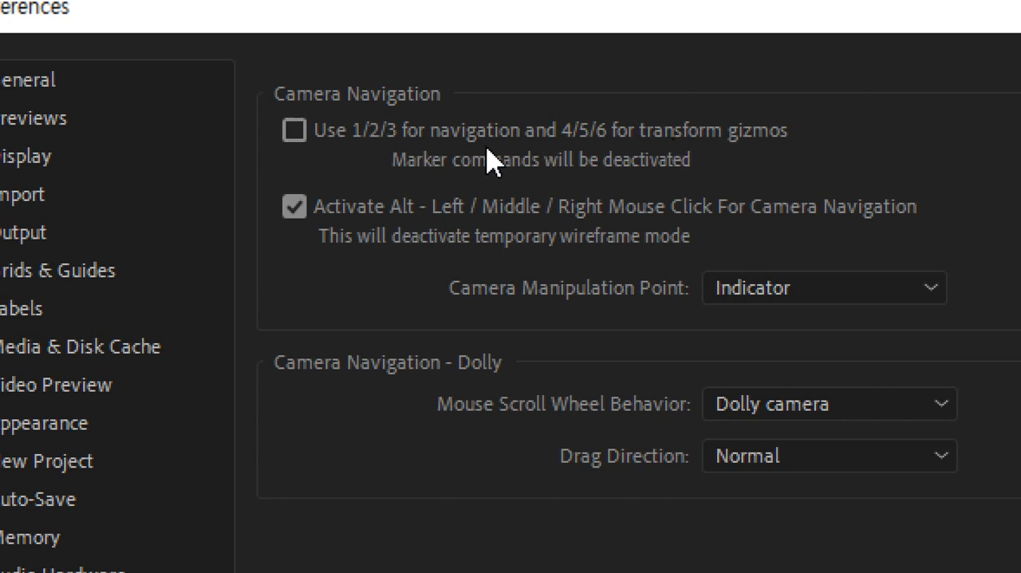
pyautogui.click(295, 132)
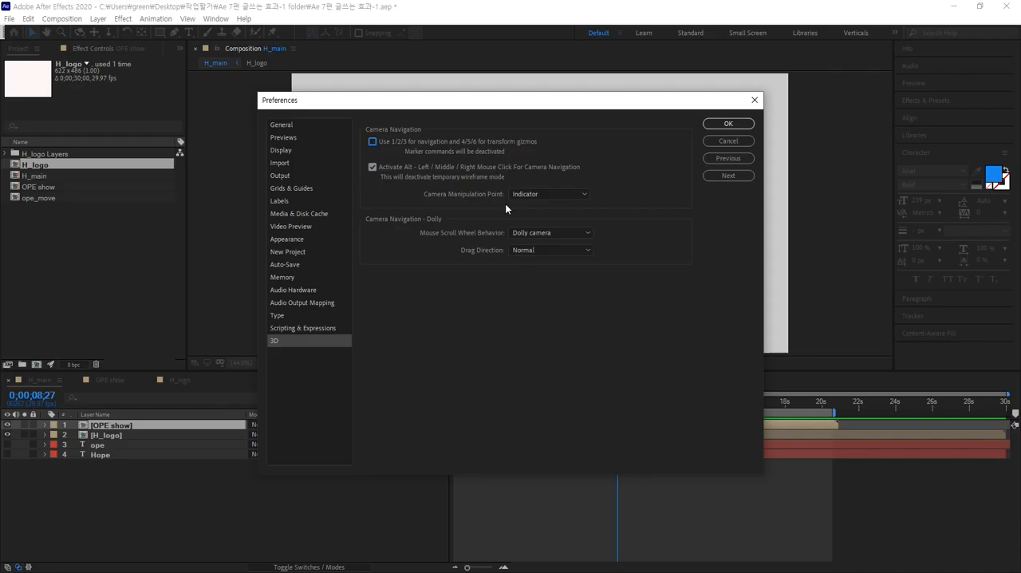
pyautogui.click(728, 124)
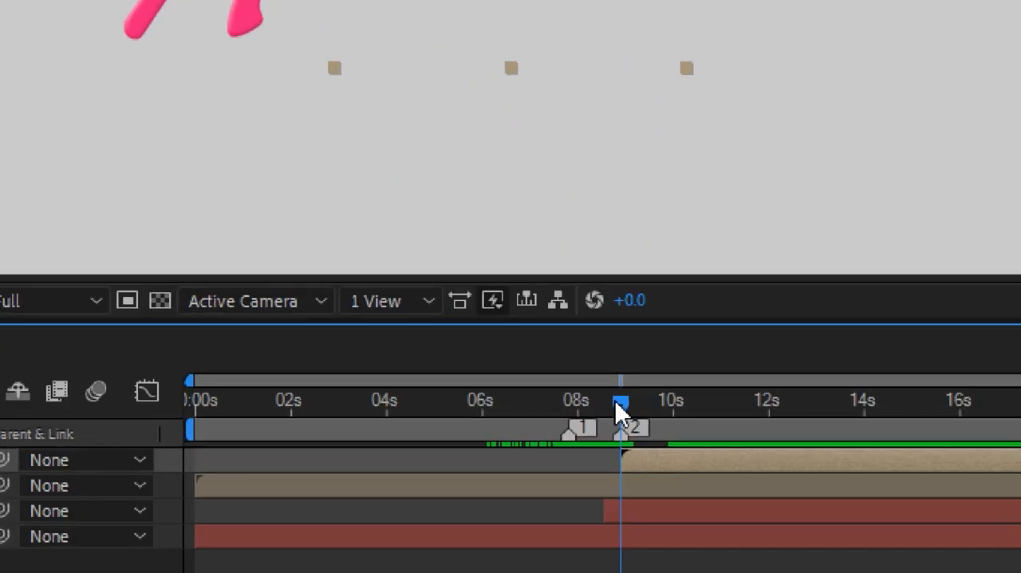
# Add composition marker 0 in H_main at about 14.5 seconds and jump to markers 1, 2 and 0 in turn.
pyautogui.moveTo(621, 411)
pyautogui.mouseDown()
pyautogui.moveTo(729, 410)
pyautogui.moveTo(493, 405)
pyautogui.moveTo(593, 403)
pyautogui.moveTo(516, 403)
pyautogui.moveTo(507, 404)
pyautogui.moveTo(568, 403)
pyautogui.moveTo(451, 411)
pyautogui.moveTo(718, 401)
pyautogui.mouseUp()
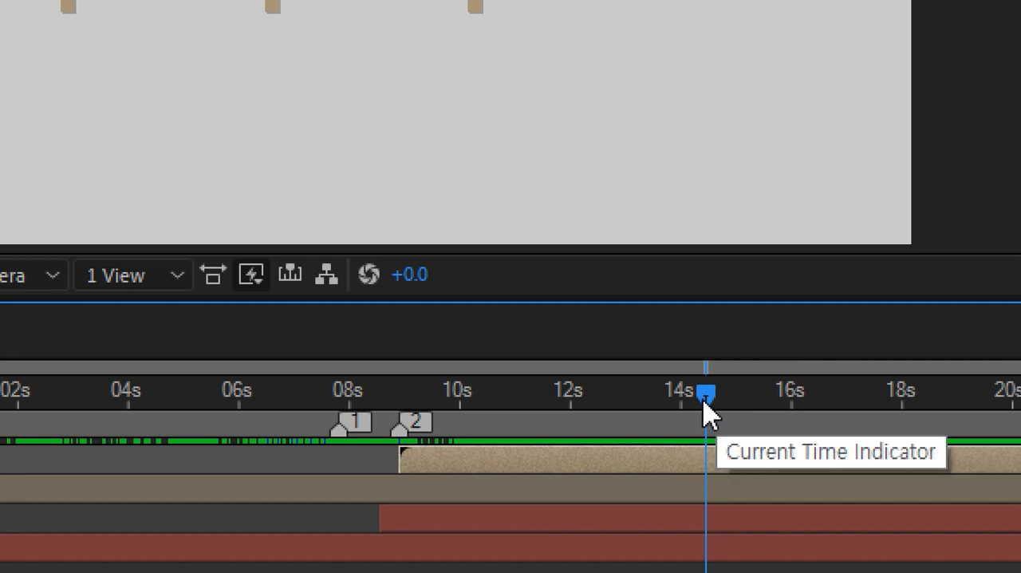
pyautogui.press('KP_Multiply')
pyautogui.moveTo(615, 395); pyautogui.dragTo(576, 399)
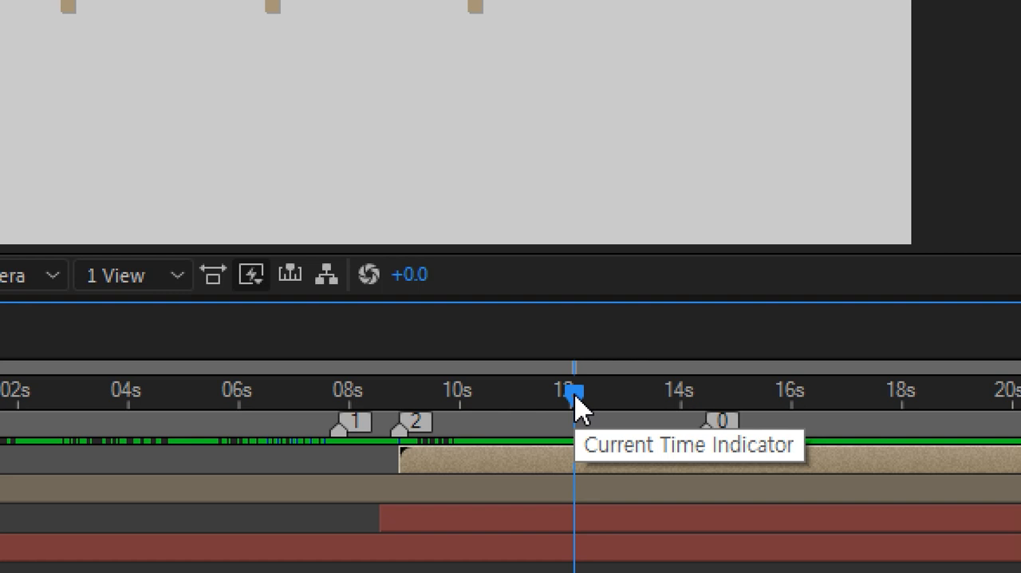
pyautogui.press('1')
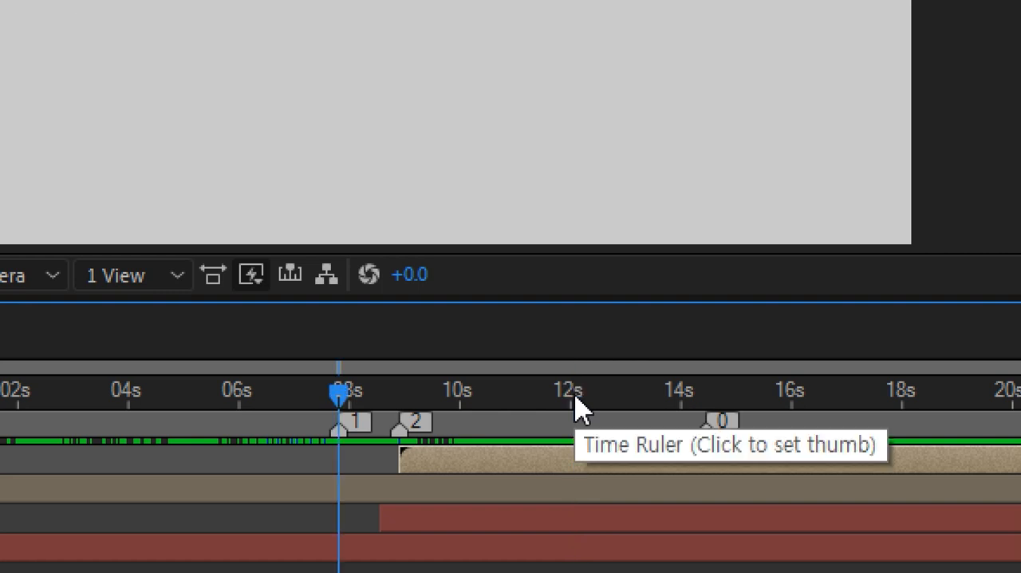
pyautogui.press('2')
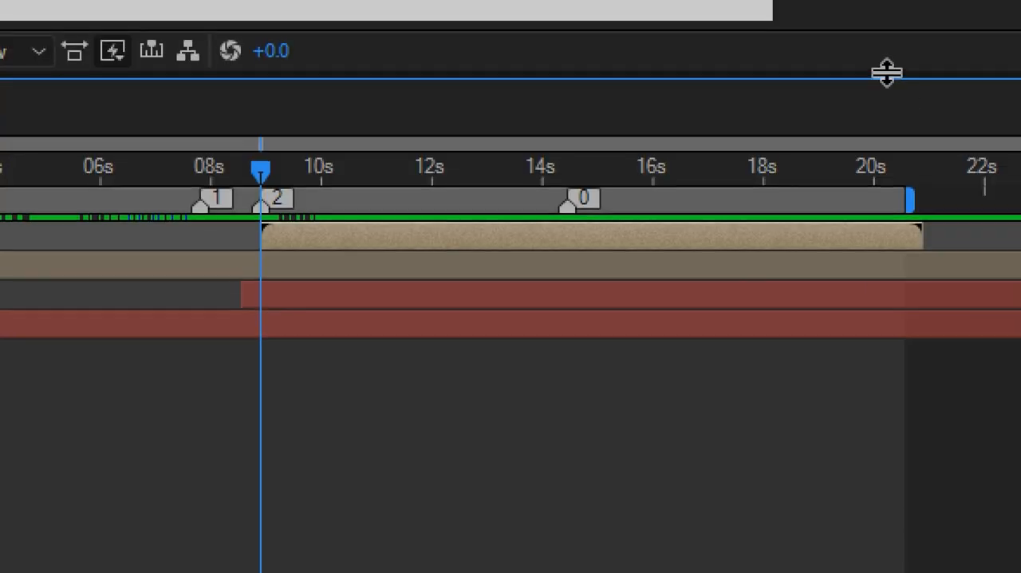
pyautogui.press('0')
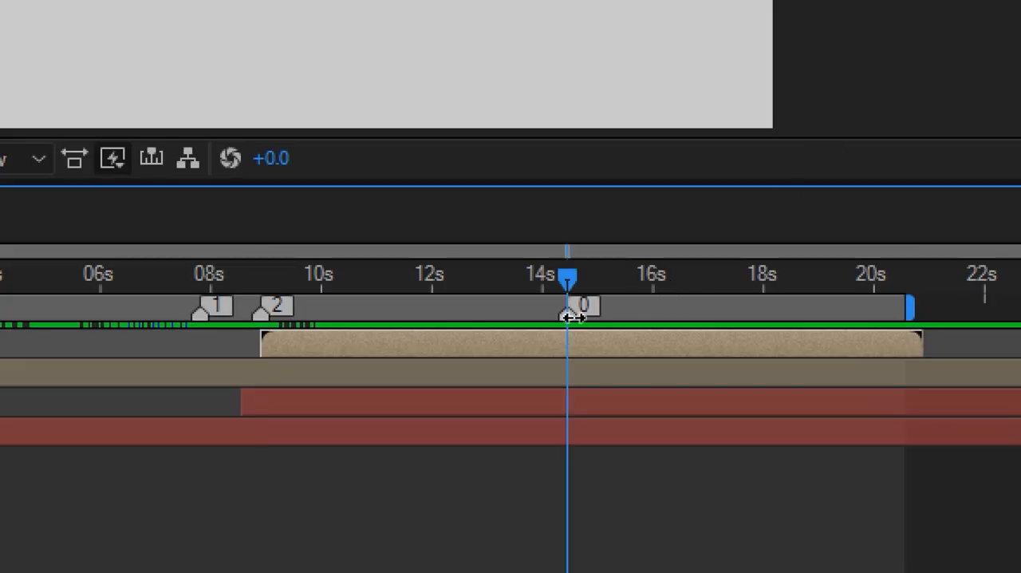
# Move composition marker 0 and the current time to about 0;00;13;07 and delete that marker.
pyautogui.moveTo(571, 317)
pyautogui.mouseDown()
pyautogui.moveTo(519, 317)
pyautogui.moveTo(503, 329)
pyautogui.mouseUp()
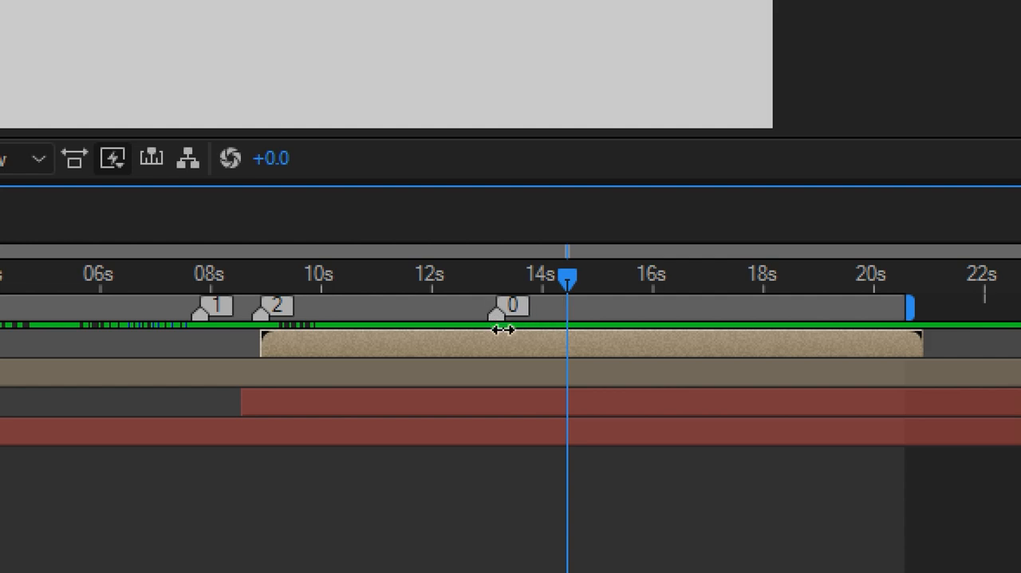
pyautogui.moveTo(568, 287); pyautogui.dragTo(502, 299)
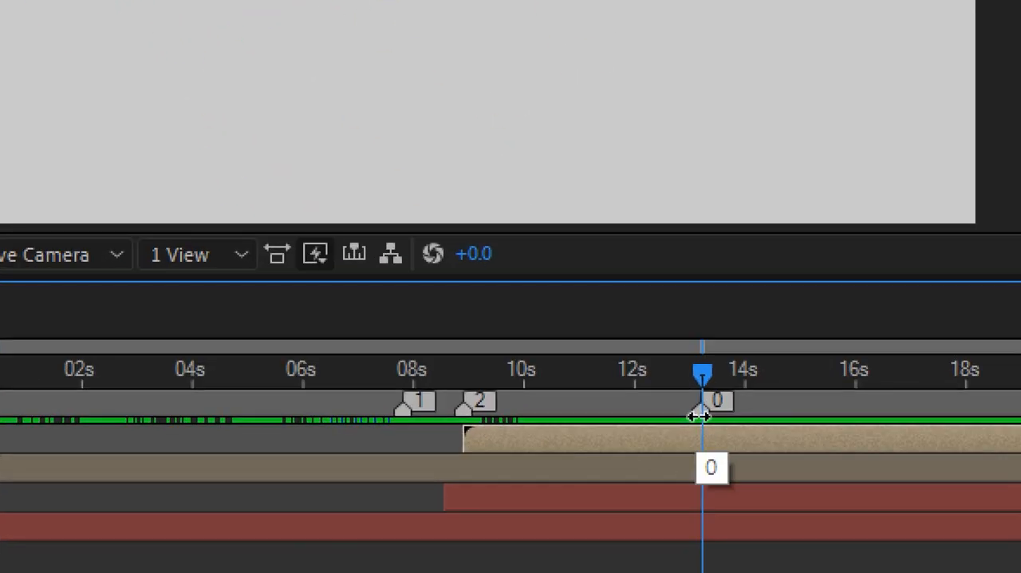
pyautogui.rightClick(703, 412)
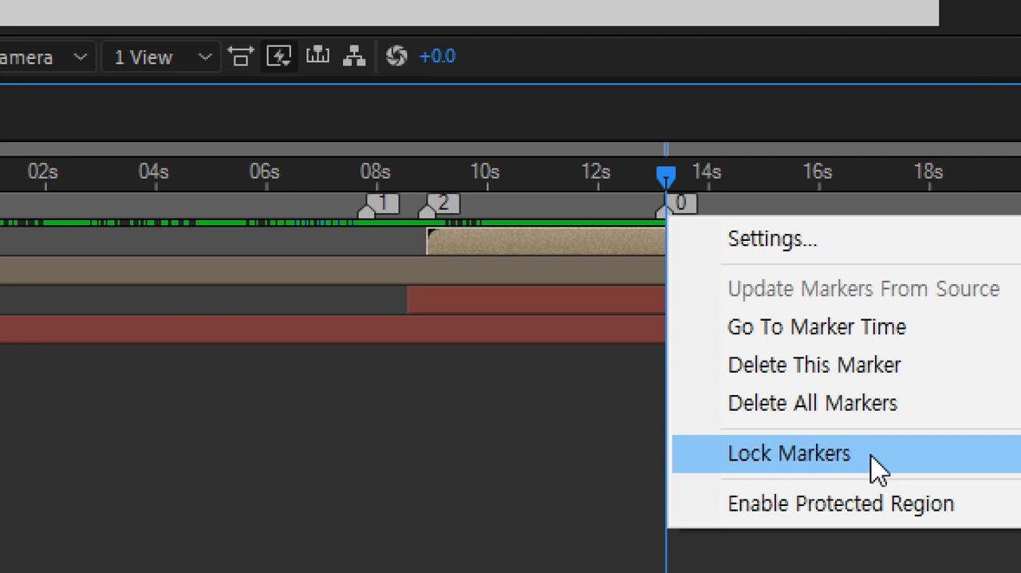
pyautogui.click(879, 389)
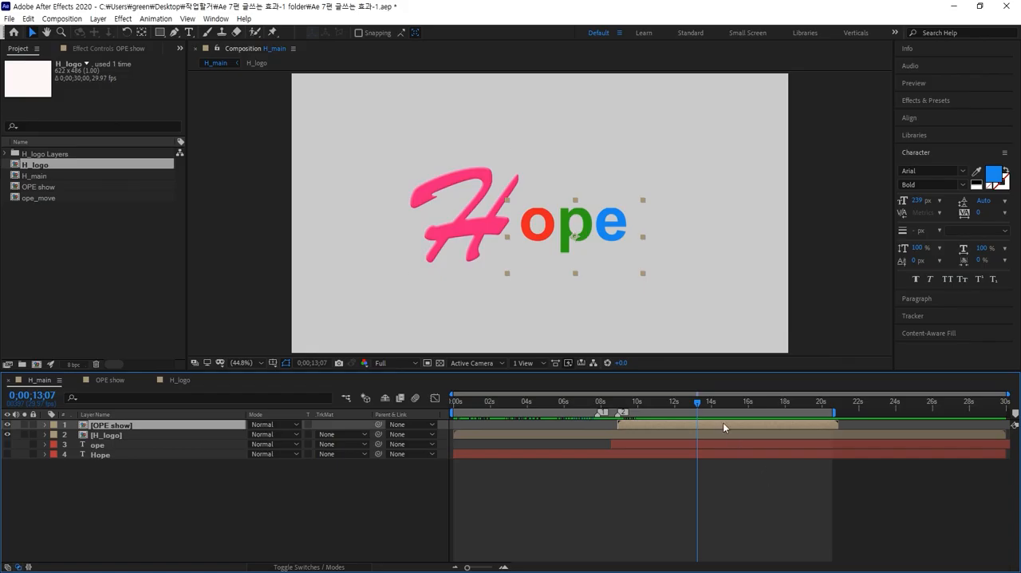
# Shift the OPE show layer and marker 2 to 0;00;09;13 and extend the work area to just past the layer's end.
pyautogui.moveTo(700, 406)
pyautogui.mouseDown()
pyautogui.moveTo(534, 403)
pyautogui.moveTo(418, 437)
pyautogui.moveTo(674, 414)
pyautogui.moveTo(556, 417)
pyautogui.moveTo(589, 414)
pyautogui.moveTo(678, 423)
pyautogui.mouseUp()
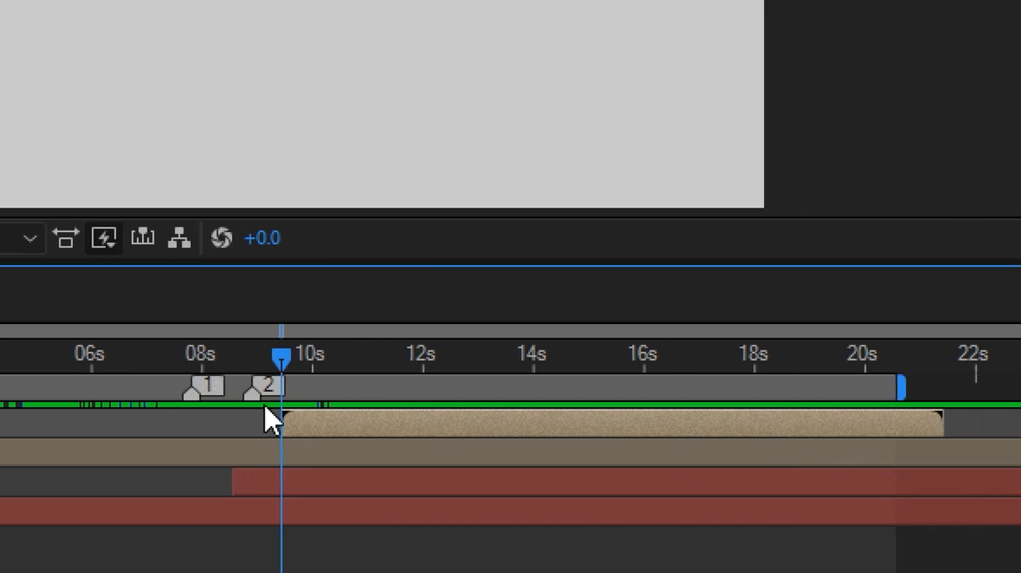
pyautogui.moveTo(246, 392); pyautogui.dragTo(281, 403)
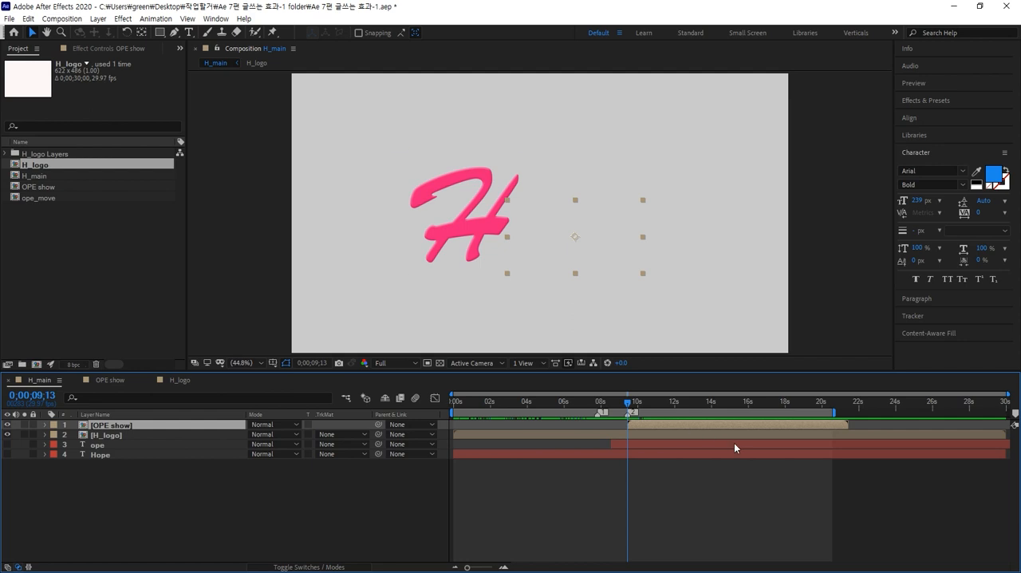
pyautogui.moveTo(838, 415); pyautogui.dragTo(852, 415)
pyautogui.moveTo(634, 406); pyautogui.dragTo(425, 426)
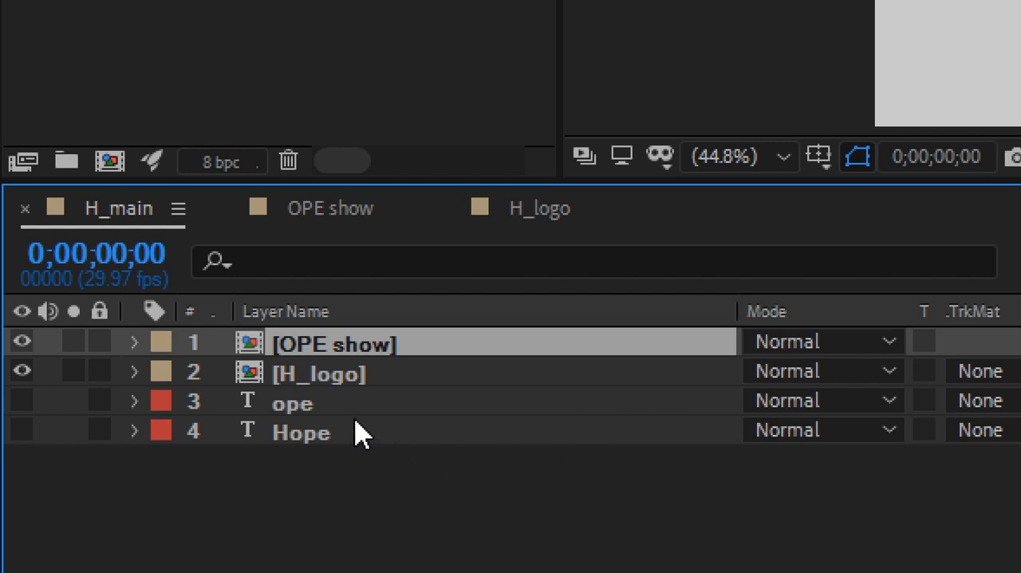
# Solo the OPE show and H_logo layers to leave out the ope and Hope text layers, and turn solo off again.
pyautogui.click(334, 407)
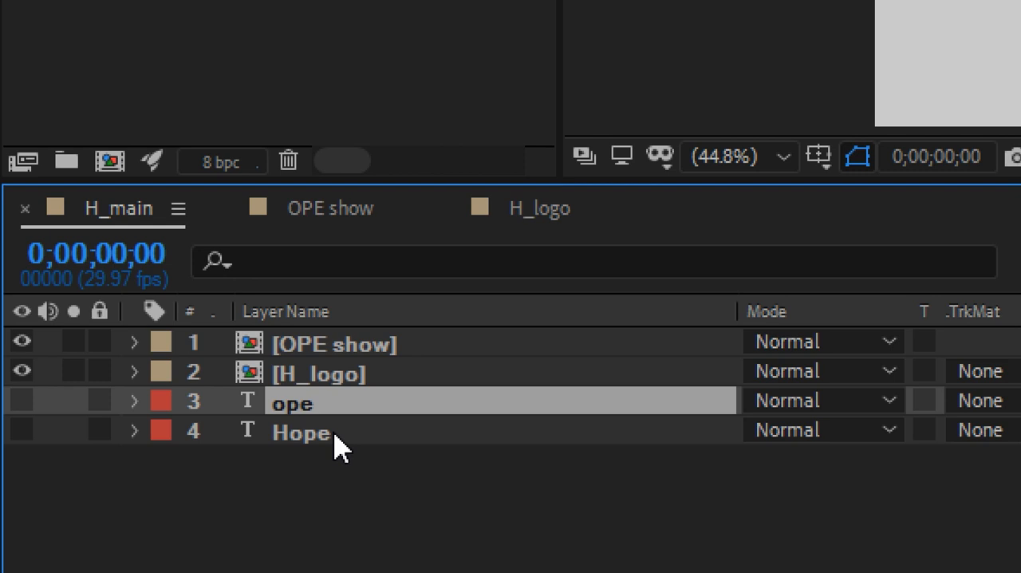
pyautogui.keyDown('shift'); pyautogui.click(335, 435); pyautogui.keyUp('shift')
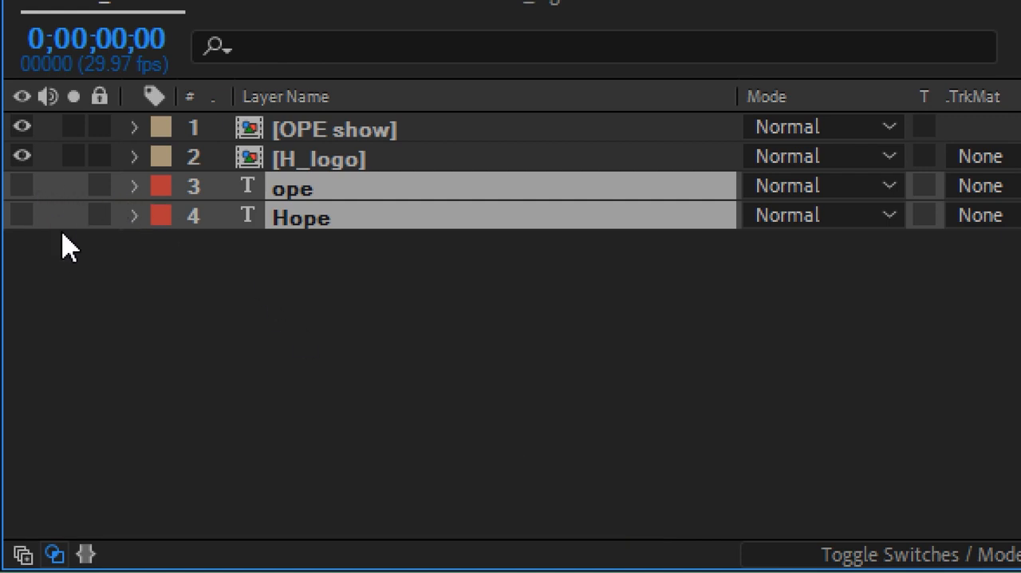
pyautogui.click(75, 129)
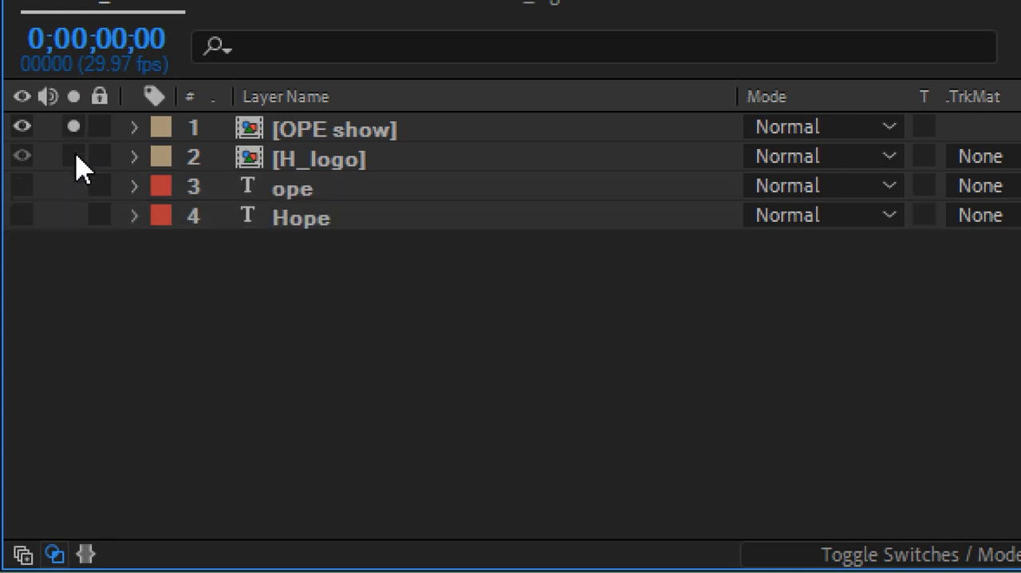
pyautogui.click(74, 156)
pyautogui.click(271, 191)
pyautogui.keyDown('shift'); pyautogui.click(278, 213); pyautogui.keyUp('shift')
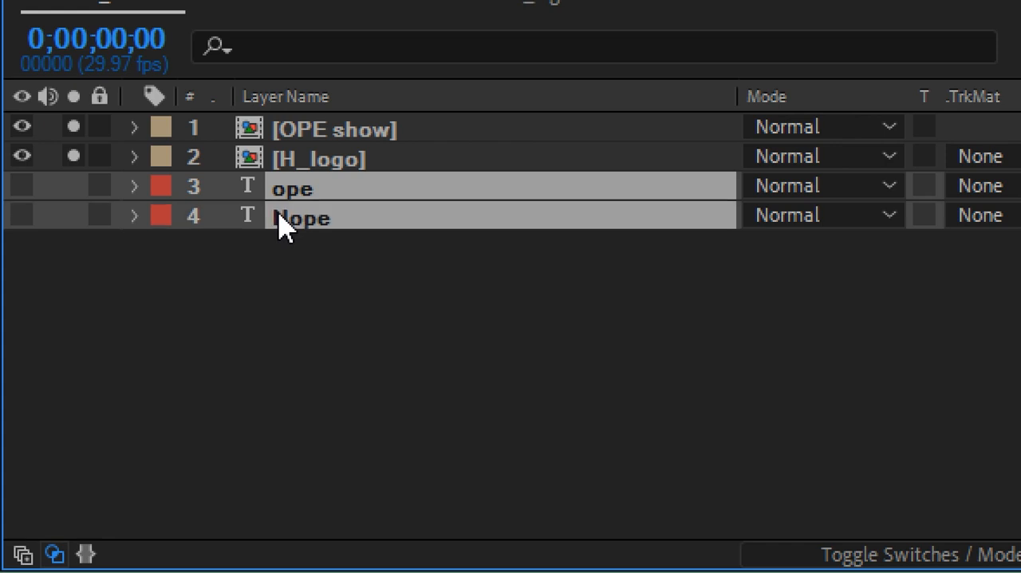
pyautogui.click(78, 128)
pyautogui.click(79, 156)
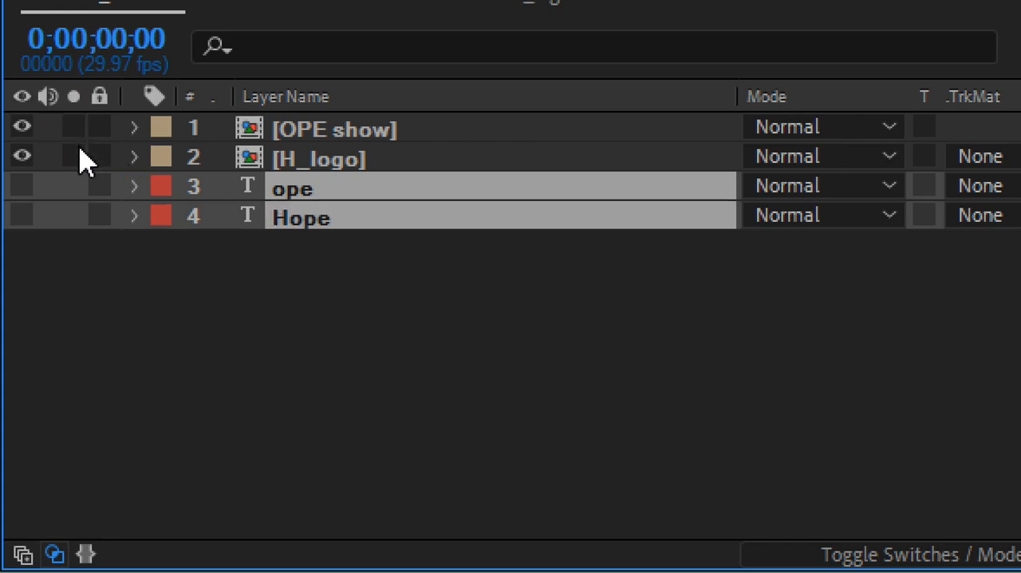
# Make the ope and Hope text layers visible and turn on Collapse Transformations for the OPE show and H_logo layers.
pyautogui.click(875, 554)
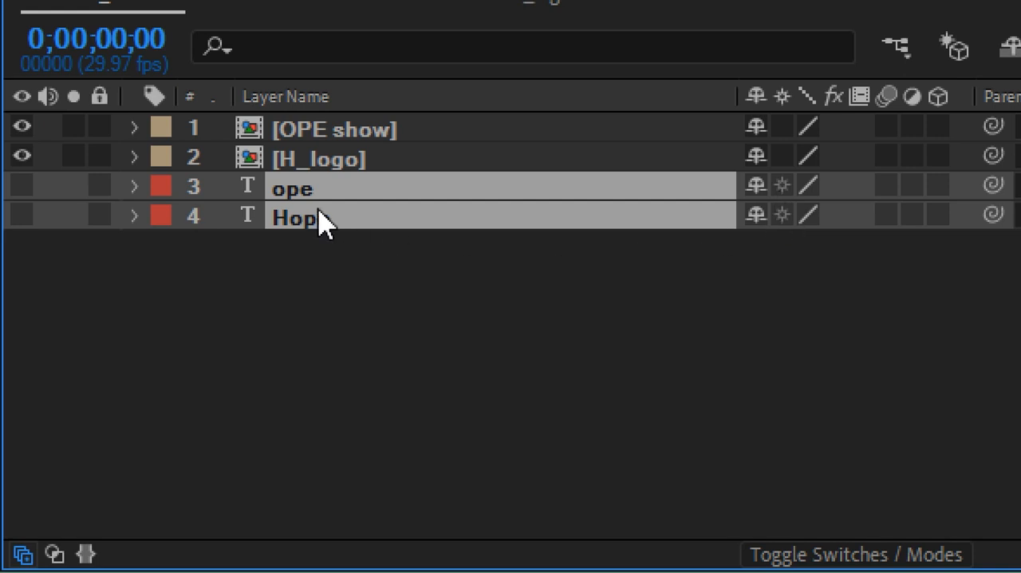
pyautogui.click(23, 186)
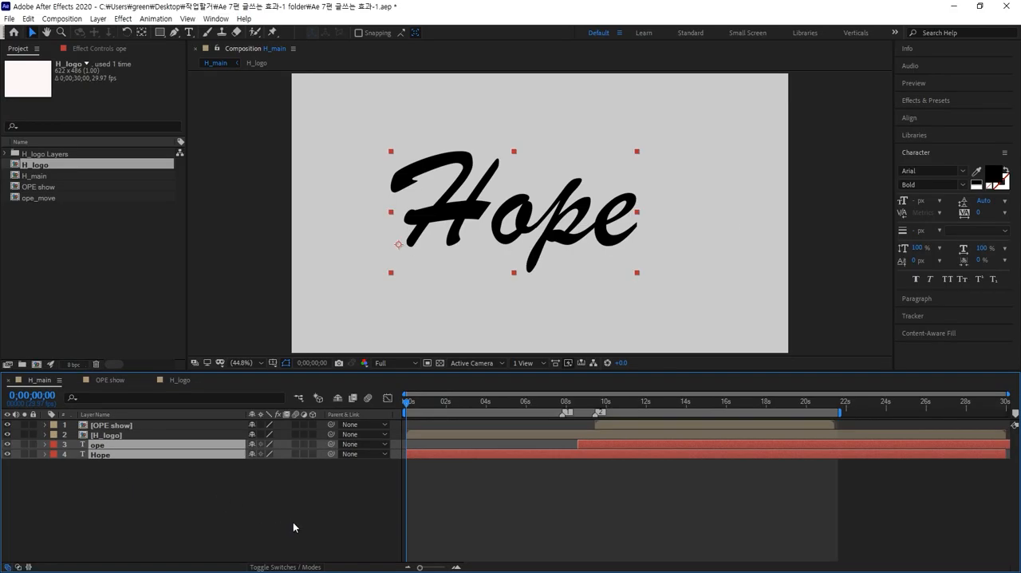
pyautogui.click(294, 523)
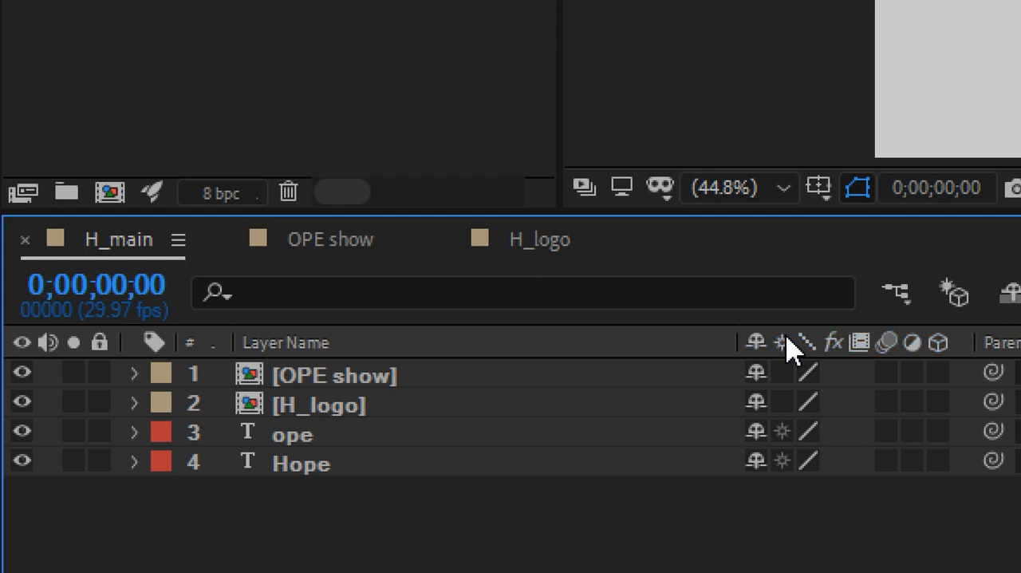
pyautogui.click(784, 373)
pyautogui.click(784, 401)
pyautogui.click(317, 437)
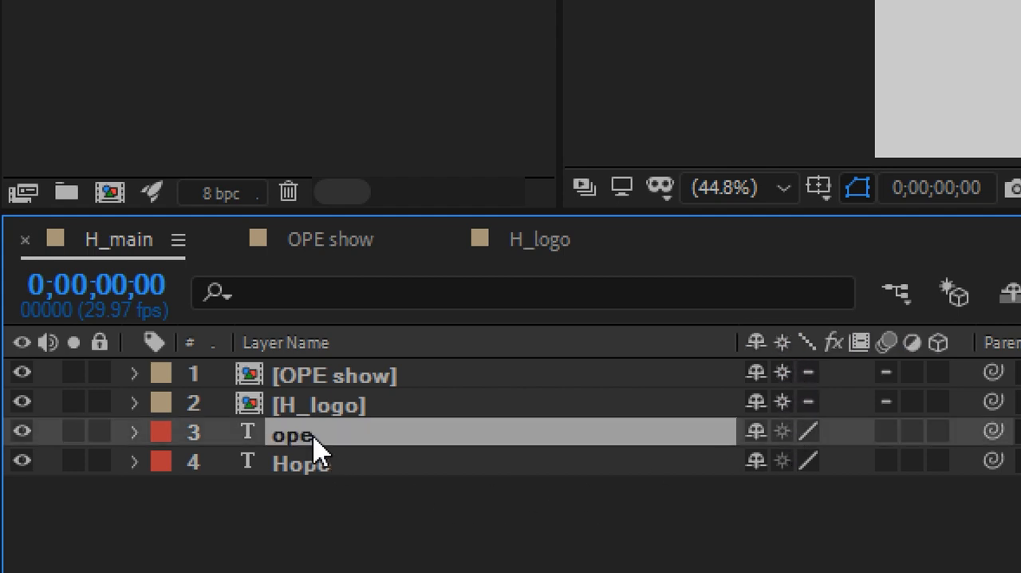
pyautogui.click(319, 461)
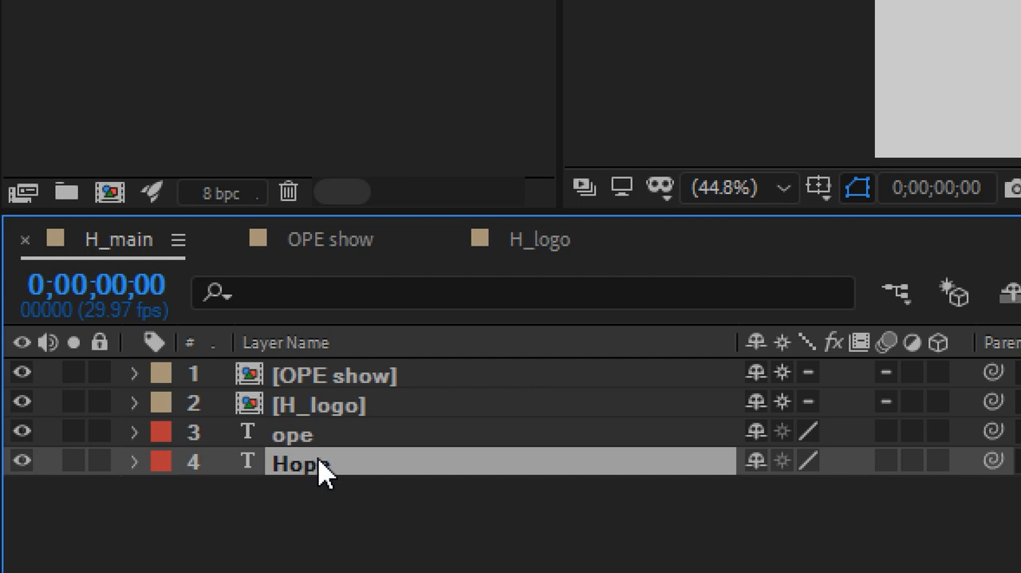
# Turn off Collapse Transformations for OPE show and H_logo and hide the ope and Hope text layers.
pyautogui.click(783, 372)
pyautogui.click(782, 402)
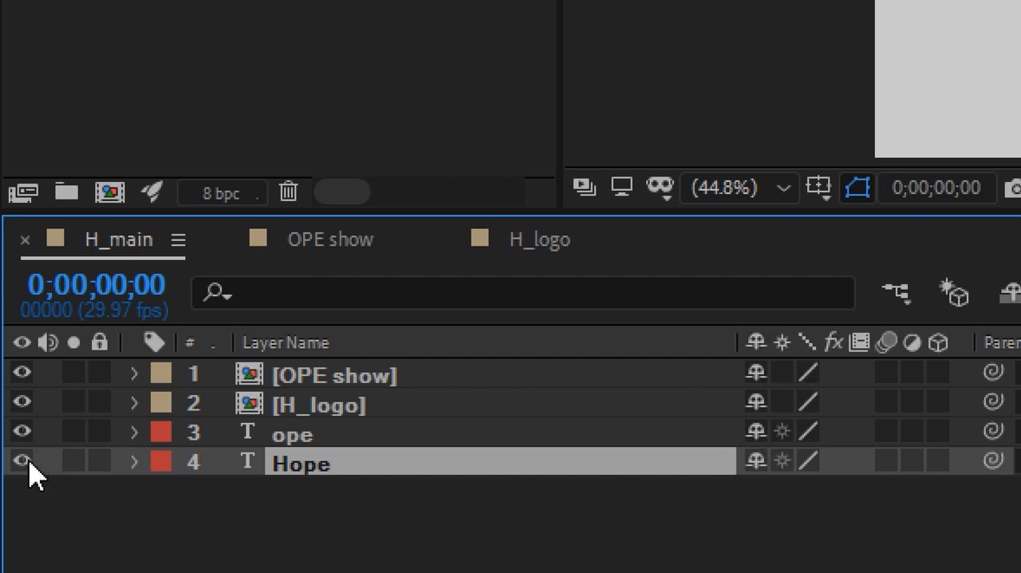
pyautogui.click(27, 432)
pyautogui.click(30, 460)
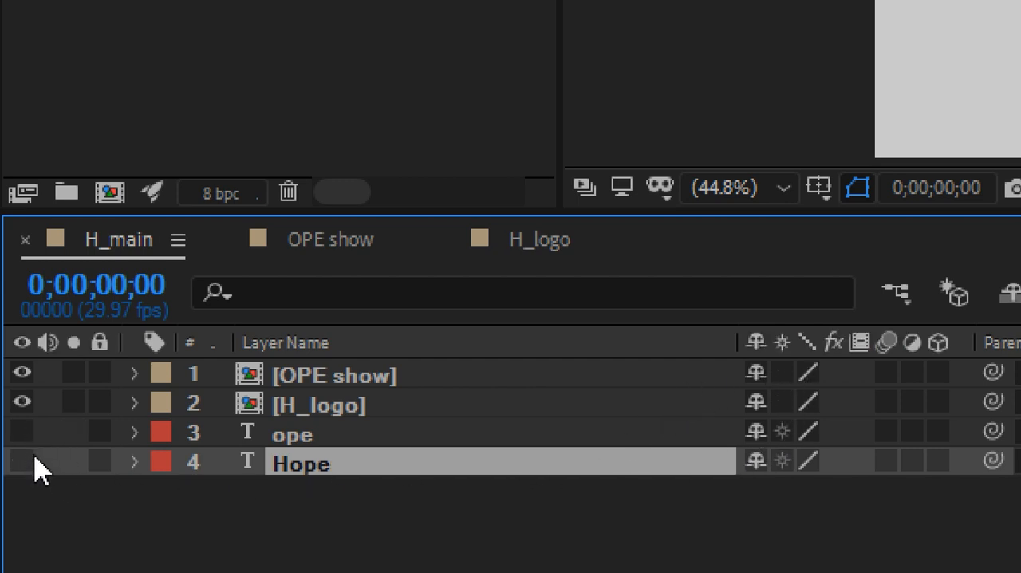
# Set the current time to 0;00;04;28 and duplicate the OPE show and H_logo layers together.
pyautogui.click(357, 379)
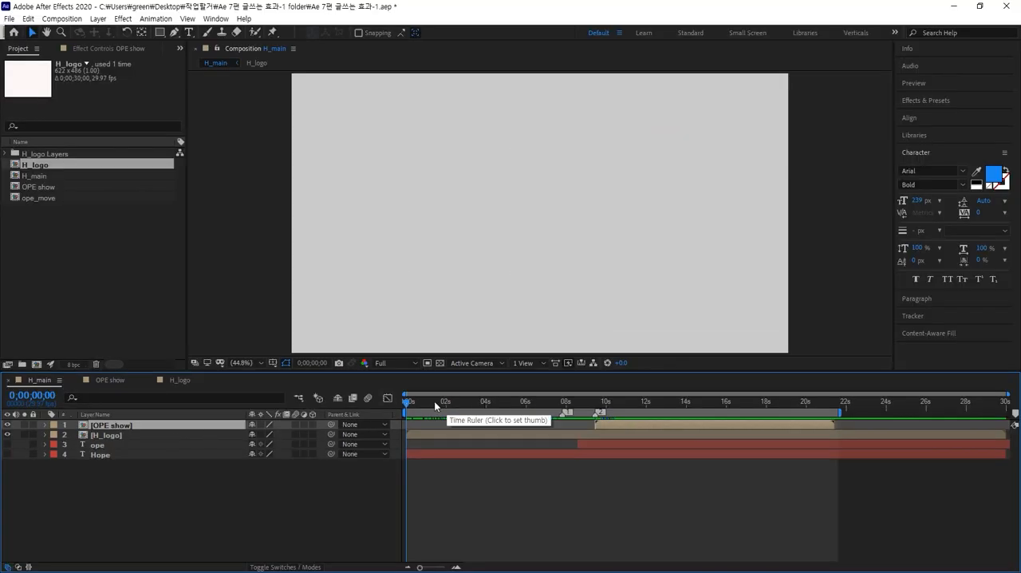
pyautogui.moveTo(434, 401)
pyautogui.mouseDown()
pyautogui.moveTo(533, 400)
pyautogui.moveTo(505, 401)
pyautogui.mouseUp()
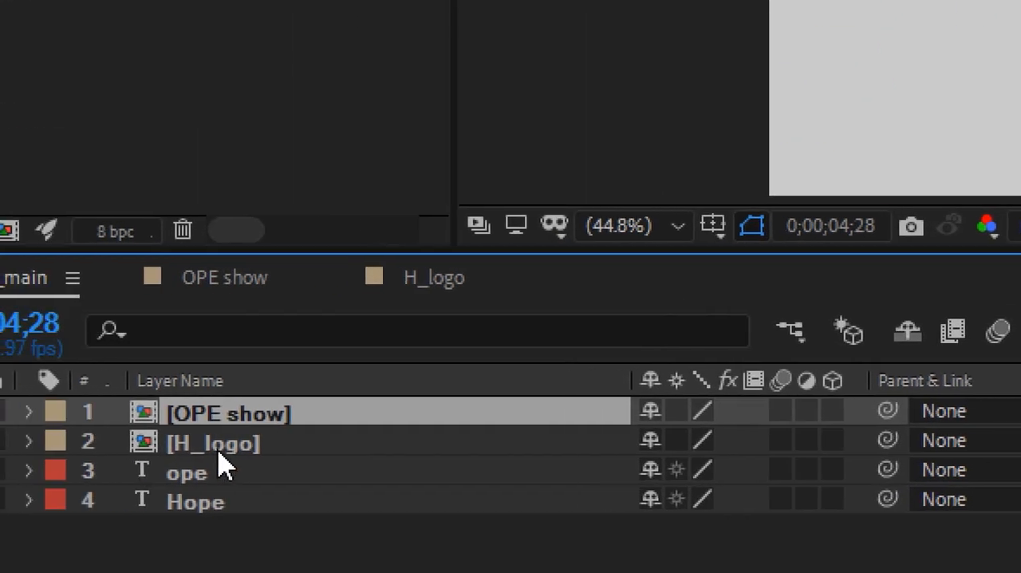
pyautogui.keyDown('shift'); pyautogui.click(232, 446); pyautogui.keyUp('shift')
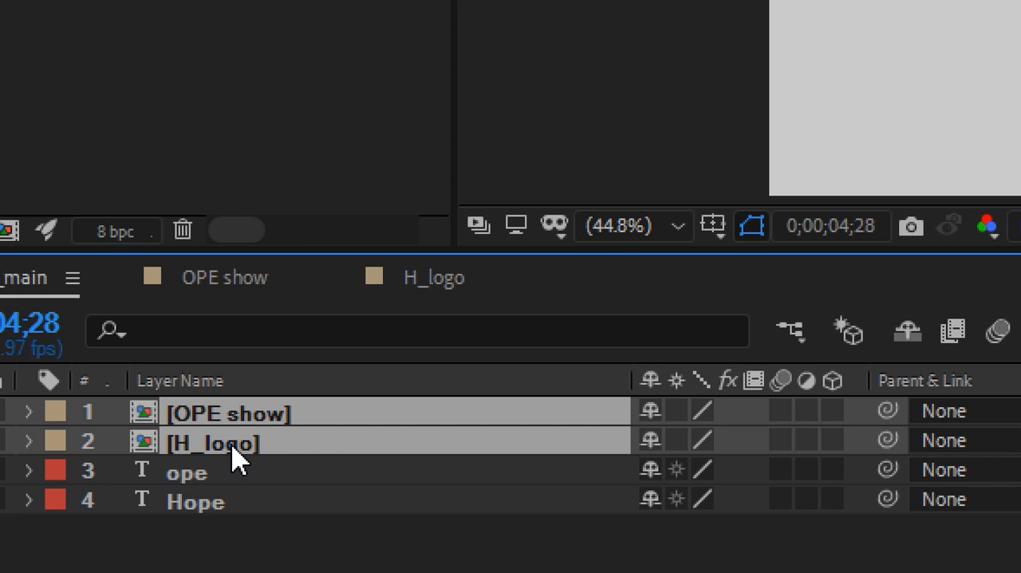
pyautogui.hotkey('ctrl', 'd')
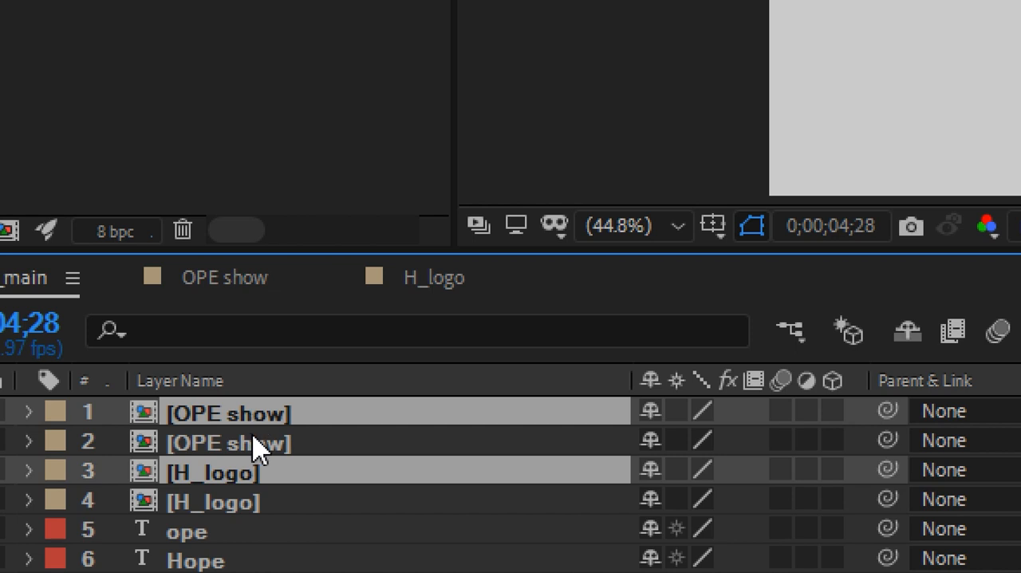
# Hide the upper copies of the OPE show and H_logo layers, keeping the lower copy of each visible.
pyautogui.click(256, 440)
pyautogui.click(259, 421)
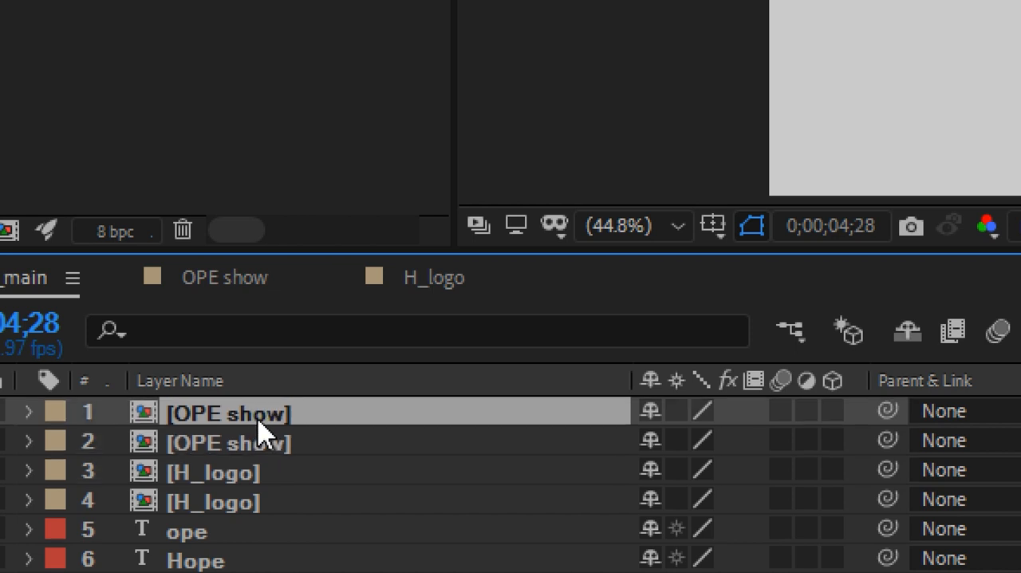
pyautogui.click(258, 444)
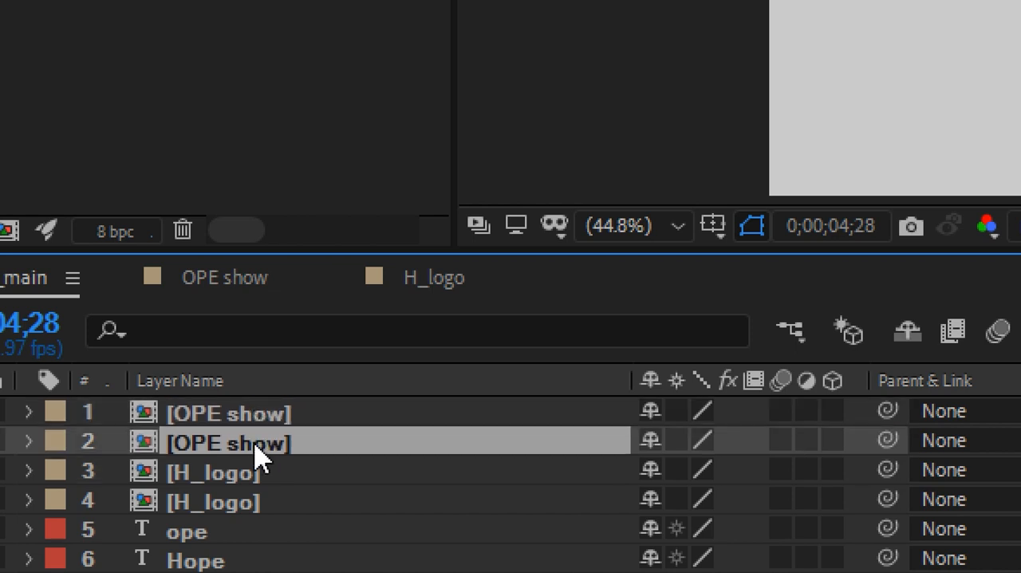
pyautogui.click(254, 507)
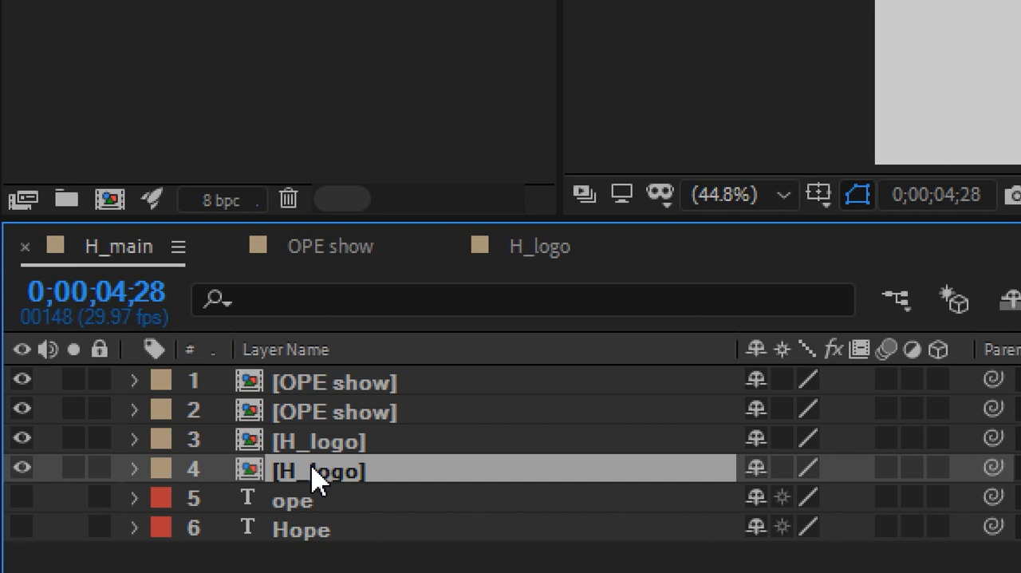
pyautogui.click(24, 381)
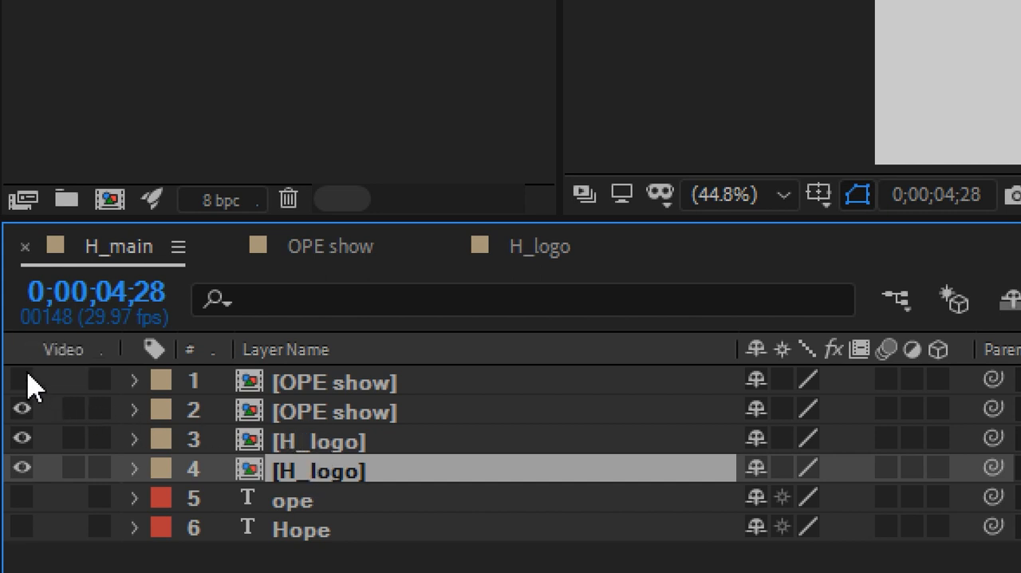
pyautogui.click(23, 439)
# Move the lower H_logo layer's anchor point to the bottom centre of its bounding box with the Pan Behind tool.
pyautogui.click(339, 421)
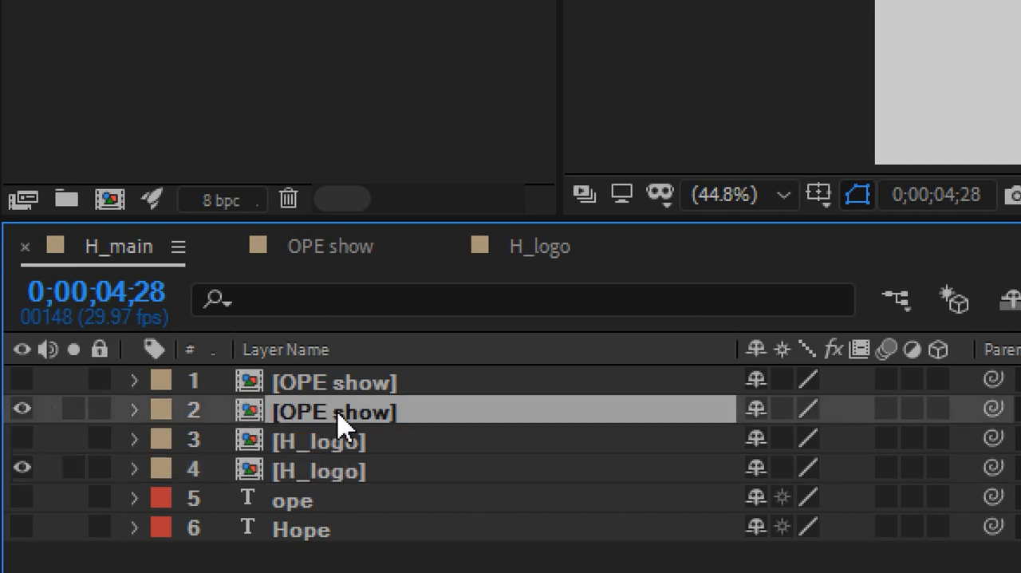
pyautogui.click(328, 474)
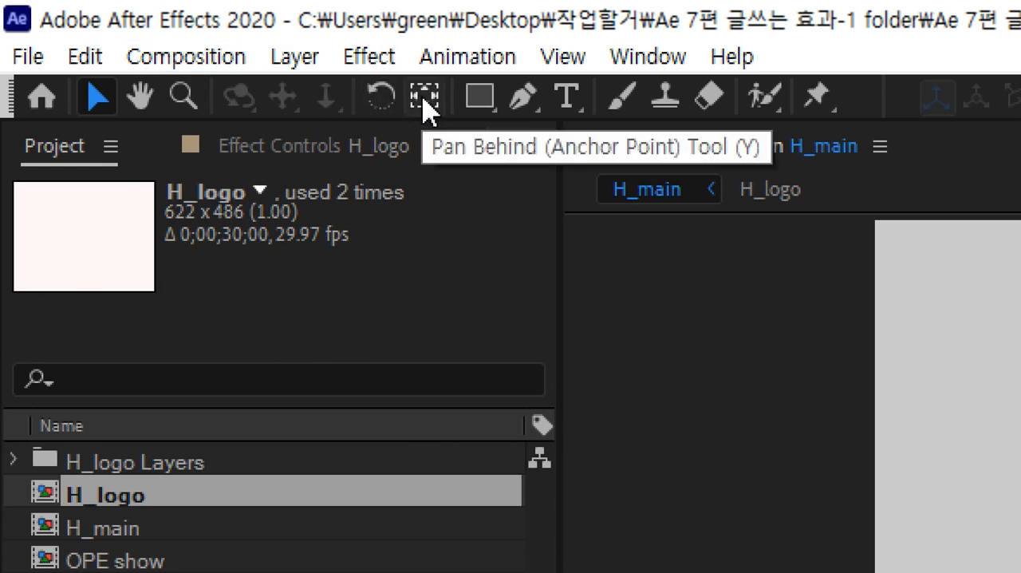
pyautogui.click(424, 96)
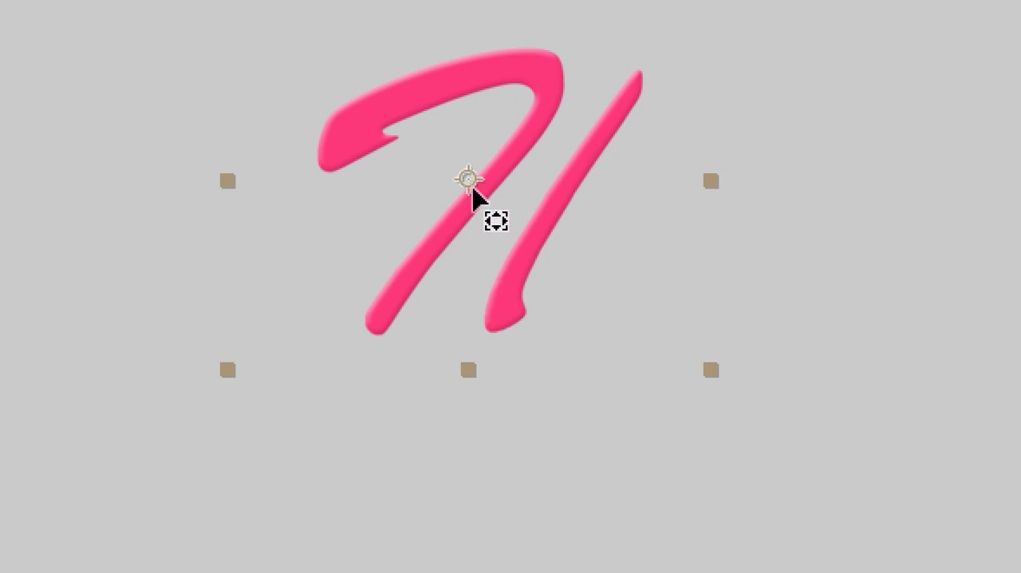
pyautogui.moveTo(474, 192)
pyautogui.mouseDown()
pyautogui.moveTo(477, 290)
pyautogui.moveTo(463, 365)
pyautogui.moveTo(608, 247)
pyautogui.moveTo(540, 312)
pyautogui.moveTo(707, 362)
pyautogui.moveTo(452, 369)
pyautogui.mouseUp()
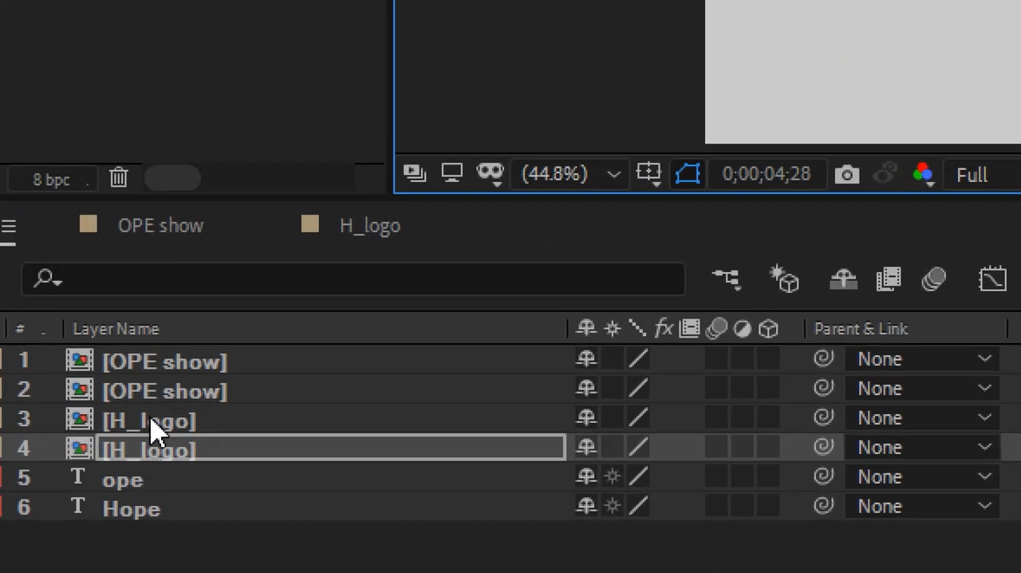
# Set the current time to 0;00;11;11 and move the lower OPE show layer's anchor point to the bottom centre of its bounding box.
pyautogui.click(165, 390)
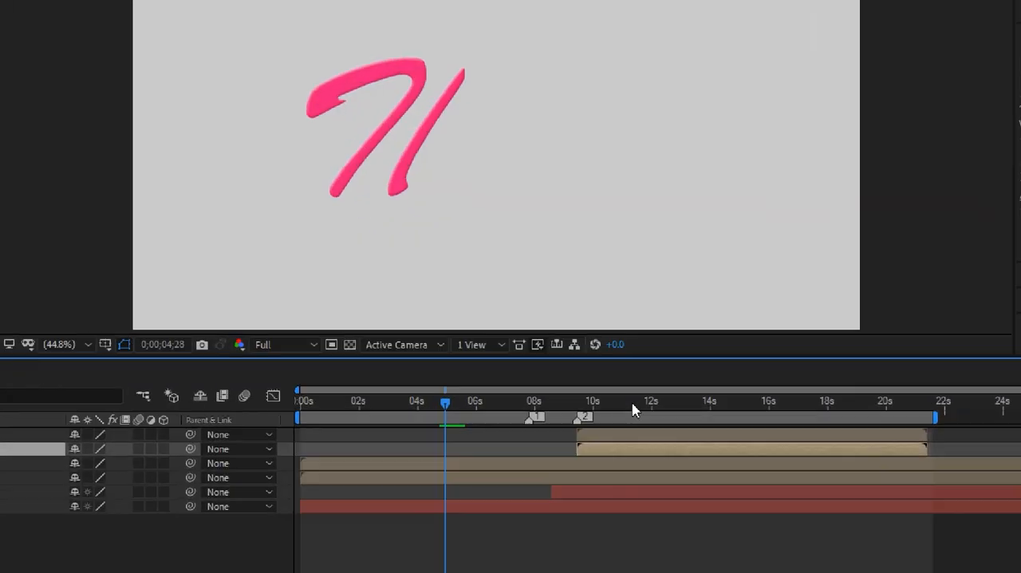
pyautogui.click(638, 402)
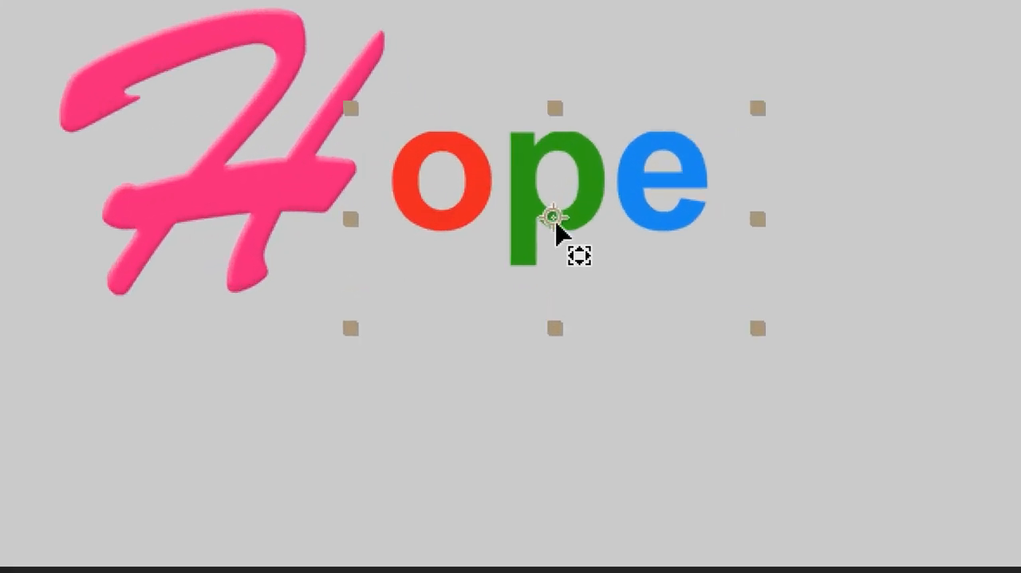
pyautogui.moveTo(556, 296); pyautogui.dragTo(559, 342)
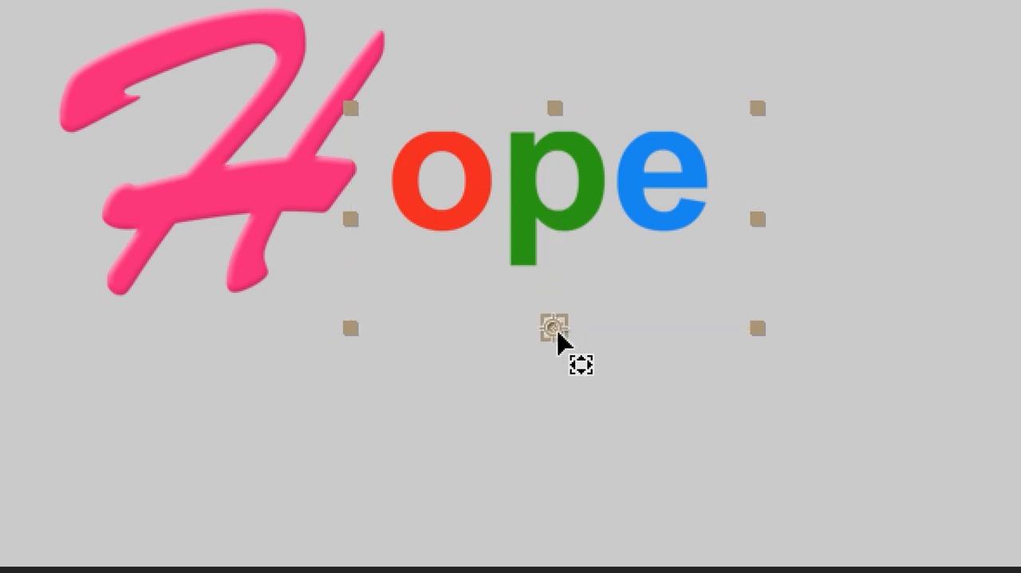
pyautogui.moveTo(557, 334)
pyautogui.mouseDown()
pyautogui.moveTo(561, 296)
pyautogui.moveTo(537, 278)
pyautogui.moveTo(559, 323)
pyautogui.mouseUp()
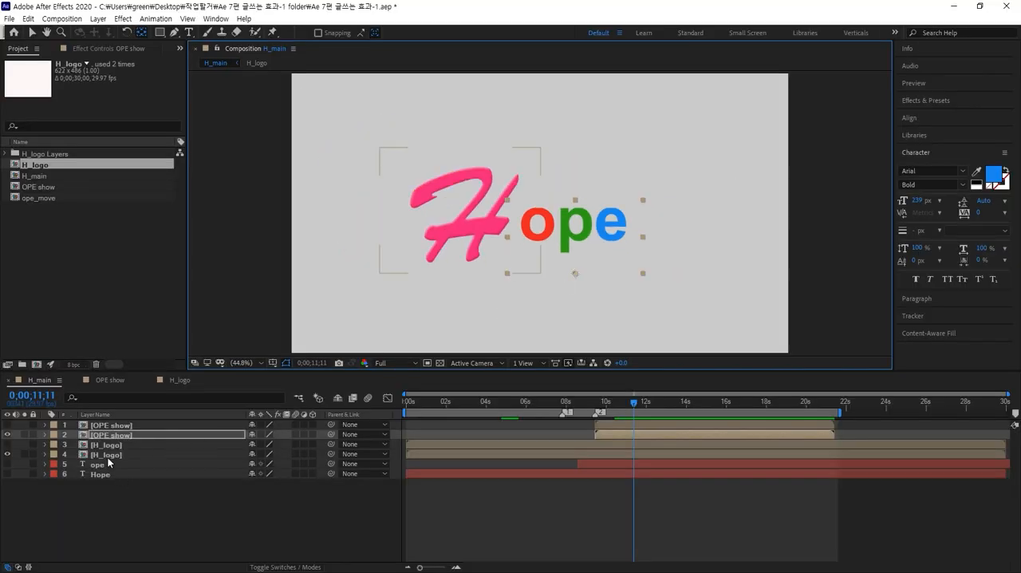
# Select the visible OPE show and H_logo layers together, switch to the Selection tool and open the layers' Transform commands.
pyautogui.click(109, 458)
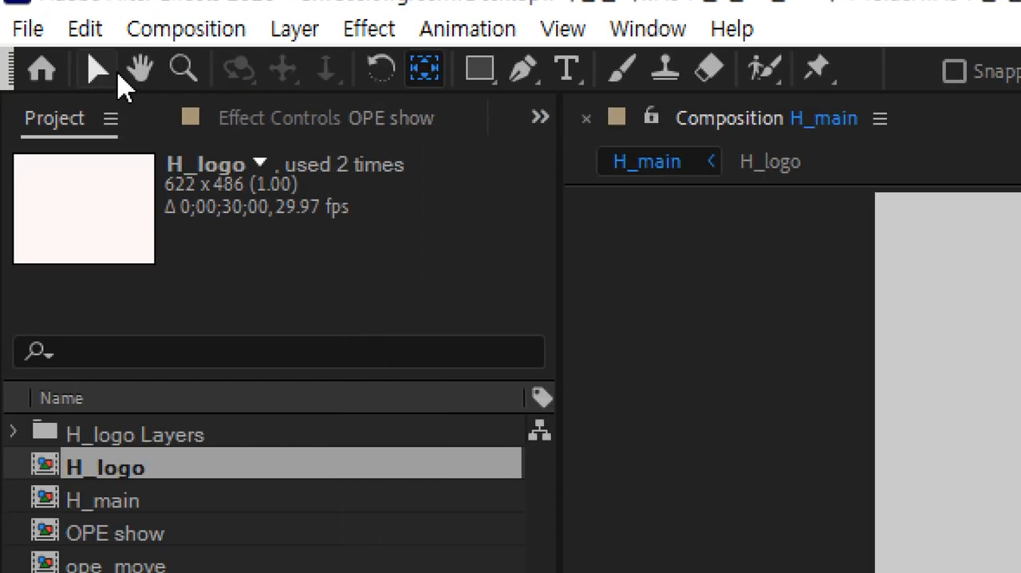
pyautogui.click(99, 74)
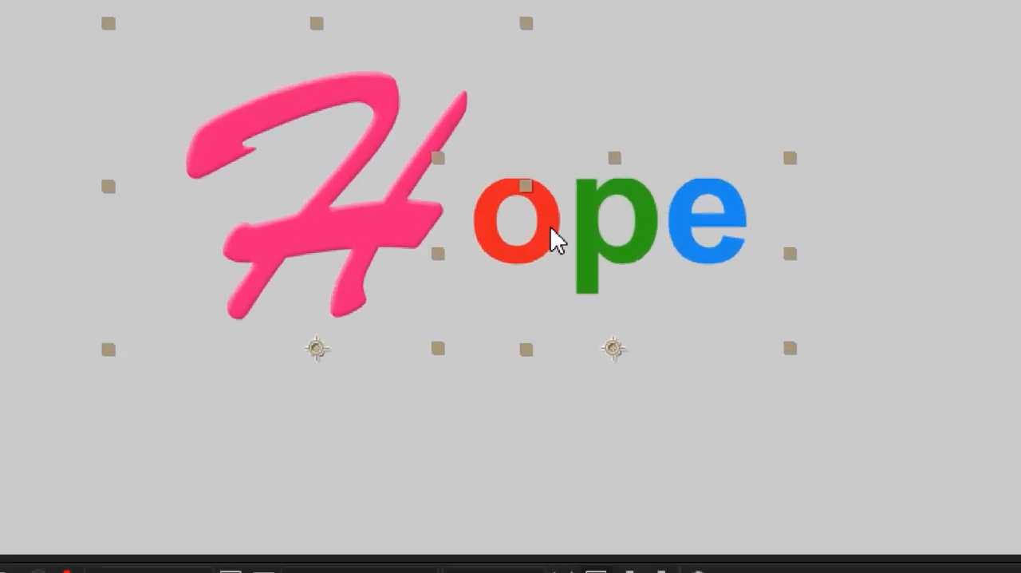
pyautogui.rightClick(556, 239)
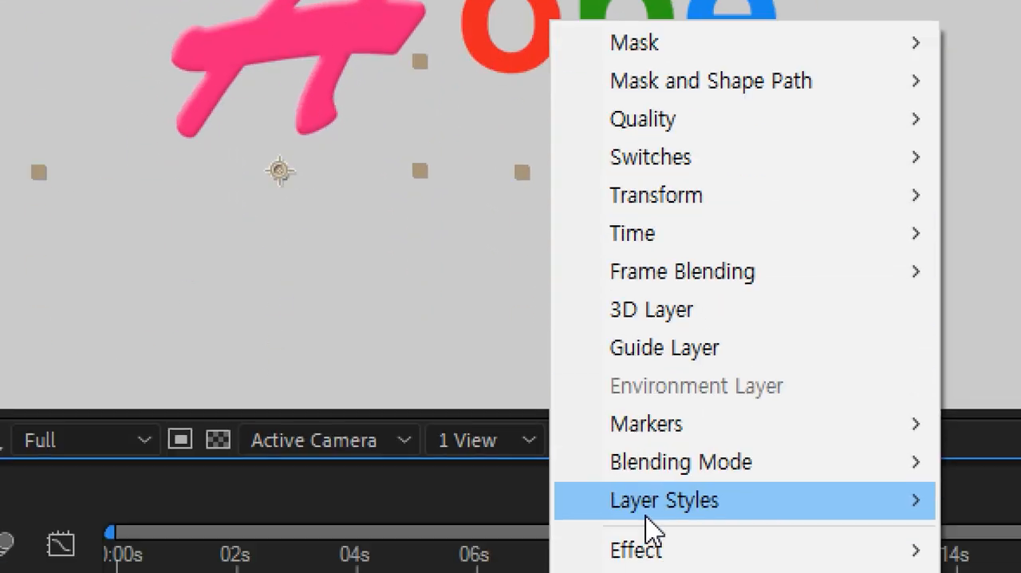
pyautogui.moveTo(753, 206)
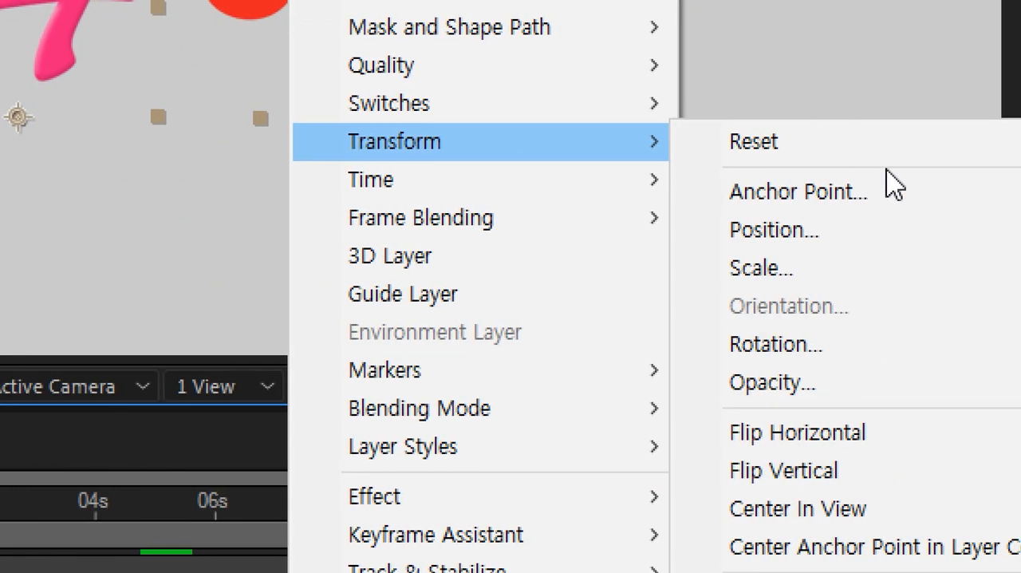
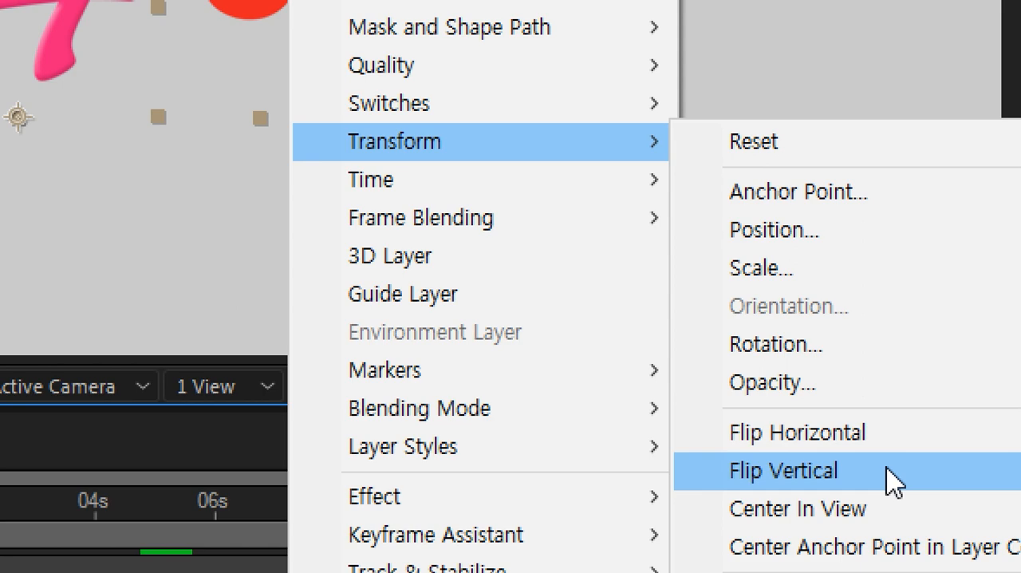
# Flip the selected lower OPE show and H_logo layers vertically around their bottom anchor points.
pyautogui.click(888, 470)
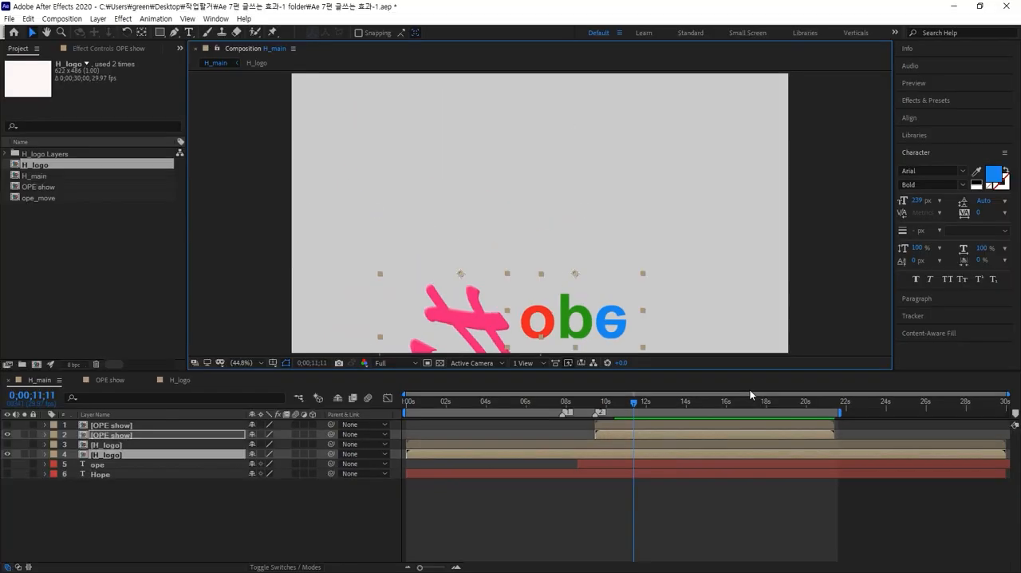
pyautogui.click(102, 521)
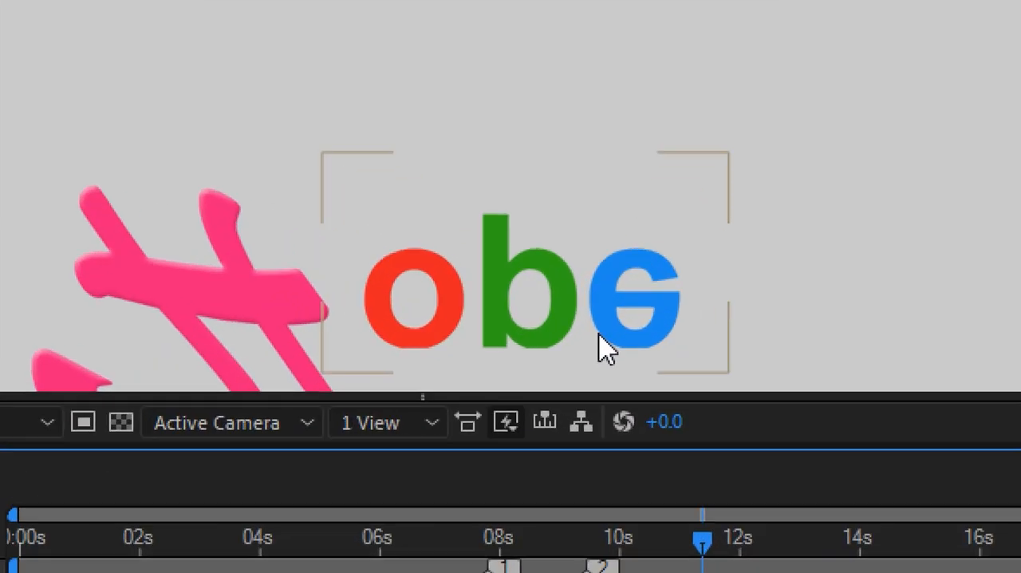
pyautogui.click(598, 334)
pyautogui.keyDown('shift'); pyautogui.click(280, 330); pyautogui.keyUp('shift')
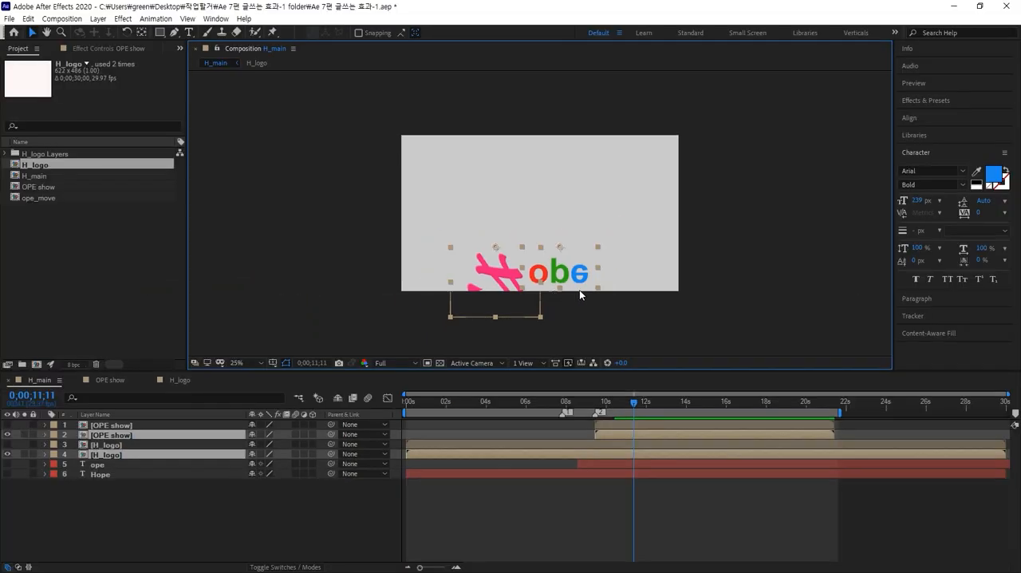
pyautogui.click(694, 310)
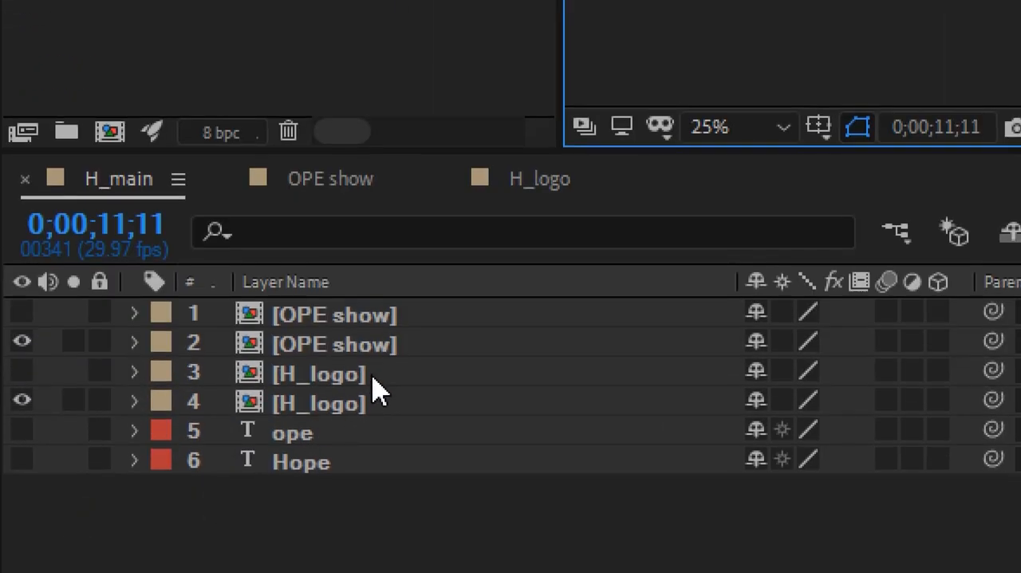
# Move the flipped OPE show layer below the hidden H_logo layer and make the upper OPE show and H_logo layers visible again.
pyautogui.click(344, 406)
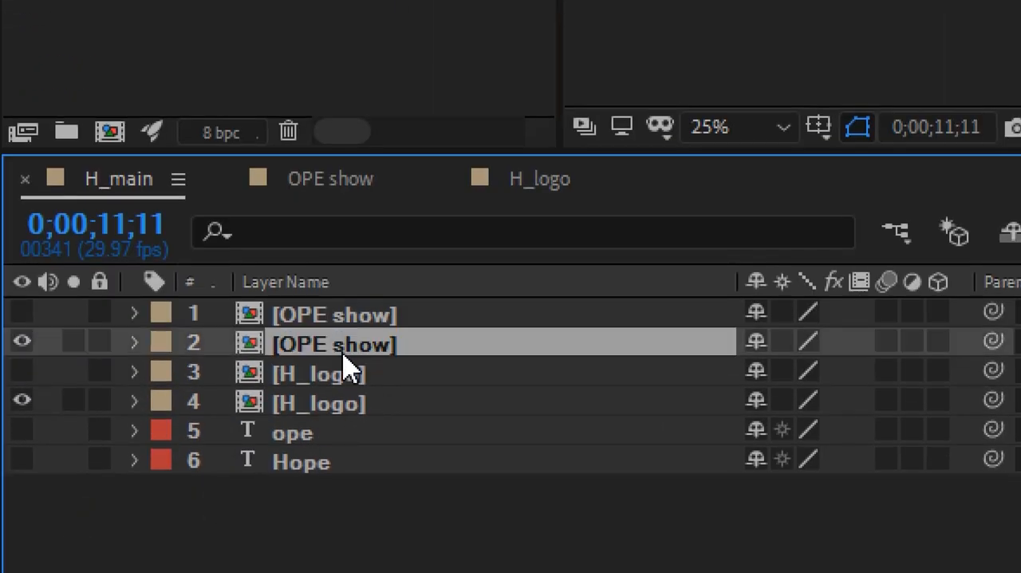
pyautogui.hotkey('ctrl', '[')
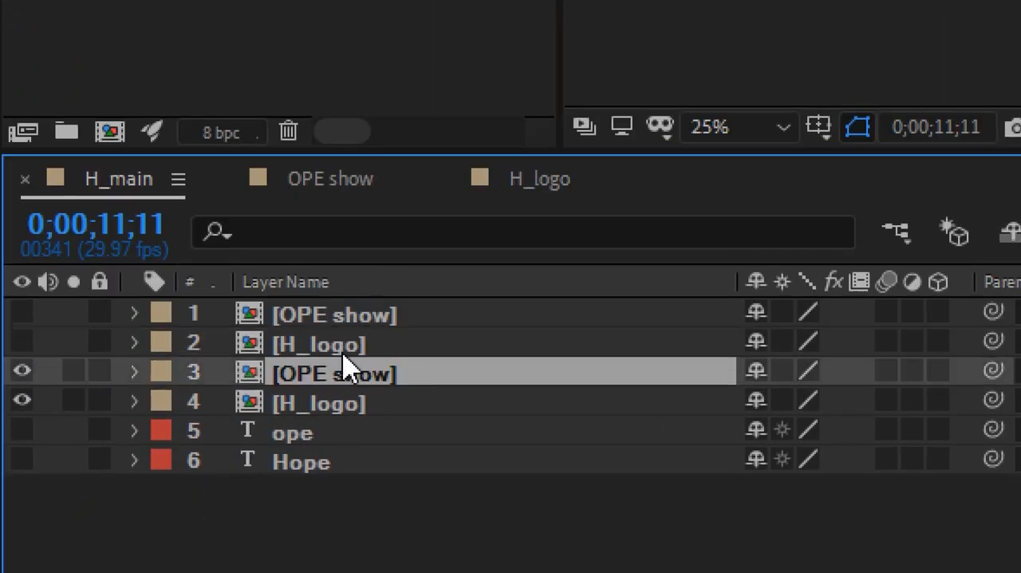
pyautogui.click(29, 314)
pyautogui.click(26, 343)
# Reveal the opacity of the two flipped OPE show and H_logo layers and set both to 50%.
pyautogui.click(295, 315)
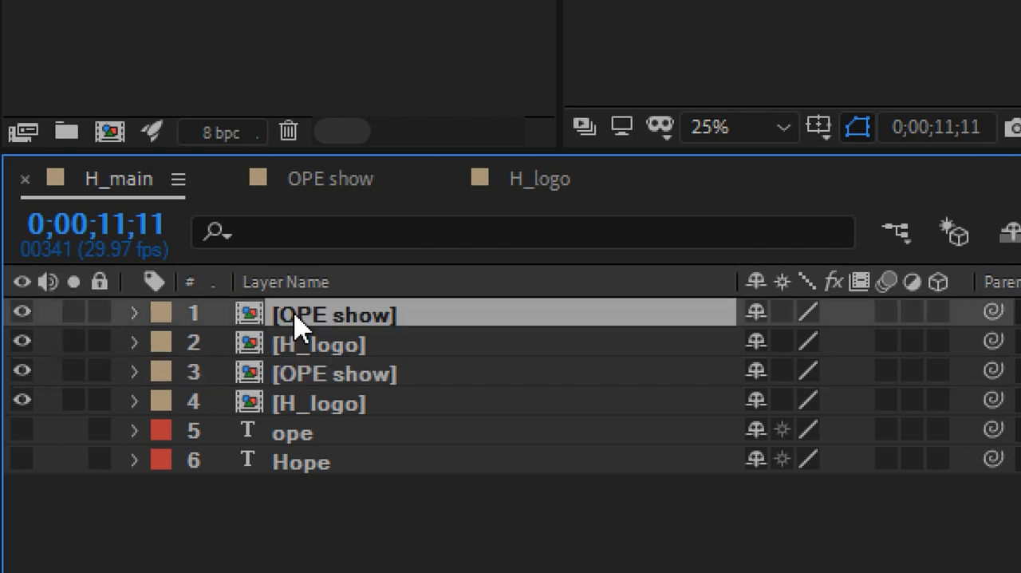
pyautogui.click(296, 372)
pyautogui.keyDown('shift'); pyautogui.click(296, 406); pyautogui.keyUp('shift')
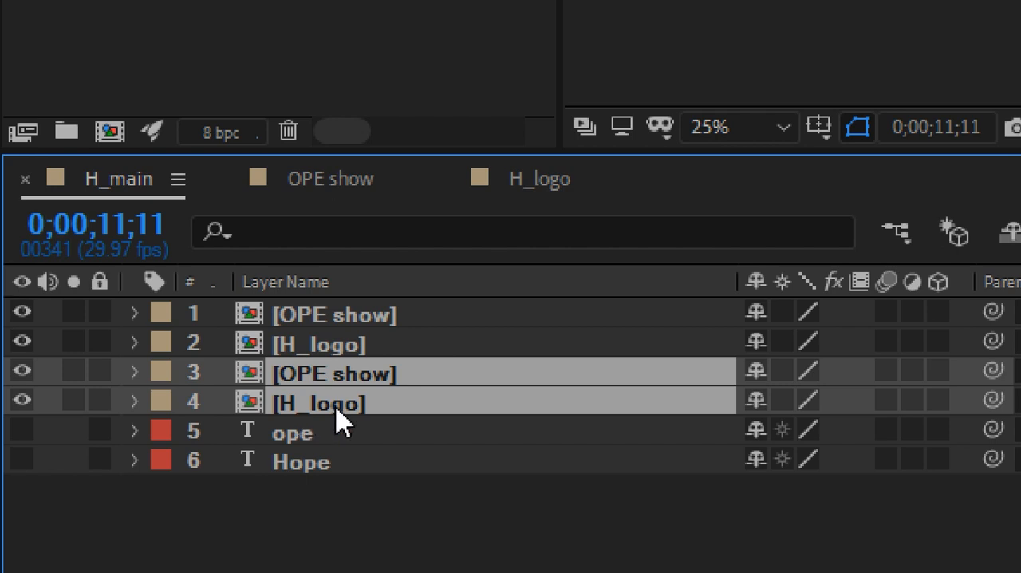
pyautogui.press('t')
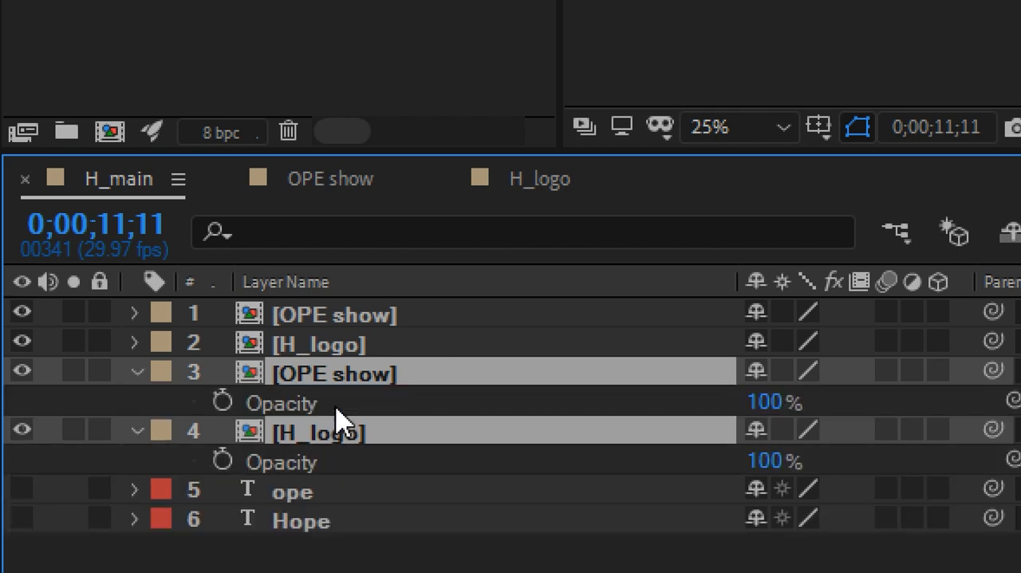
pyautogui.click(771, 401)
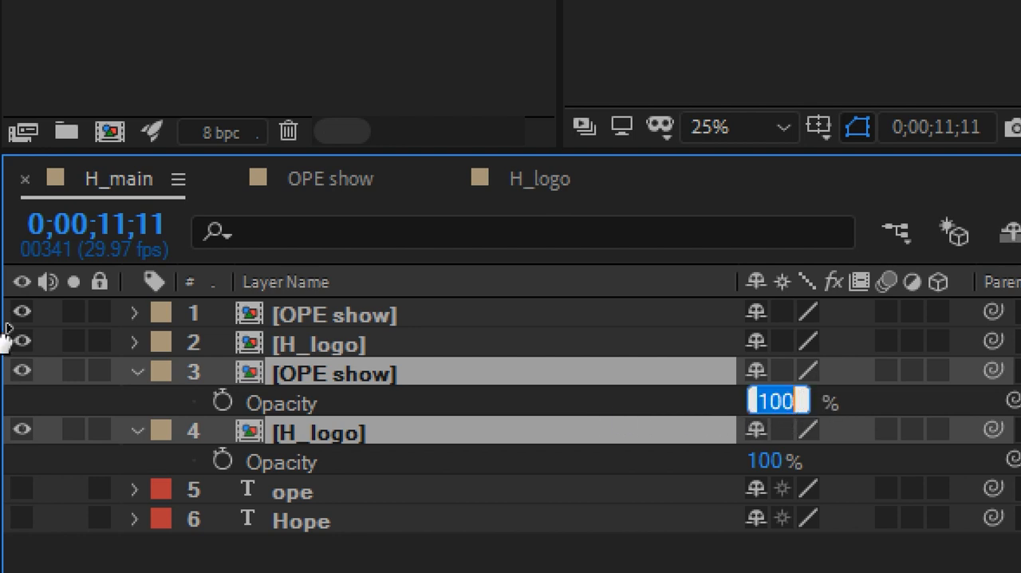
pyautogui.write('50')
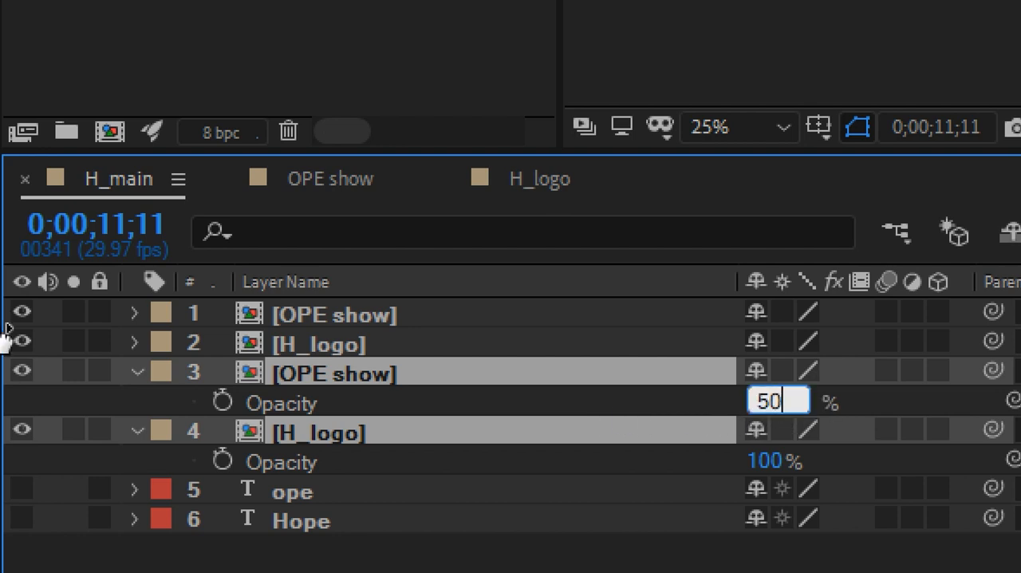
pyautogui.press('Return')
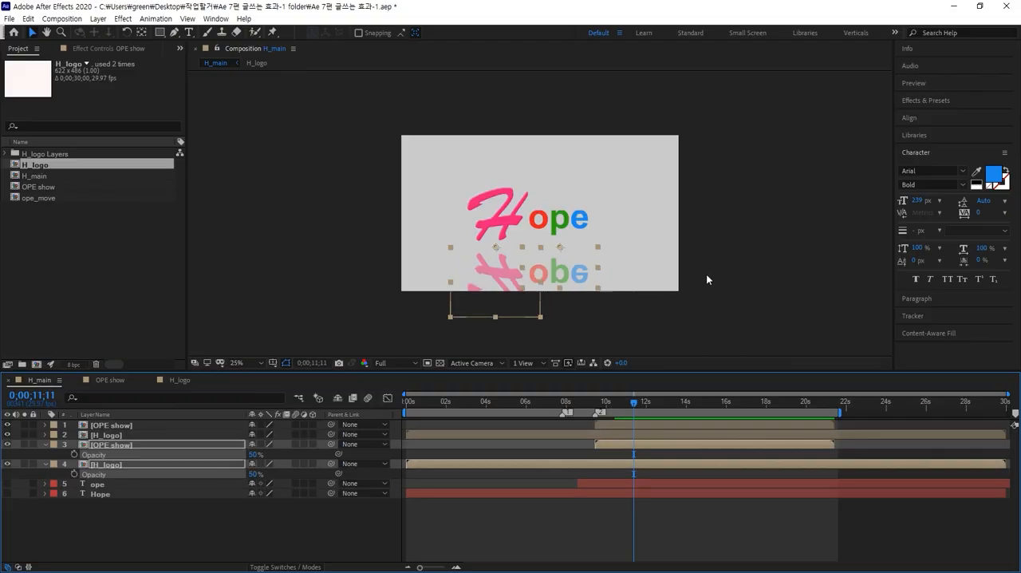
pyautogui.click(707, 275)
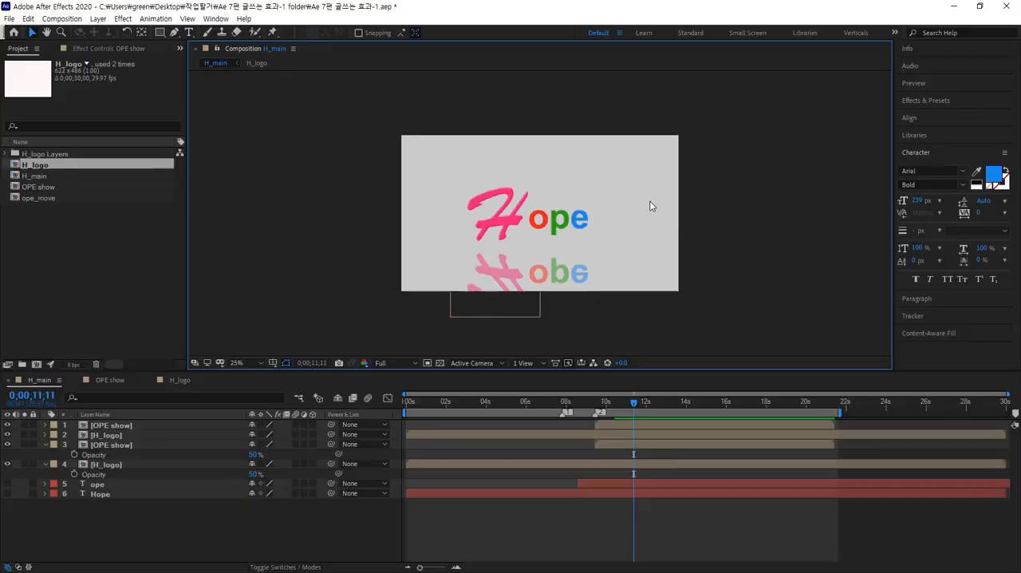
# Select all layers and move the whole title with its reflection slightly up and to the right in the composition.
pyautogui.hotkey('ctrl', 'a')
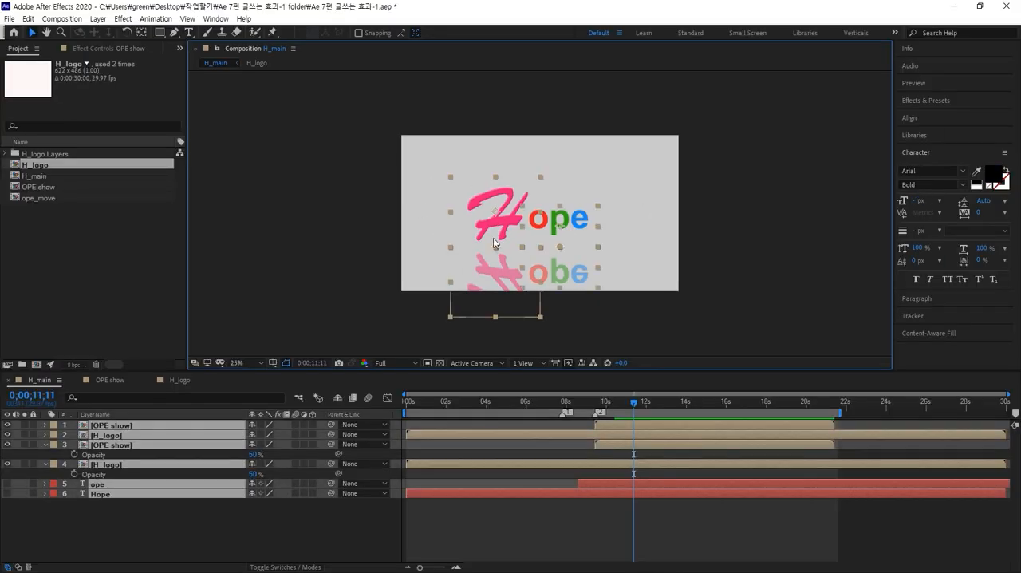
pyautogui.moveTo(518, 227); pyautogui.dragTo(528, 211)
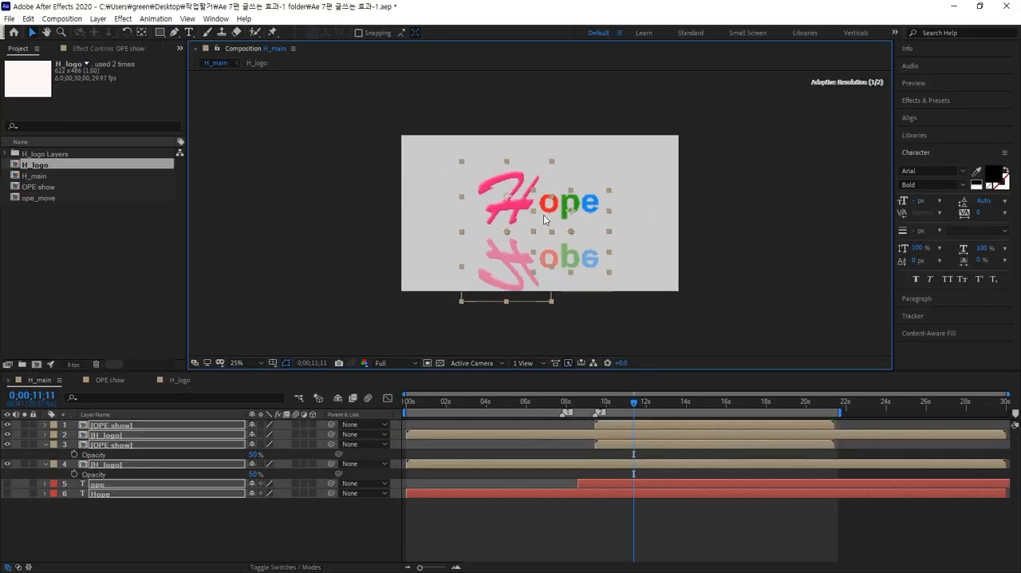
pyautogui.click(692, 267)
# Select only the two reflected layers and move them up so the reflected H meets the base of the upright H.
pyautogui.moveTo(668, 304); pyautogui.dragTo(496, 264)
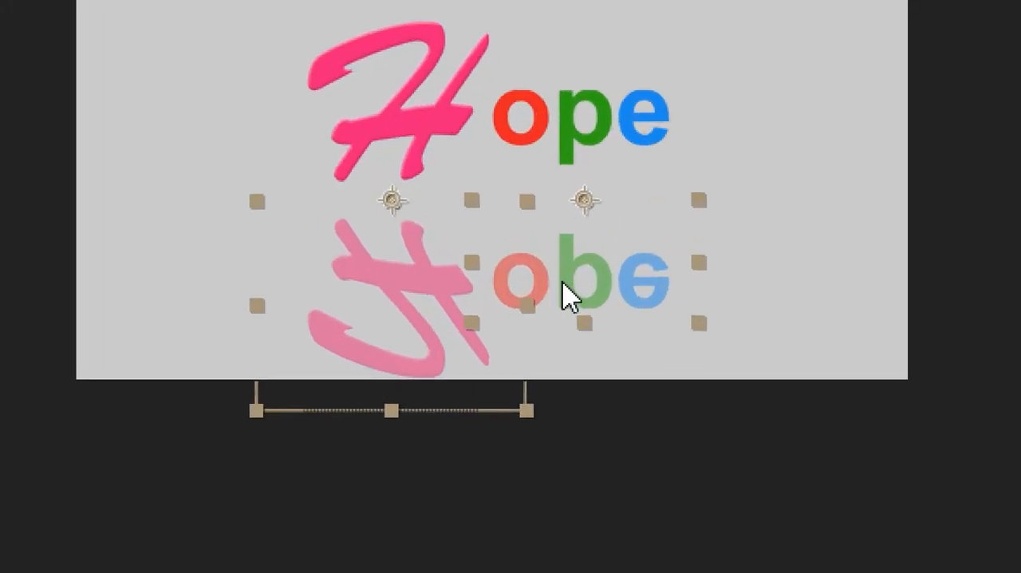
pyautogui.moveTo(563, 257); pyautogui.dragTo(556, 246)
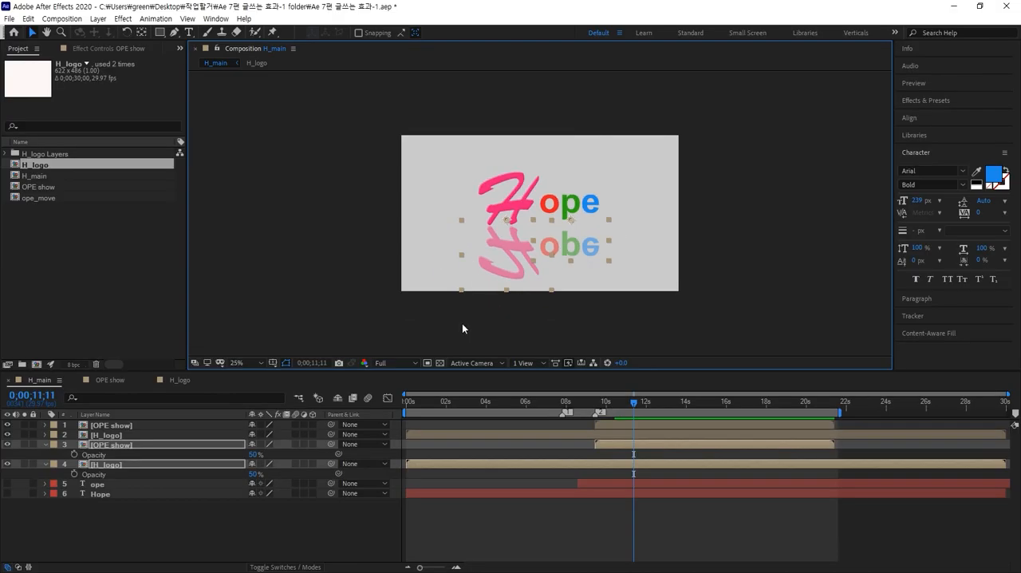
pyautogui.click(455, 329)
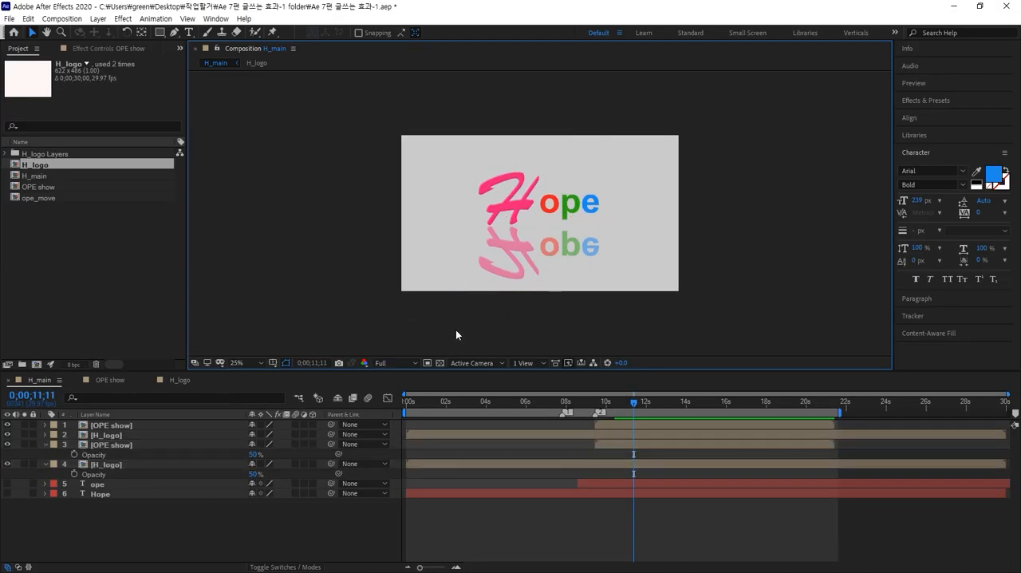
# Set the current time to 0;00;00;00 and the opacity of both reflected layers to 30%.
pyautogui.moveTo(635, 401); pyautogui.dragTo(345, 408)
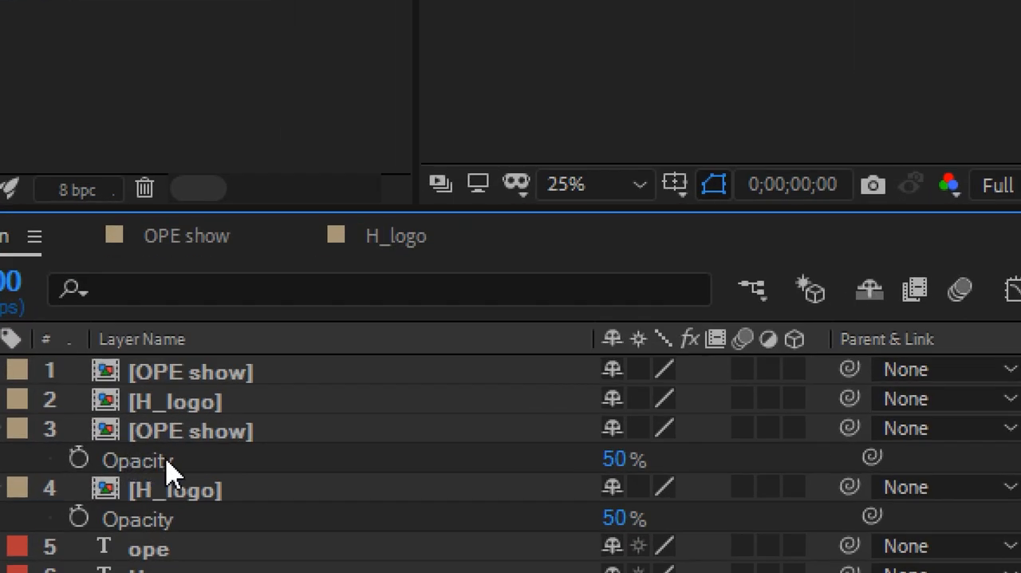
pyautogui.click(191, 434)
pyautogui.keyDown('shift'); pyautogui.click(185, 490); pyautogui.keyUp('shift')
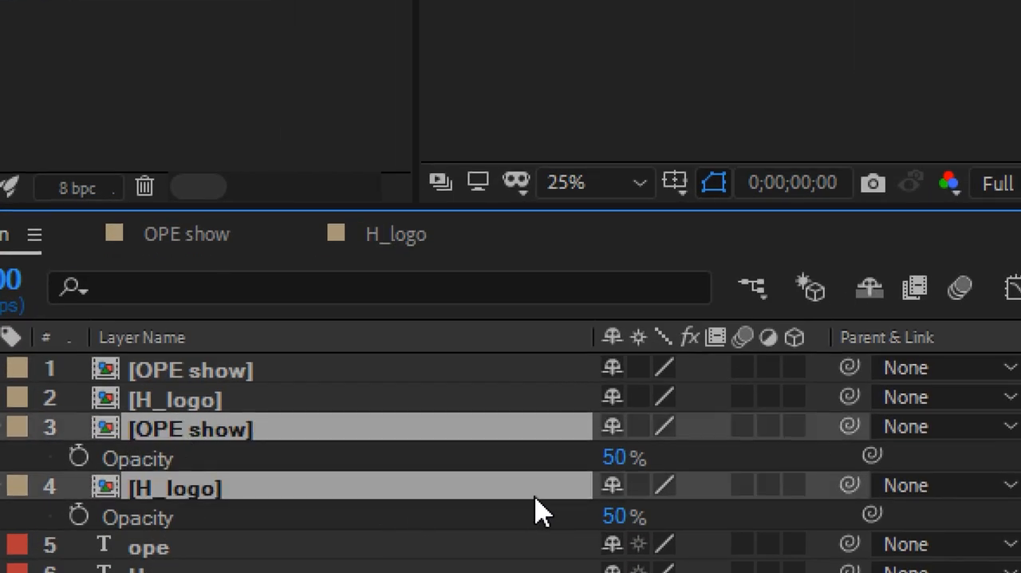
pyautogui.click(612, 460)
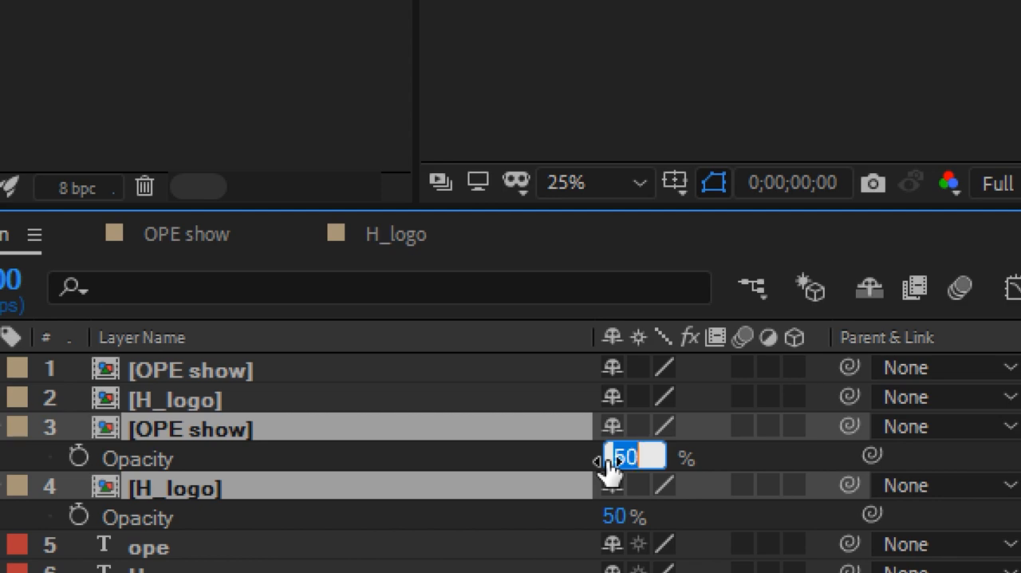
pyautogui.write('30')
pyautogui.press('Return')
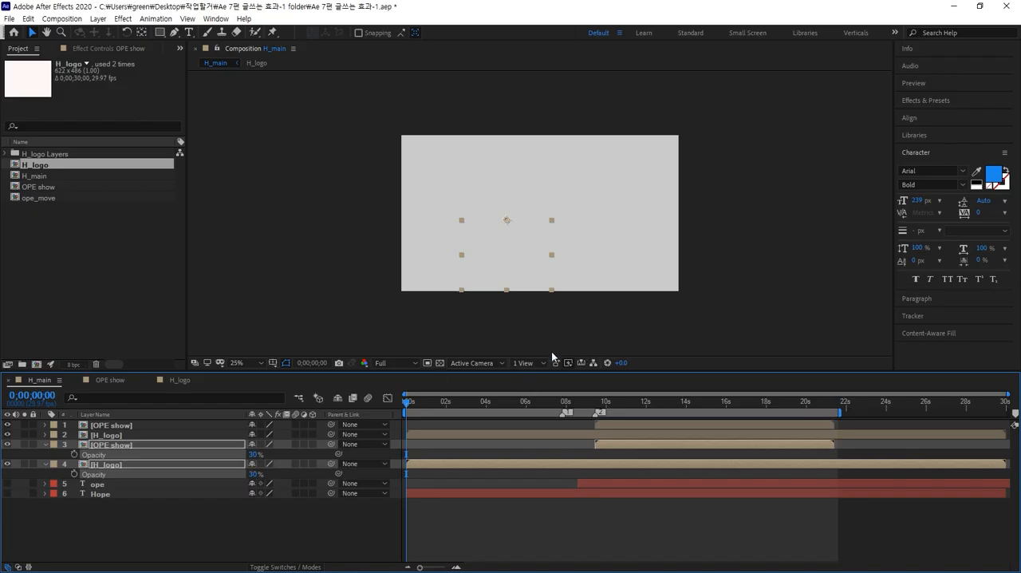
pyautogui.click(559, 321)
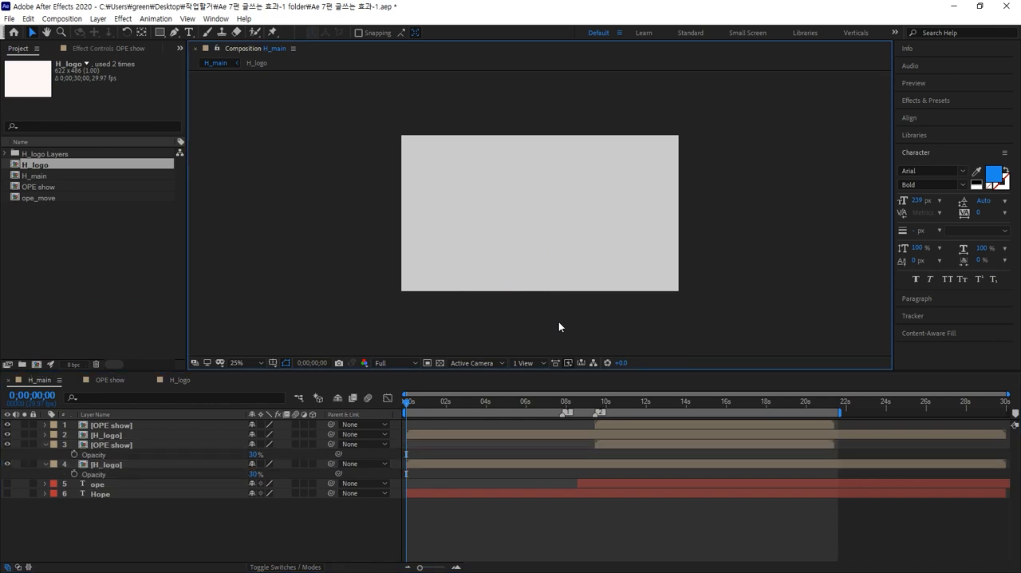
# Fit the composition to the viewer, preview the animation from the start and move the current time to 0;00;12;05.
pyautogui.hotkey('shift', '/')
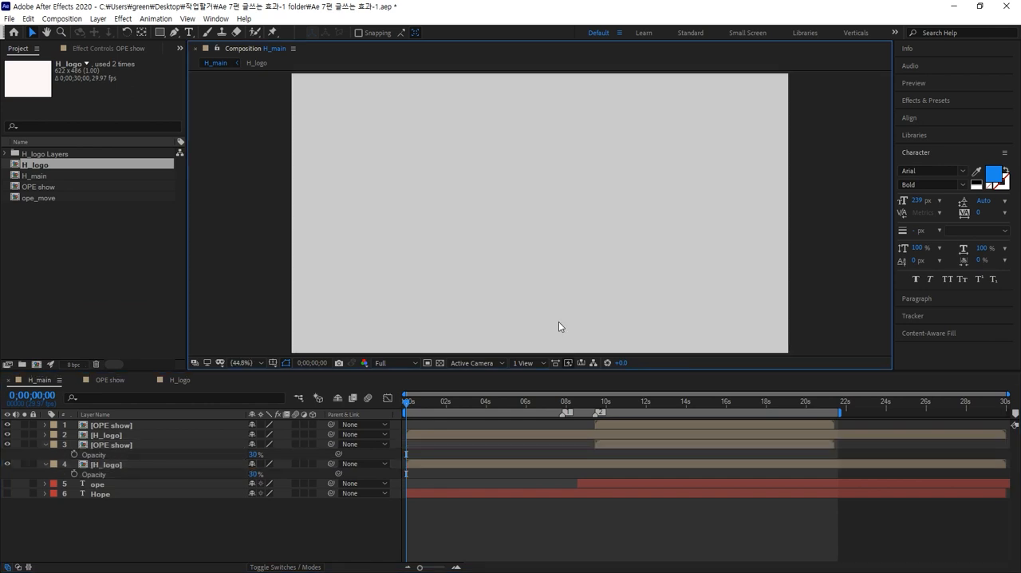
pyautogui.press('space')
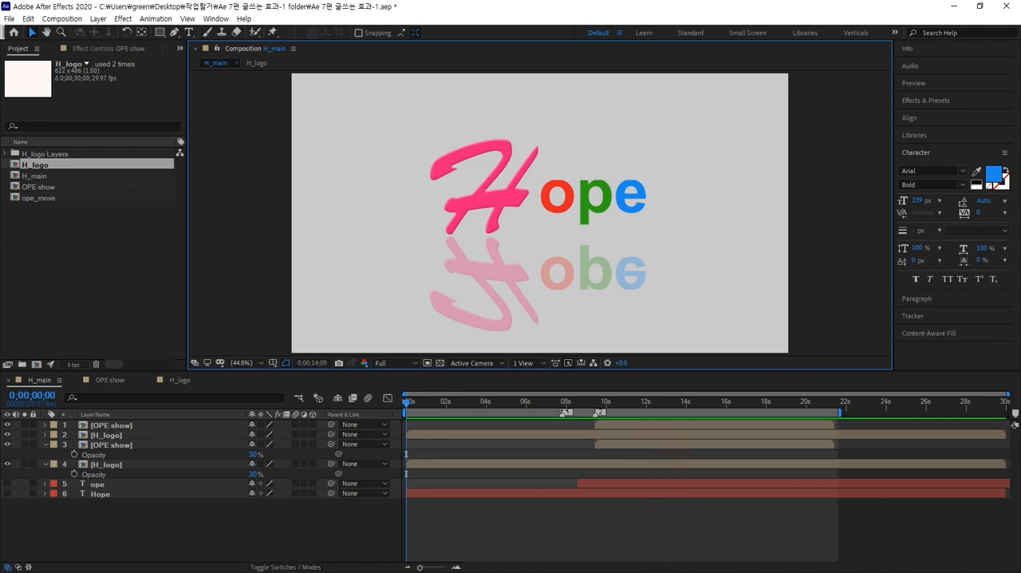
pyautogui.moveTo(560, 401)
pyautogui.mouseDown()
pyautogui.moveTo(433, 399)
pyautogui.moveTo(518, 376)
pyautogui.moveTo(651, 387)
pyautogui.mouseUp()
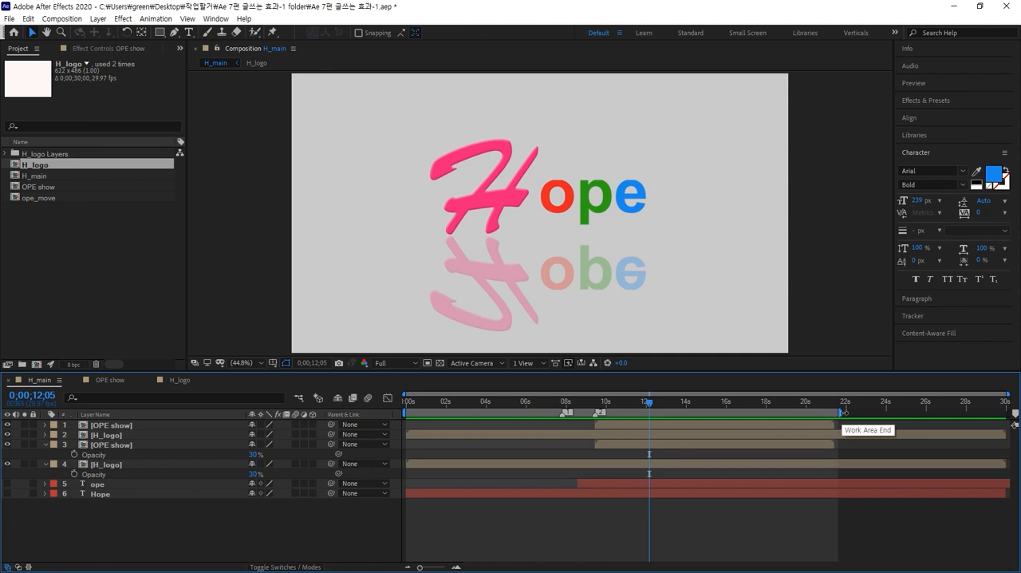
# Adjust the end of the H_main work area to about 18 seconds.
pyautogui.moveTo(843, 413)
pyautogui.mouseDown()
pyautogui.moveTo(669, 414)
pyautogui.moveTo(697, 413)
pyautogui.moveTo(683, 413)
pyautogui.mouseUp()
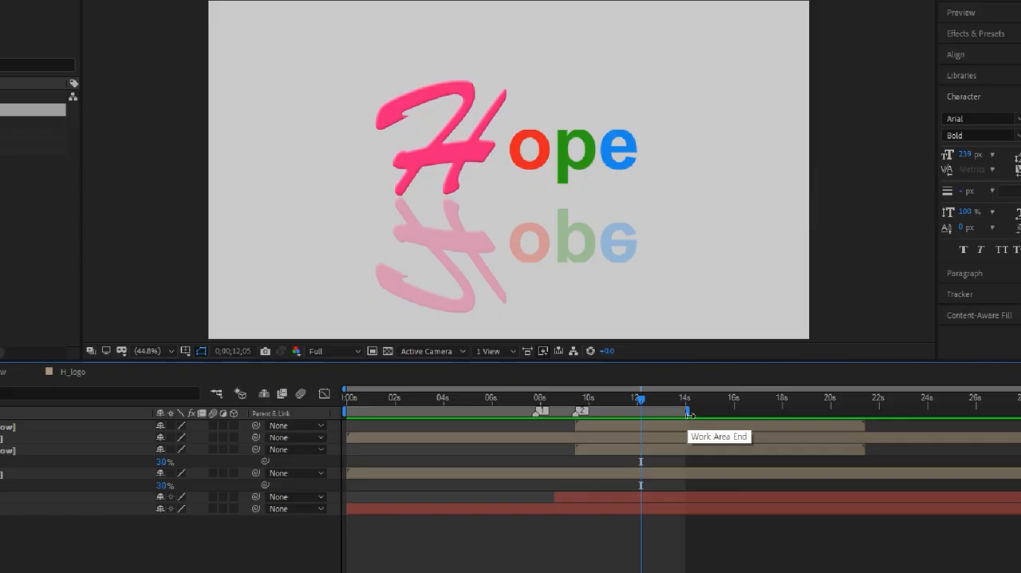
pyautogui.moveTo(688, 413); pyautogui.dragTo(965, 413)
pyautogui.moveTo(893, 390); pyautogui.dragTo(63, 427)
pyautogui.moveTo(134, 426); pyautogui.dragTo(374, 429)
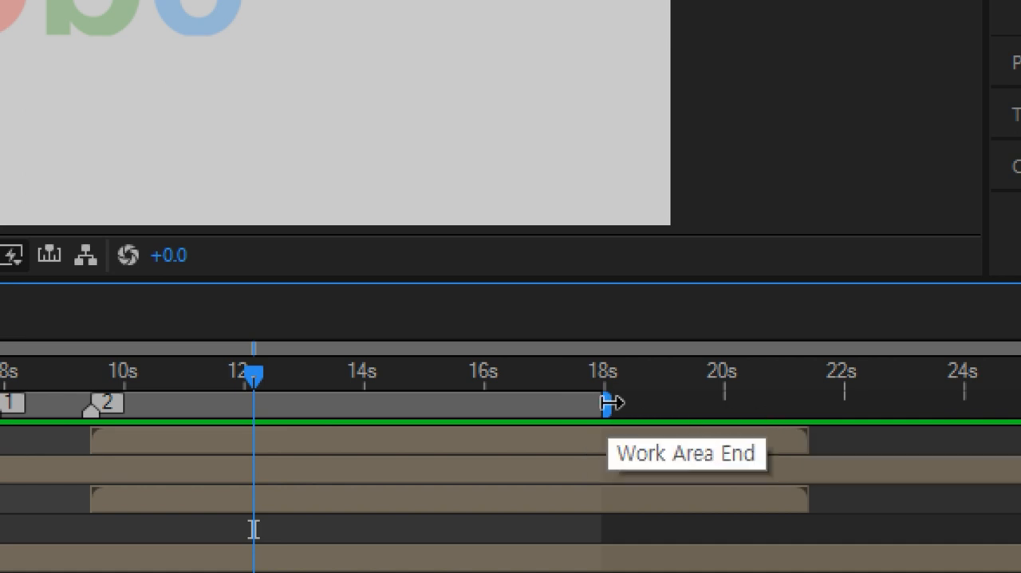
pyautogui.moveTo(608, 403); pyautogui.dragTo(759, 416)
pyautogui.moveTo(638, 415); pyautogui.dragTo(494, 420)
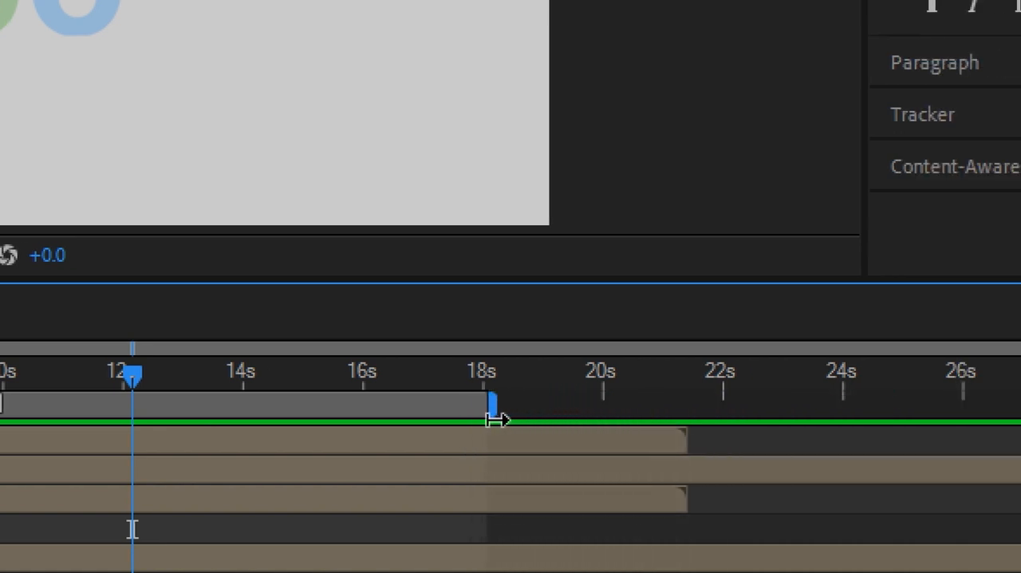
# Try to trim the H_main composition to the work area.
pyautogui.rightClick(447, 408)
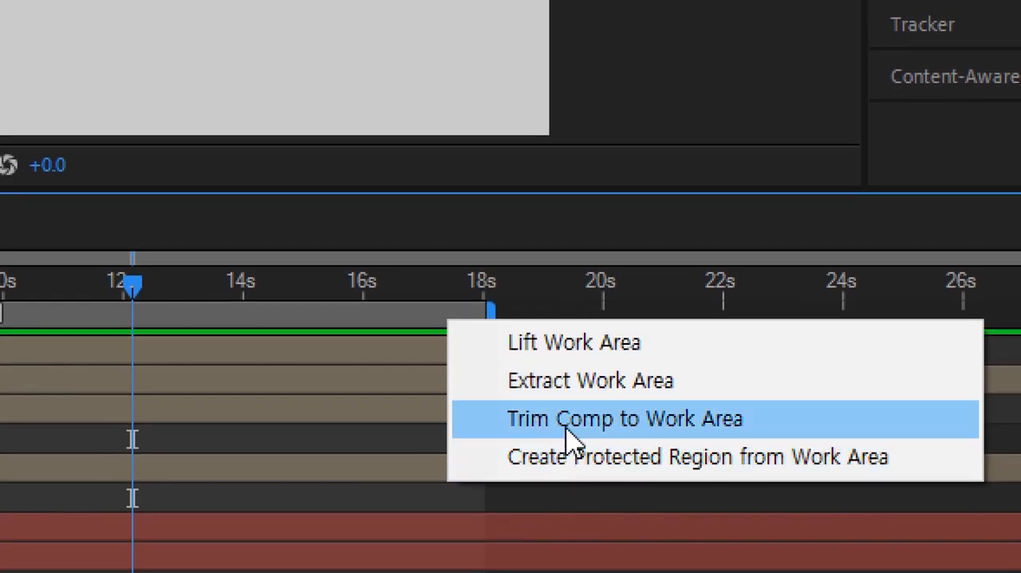
pyautogui.click(567, 431)
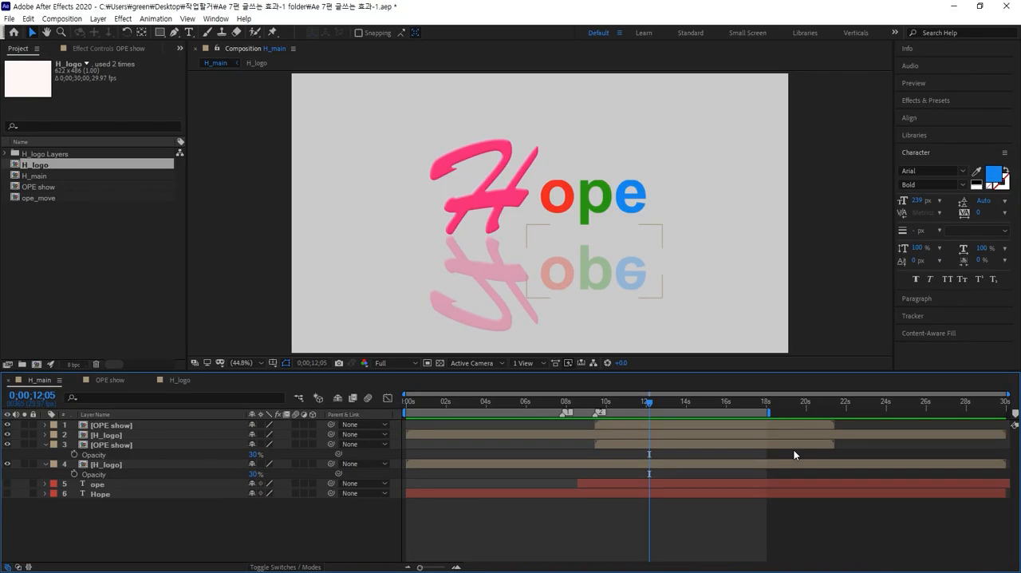
pyautogui.click(679, 428)
# Scrub the current time to about 18 seconds, then return to the start and play the reflected title animation.
pyautogui.moveTo(645, 397)
pyautogui.mouseDown()
pyautogui.moveTo(403, 418)
pyautogui.moveTo(526, 401)
pyautogui.moveTo(753, 408)
pyautogui.mouseUp()
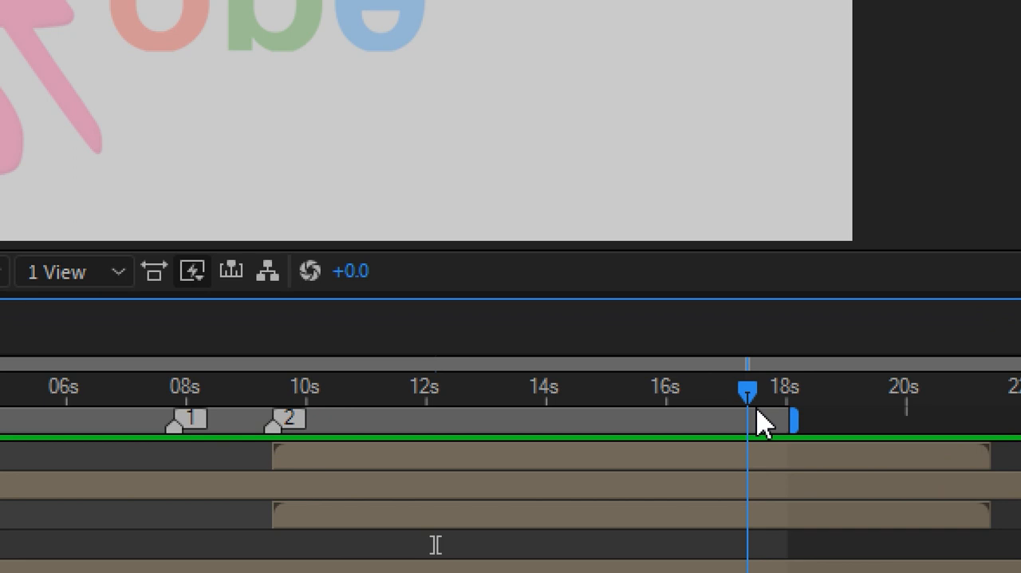
pyautogui.moveTo(760, 423); pyautogui.dragTo(787, 422)
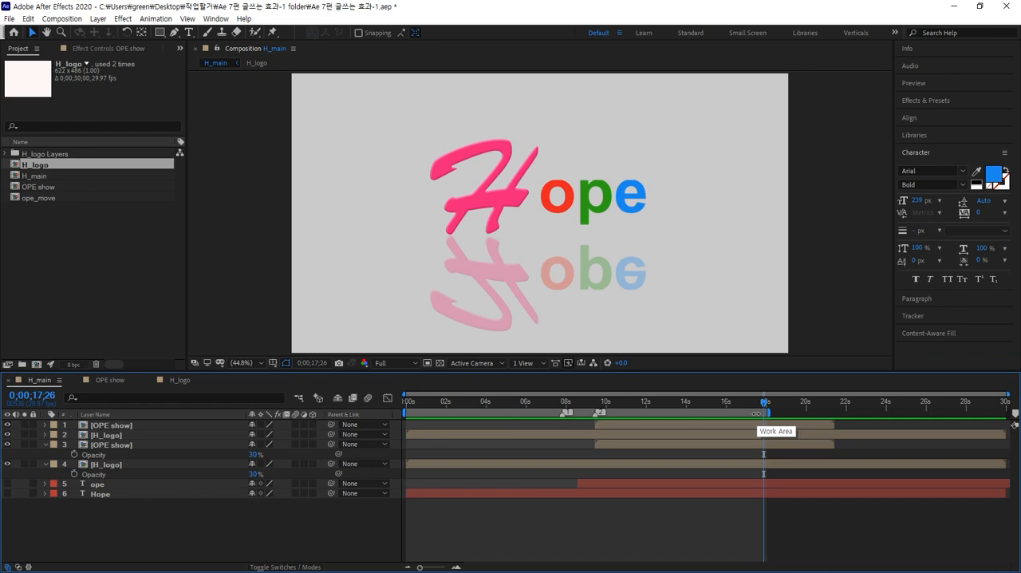
pyautogui.press('Home')
pyautogui.press('space')
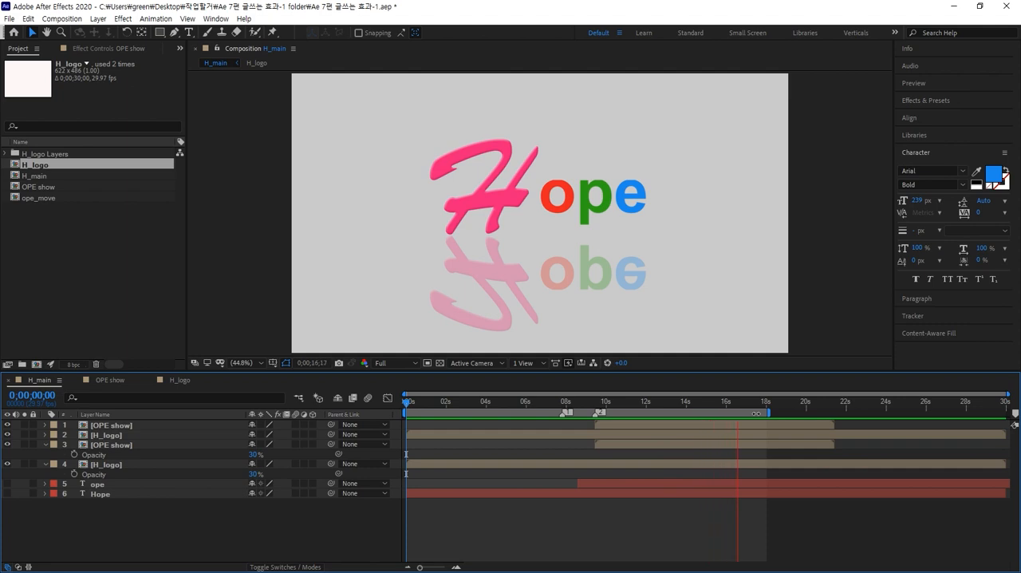
# Stop the preview and trim the H_main composition to its work area ending at about 18 seconds.
pyautogui.press('space')
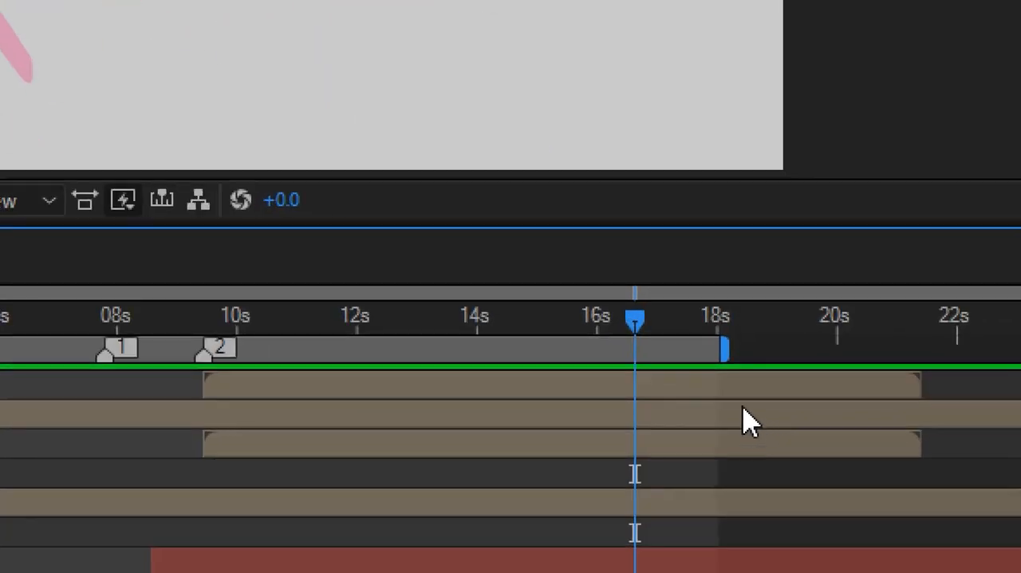
pyautogui.rightClick(753, 414)
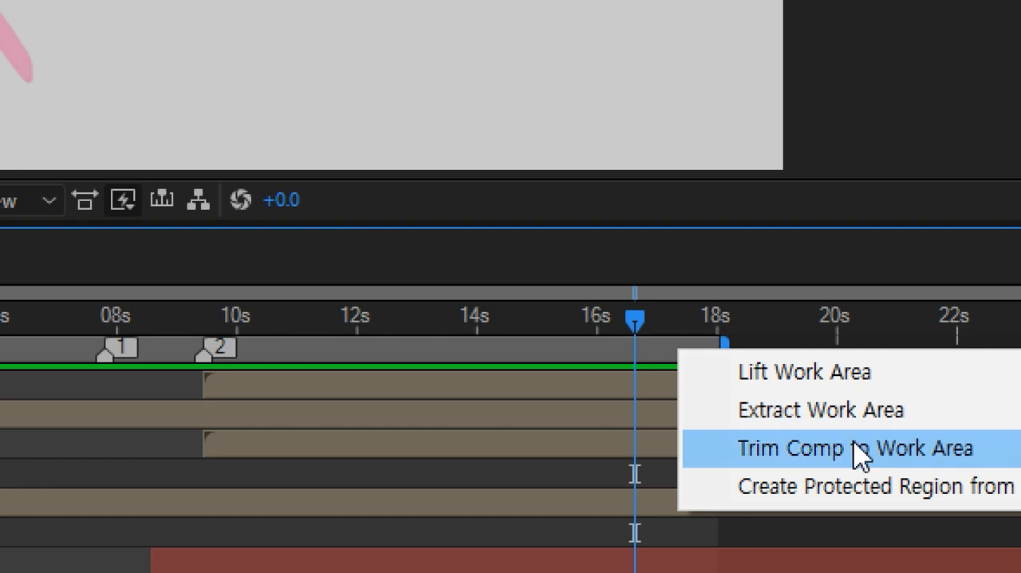
pyautogui.click(860, 457)
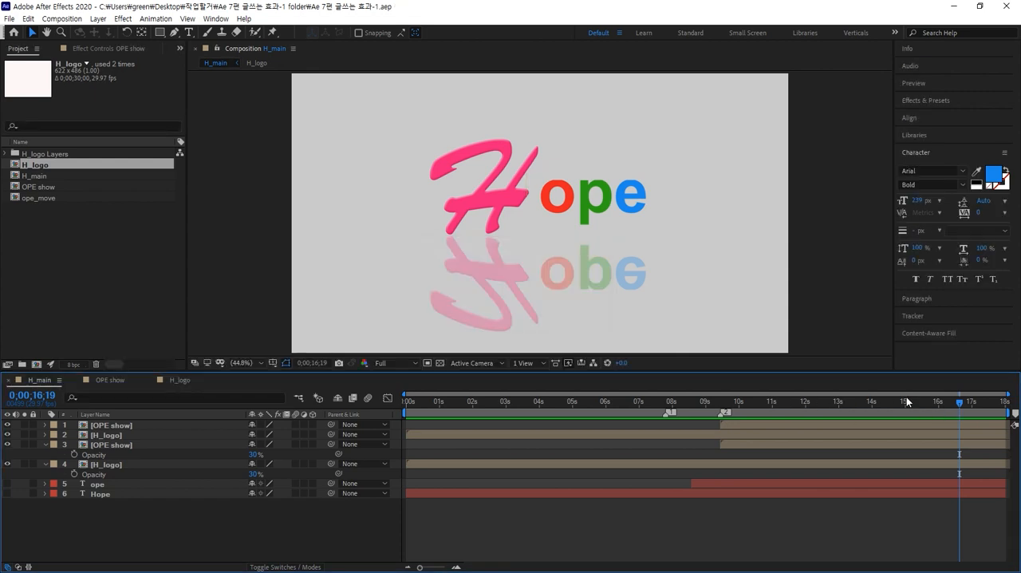
# At 0;00;13;06, move the H logo slightly up and its reflection slightly down to widen the gap between them.
pyautogui.moveTo(958, 402)
pyautogui.mouseDown()
pyautogui.moveTo(522, 414)
pyautogui.moveTo(821, 411)
pyautogui.mouseUp()
pyautogui.click(505, 194)
pyautogui.moveTo(504, 194); pyautogui.dragTo(503, 180)
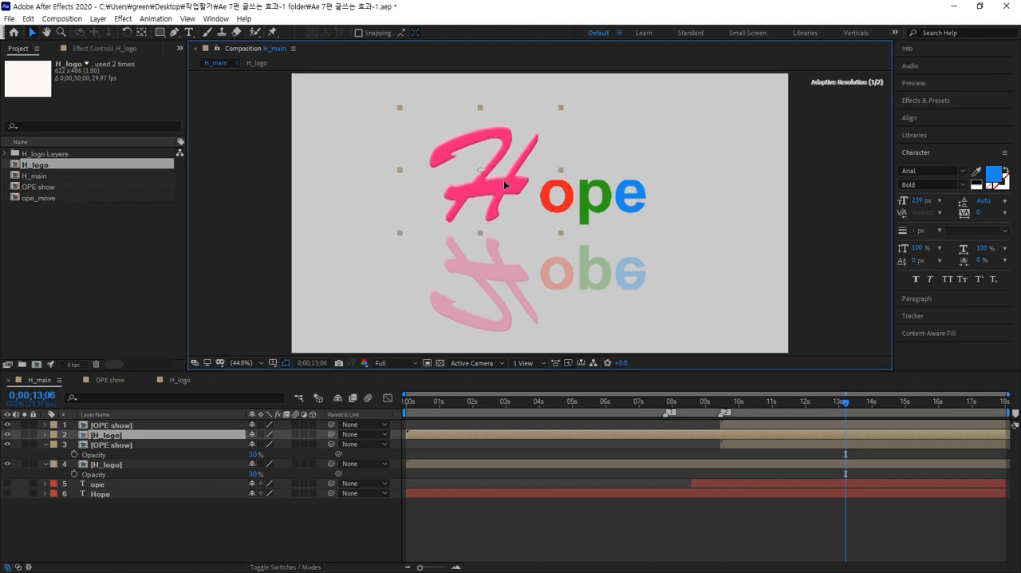
pyautogui.moveTo(489, 274); pyautogui.dragTo(490, 289)
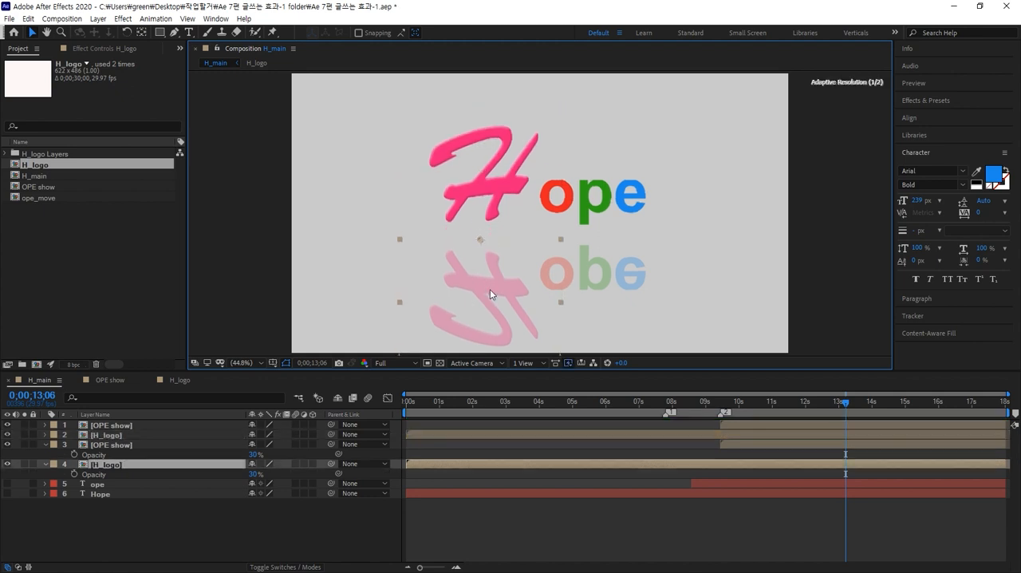
# Set the current time to 0;00;10;23 and move all four title and reflection layers together toward the upper part of the frame.
pyautogui.click(834, 401)
pyautogui.moveTo(806, 402)
pyautogui.mouseDown()
pyautogui.moveTo(468, 401)
pyautogui.moveTo(423, 391)
pyautogui.moveTo(828, 387)
pyautogui.mouseUp()
pyautogui.click(824, 313)
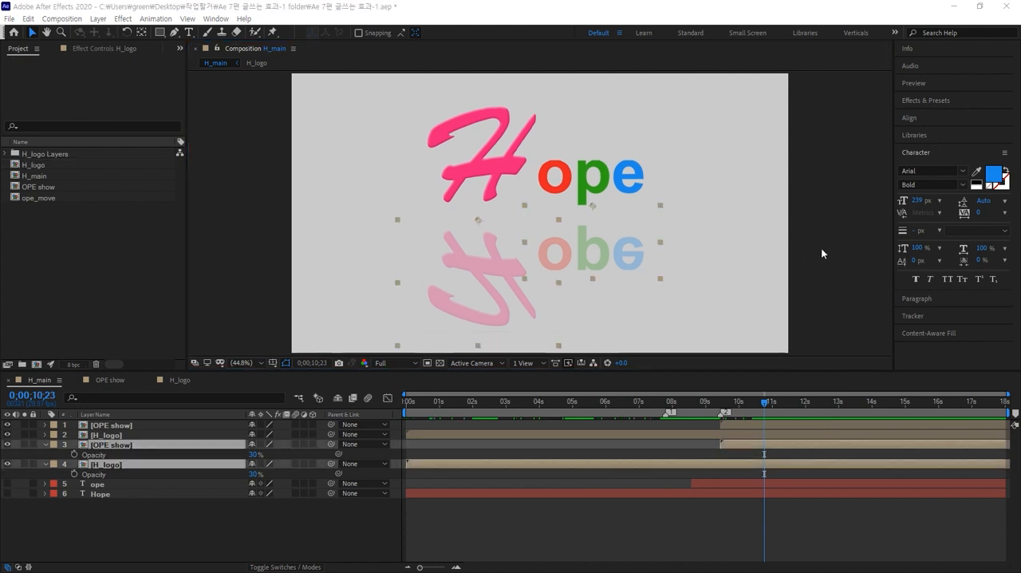
pyautogui.click(822, 253)
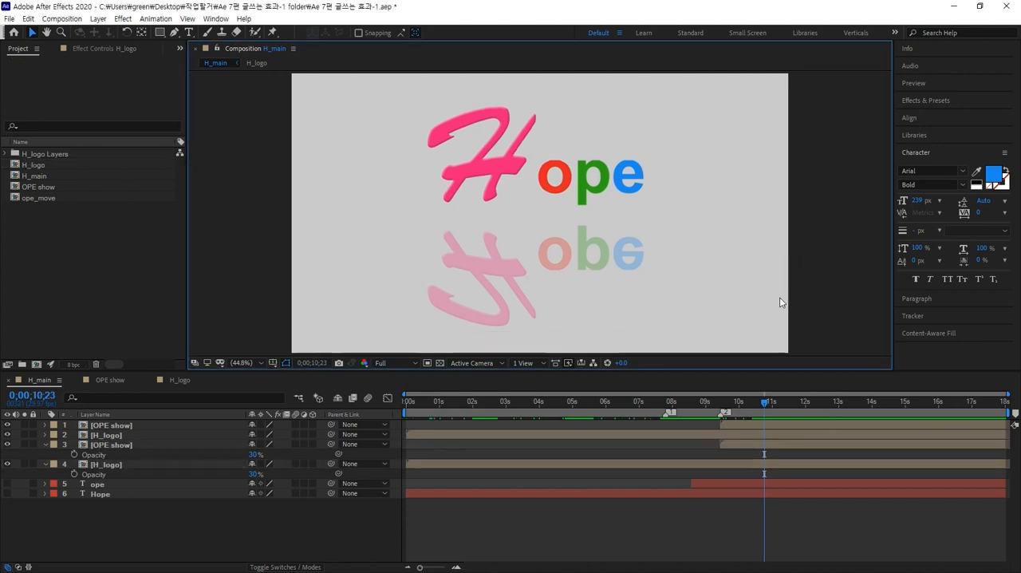
pyautogui.moveTo(779, 298); pyautogui.dragTo(393, 127)
pyautogui.moveTo(484, 164)
pyautogui.mouseDown()
pyautogui.moveTo(486, 151)
pyautogui.moveTo(486, 163)
pyautogui.mouseUp()
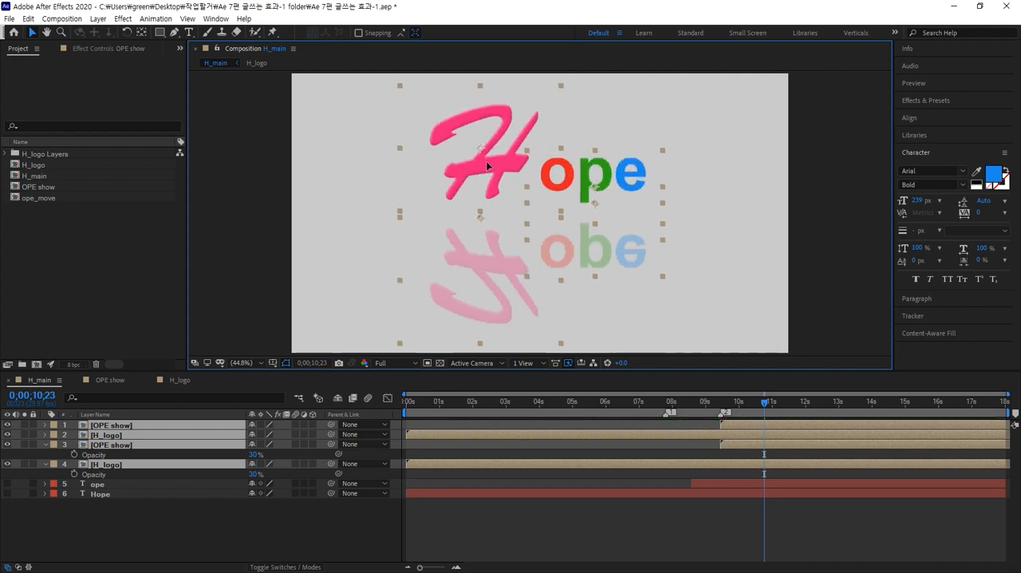
pyautogui.click(734, 251)
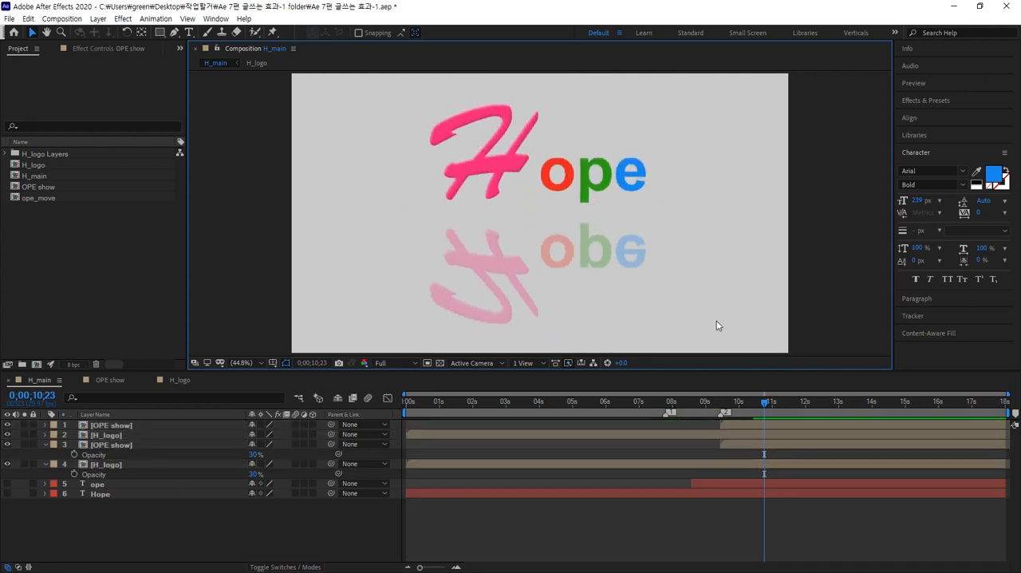
# Select both reflection layers, H_logo and OPE show, and squash them vertically to less than half their height.
pyautogui.moveTo(714, 321); pyautogui.dragTo(434, 261)
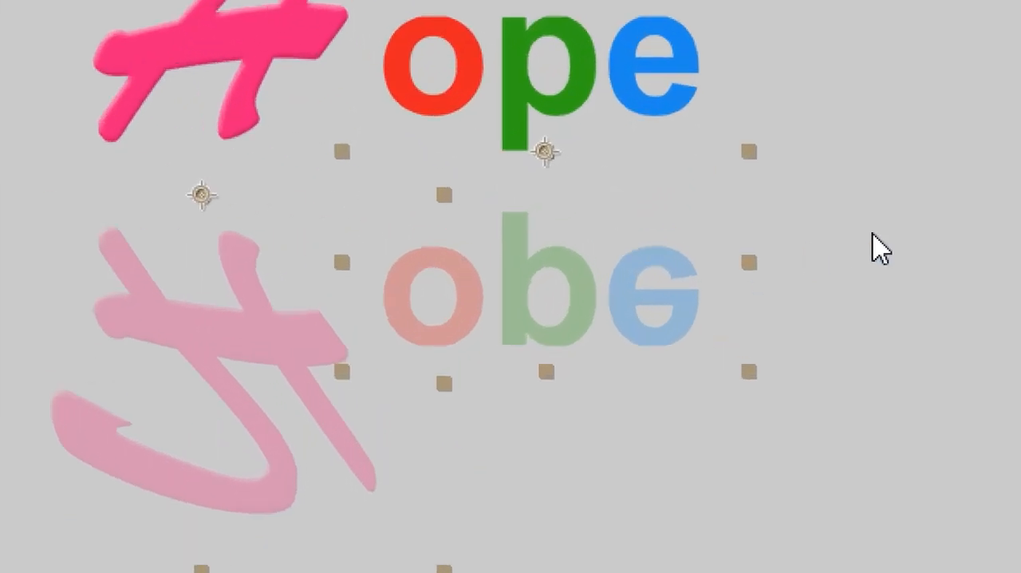
pyautogui.click(701, 230)
pyautogui.click(596, 283)
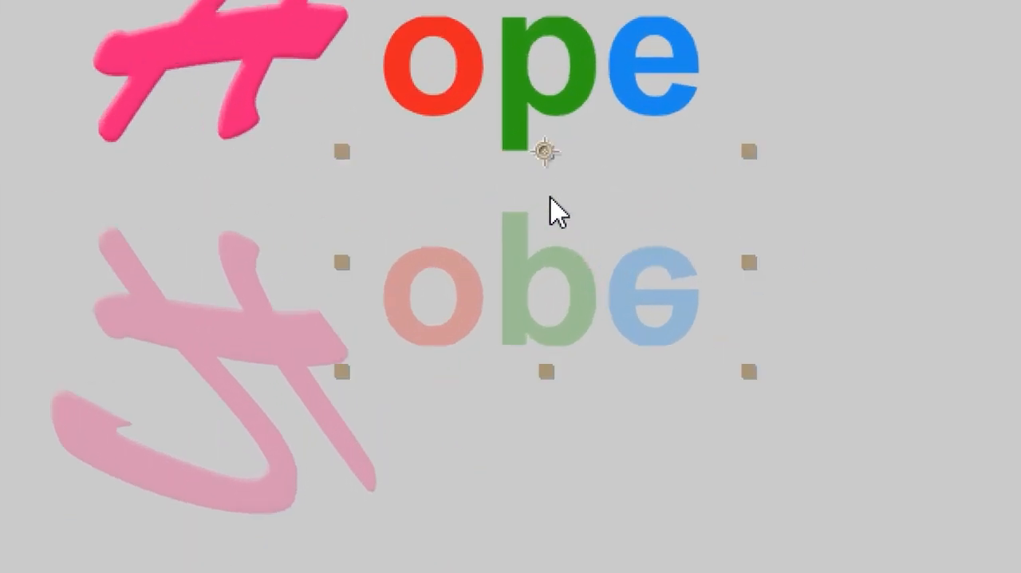
pyautogui.click(335, 275)
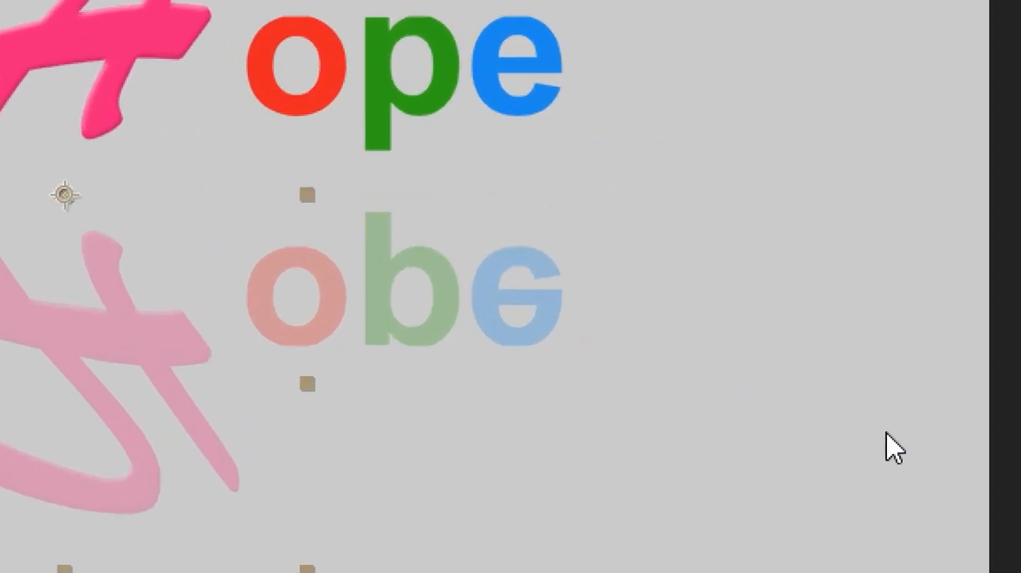
pyautogui.moveTo(892, 442); pyautogui.dragTo(120, 286)
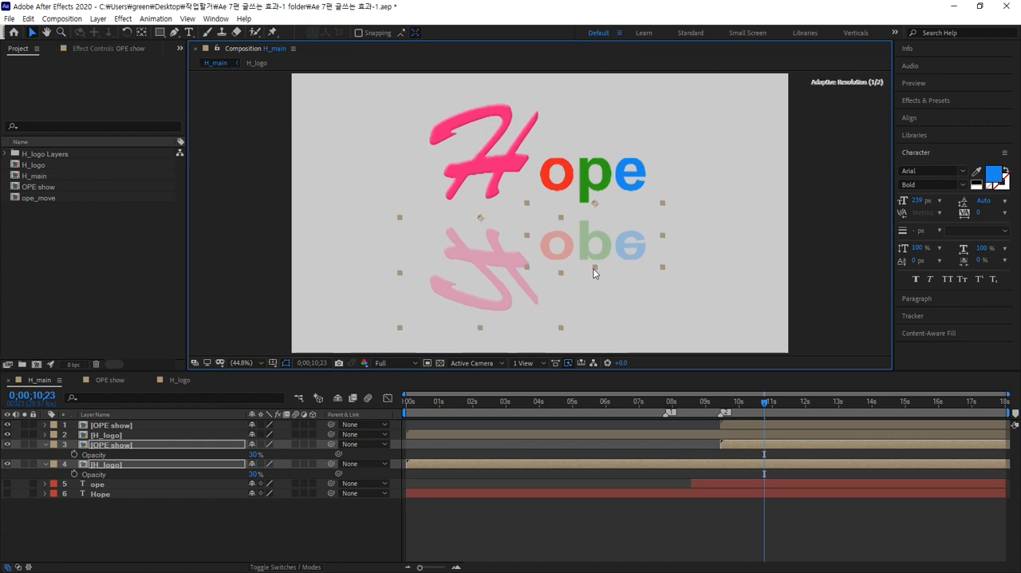
pyautogui.moveTo(593, 267); pyautogui.dragTo(590, 236)
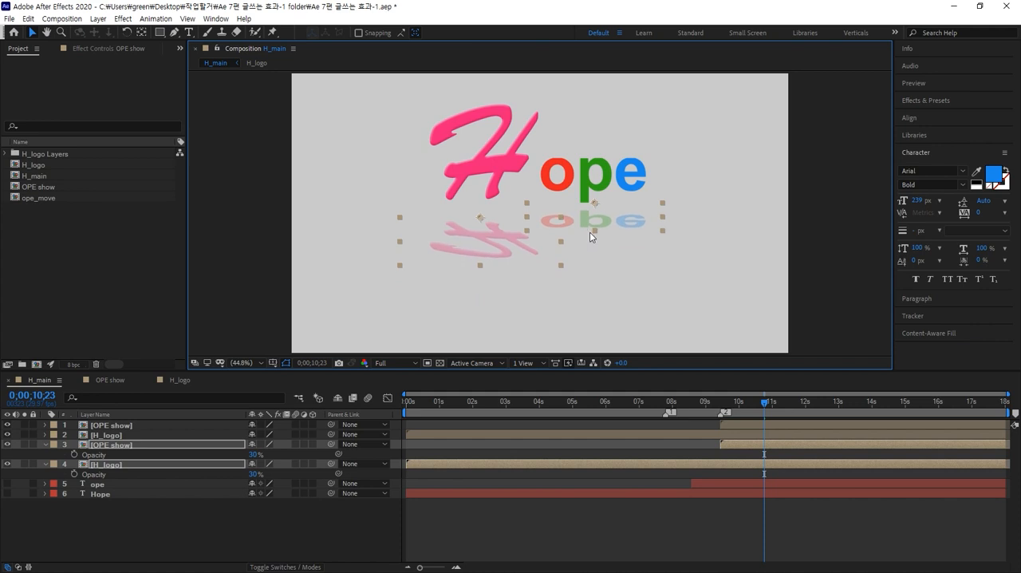
# Move the whole title with its reflections slightly down and to the left in the frame.
pyautogui.moveTo(704, 295); pyautogui.dragTo(401, 113)
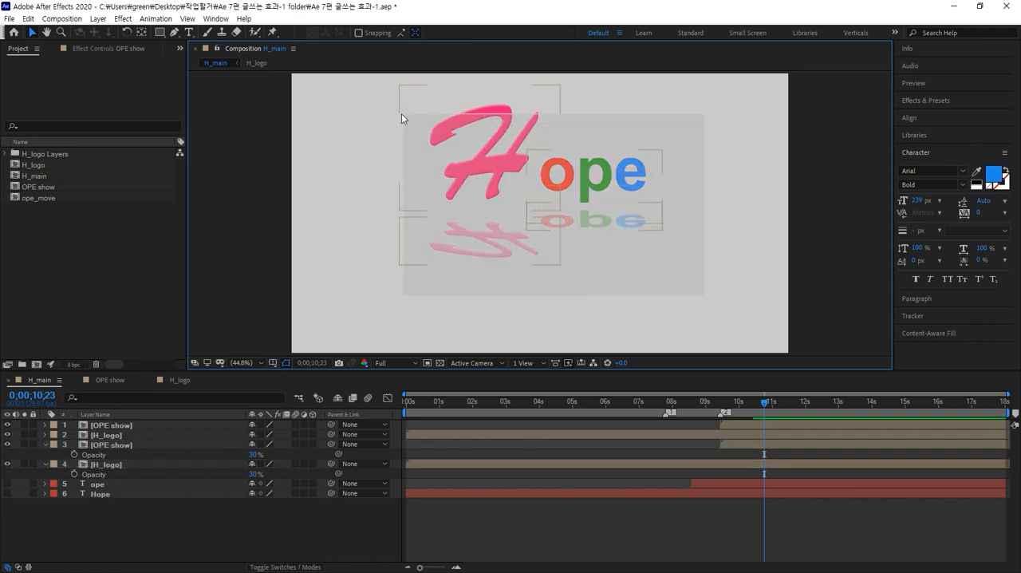
pyautogui.moveTo(489, 175); pyautogui.dragTo(479, 192)
pyautogui.click(677, 287)
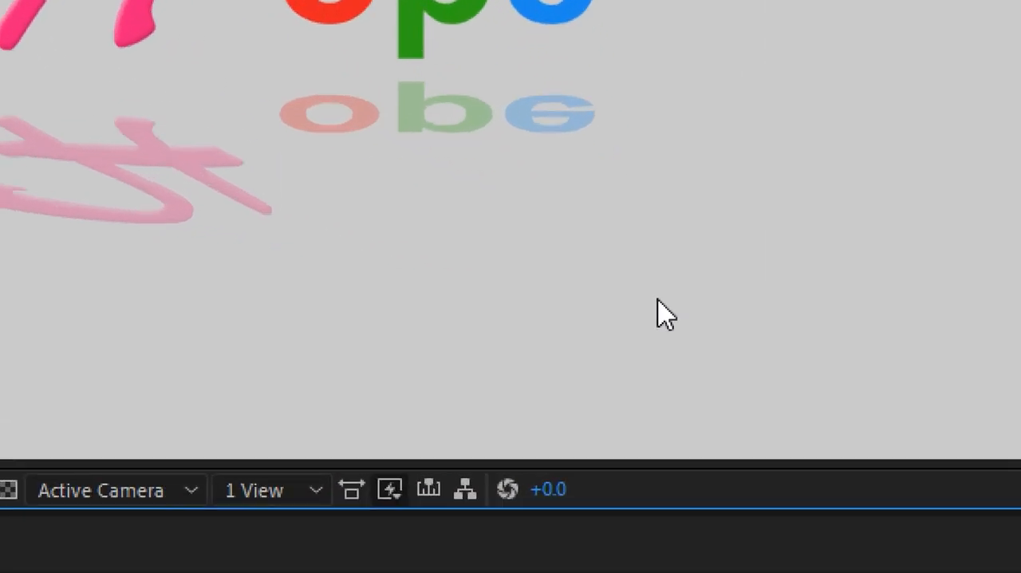
# Flatten the two reflection layers further, keeping them below the letters, and nudge the complete title slightly down.
pyautogui.moveTo(657, 299); pyautogui.dragTo(100, 148)
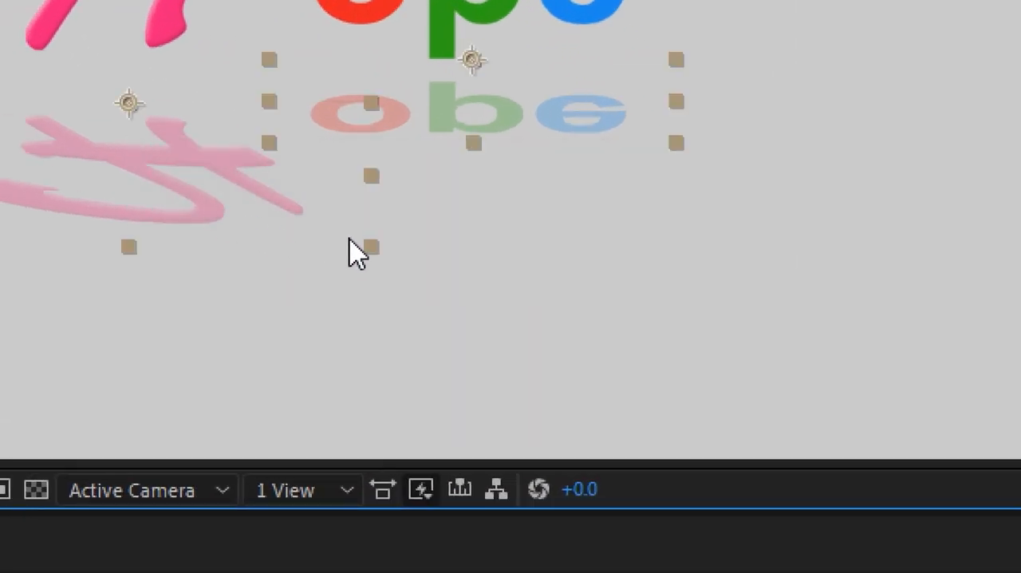
pyautogui.moveTo(365, 246); pyautogui.dragTo(363, 198)
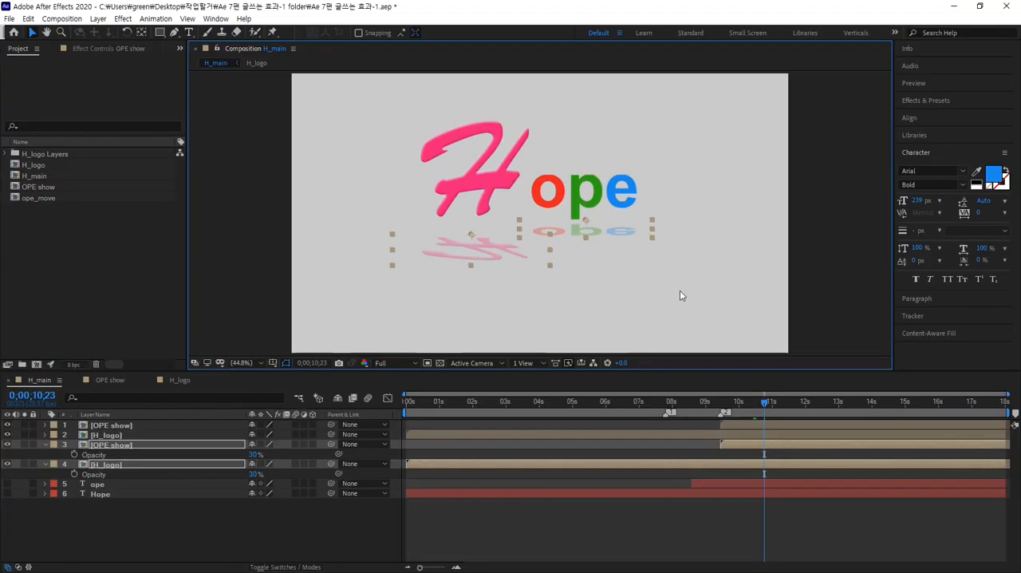
pyautogui.click(680, 291)
pyautogui.moveTo(709, 304); pyautogui.dragTo(406, 153)
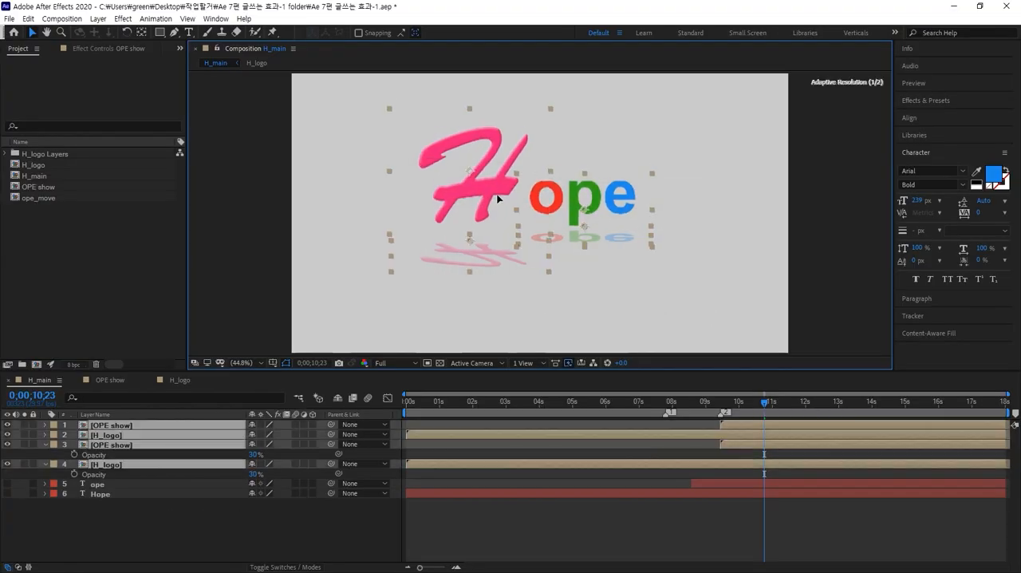
pyautogui.click(693, 224)
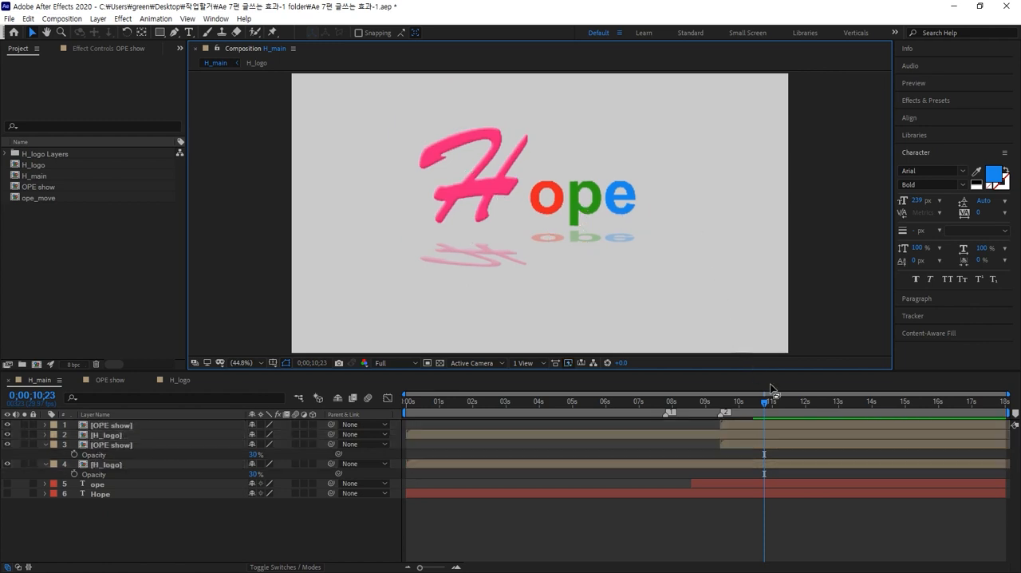
# Play the finished H_main animation from the start.
pyautogui.click(766, 408)
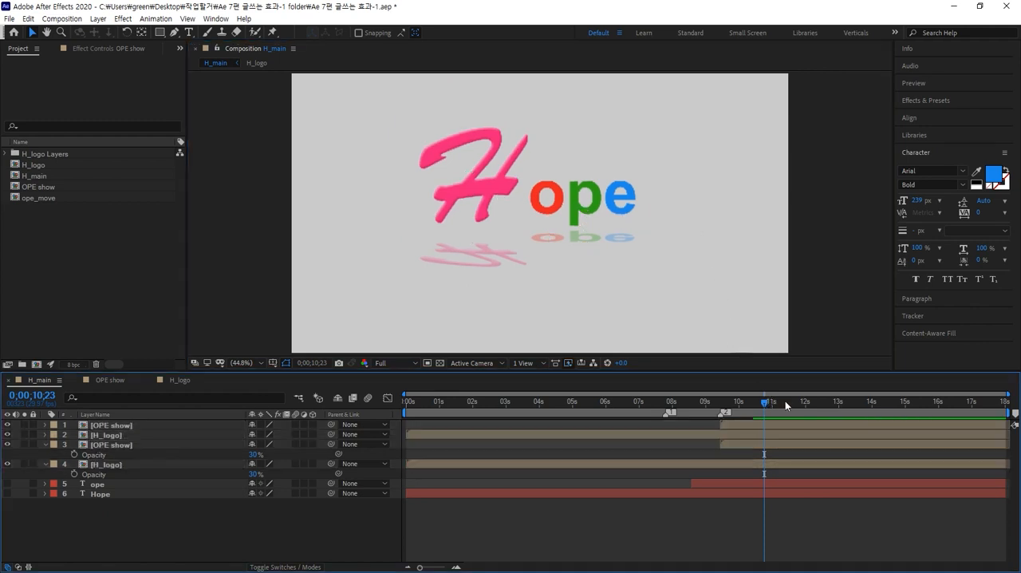
pyautogui.press('Home')
pyautogui.press('space')
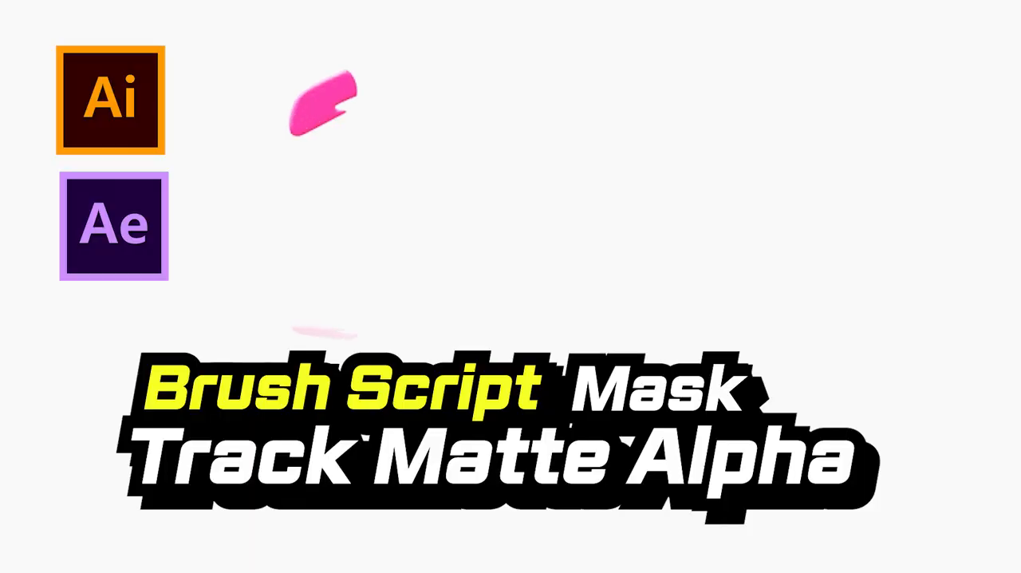